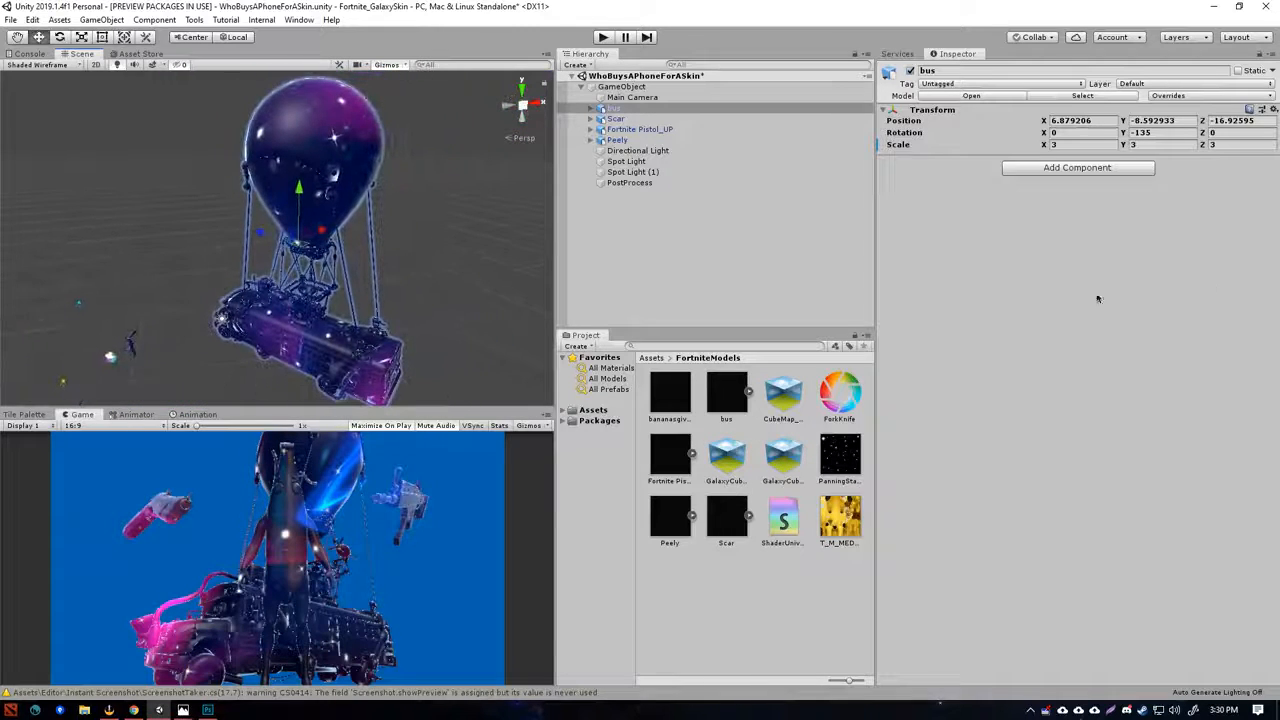
- Deselect the bus, view the galaxy cubemap layout of CubeMap.psd in Photoshop, and return to the Unity project
click(469, 284)
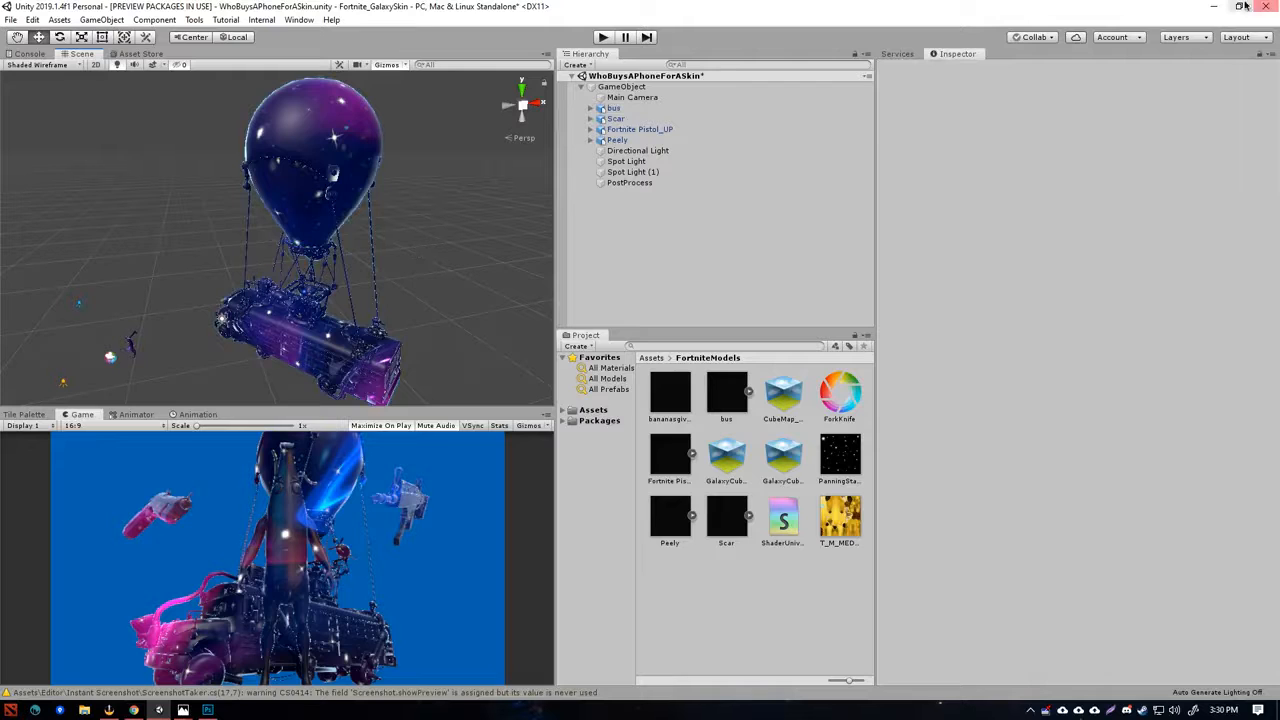
click(1213, 6)
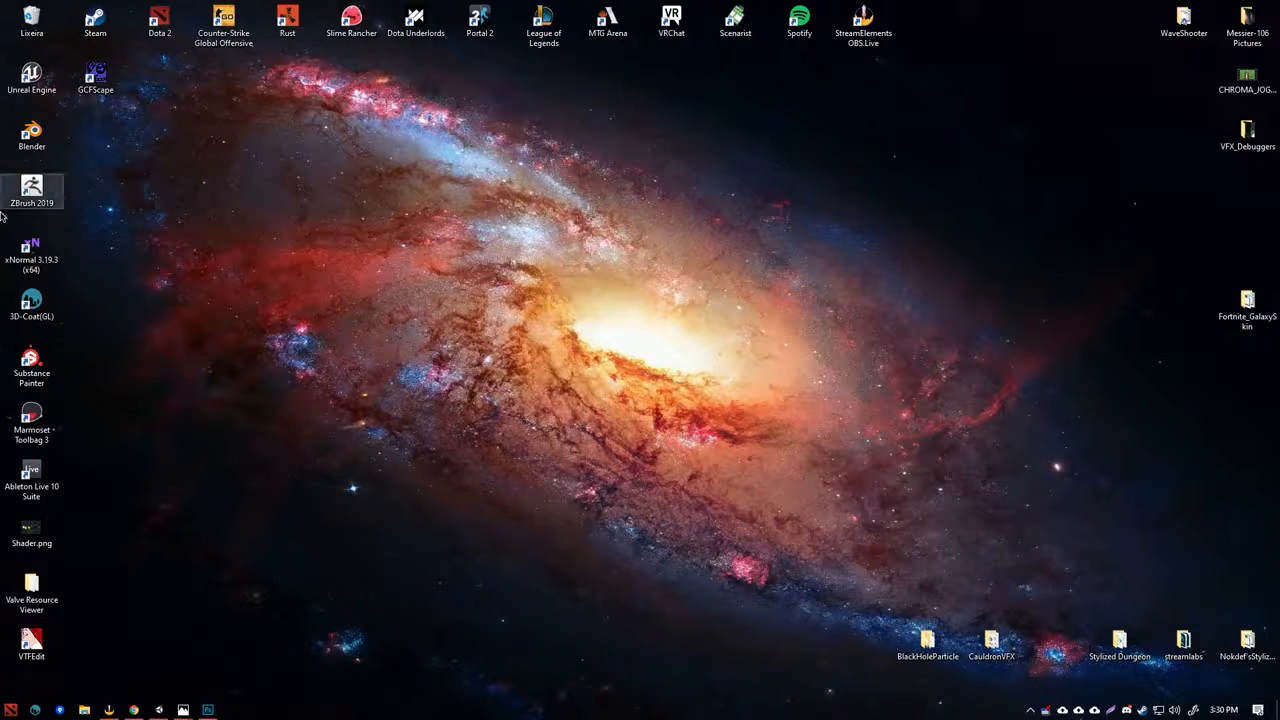
click(207, 709)
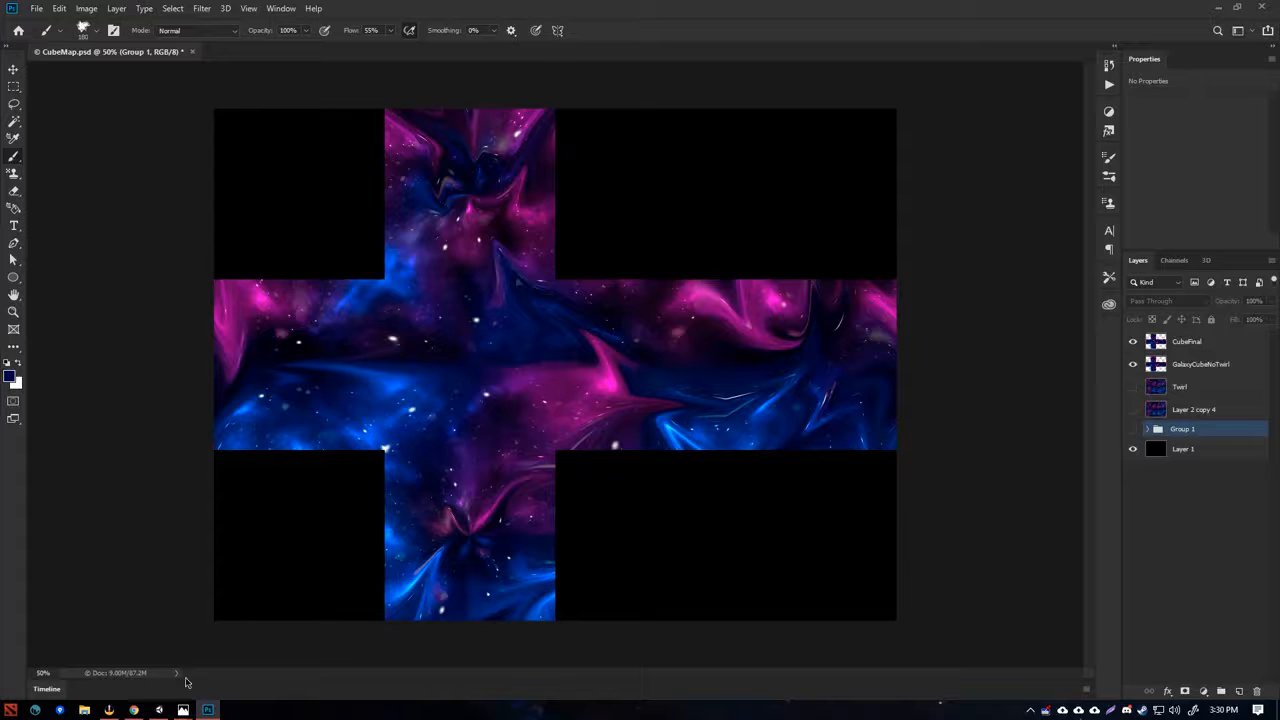
click(160, 709)
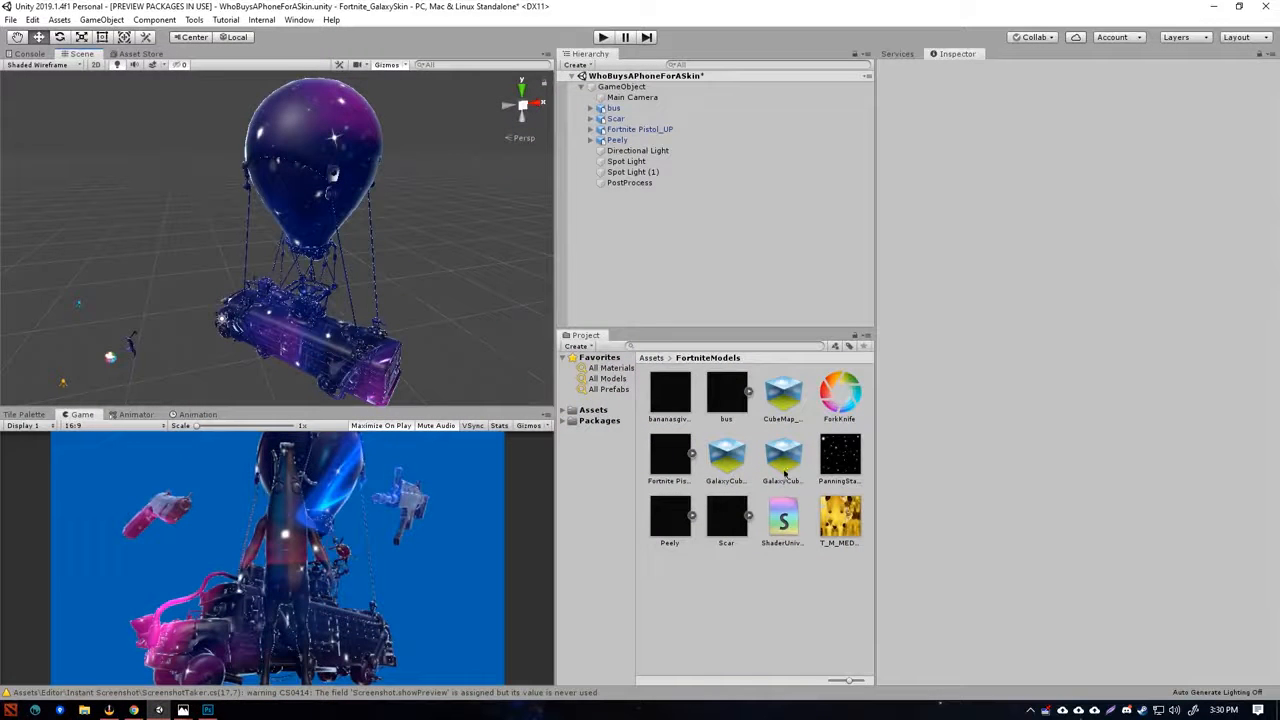
- Open the CubeMap_Base texture's preview and rotate its sphere to examine the highlights from above and below
click(783, 400)
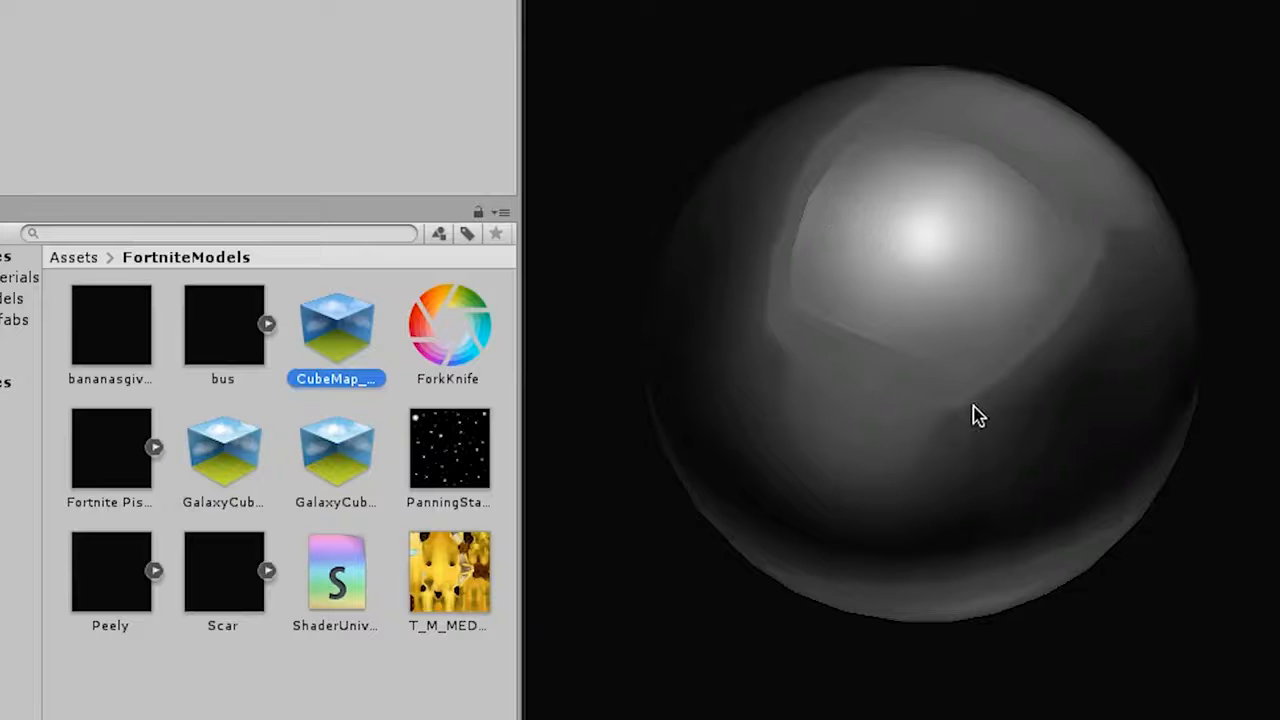
drag(1105, 436, 1096, 505)
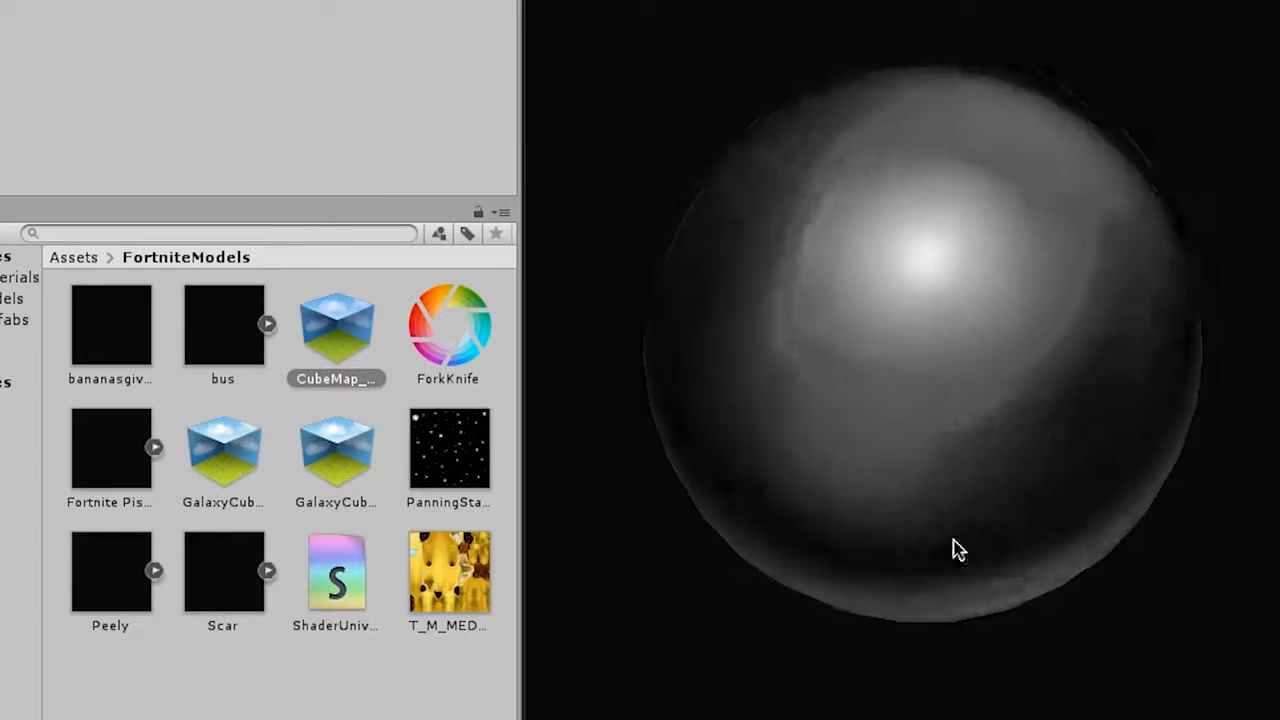
drag(957, 549, 917, 177)
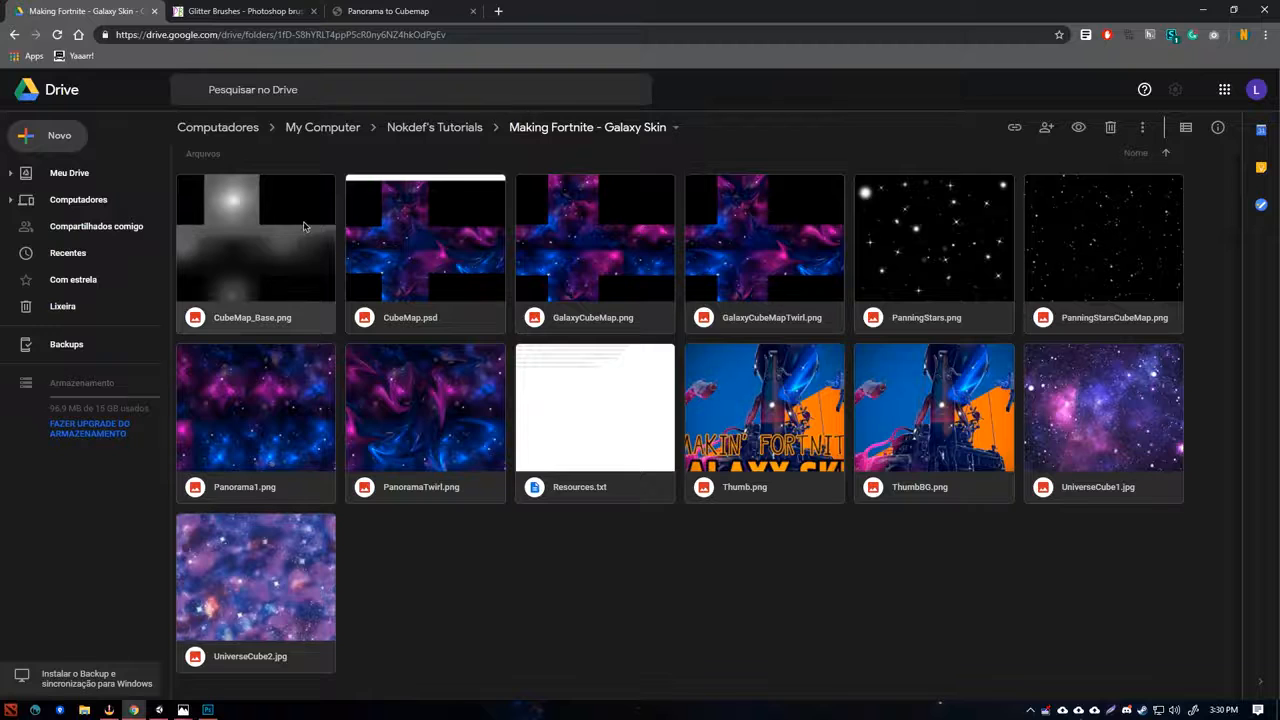
- Open CubeMap_Base.png from the Google Drive folder and compare its flat layout with the sphere preview in Unity
double_click(305, 227)
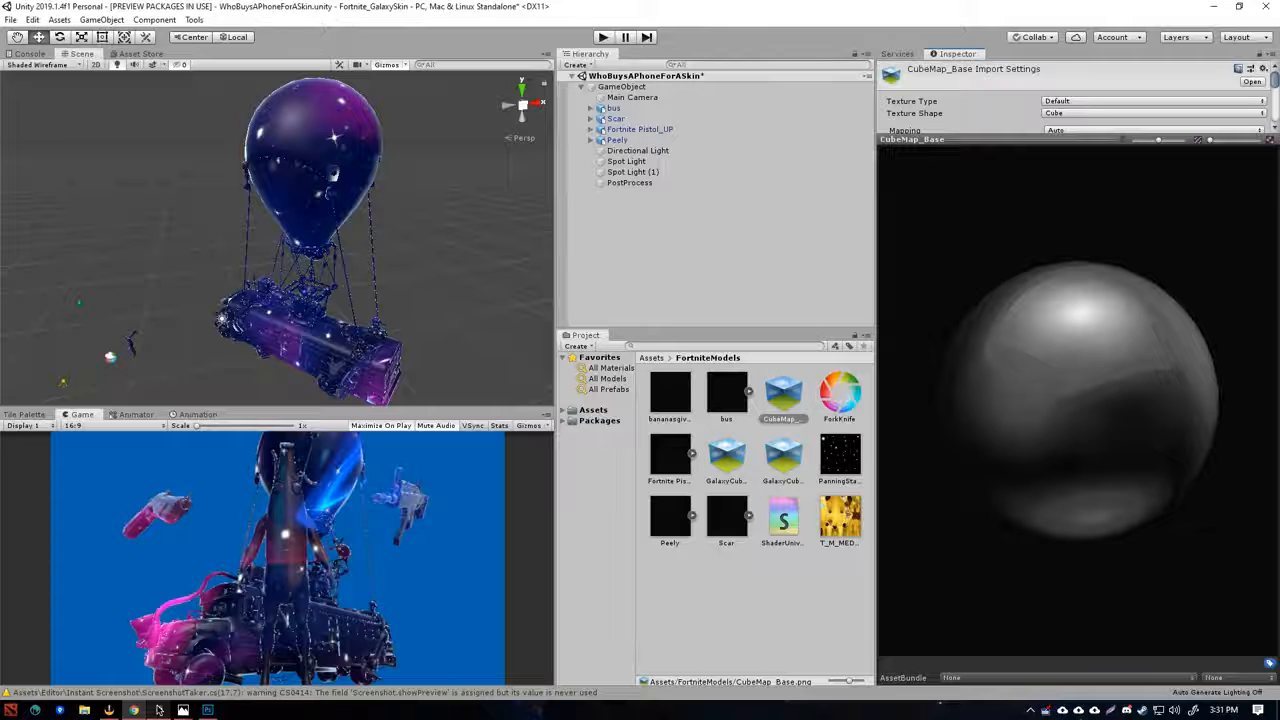
click(158, 709)
drag(1108, 408, 1032, 365)
click(133, 709)
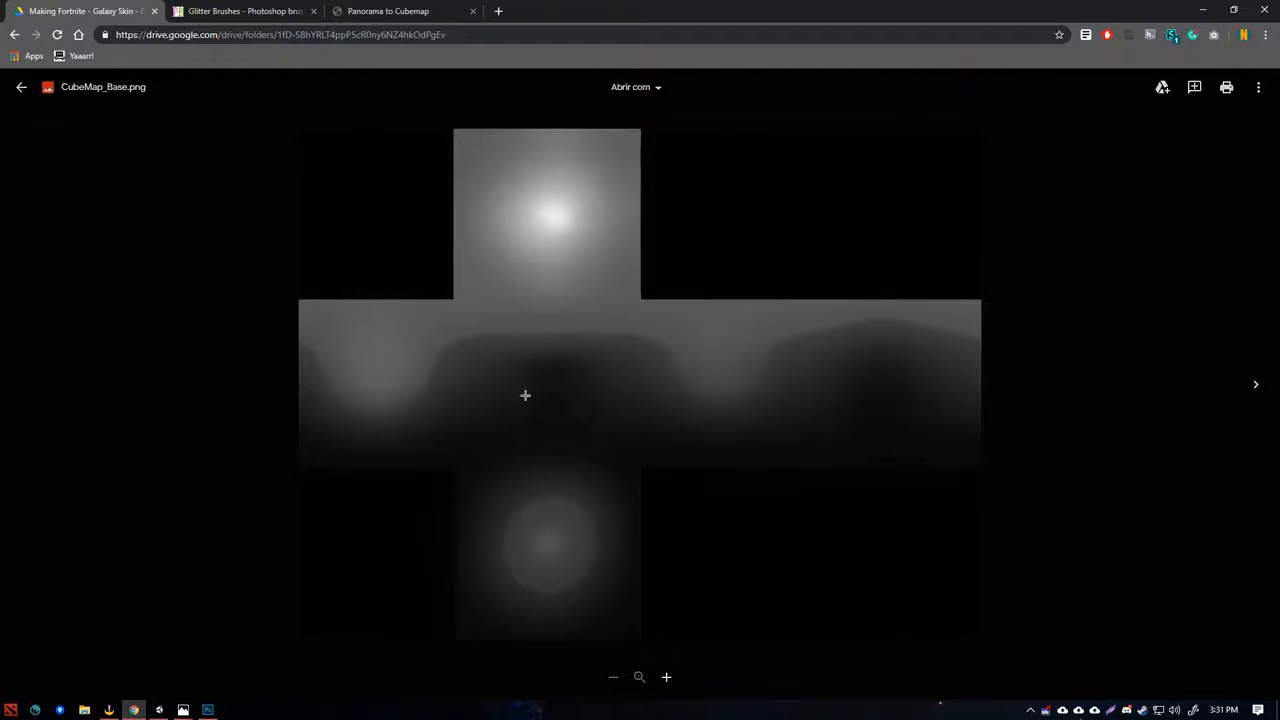
- Return to Unity and rotate the CubeMap_Base preview sphere to examine its shading from several sides
click(1203, 9)
drag(1093, 460, 1026, 449)
drag(1108, 345, 703, 266)
drag(1195, 321, 986, 361)
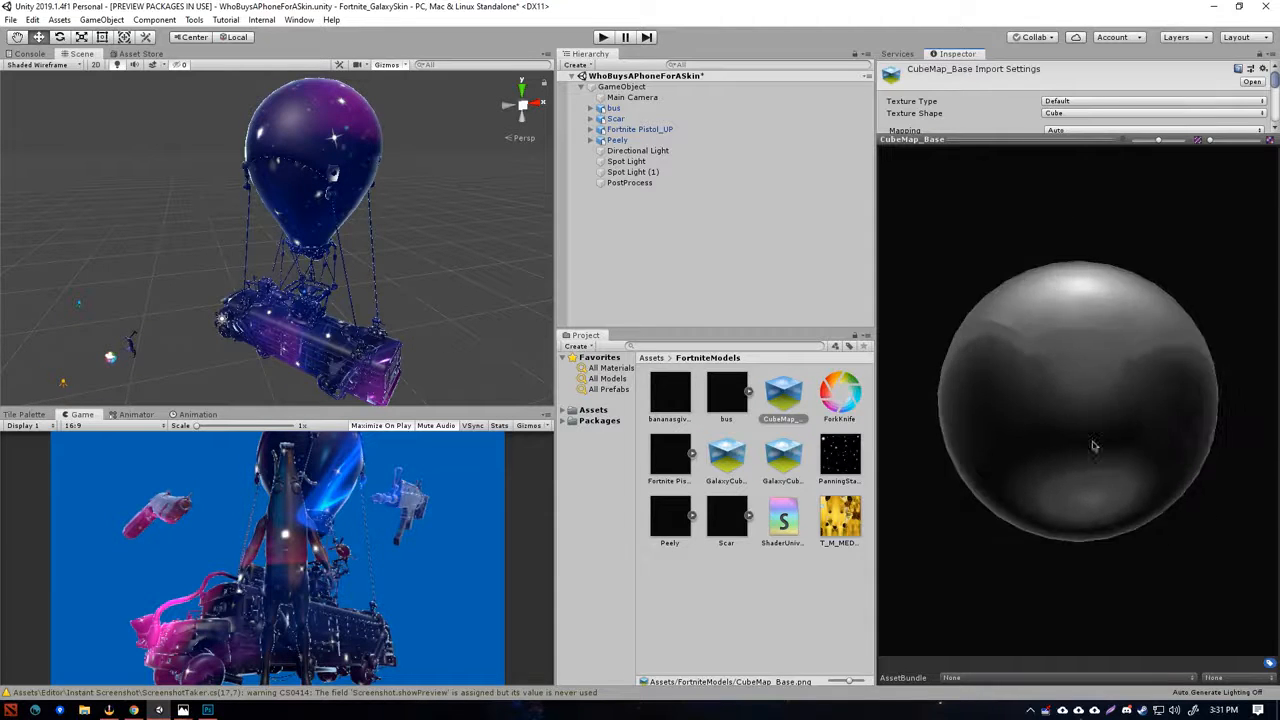
drag(926, 383, 1264, 383)
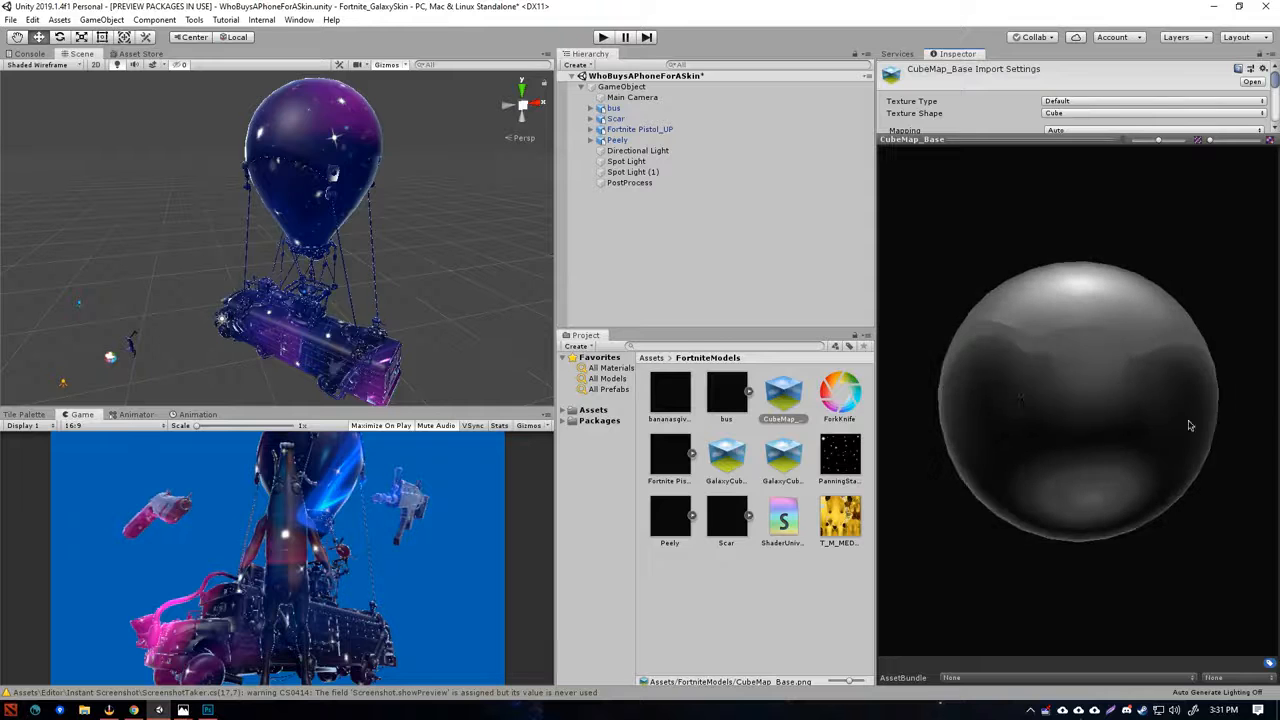
- Compare the twirled and untwirled galaxy cubemaps by rotating each one's preview sphere
click(768, 455)
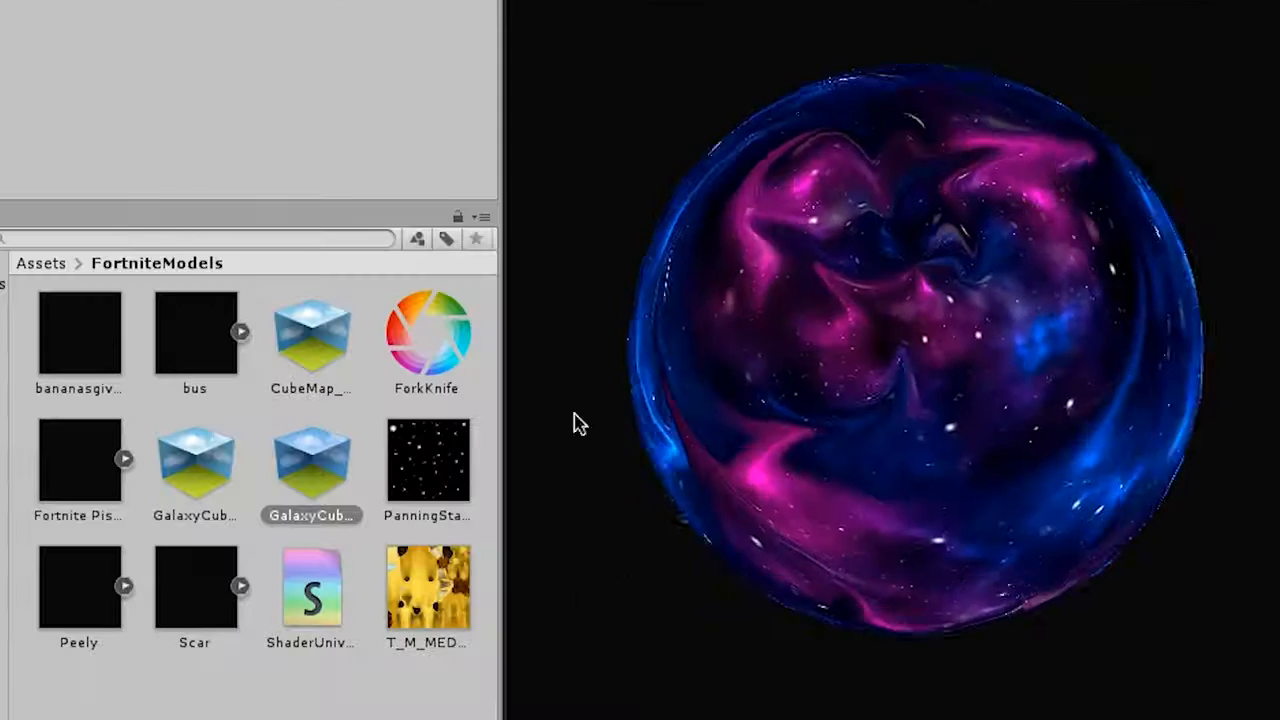
click(228, 505)
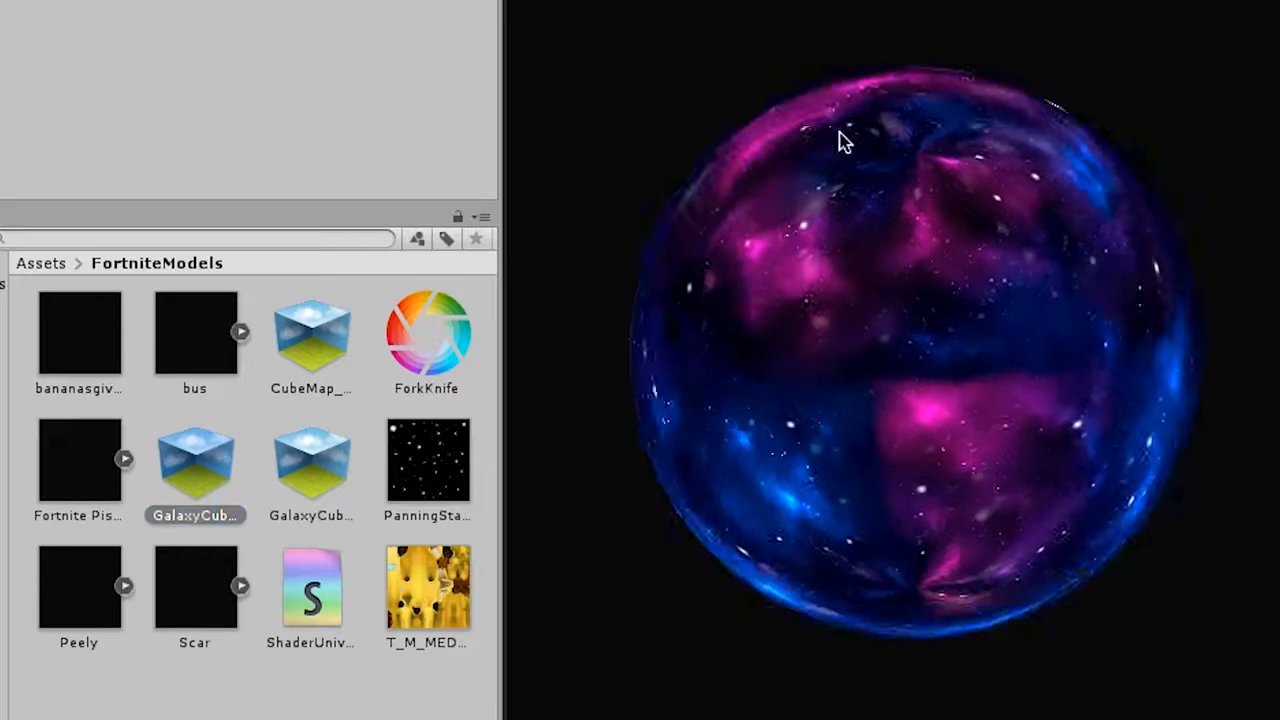
drag(839, 131, 1247, 321)
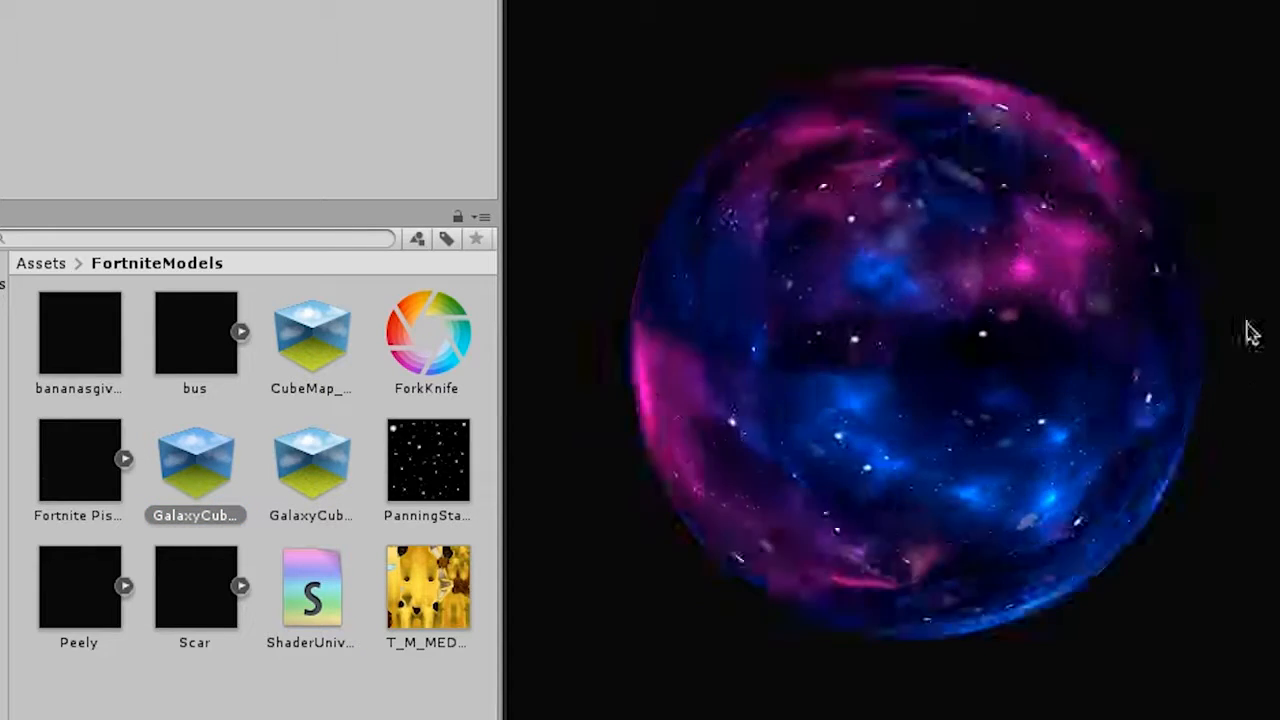
click(312, 465)
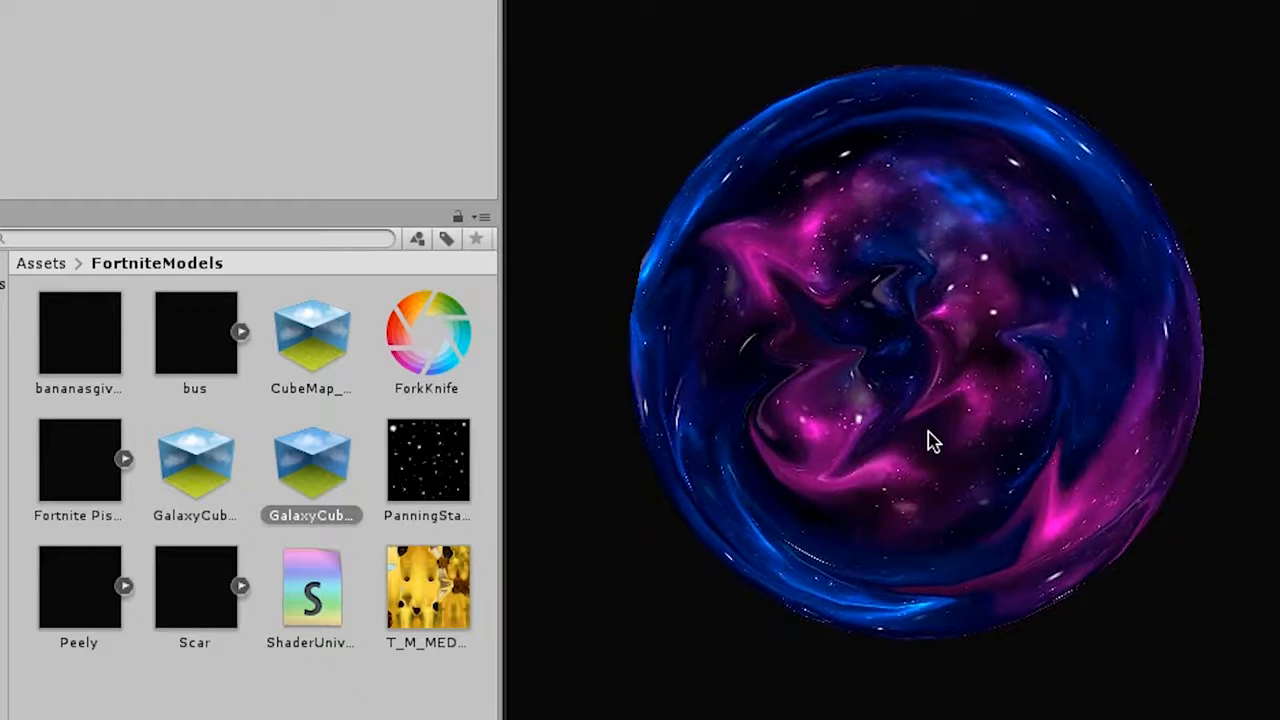
drag(1024, 240, 925, 527)
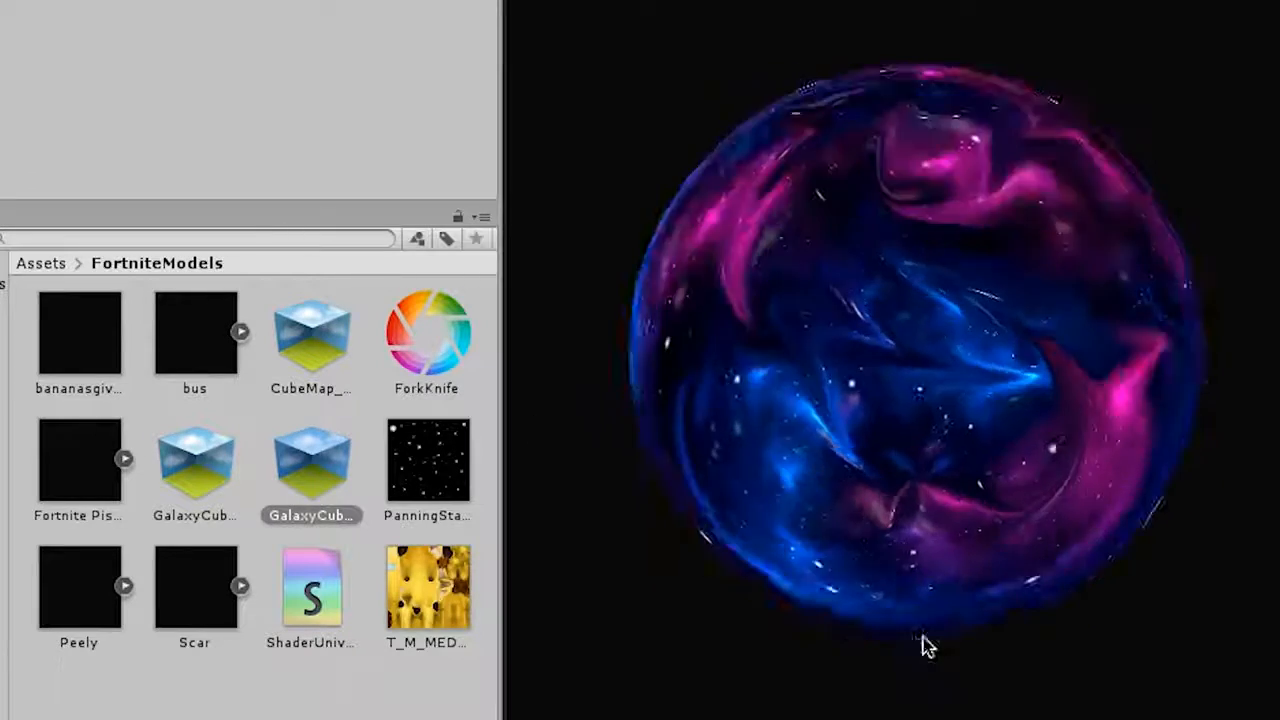
drag(925, 645, 870, 353)
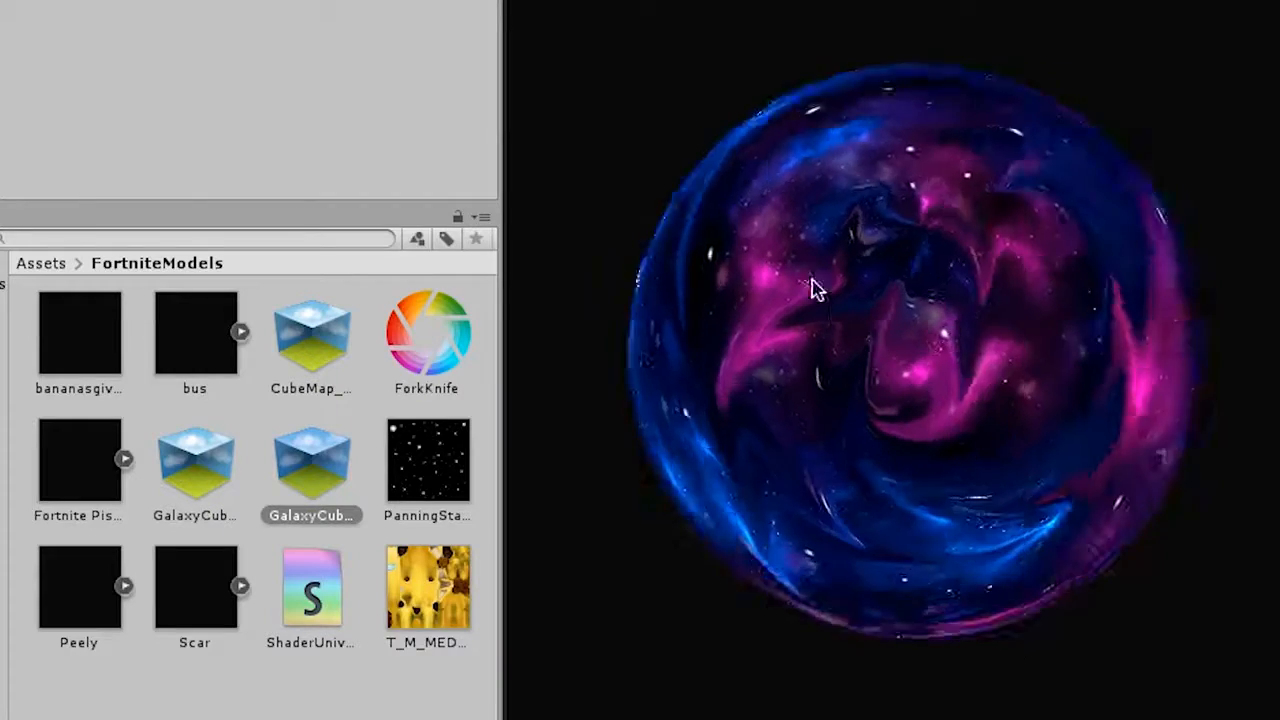
drag(812, 280, 322, 75)
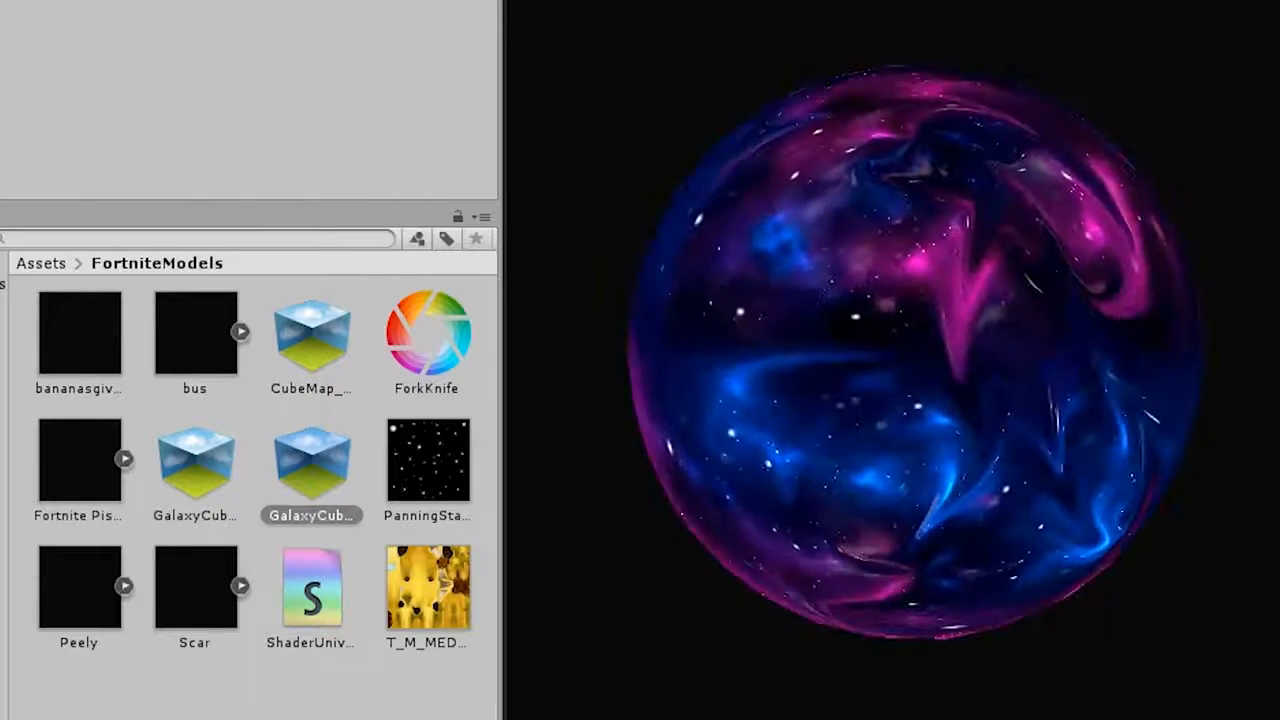
drag(2, 140, 1014, 3)
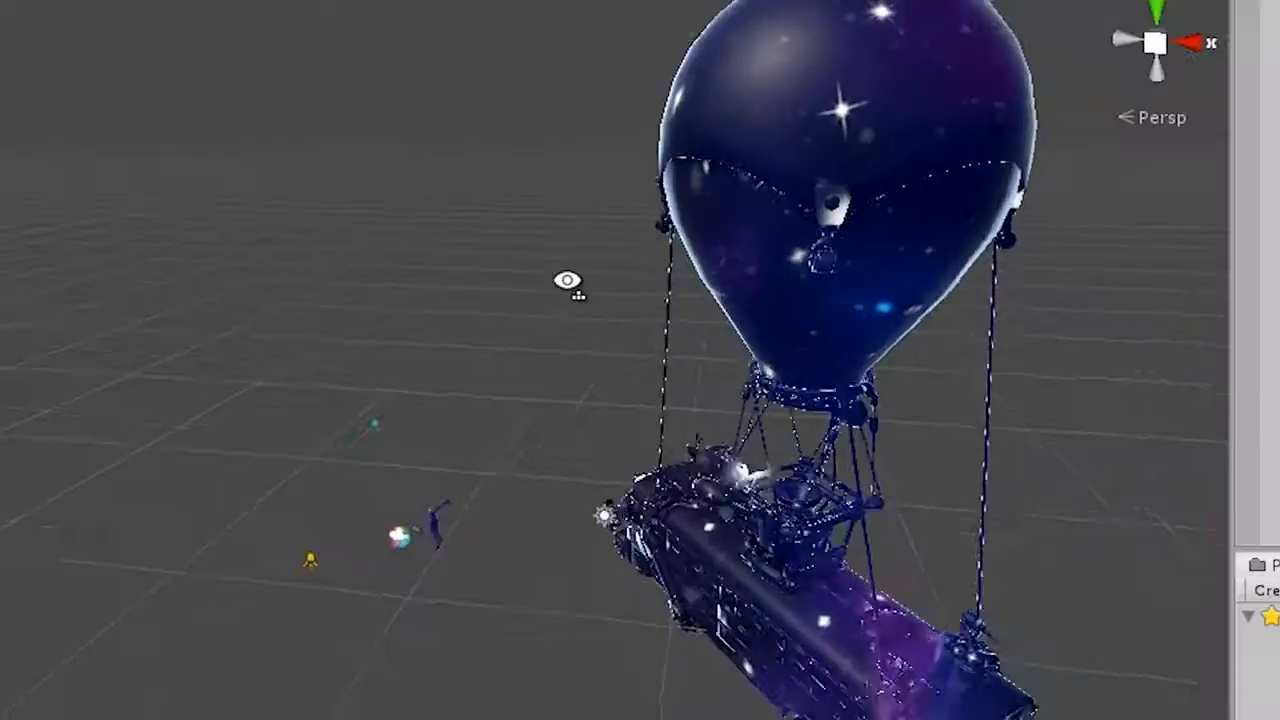
- Orbit around the balloon bus, try moving it in the scene, and undo the move
right_drag(569, 280, 0, 362)
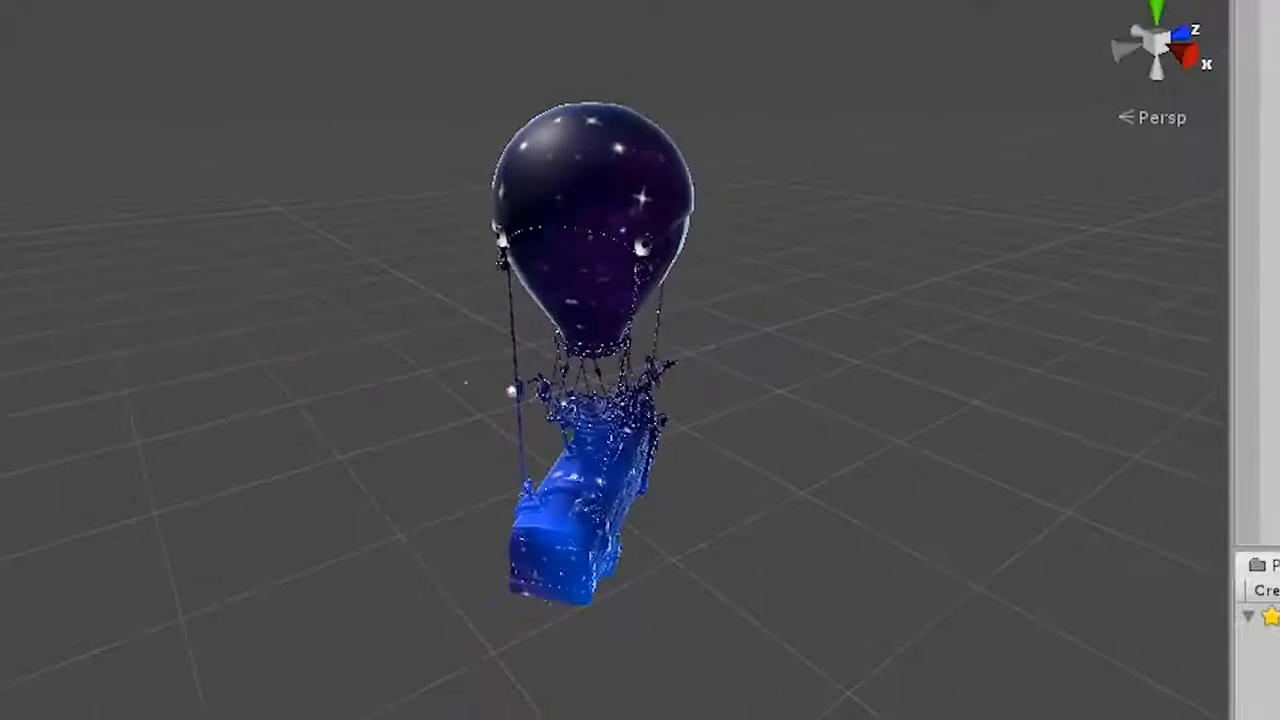
click(556, 246)
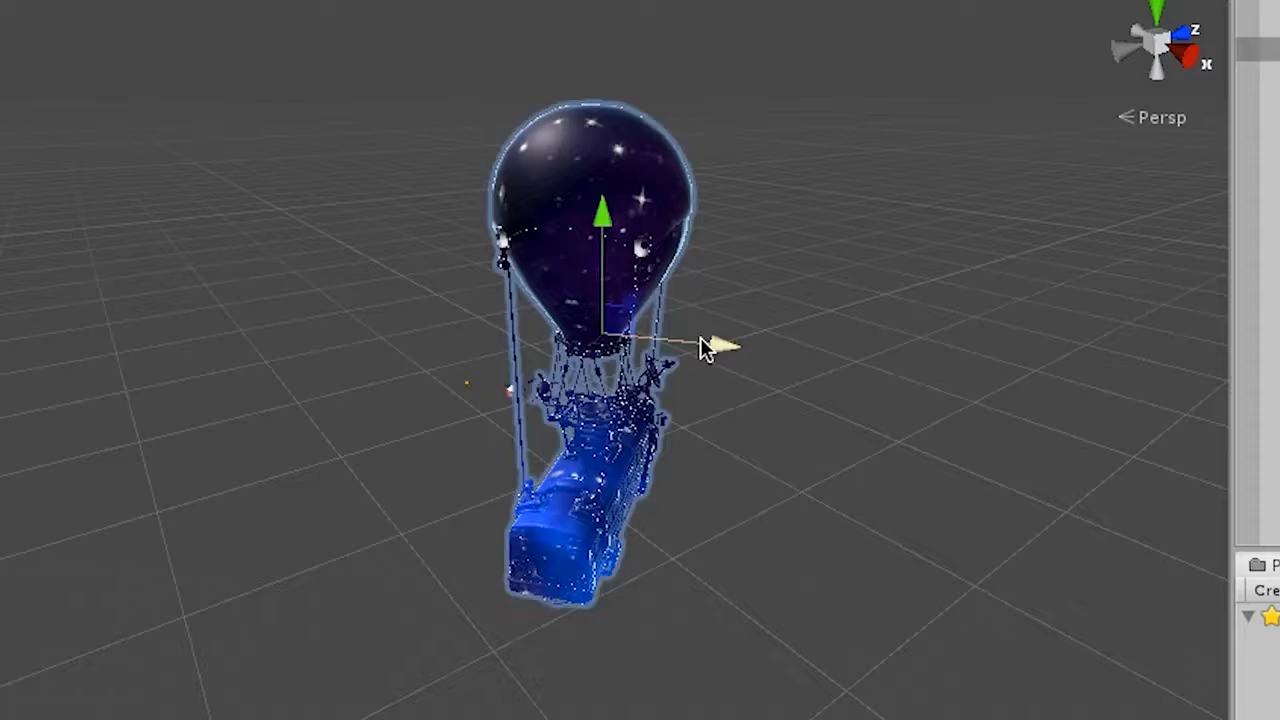
drag(708, 345, 728, 325)
key(ctrl+z)
- Shift the balloon bus and orbit around it to examine how the galaxy reflection changes across its surface
right_drag(857, 243, 714, 196)
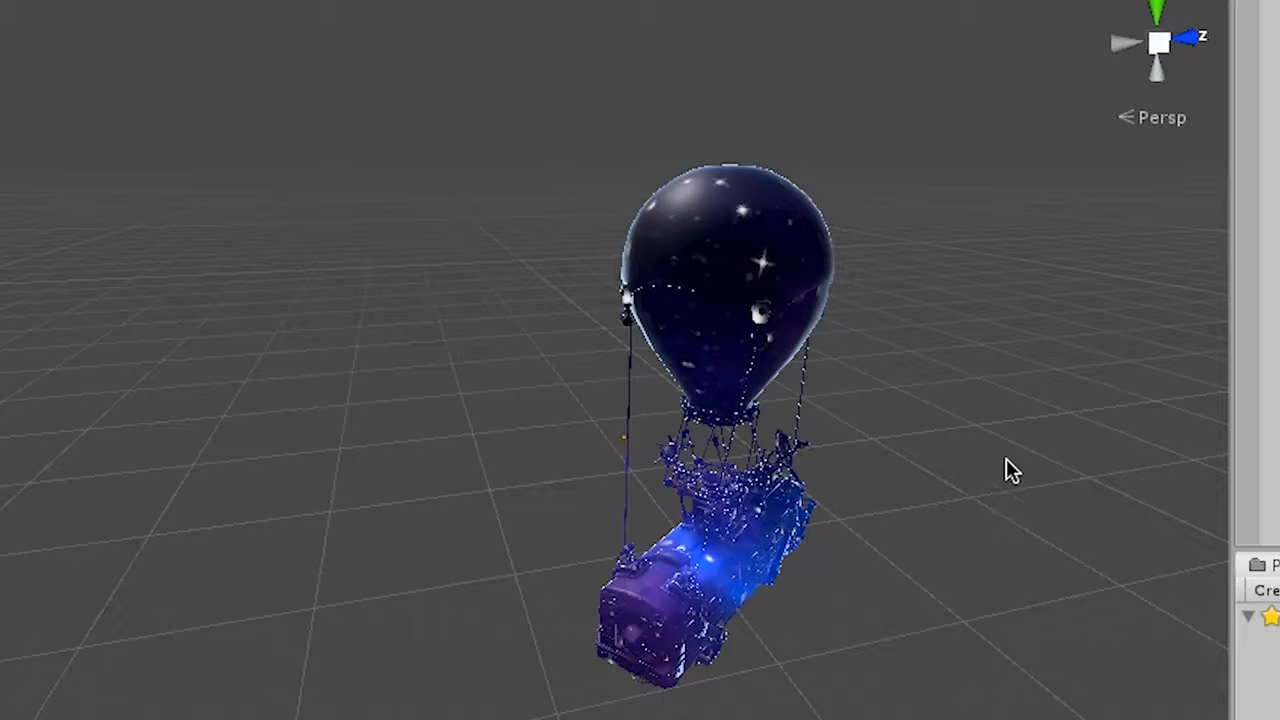
click(777, 294)
drag(795, 422, 840, 460)
click(1030, 336)
right_drag(1029, 333, 834, 386)
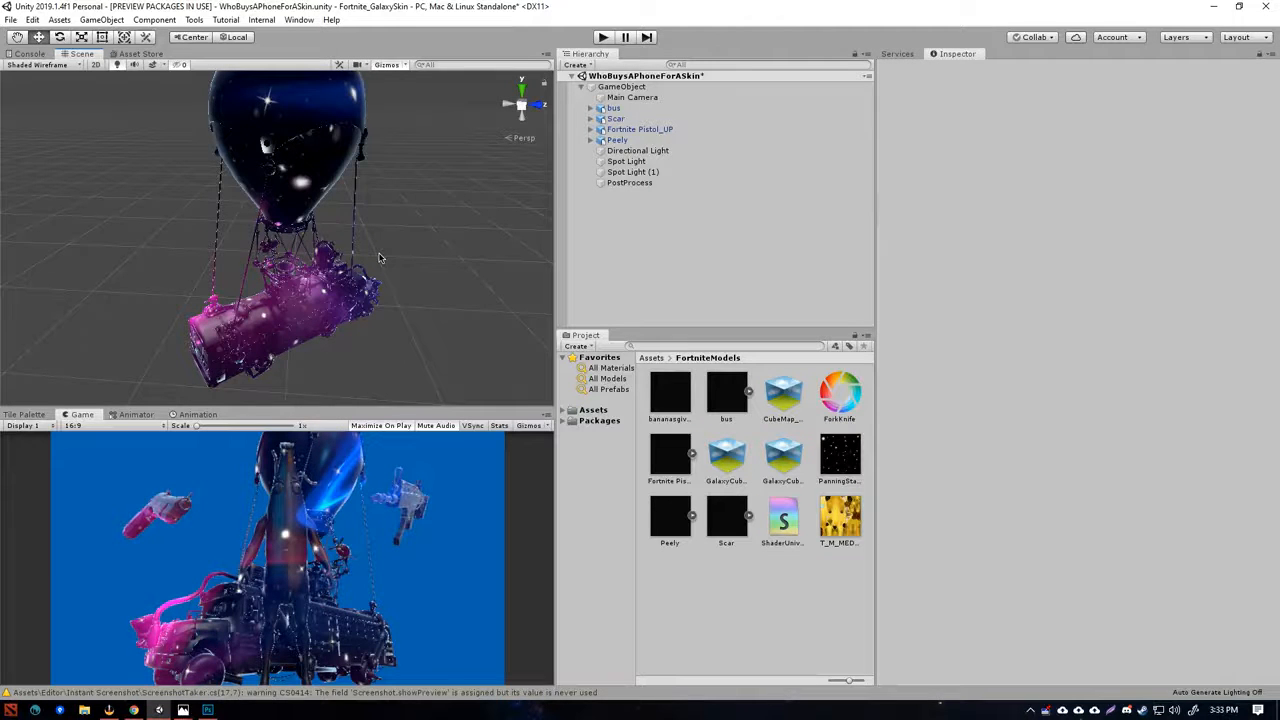
right_drag(369, 239, 376, 316)
alt+drag(358, 488, 683, 302)
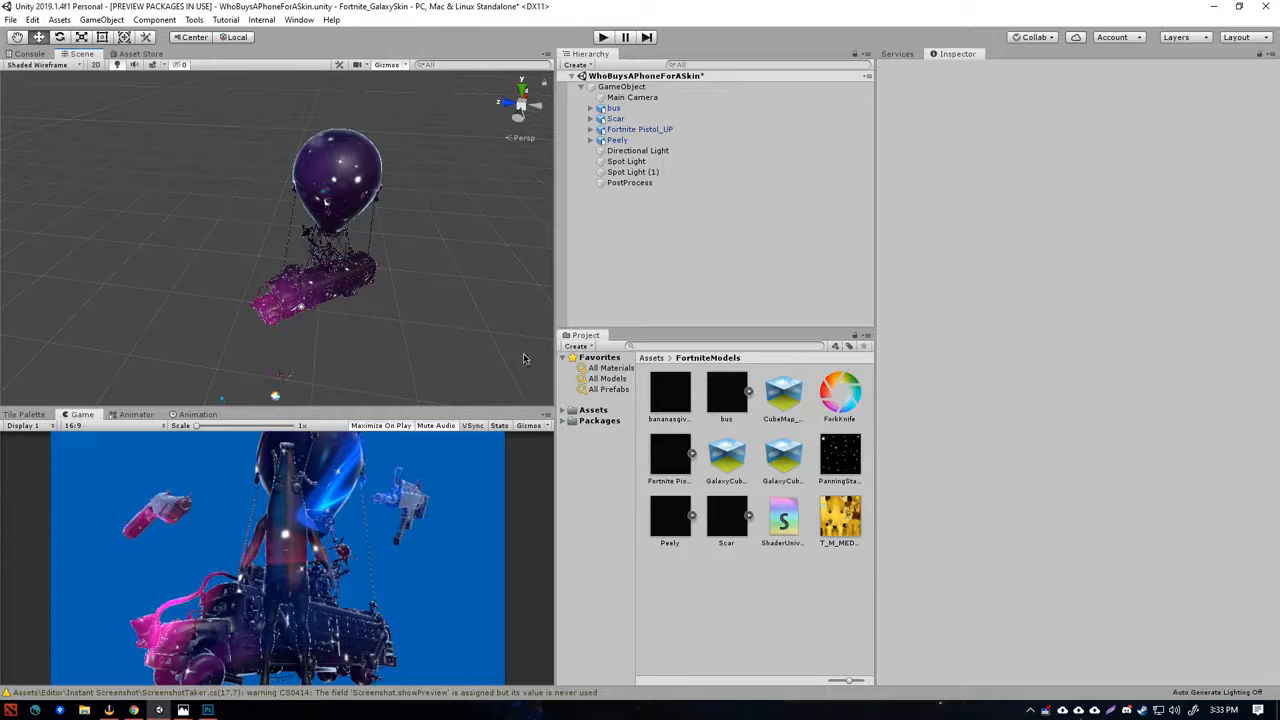
- Open the bananasgivepotassium material's properties and view its galaxy effect on the balloon up close
click(785, 410)
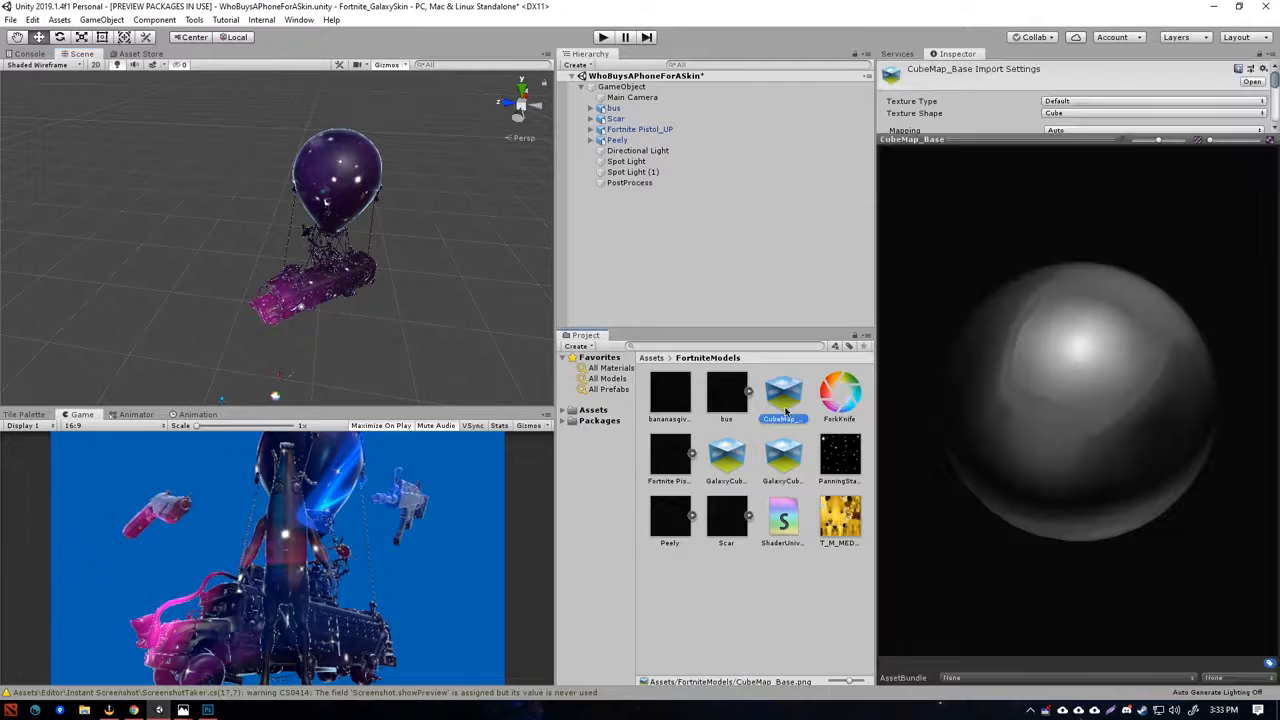
click(676, 416)
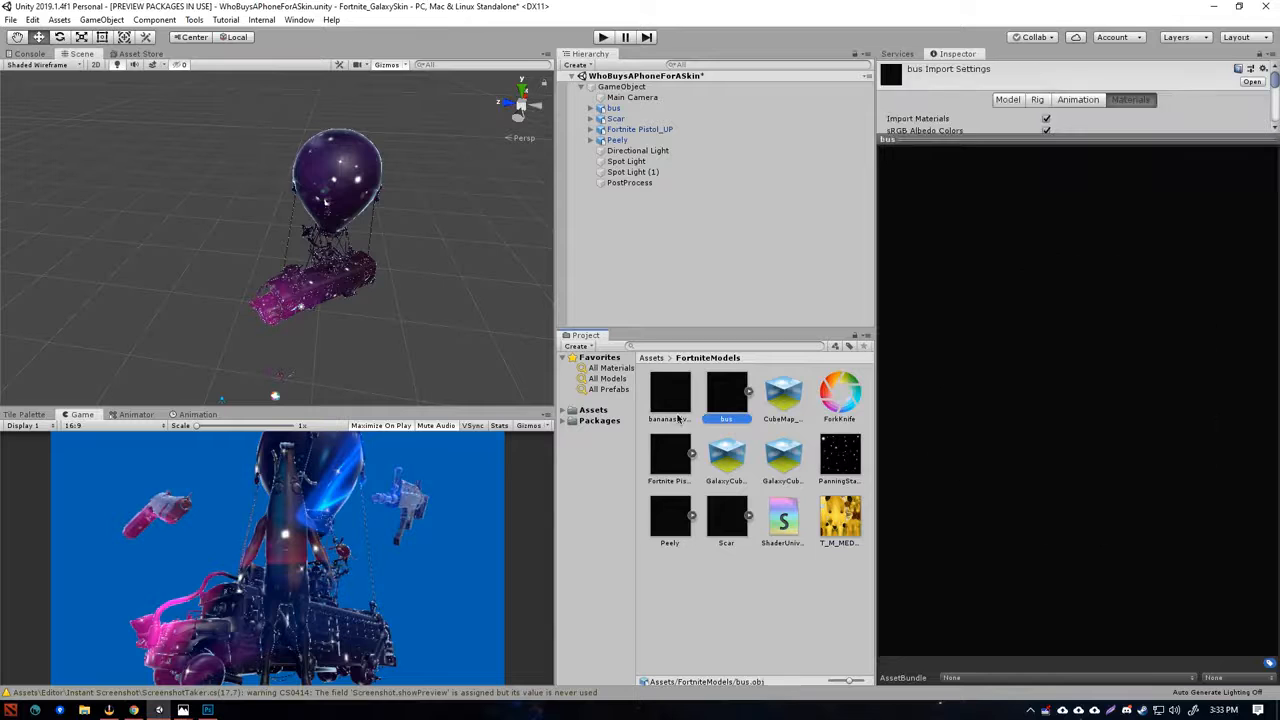
click(1125, 141)
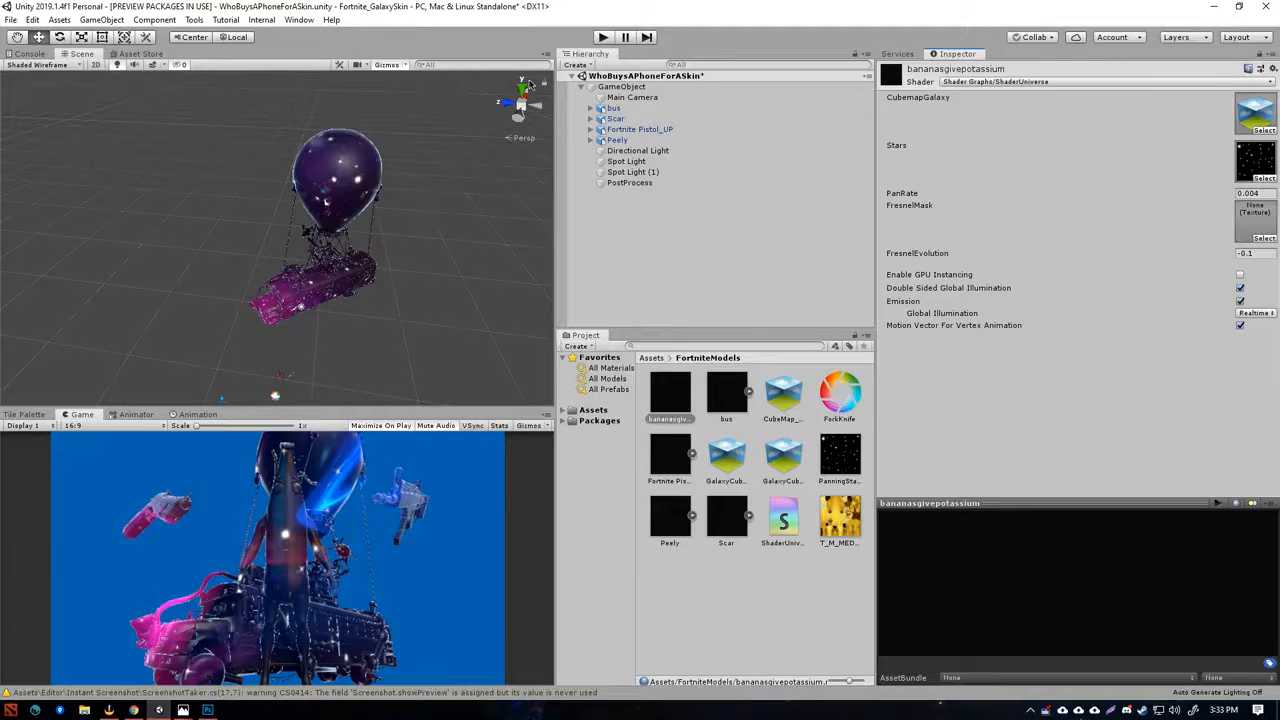
alt+drag(531, 85, 395, 237)
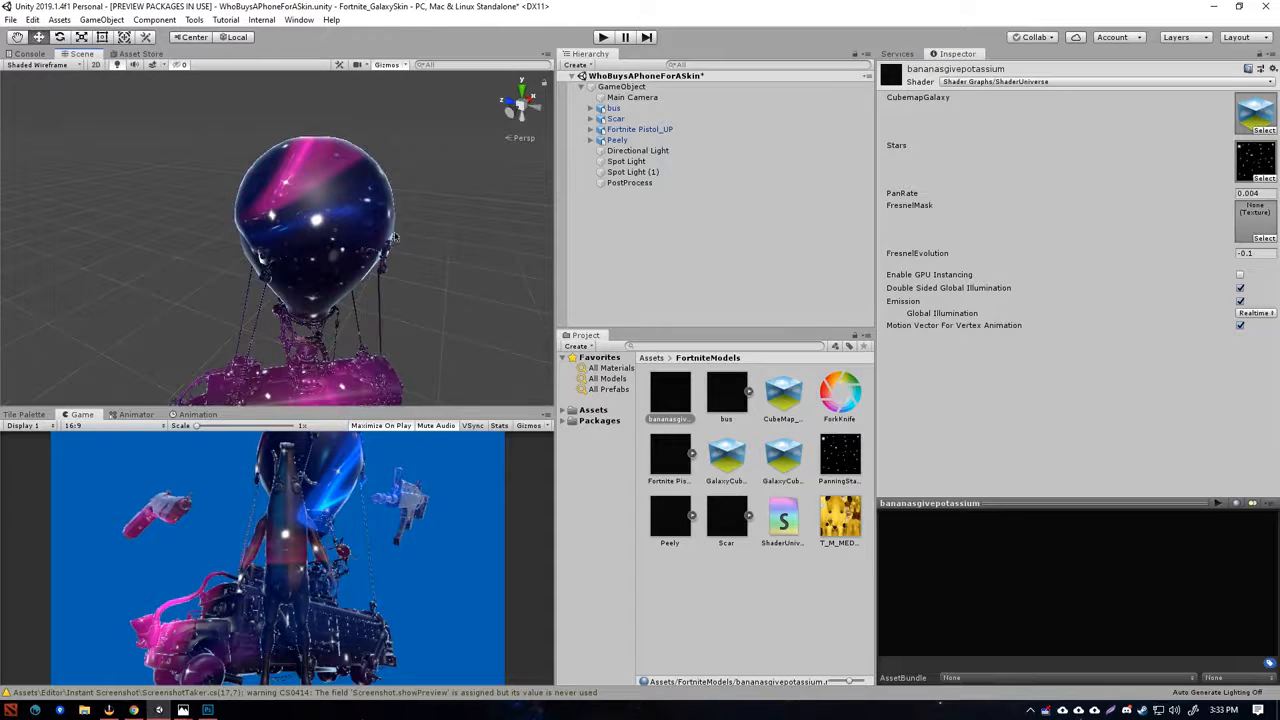
- Compare the balloon's galaxy material with the Fortnite Galaxy skin reference image in Chrome
click(133, 710)
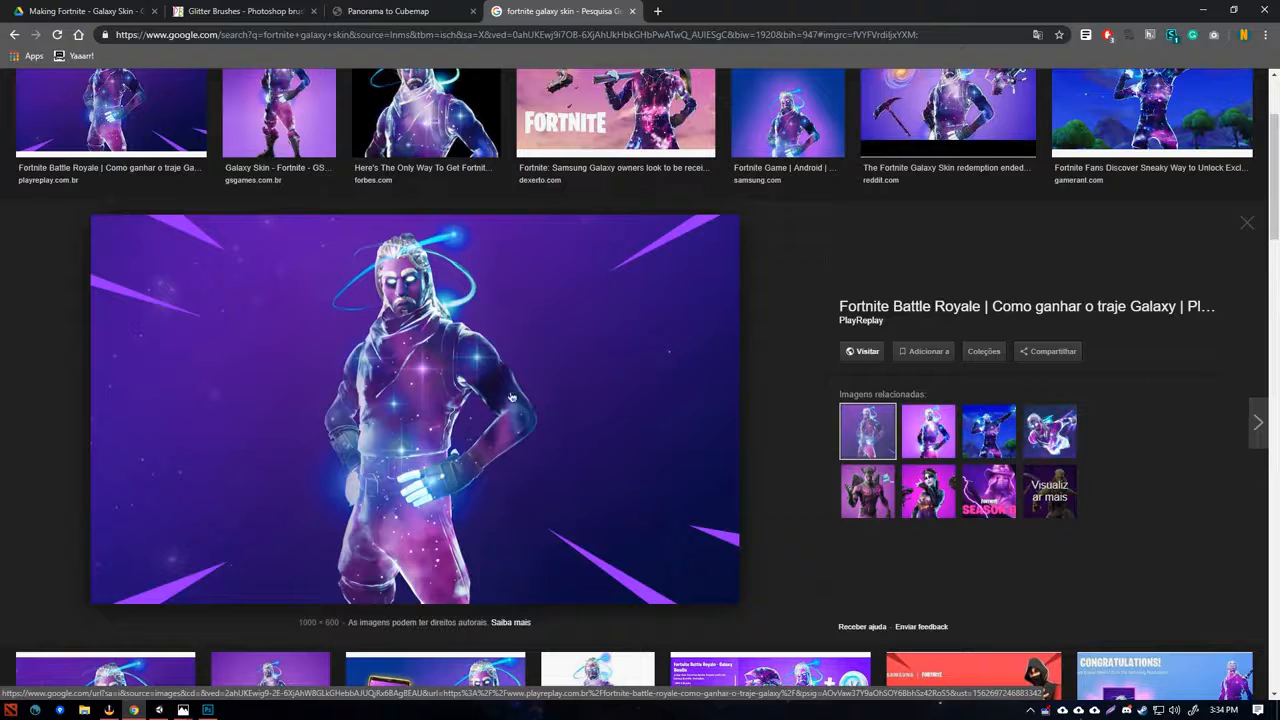
click(1208, 8)
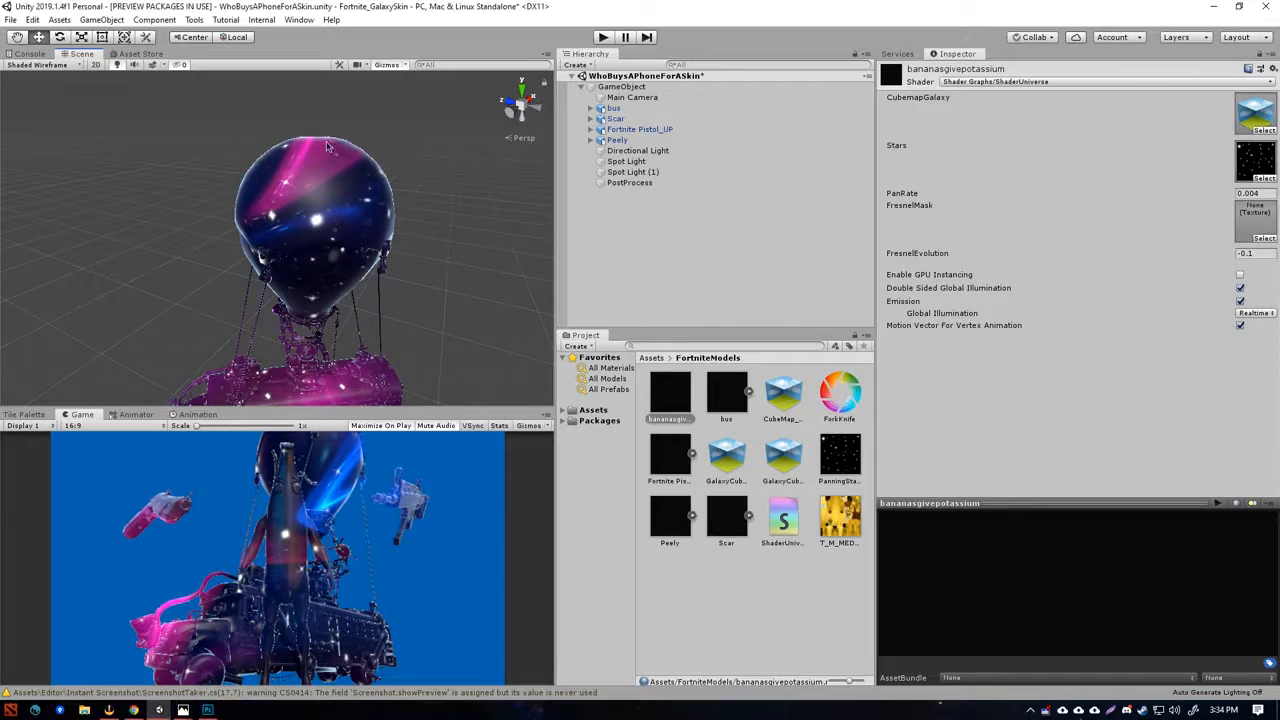
click(133, 710)
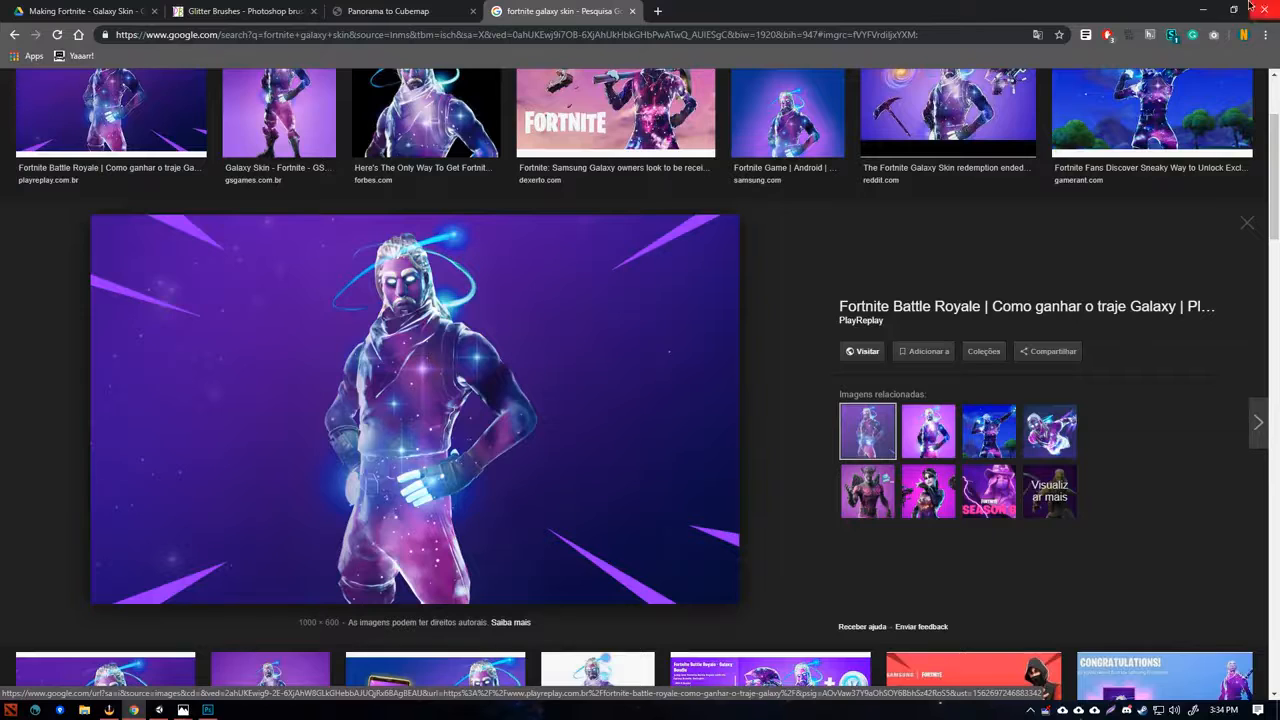
click(1203, 9)
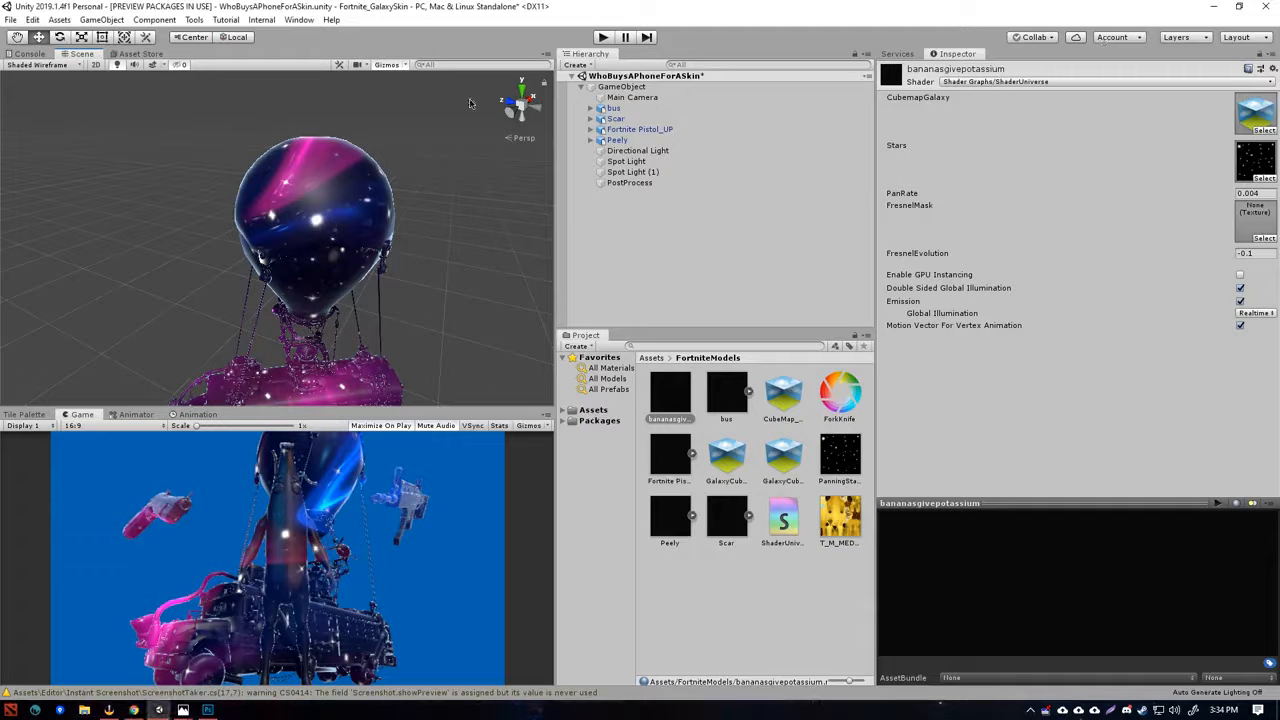
- Examine the import settings of the PanningStars and CubeMap_Base textures, and reopen the bananasgivepotassium material's properties
click(1256, 158)
click(855, 462)
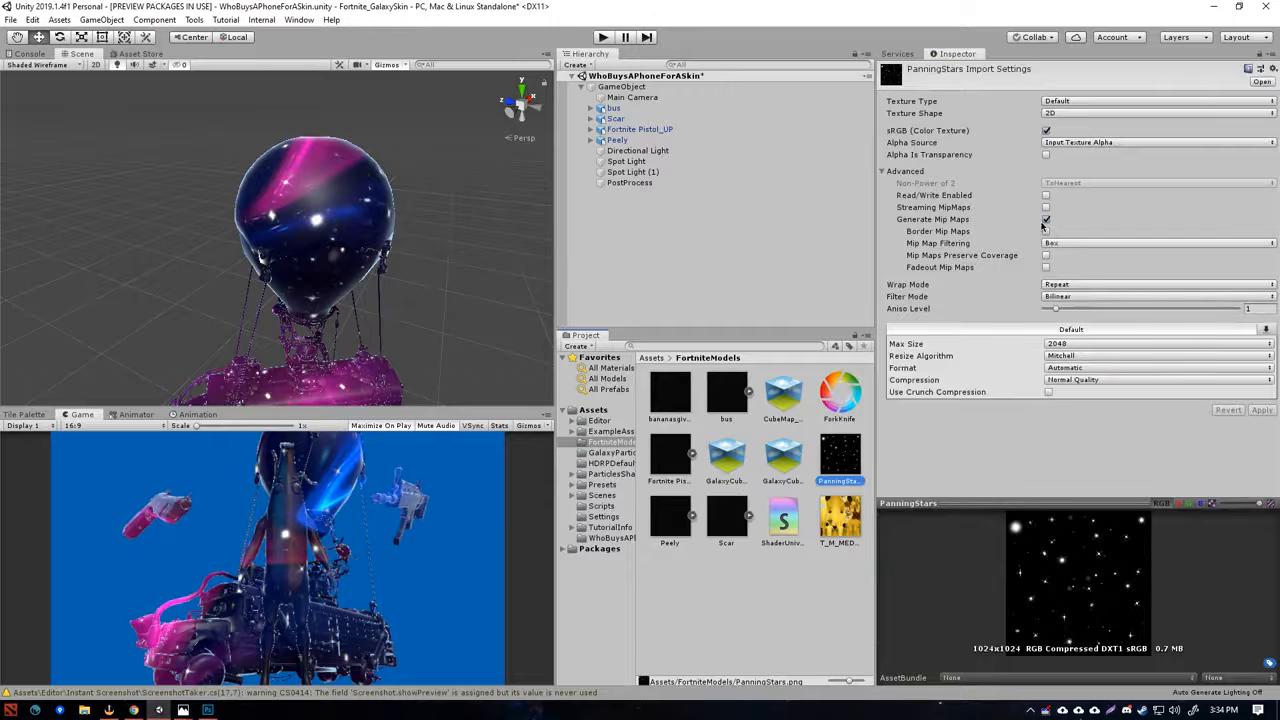
click(773, 408)
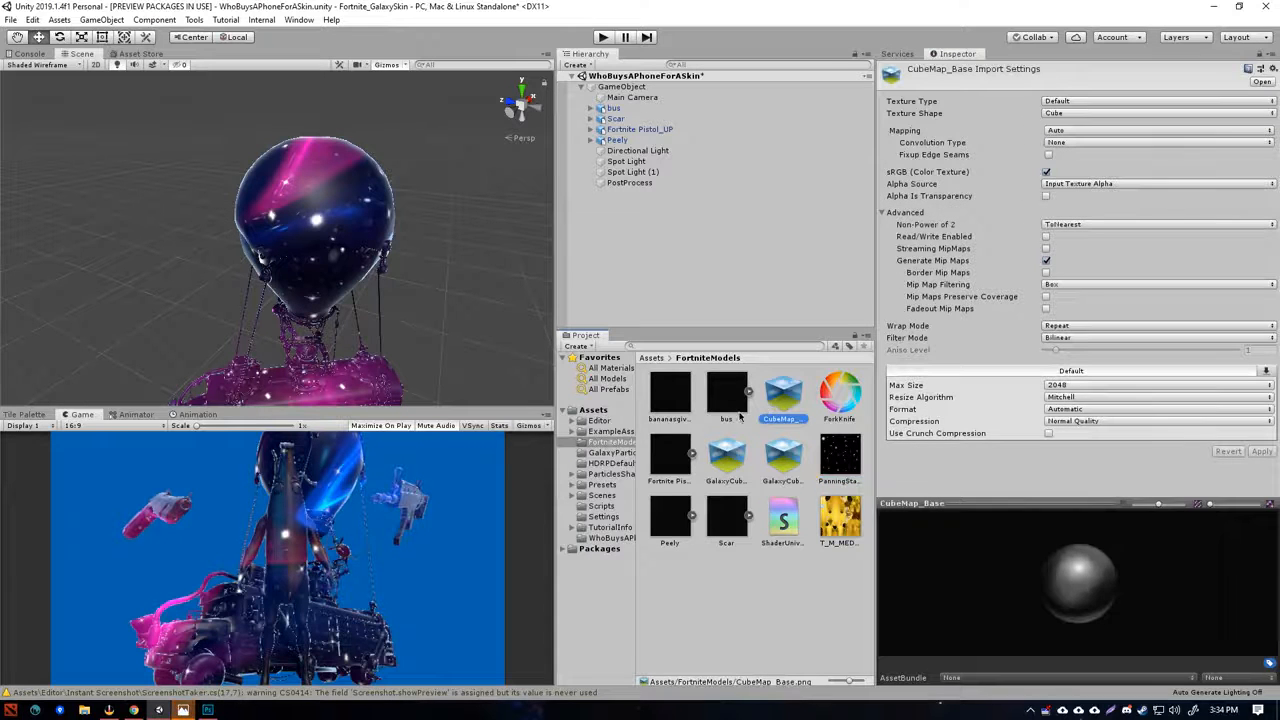
click(740, 418)
click(672, 396)
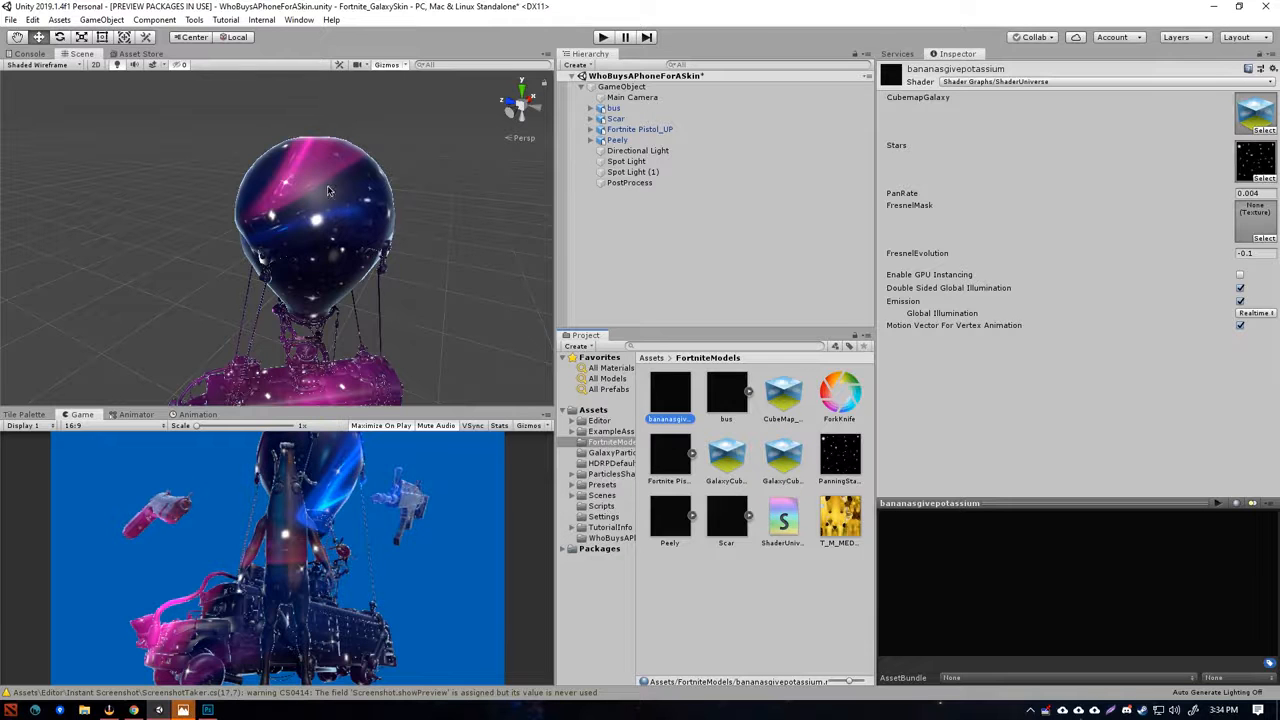
- Assign the plain GalaxyCubeMap texture to the bananasgivepotassium material's CubemapGalaxy slot and view the result on the bus
click(794, 480)
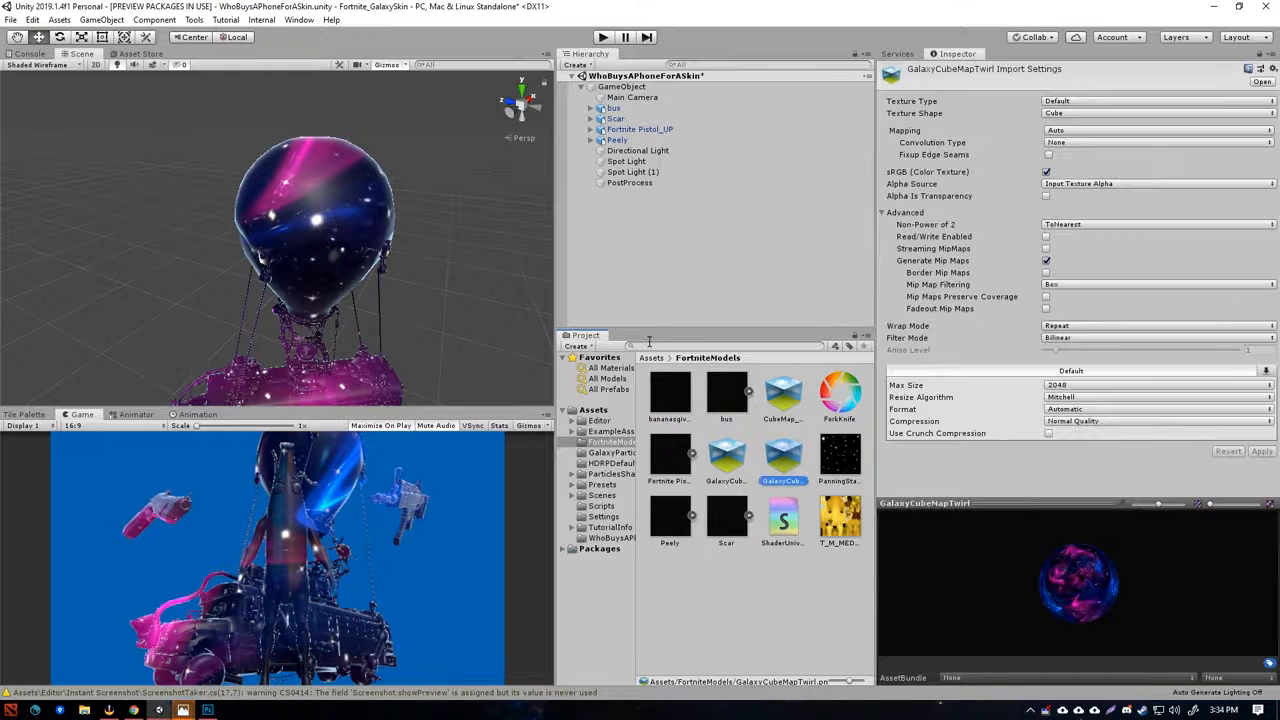
click(669, 398)
click(731, 468)
drag(731, 468, 1241, 115)
right_drag(416, 226, 641, 419)
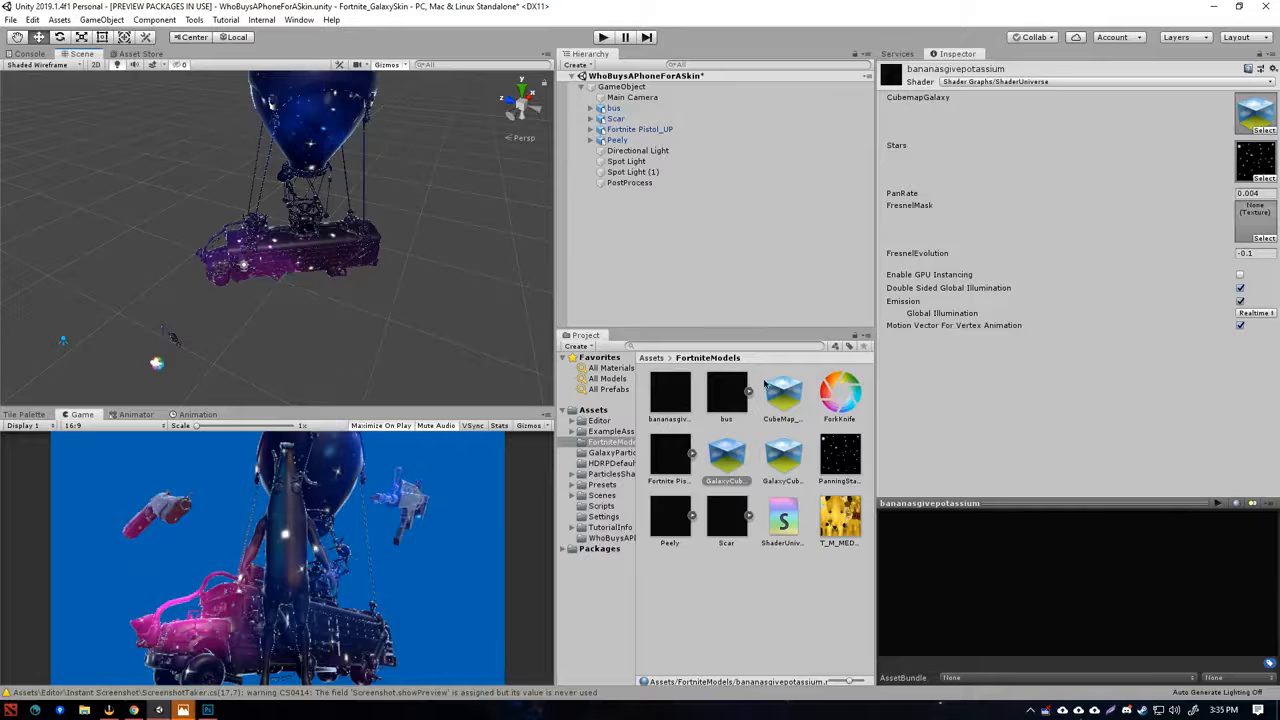
- Switch to CubeMap.psd in Photoshop and hide every layer except Layer 1
click(1214, 6)
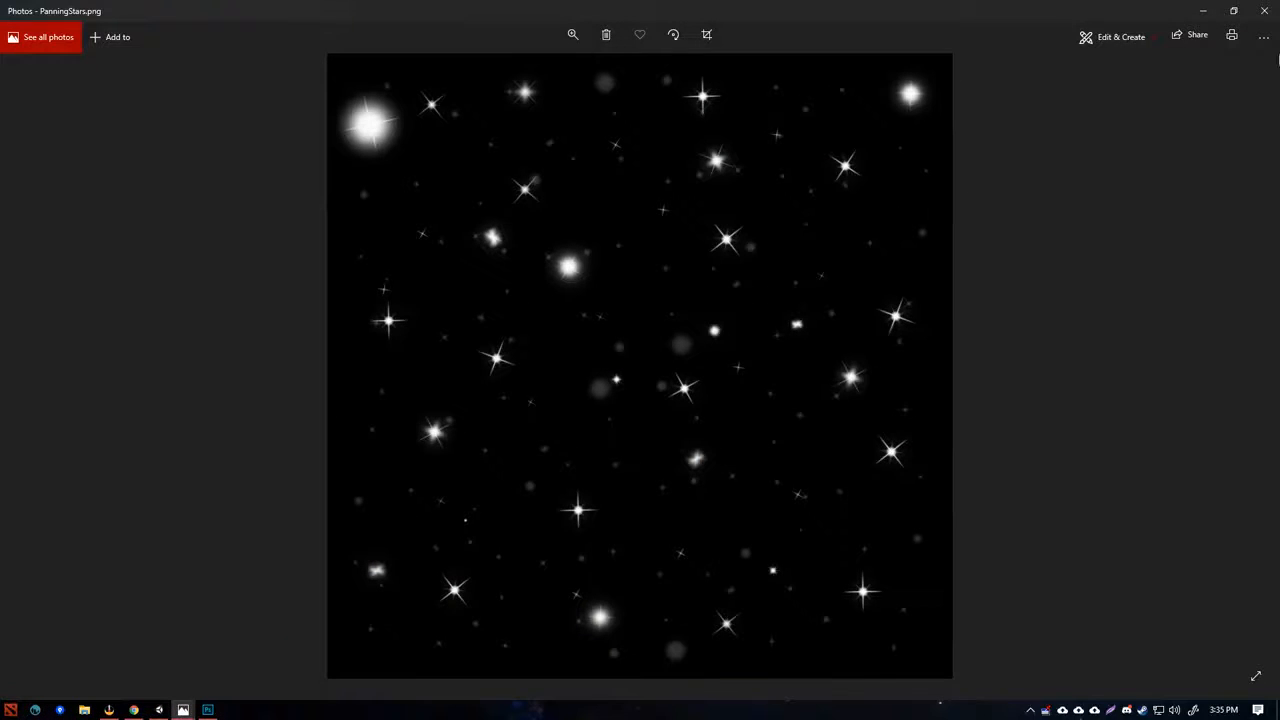
click(1203, 11)
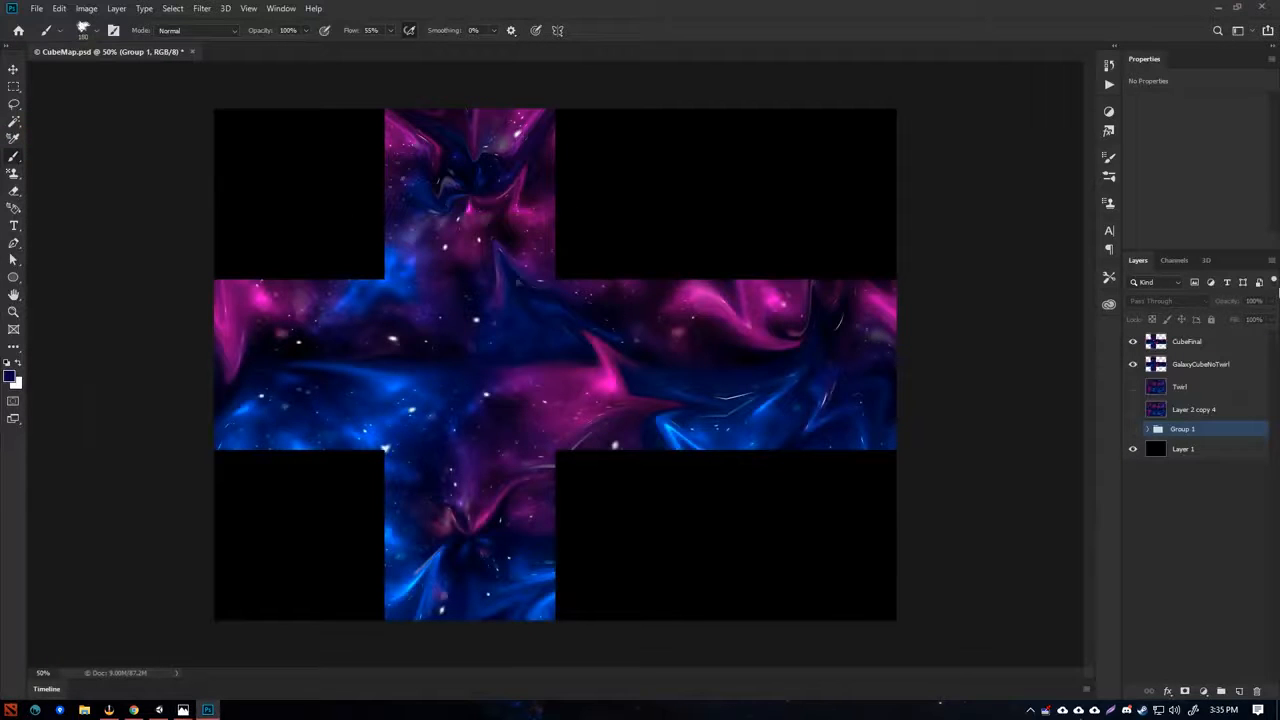
alt+click(1131, 448)
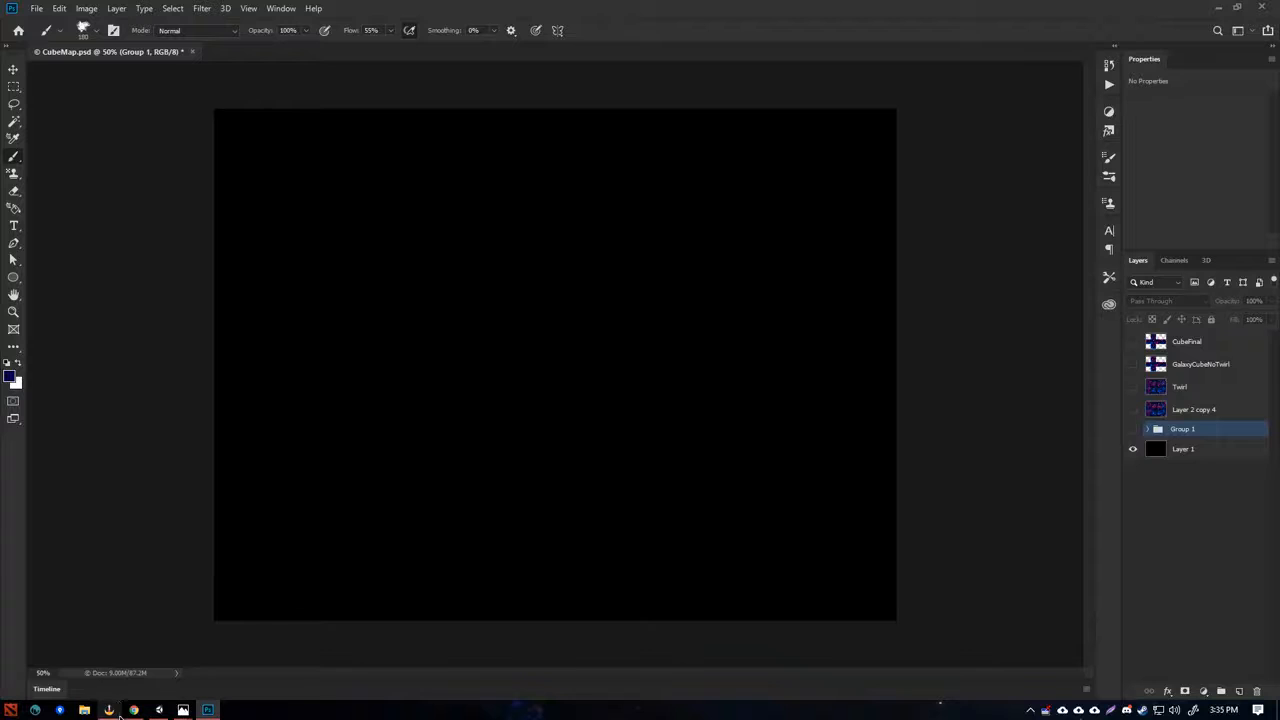
- View the Panorama to Cubemap converter and the Making Fortnite - Galaxy Skin Drive folder in Chrome, returning to Photoshop
click(130, 710)
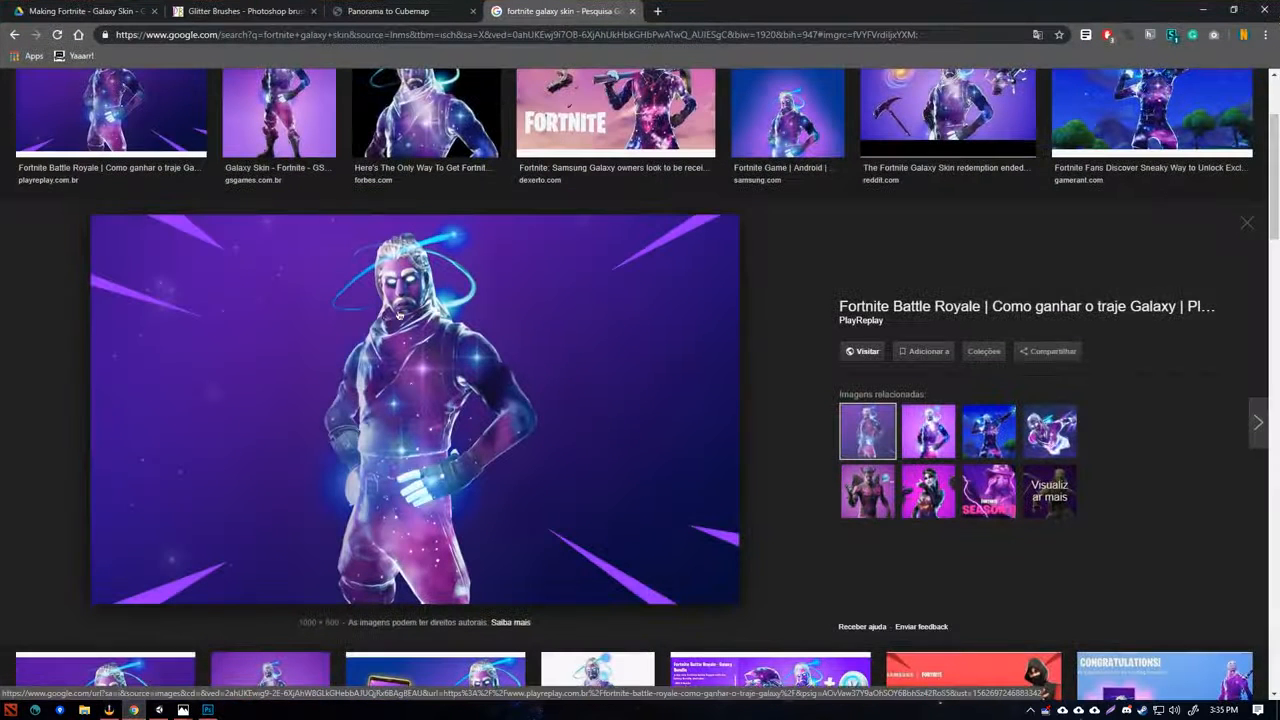
click(400, 11)
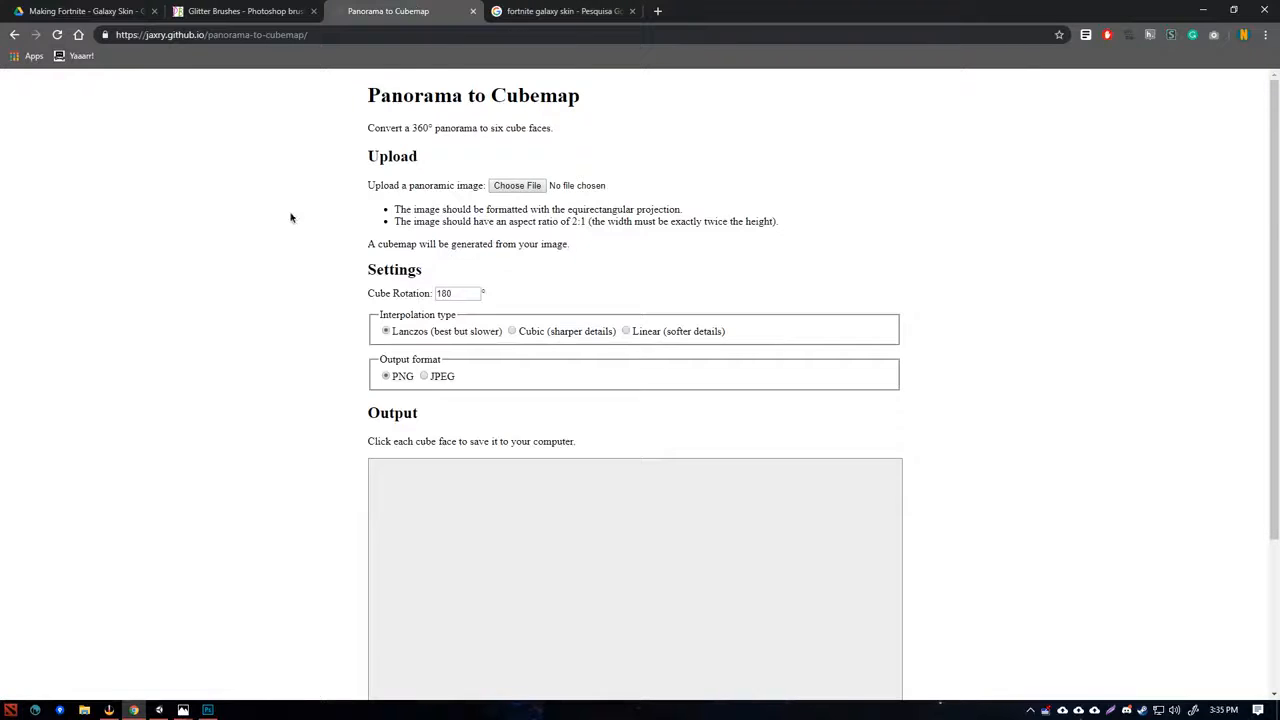
scroll(557, 234, down, 2)
scroll(503, 269, up, 2)
click(71, 10)
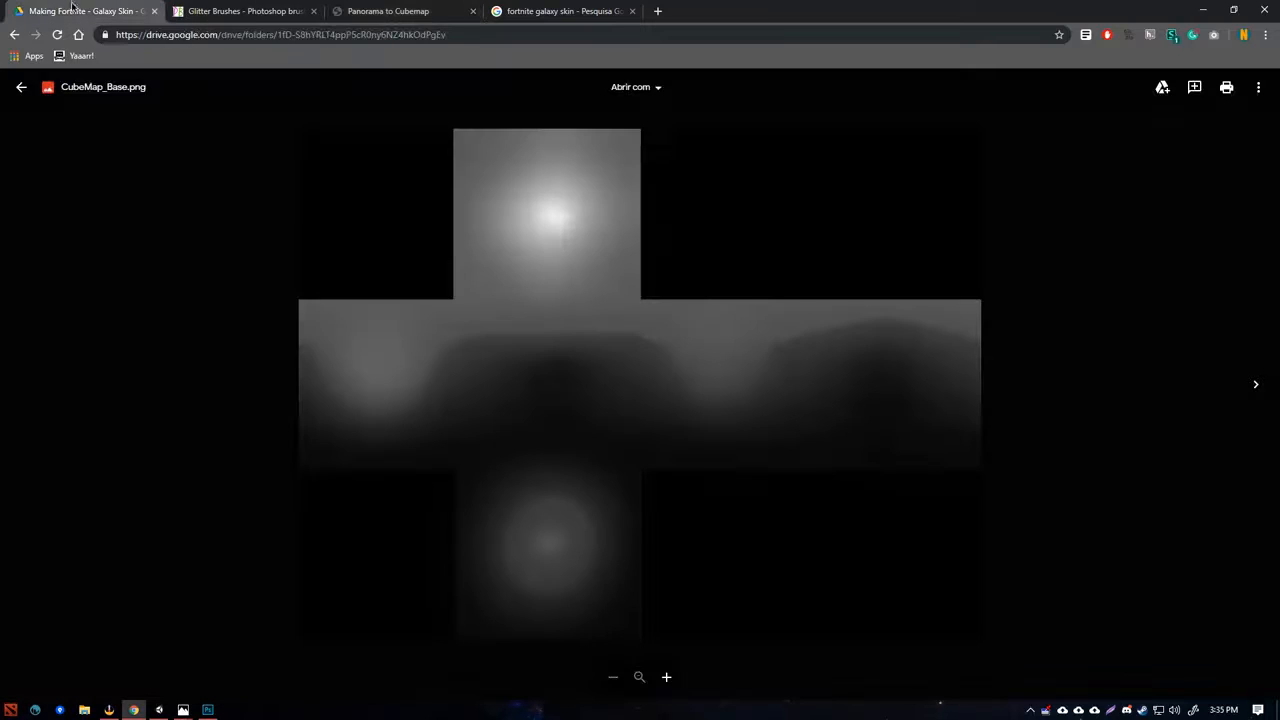
key(Escape)
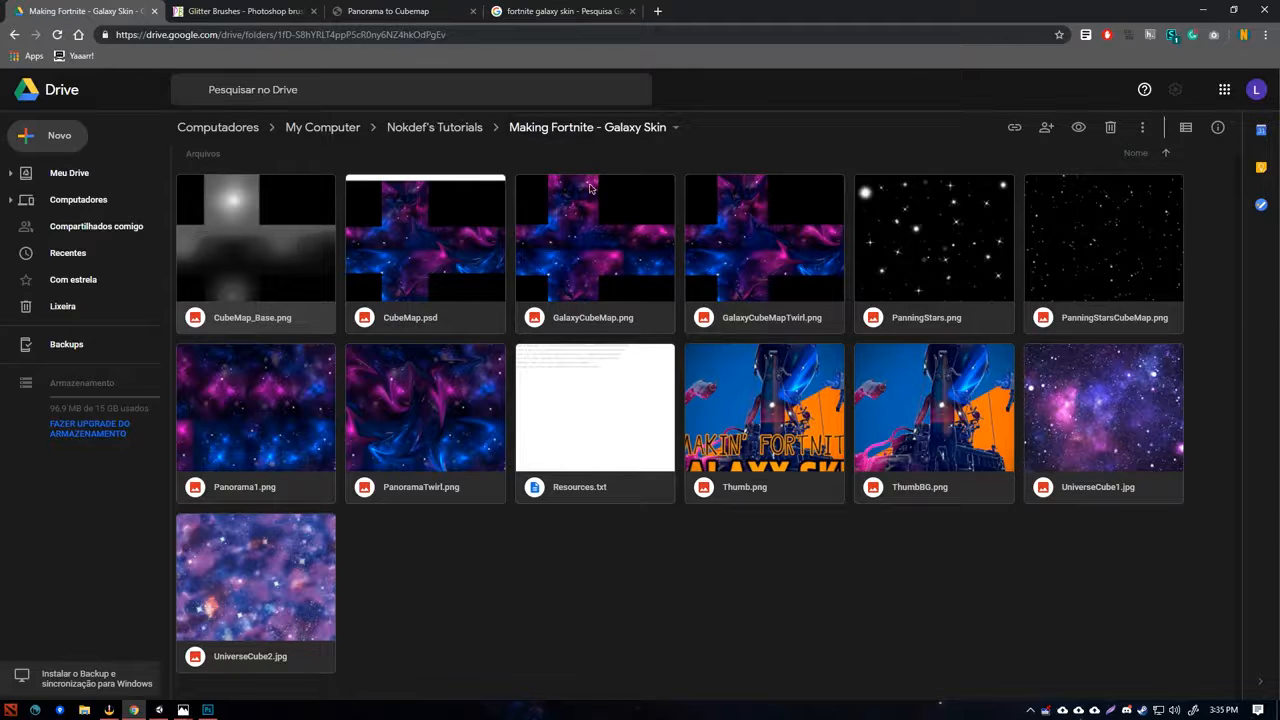
click(1203, 10)
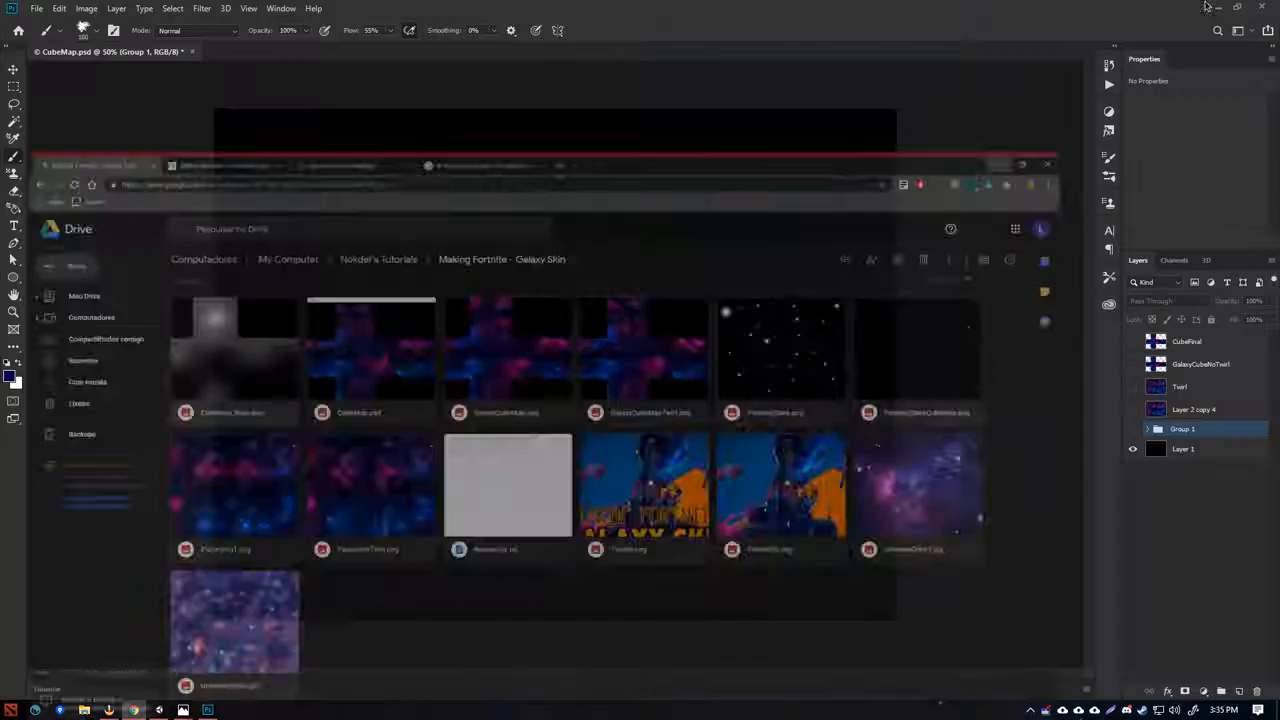
- Show and expand Group 1, hide its Tile, StarsBG copy 3 and StarsBG layers, and select the weffwe layer
click(1134, 429)
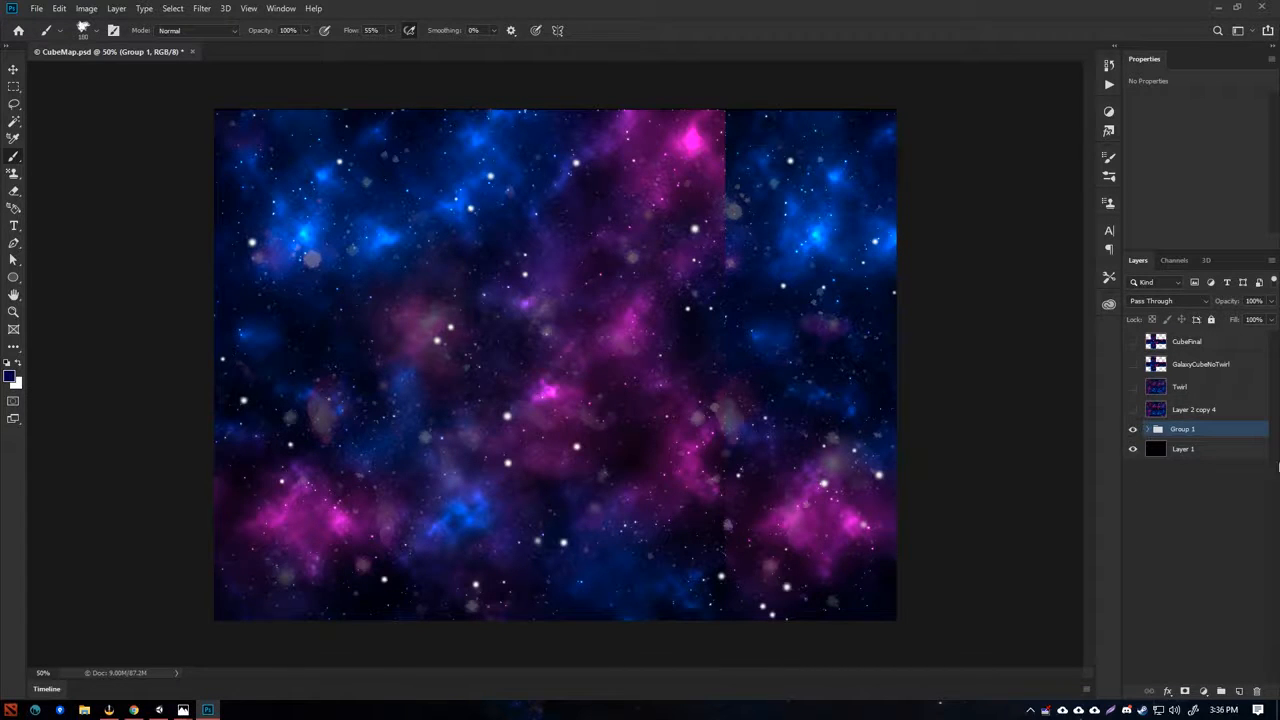
click(1155, 431)
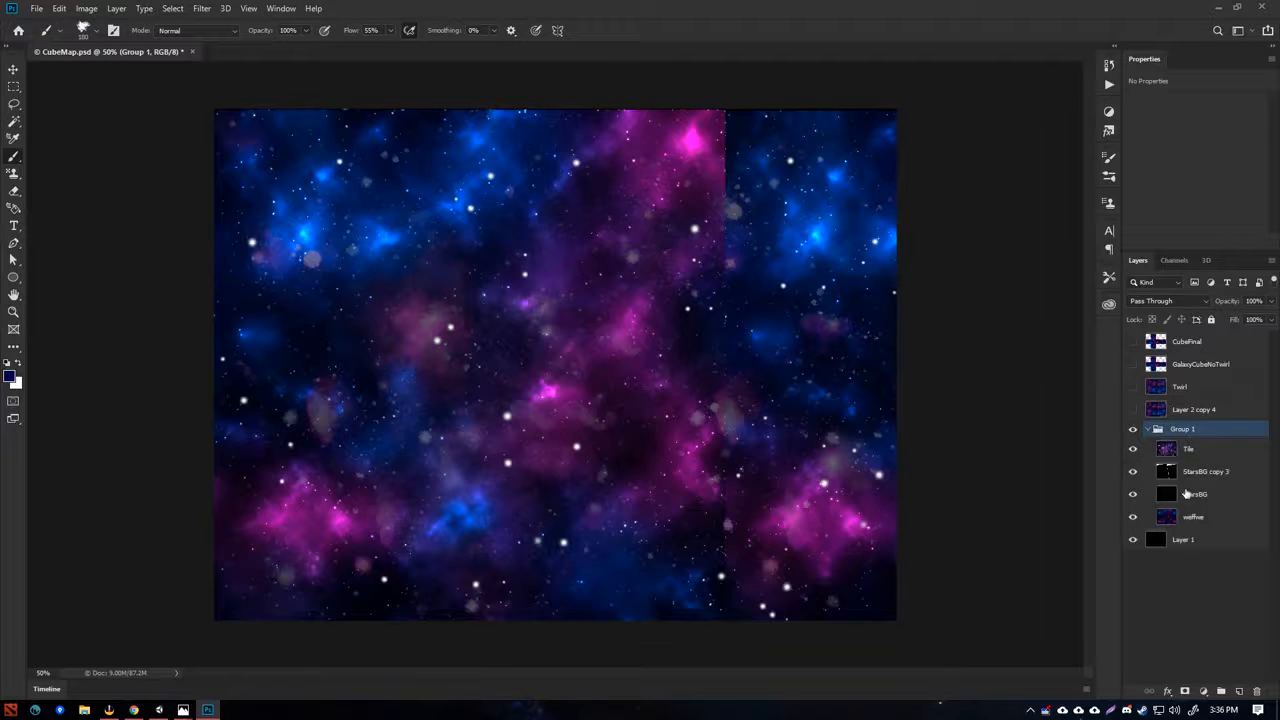
drag(1133, 494, 1133, 449)
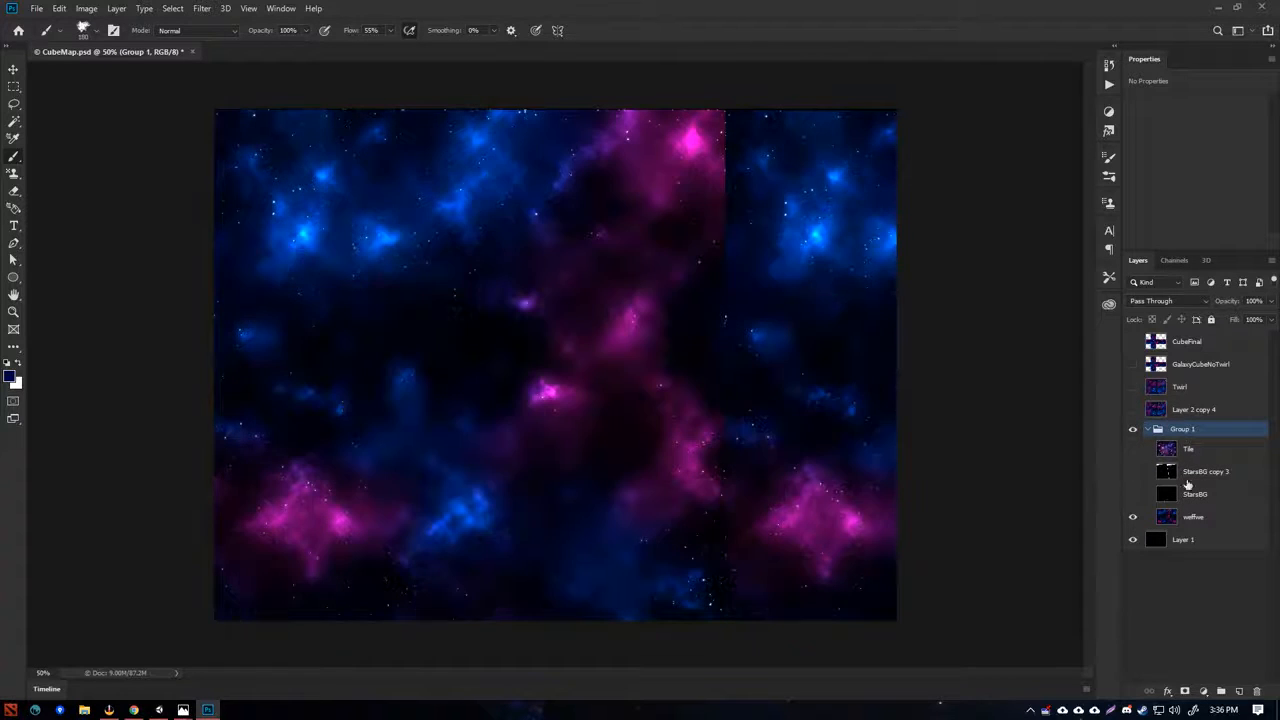
click(1222, 520)
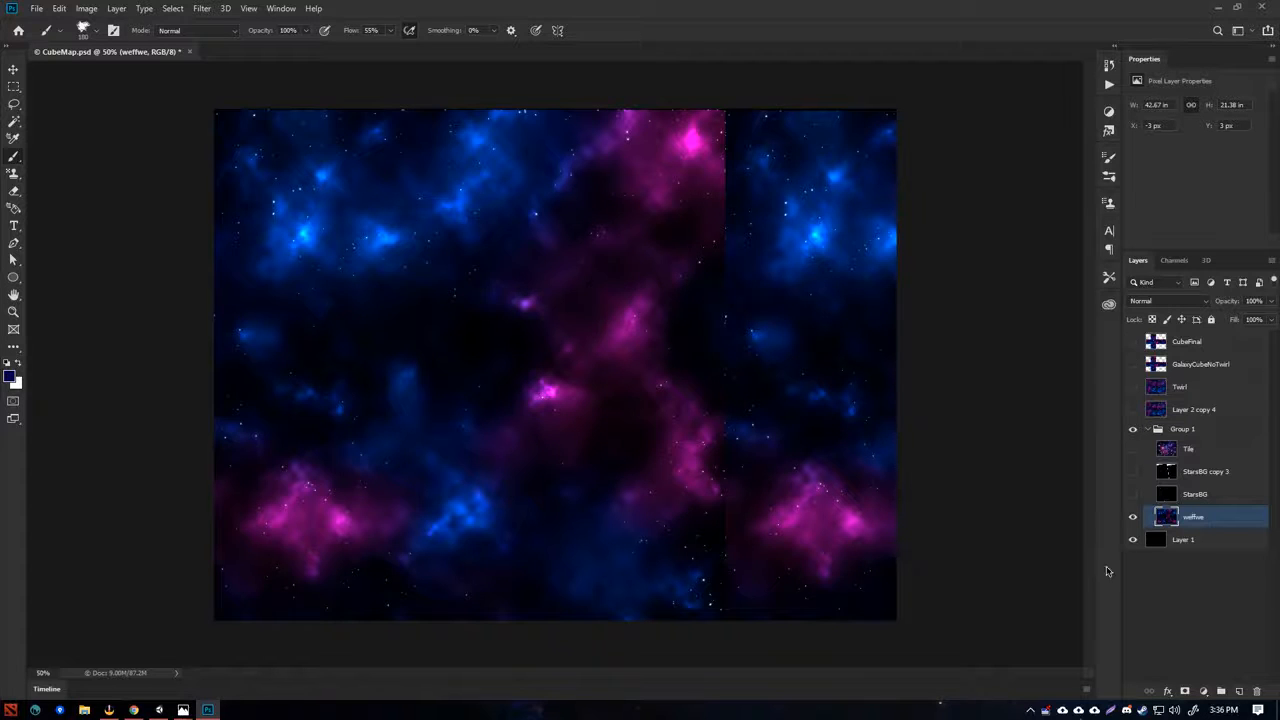
- Show the StarsBG, StarsBG copy 3 and Tile layers one by one to examine what each adds to the galaxy
click(1133, 494)
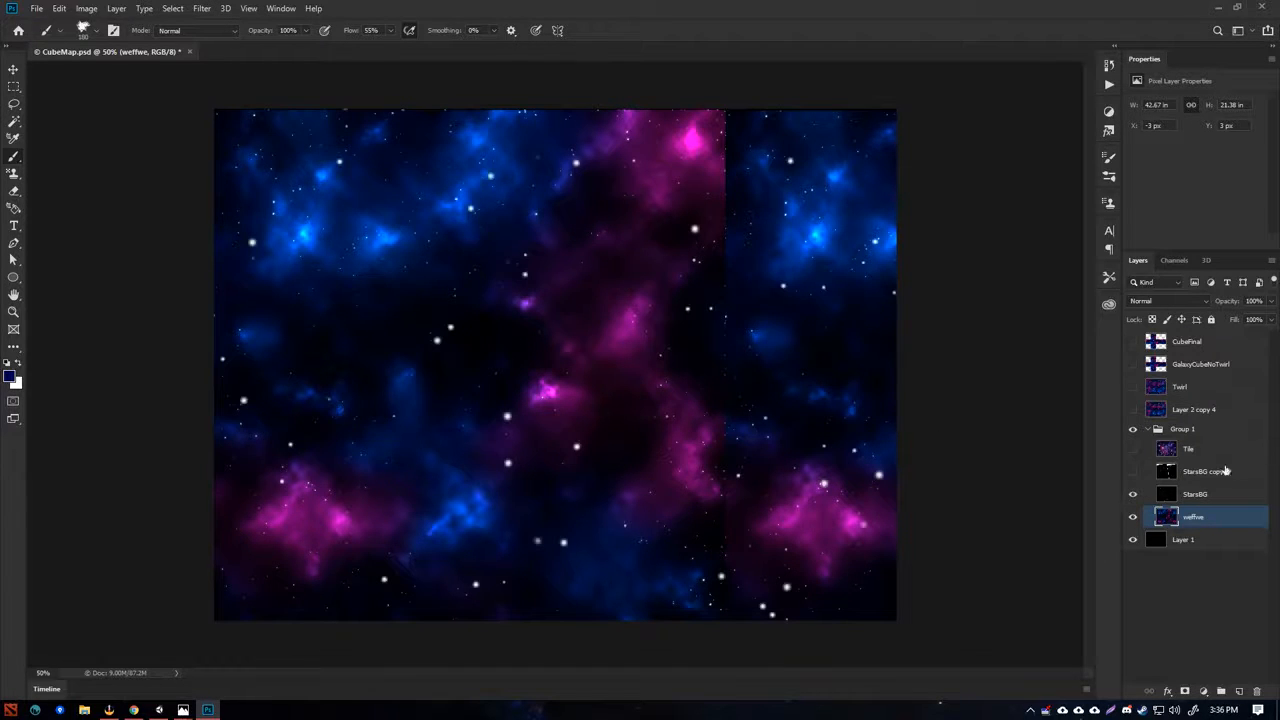
click(1134, 476)
click(1206, 481)
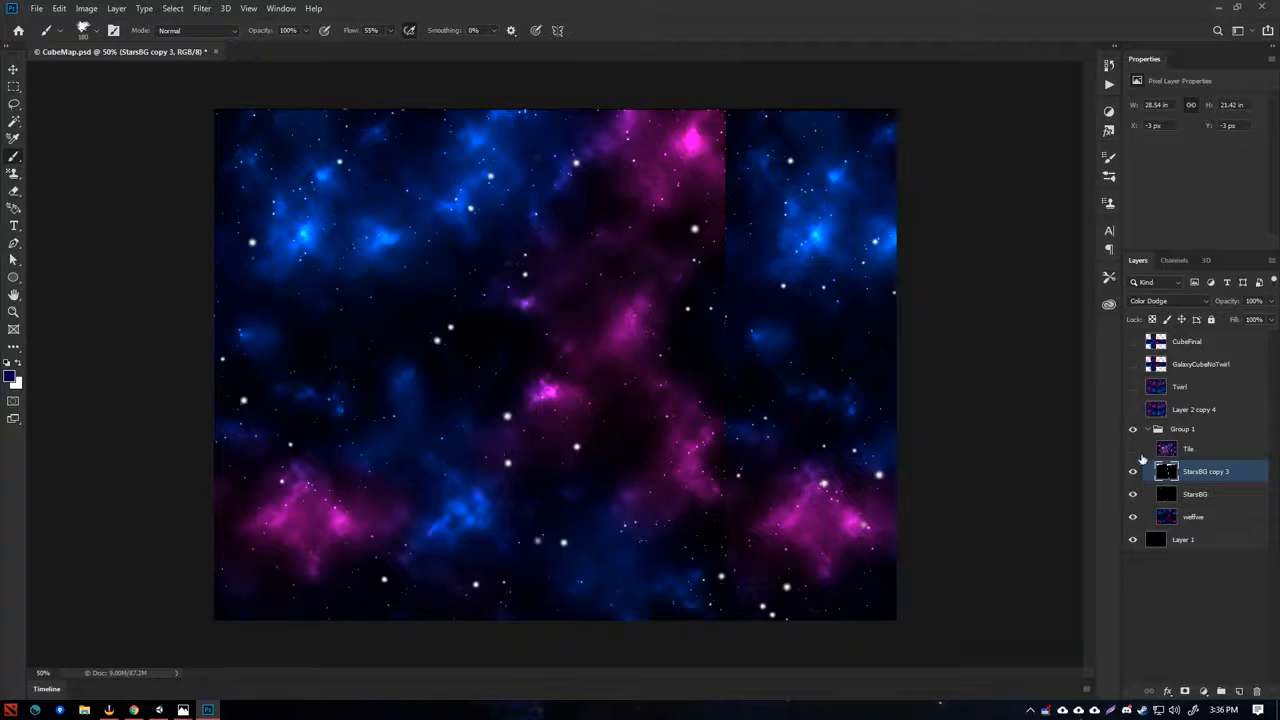
click(1133, 450)
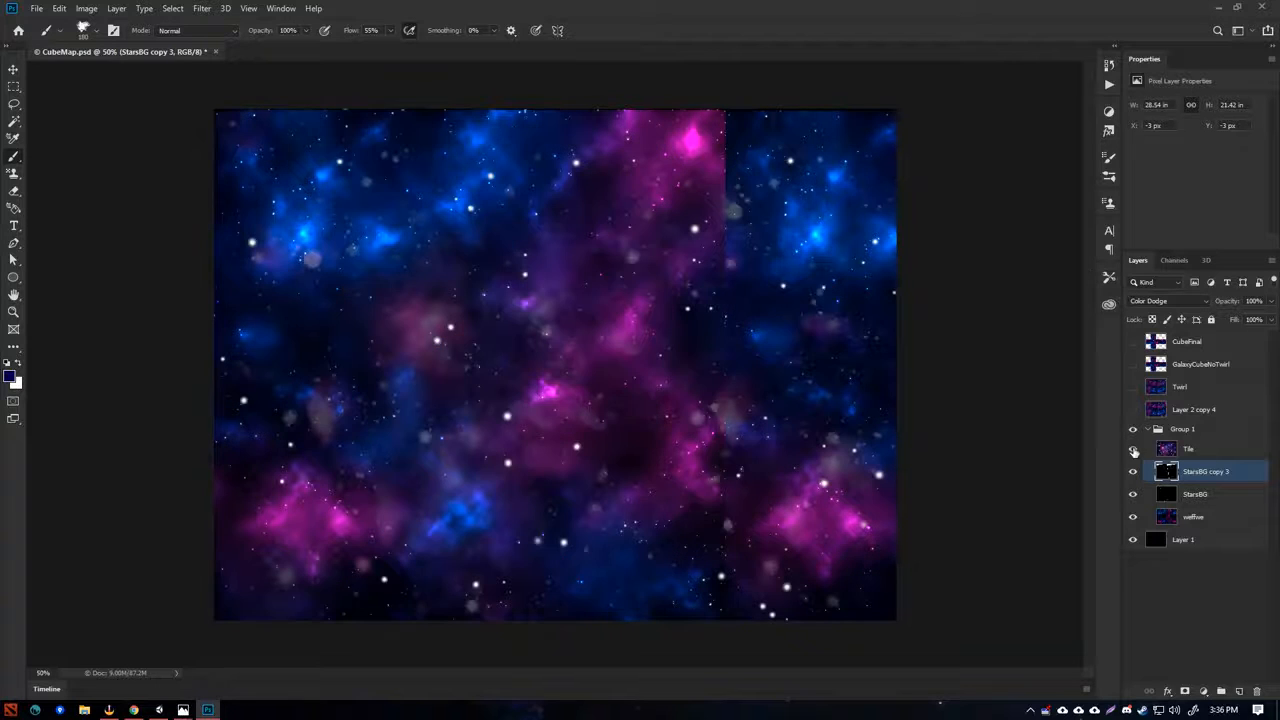
- Preview UniverseCube1.jpg and UniverseCube2.jpg from the Drive folder in Chrome, returning to Photoshop
mouse_move(172, 713)
click(133, 710)
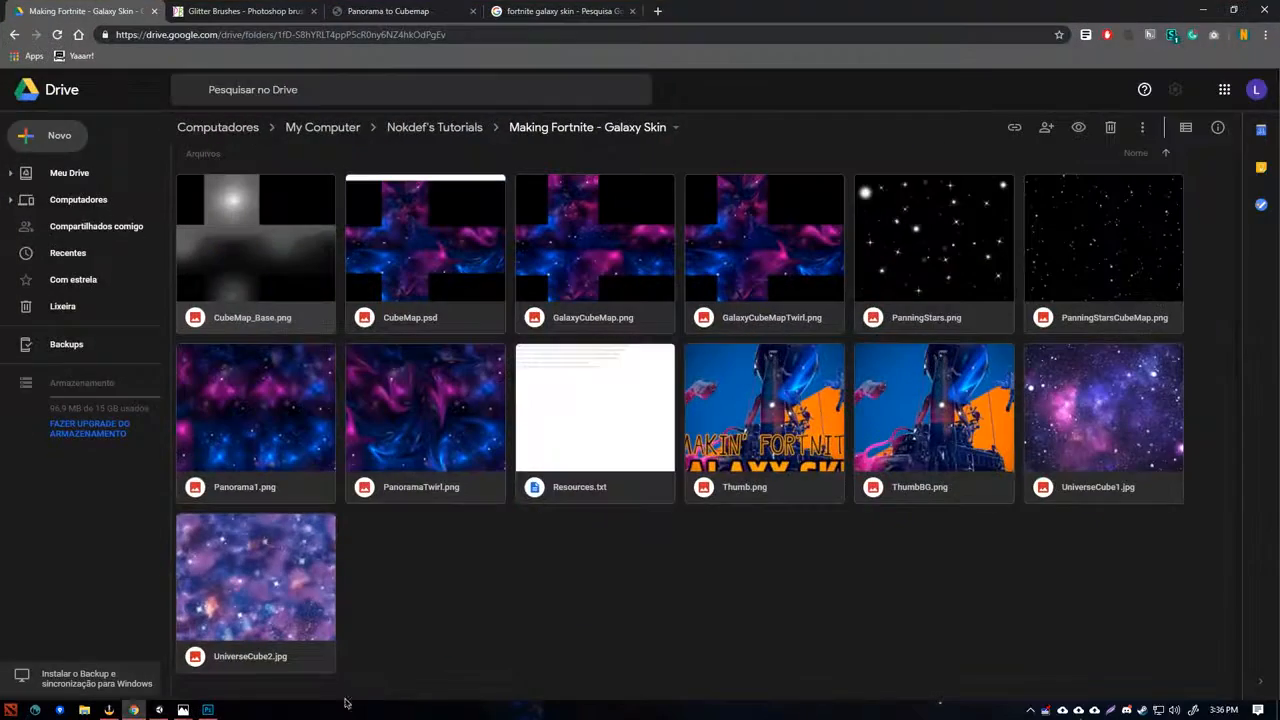
double_click(1085, 387)
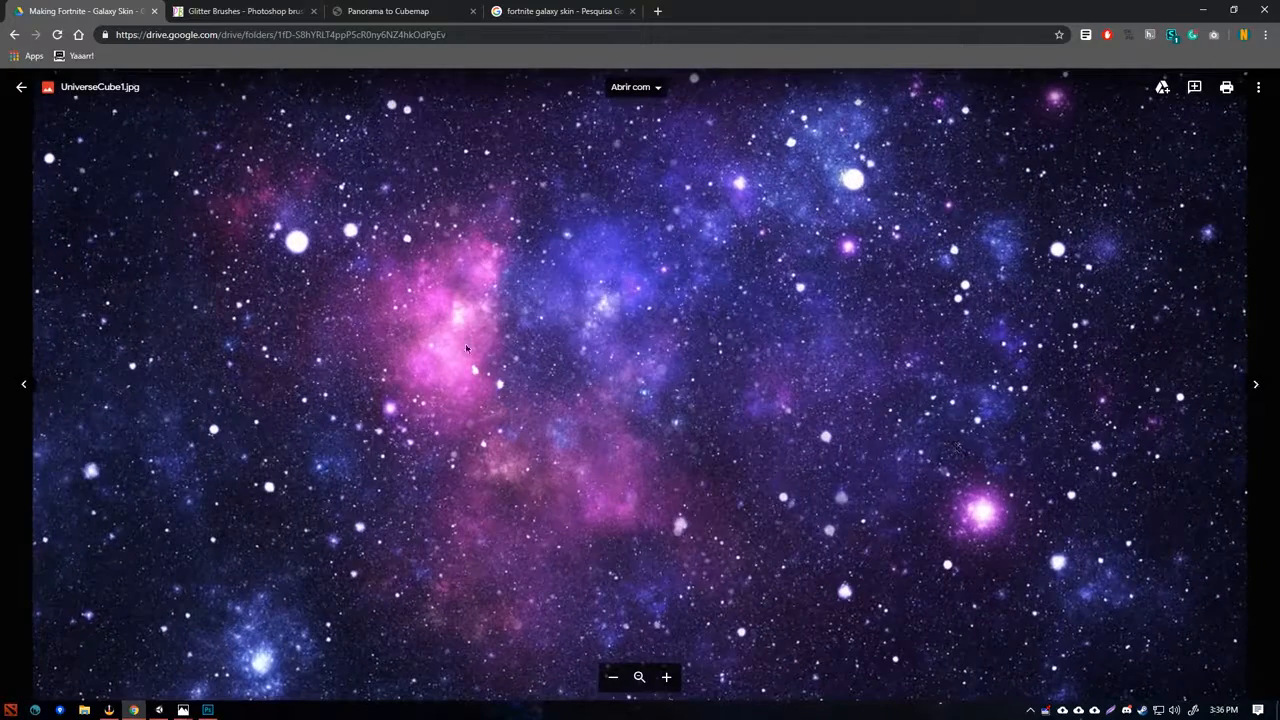
key(Escape)
double_click(258, 558)
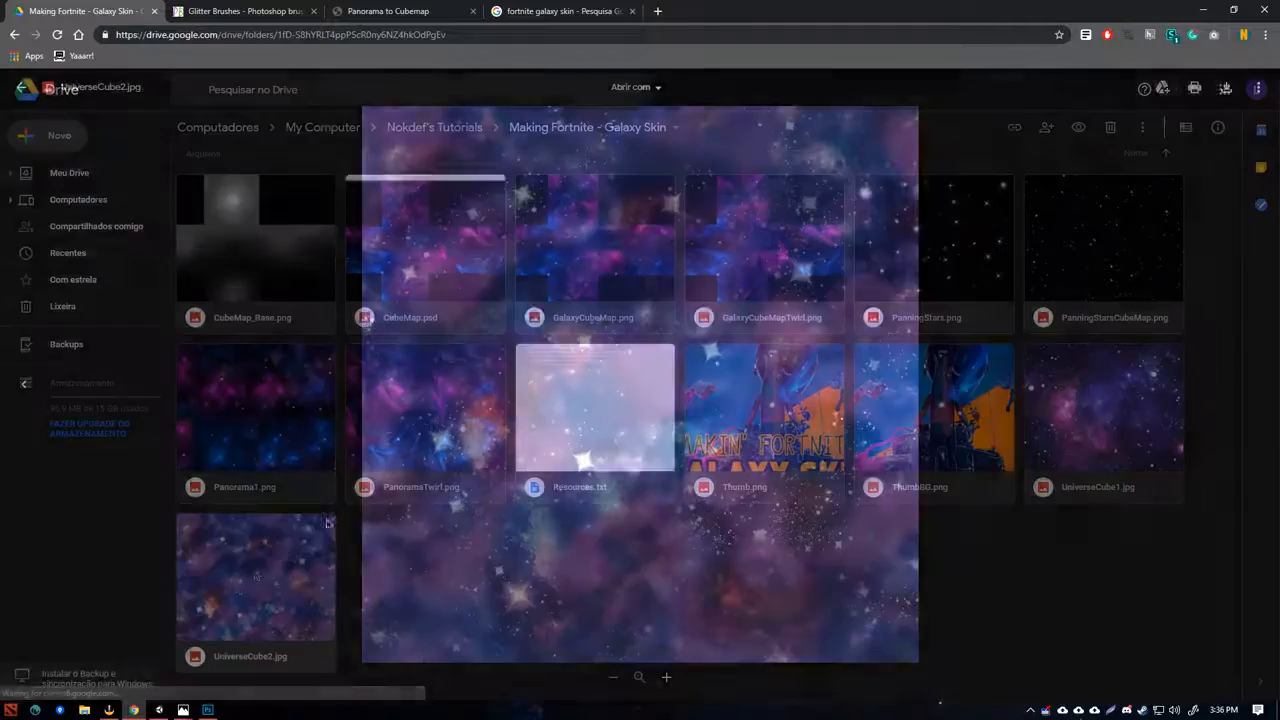
key(Escape)
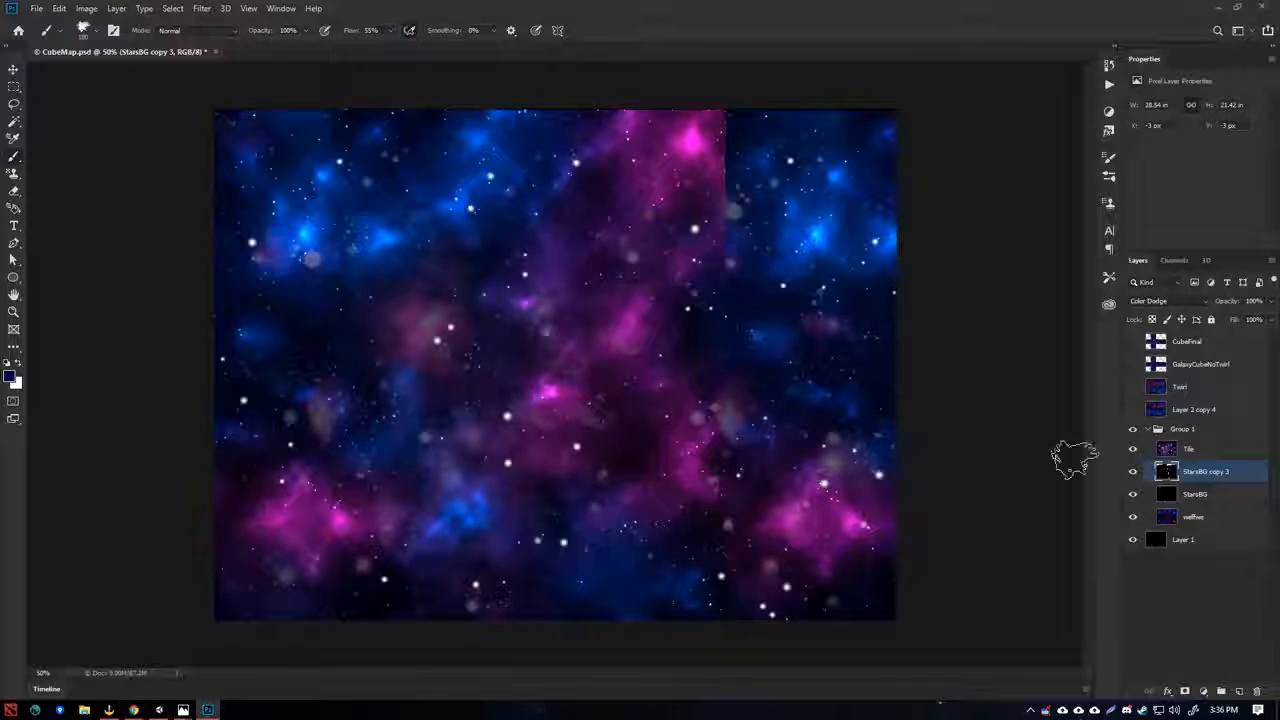
- Inspect the Tile layer, collapse and hide Group 1, and show Layer 2 copy 4 instead
click(1163, 450)
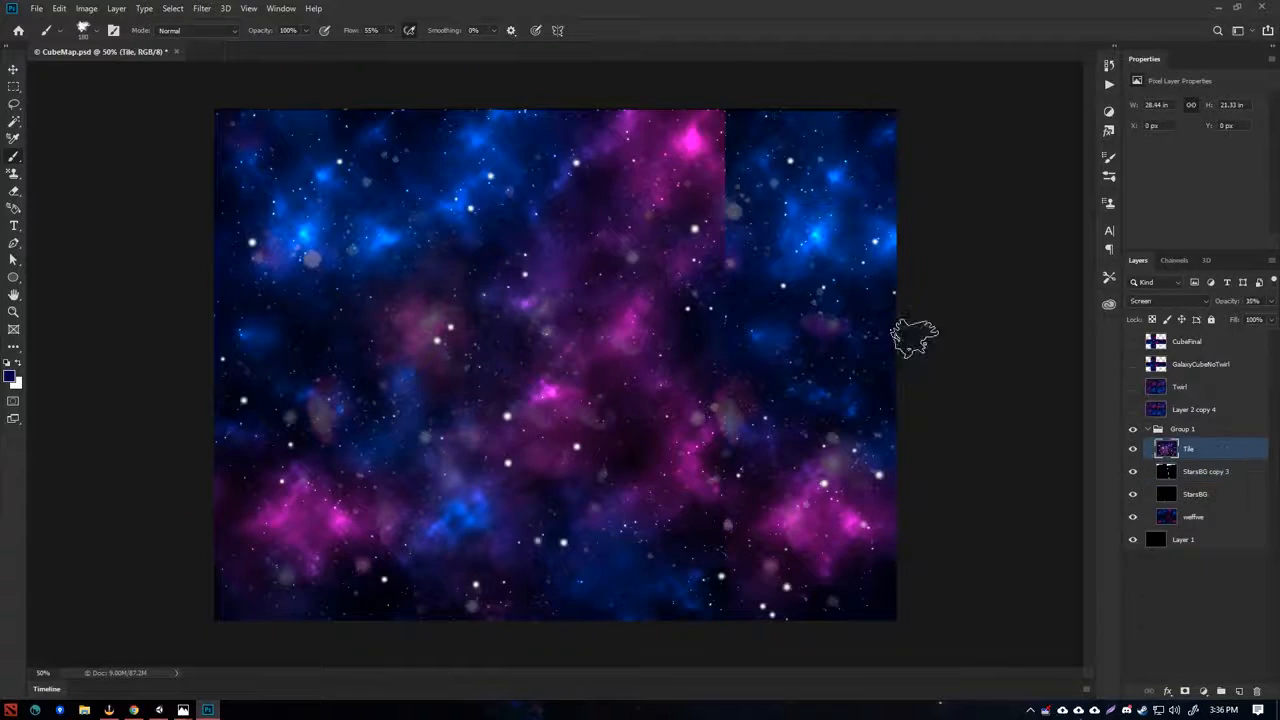
click(1151, 430)
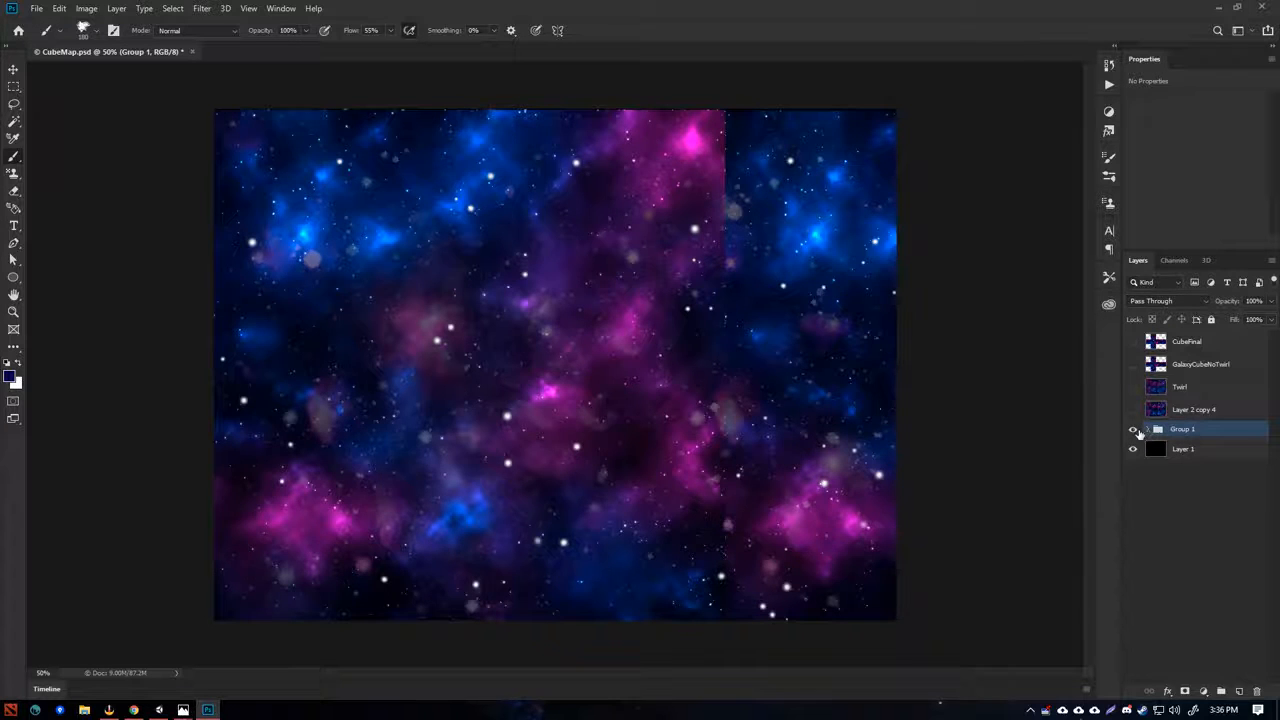
click(1133, 429)
click(1133, 409)
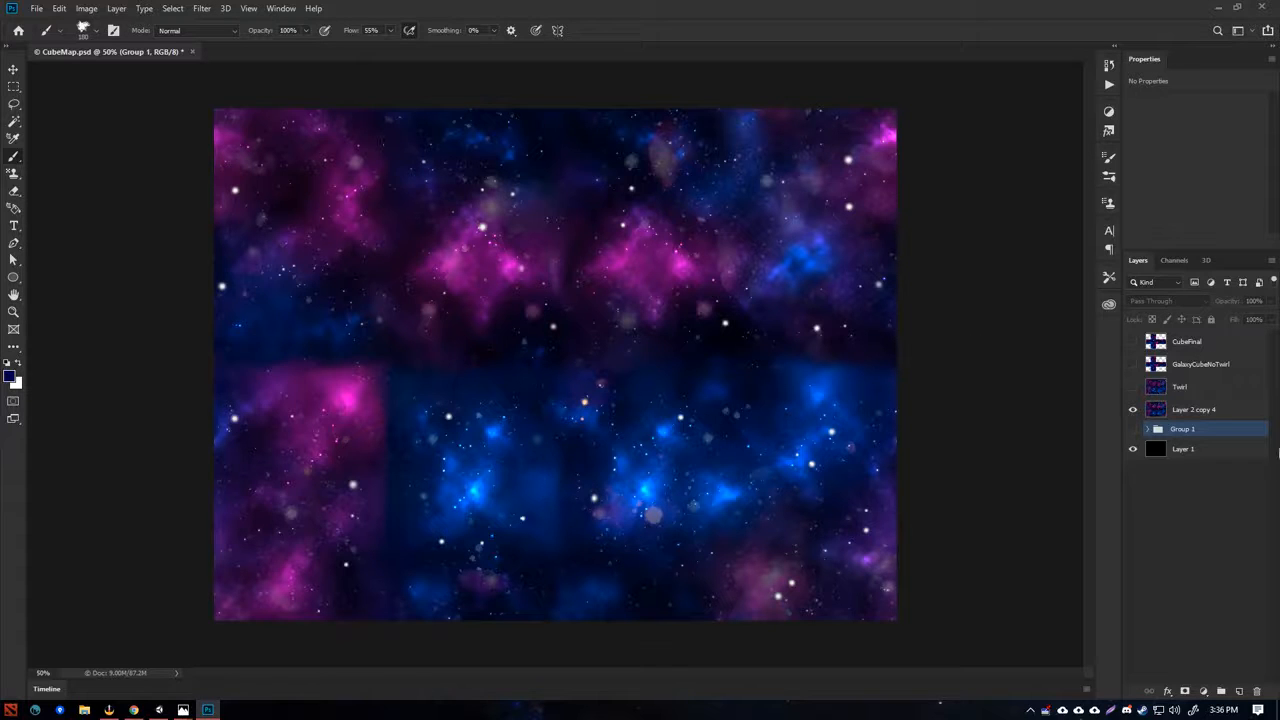
- Compare the Twirl layer with Layer 2 copy 4 by showing it and hiding it again
click(1133, 387)
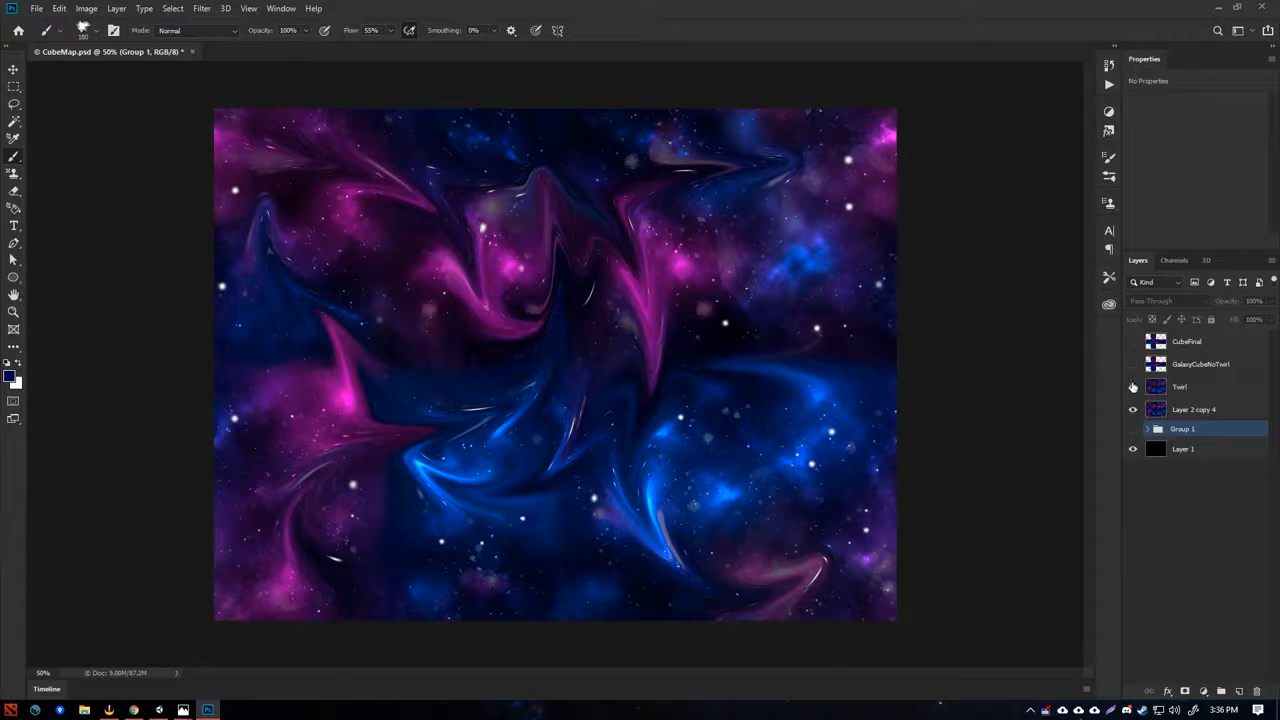
click(1200, 385)
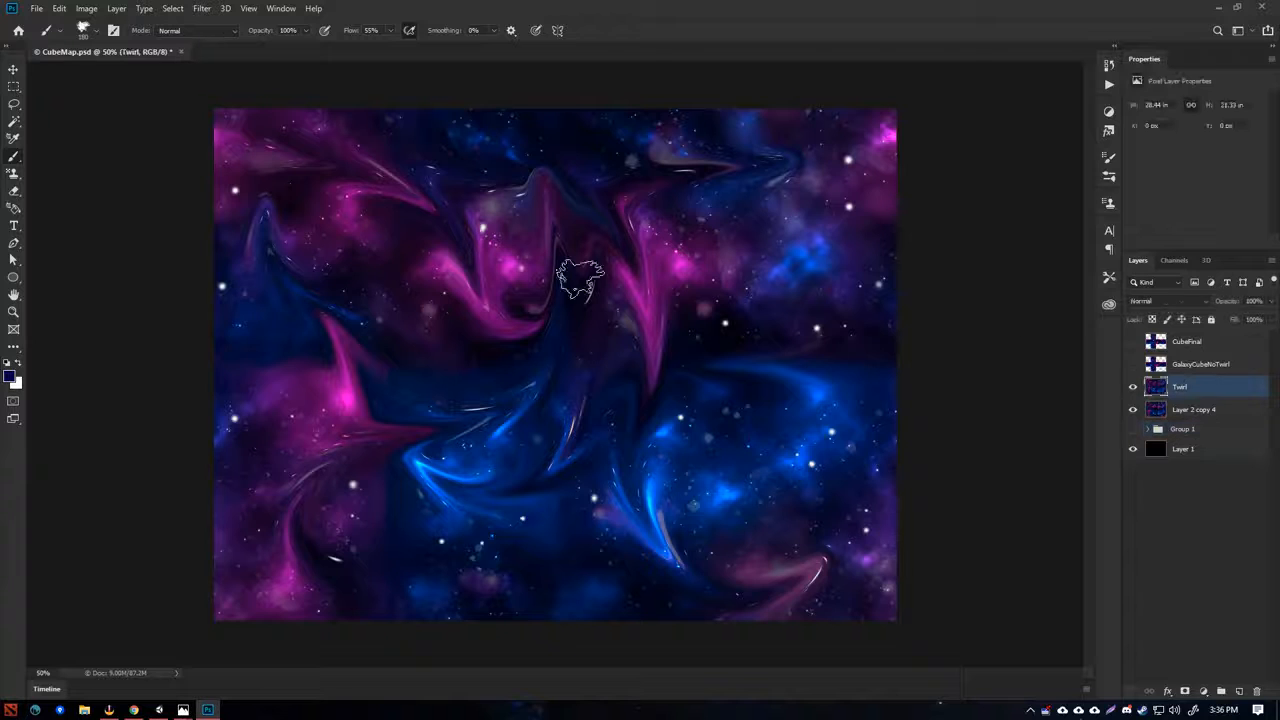
click(1133, 387)
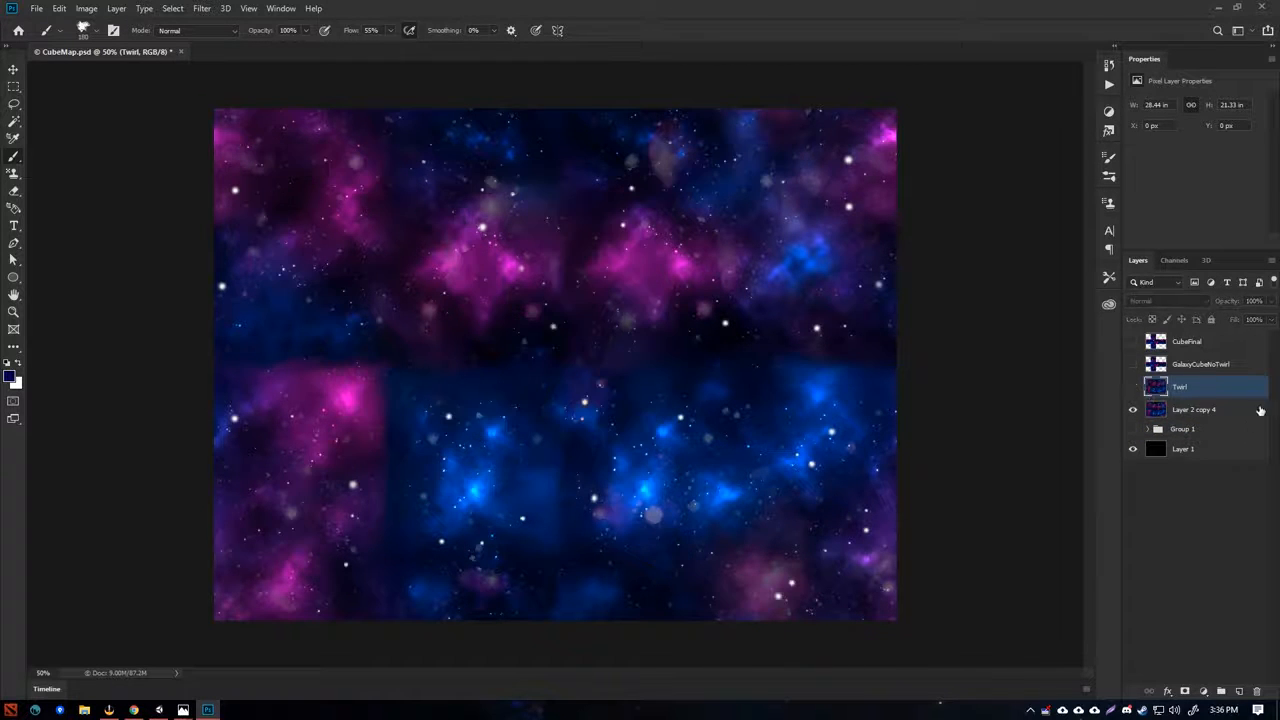
- Select Layer 2 copy 4 and open it in the Liquify filter
click(1195, 409)
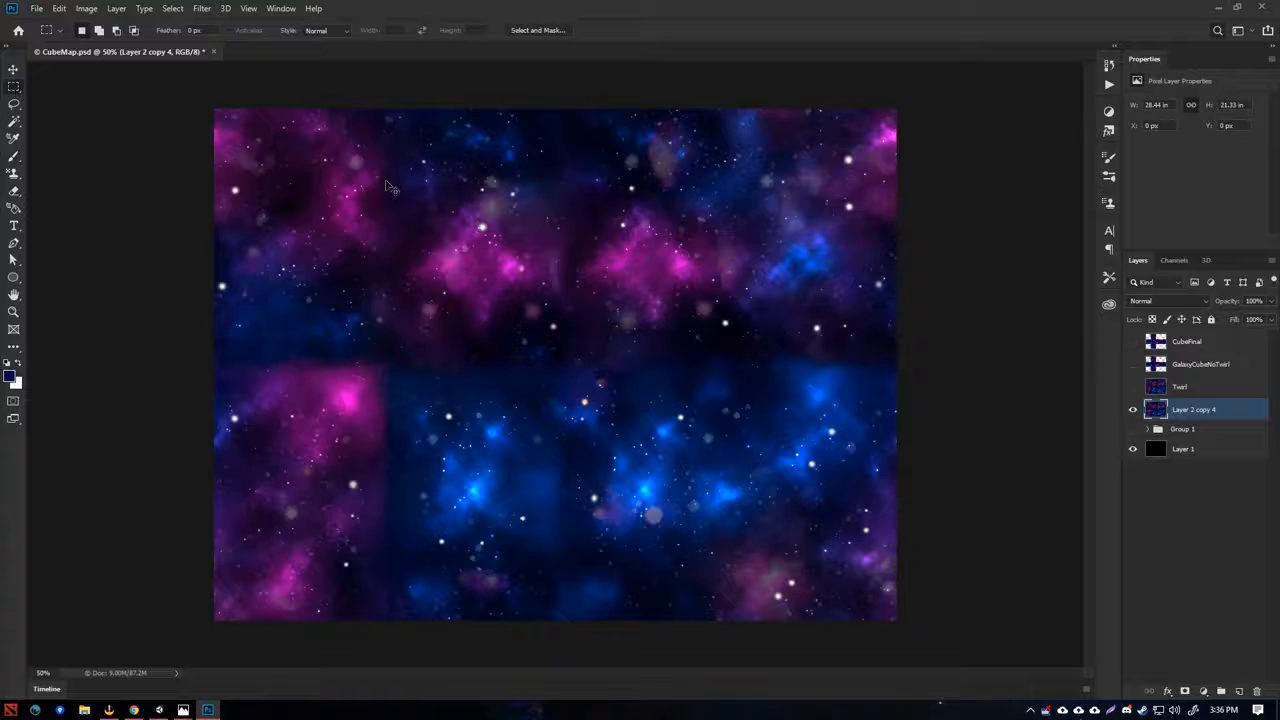
key(ctrl+f)
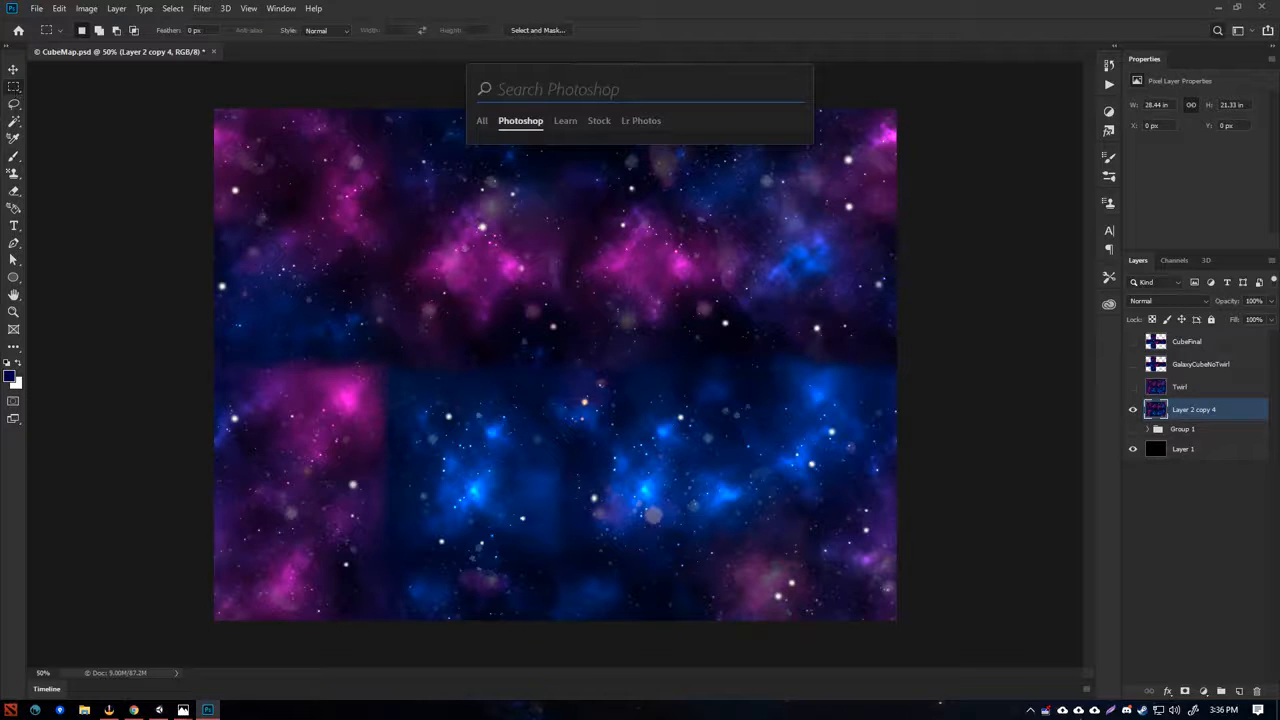
text(Liquify)
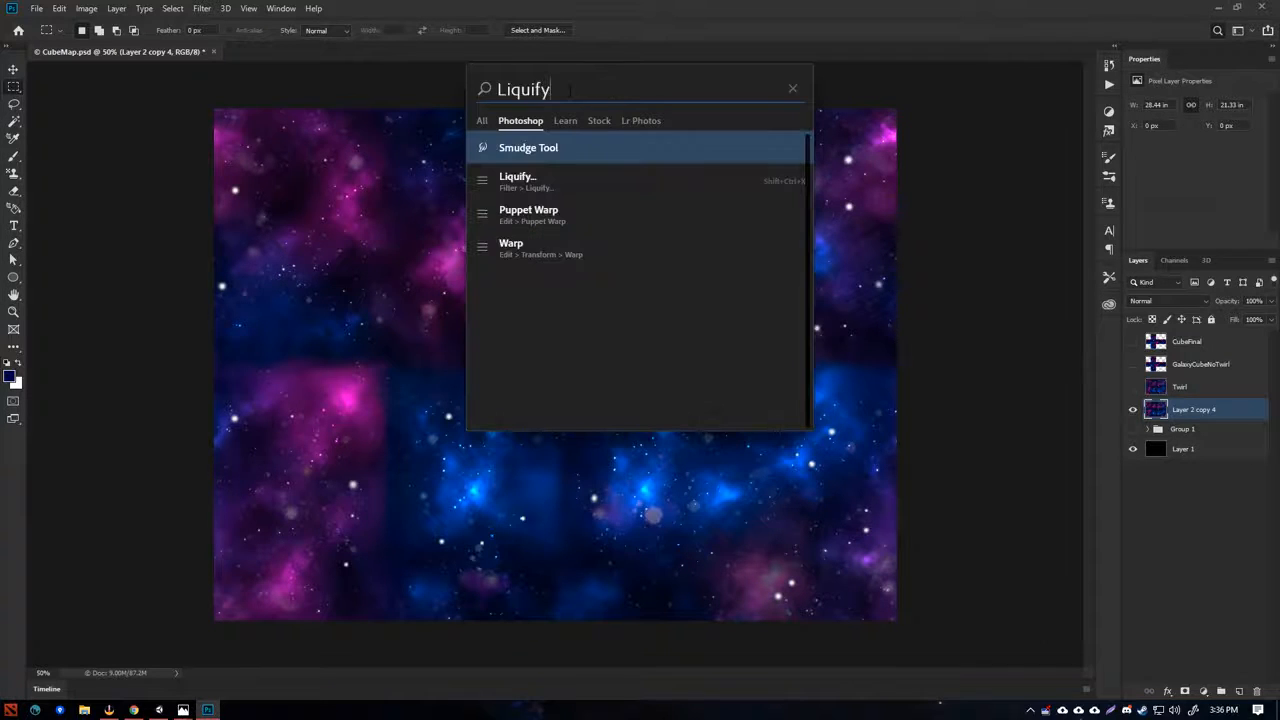
click(565, 187)
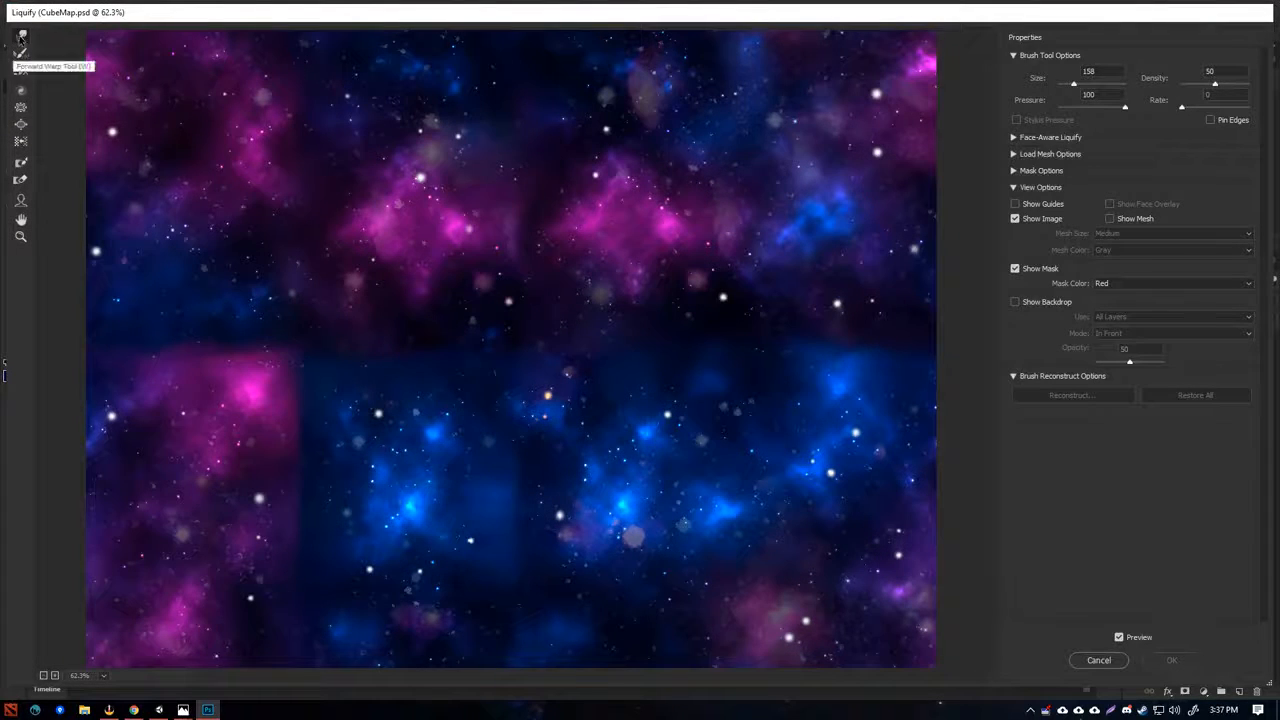
- Try smearing the galaxy with several long Forward Warp strokes at brush size 158, and undo them all
mouse_move(251, 137)
mouse_down()
mouse_move(563, 177)
mouse_move(409, 502)
mouse_move(263, 523)
mouse_up()
mouse_move(220, 371)
mouse_down()
mouse_move(729, 429)
mouse_move(872, 562)
mouse_up()
mouse_move(813, 138)
mouse_down()
mouse_move(709, 97)
mouse_move(634, 509)
mouse_move(434, 591)
mouse_up()
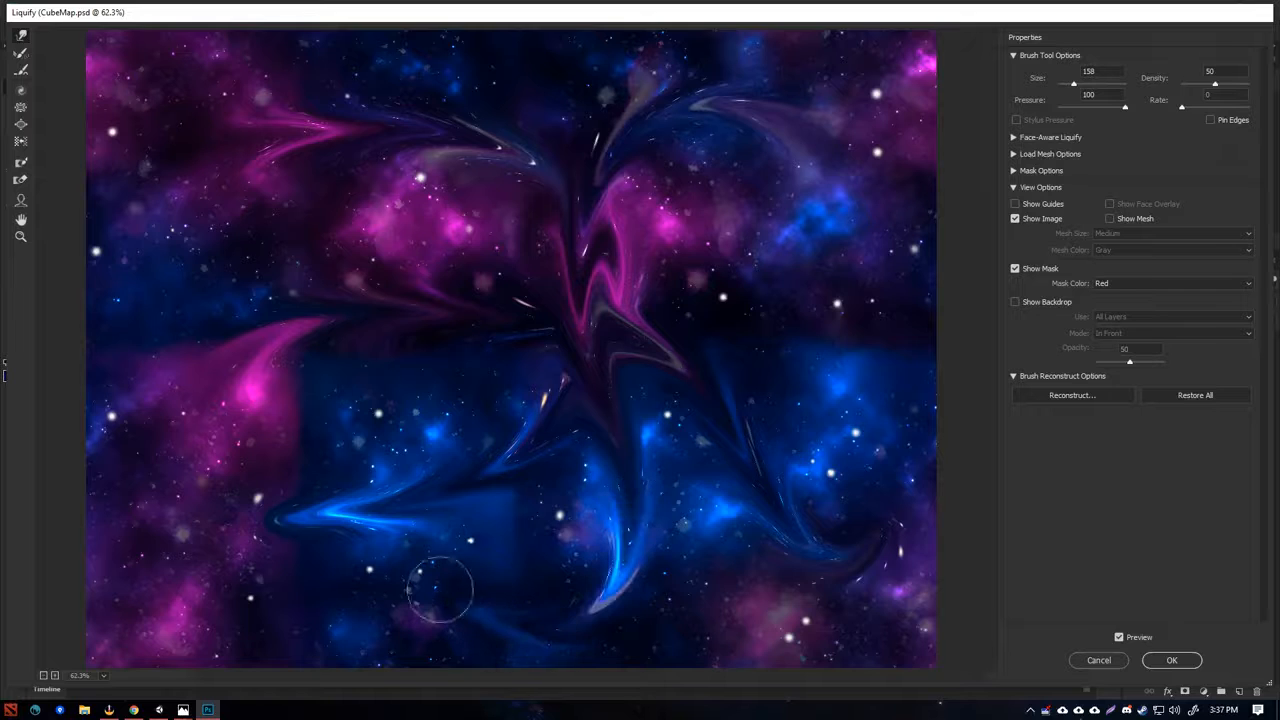
key(ctrl+z)
key(ctrl+z)
key(ctrl+z)
key(ctrl+z)
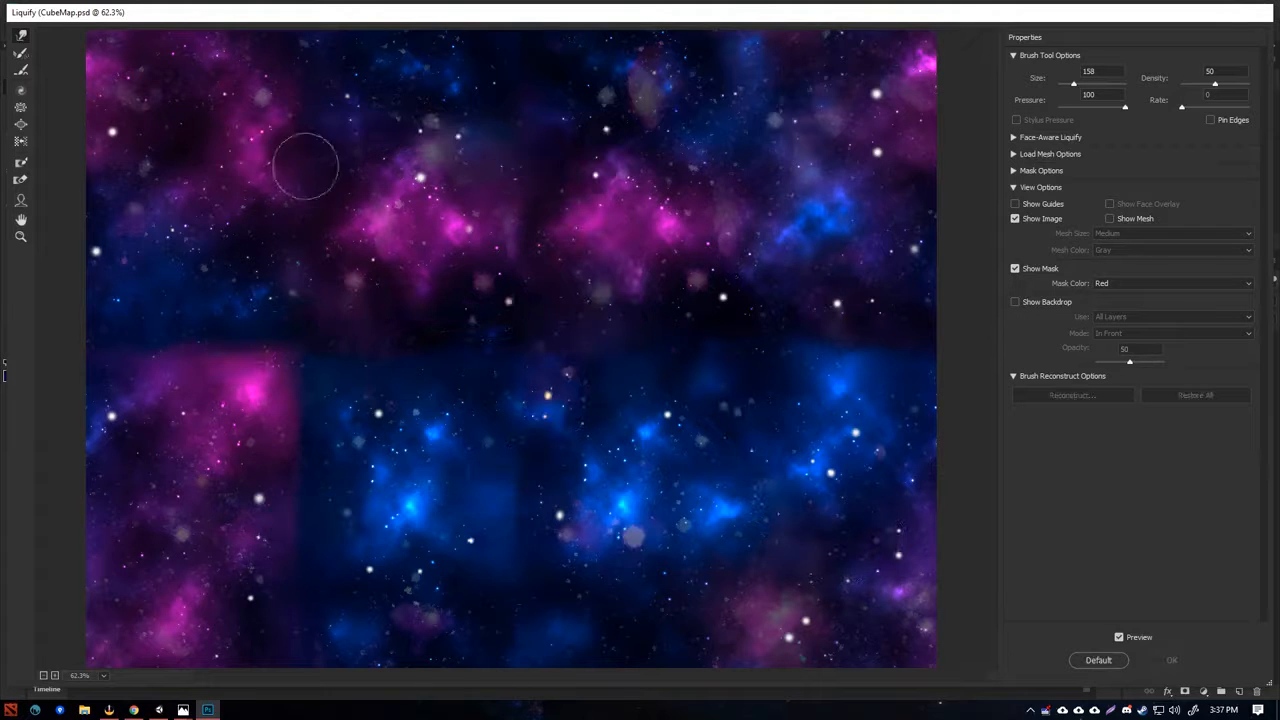
- Try swirling the middle of the galaxy with Liquify's Twirl tool at a brush size of 1119
click(20, 90)
mouse_move(420, 306)
alt+right_down()
mouse_move(1150, 320)
mouse_move(955, 319)
alt+right_up()
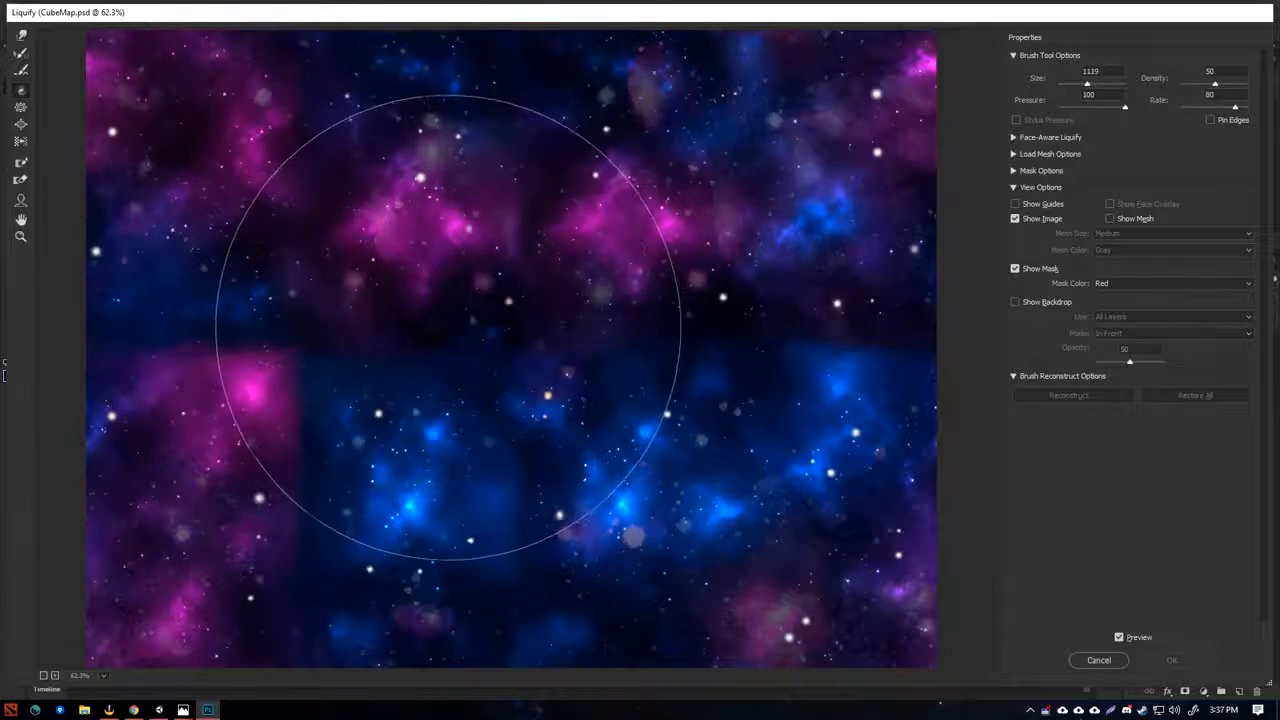
mouse_move(449, 328)
mouse_down()
mouse_move(613, 313)
mouse_move(540, 562)
mouse_move(360, 126)
mouse_move(650, 260)
mouse_move(532, 310)
mouse_move(510, 295)
mouse_move(552, 283)
mouse_move(545, 370)
mouse_up()
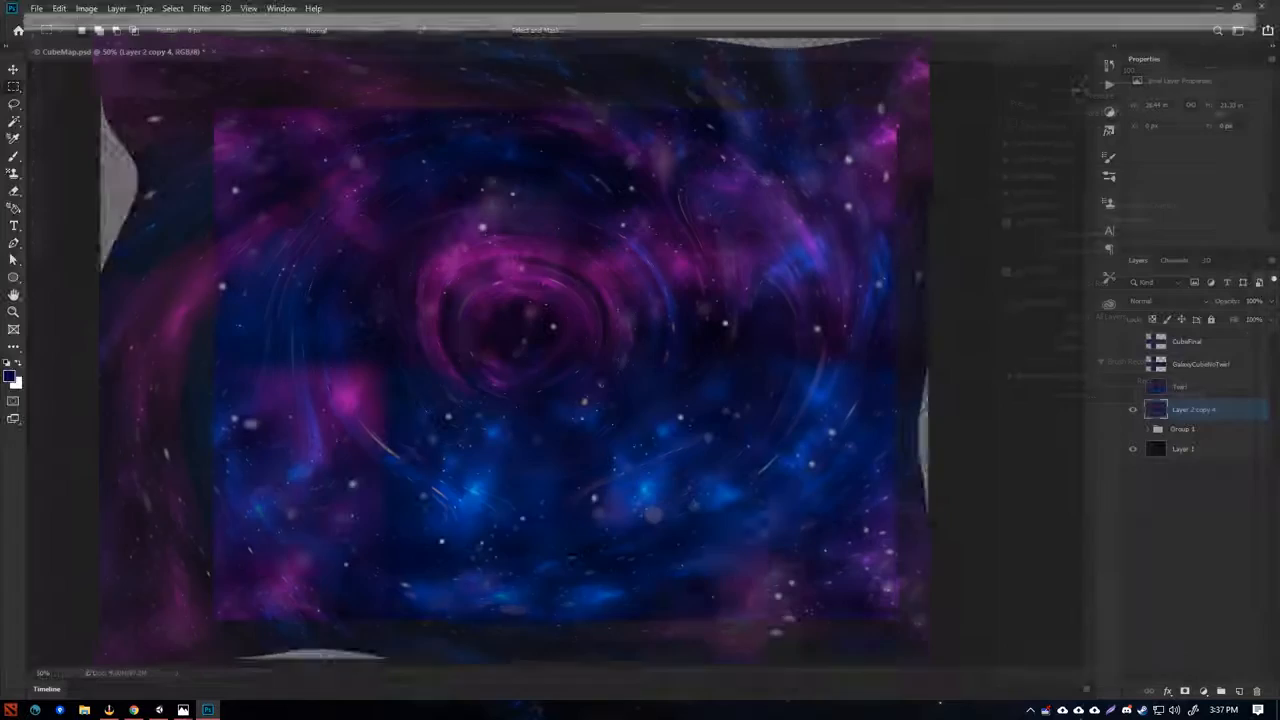
- Switch to the browser and open Resources.txt from the Making Fortnite - Galaxy Skin Drive folder to read its resource links
click(1218, 6)
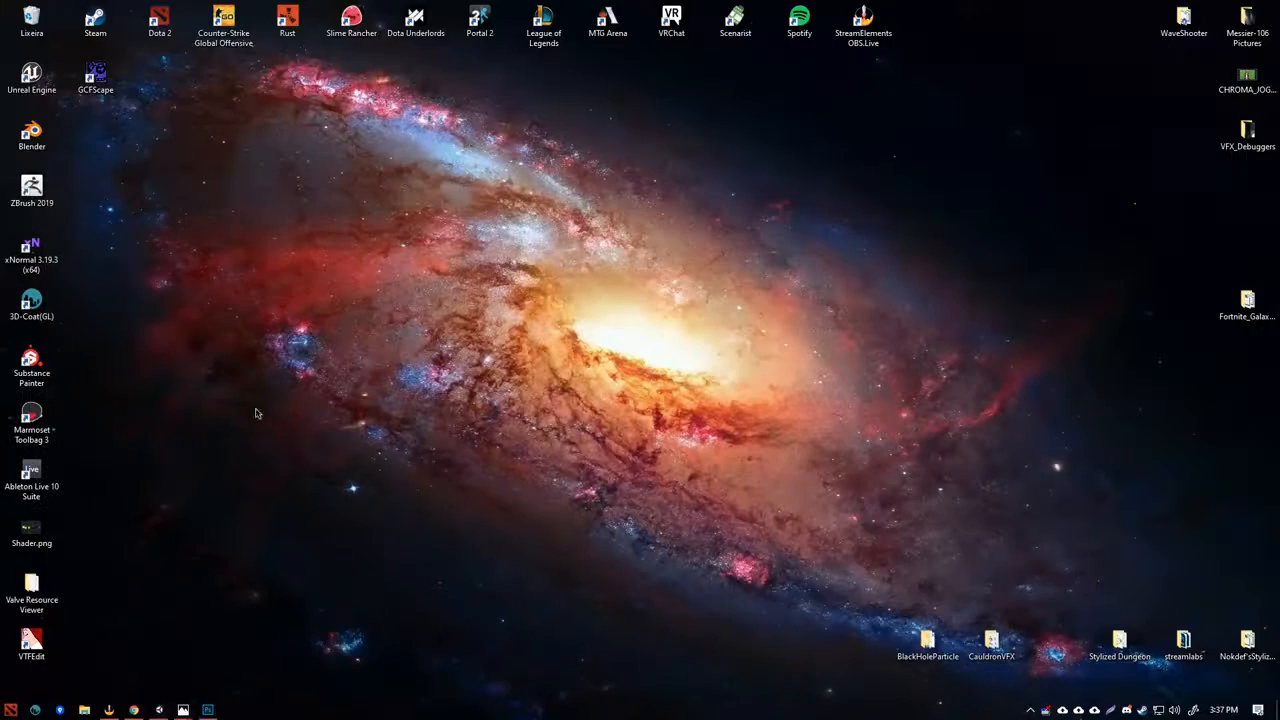
click(133, 710)
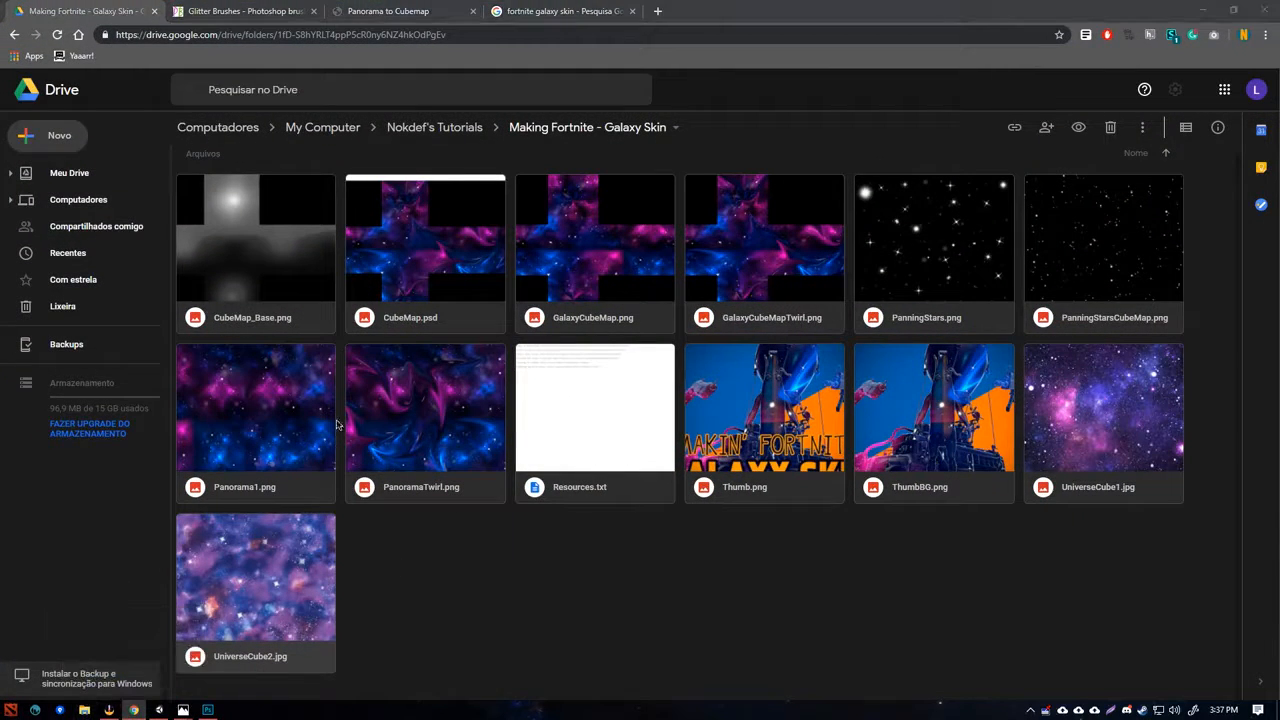
click(466, 18)
key(super+e)
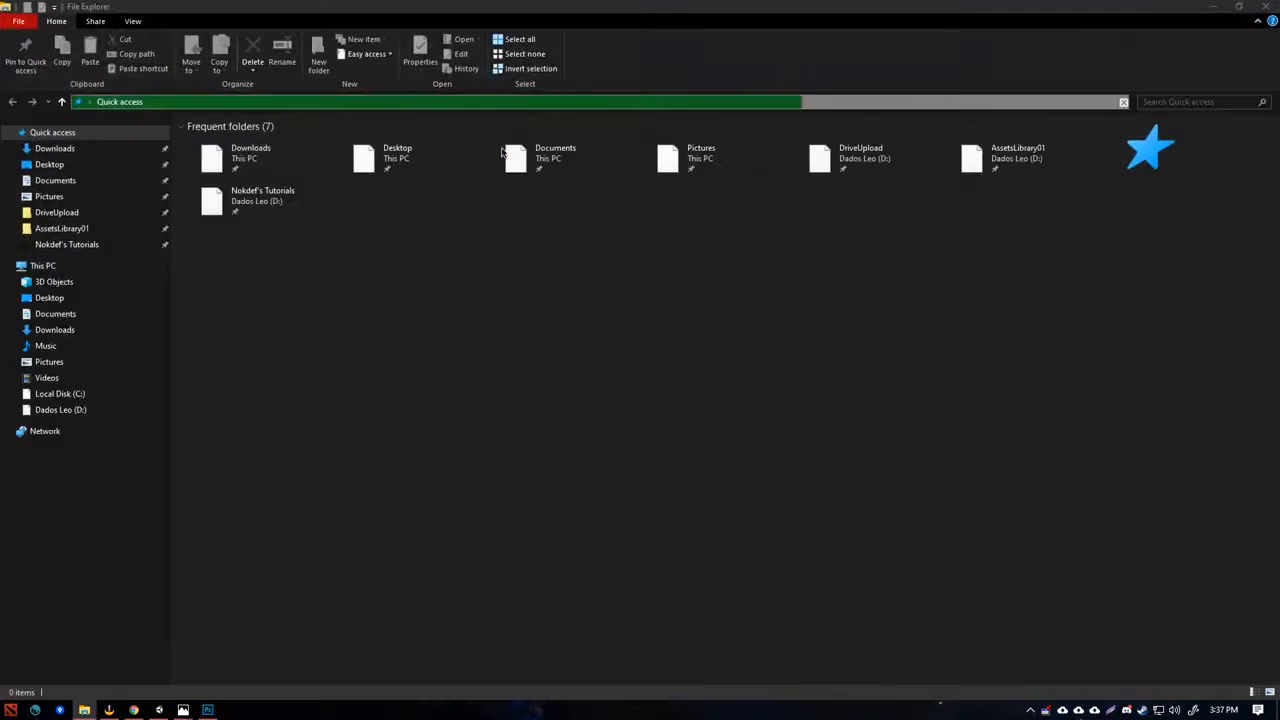
drag(429, 5, 1014, 222)
click(62, 8)
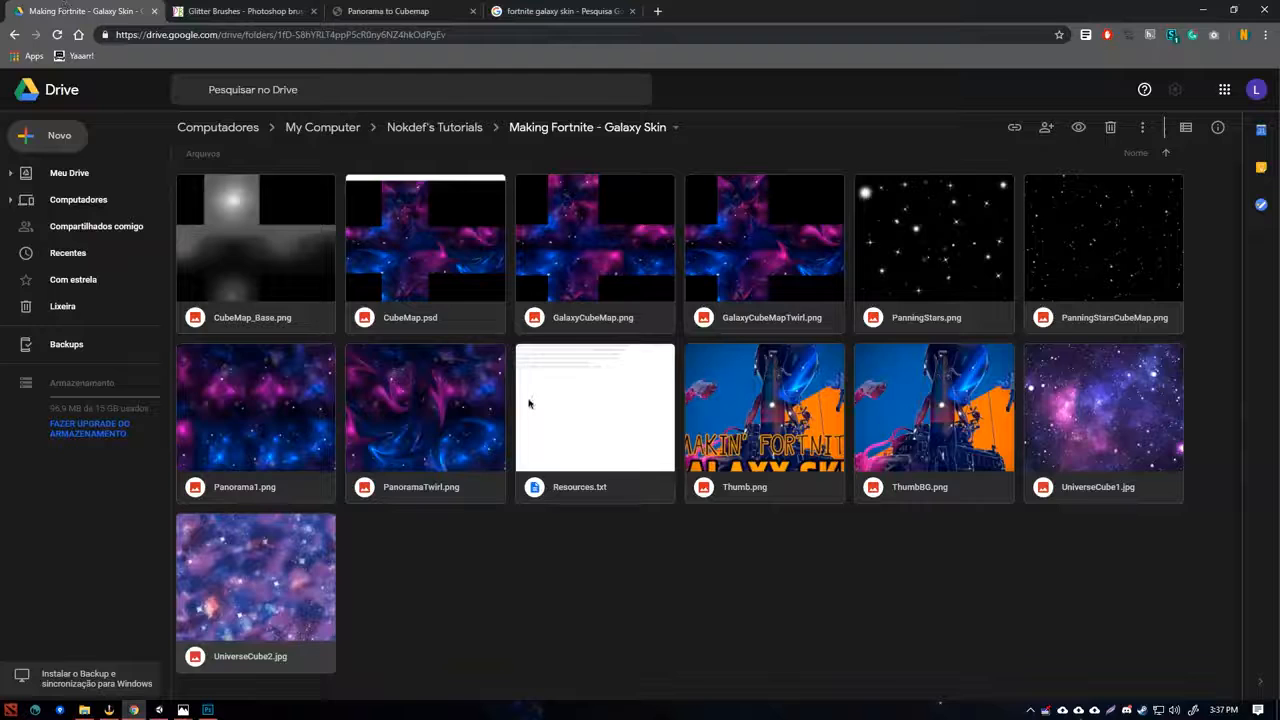
double_click(529, 403)
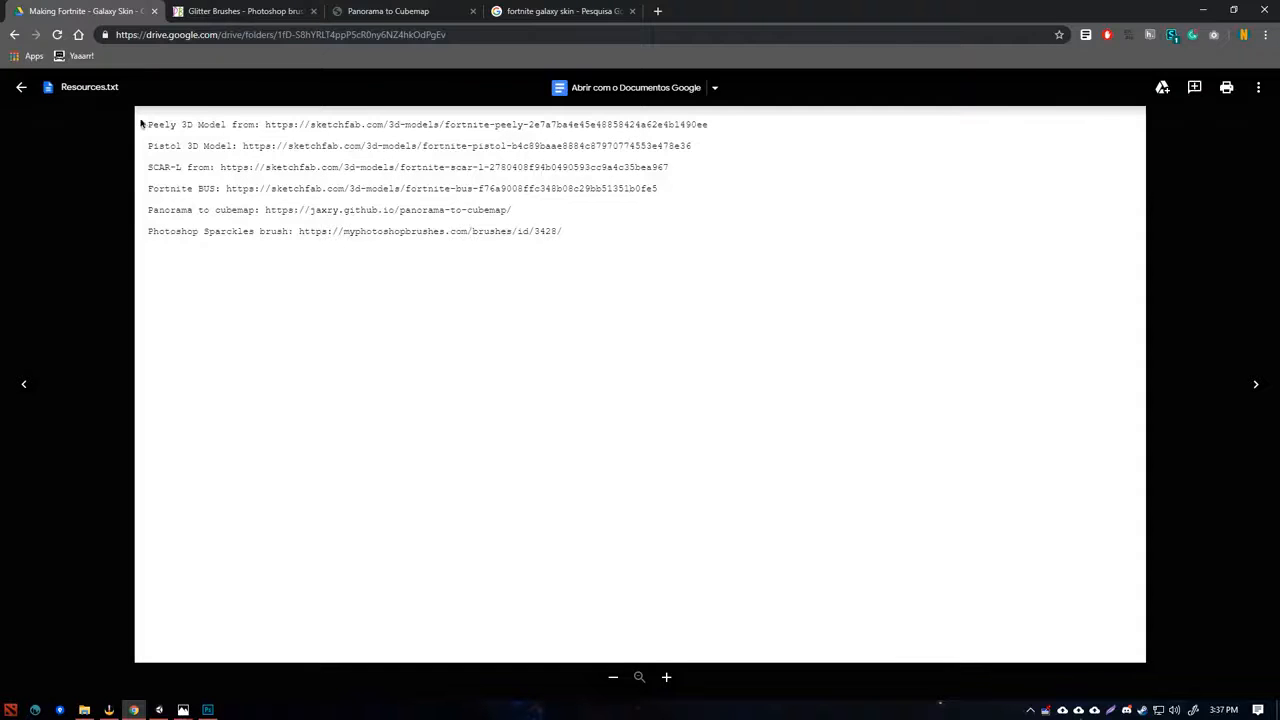
drag(141, 122, 357, 251)
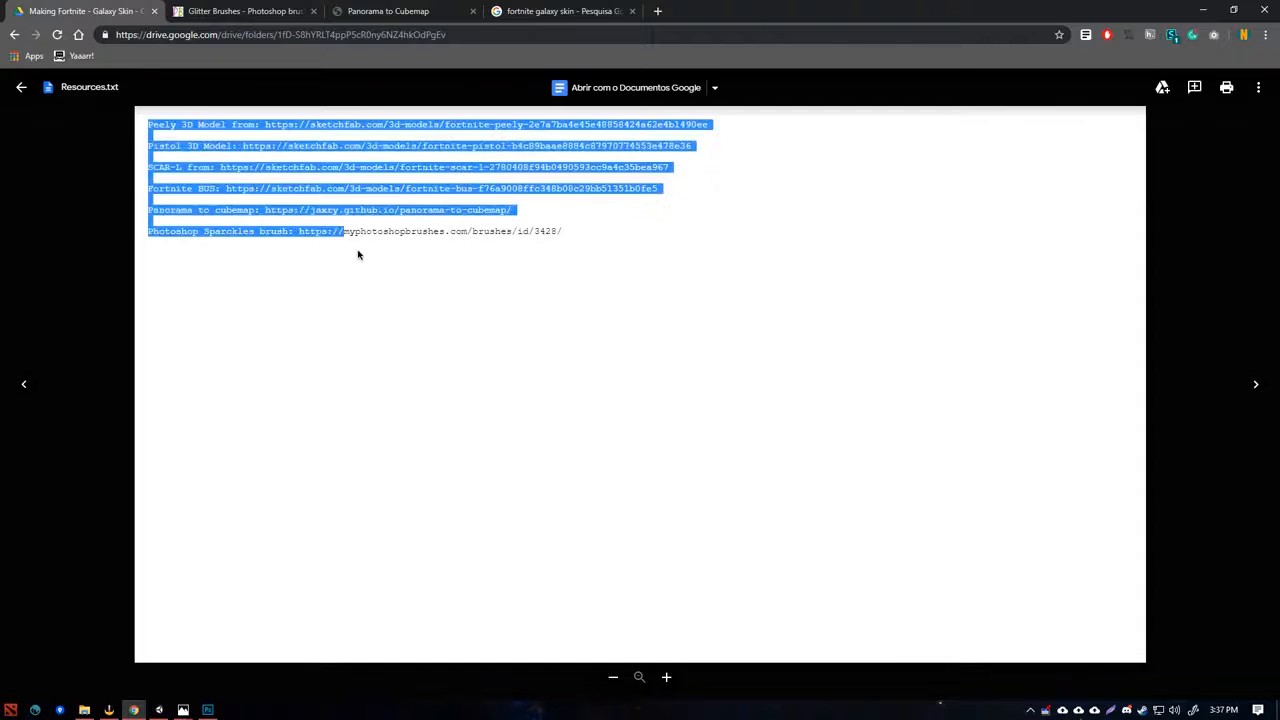
click(363, 257)
click(111, 325)
- View the Panorama to Cubemap page and locate Panorama1.png and PanoramaTwirl.png in the Making Fortnite - Galaxy Skin folder in File Explorer
click(388, 11)
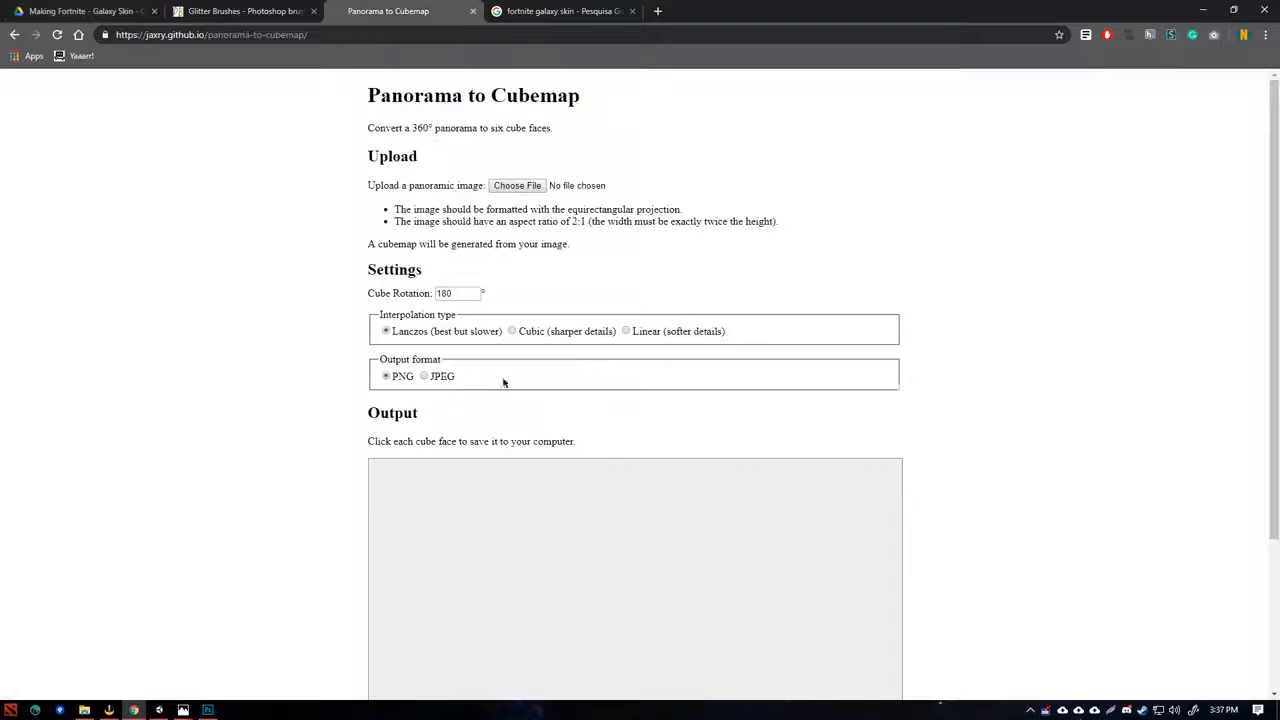
mouse_move(208, 708)
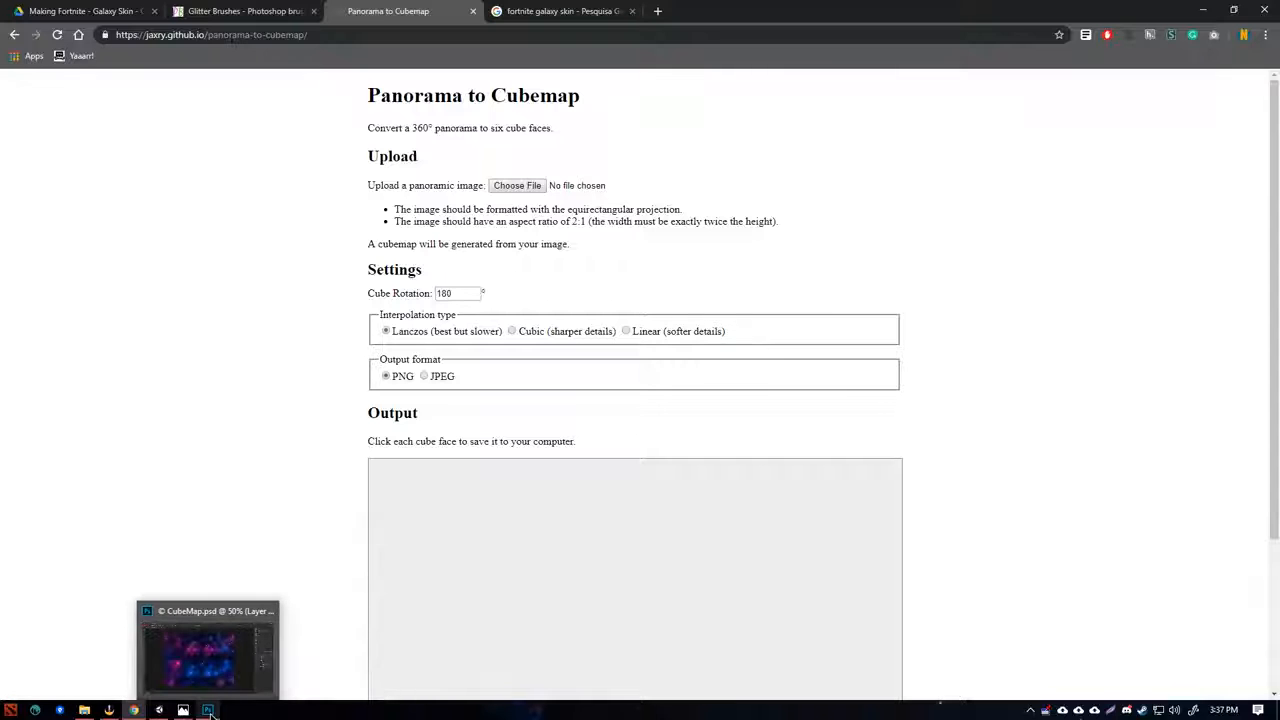
click(85, 710)
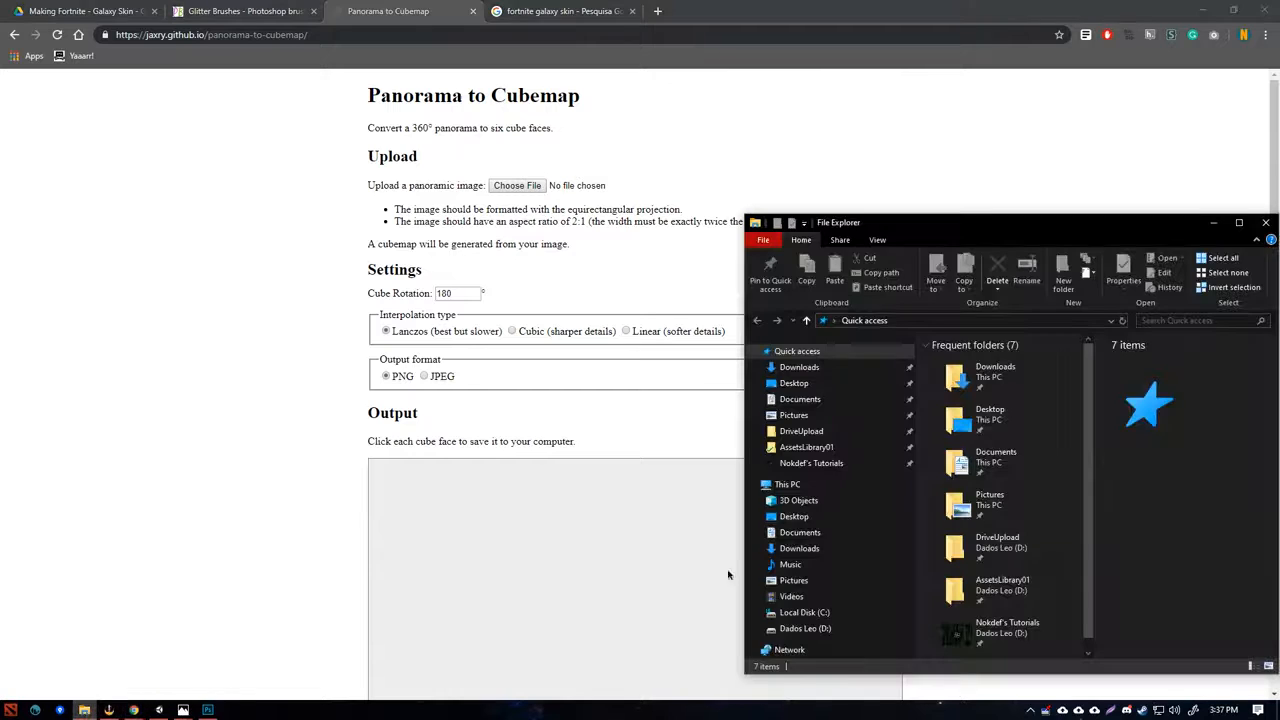
click(823, 466)
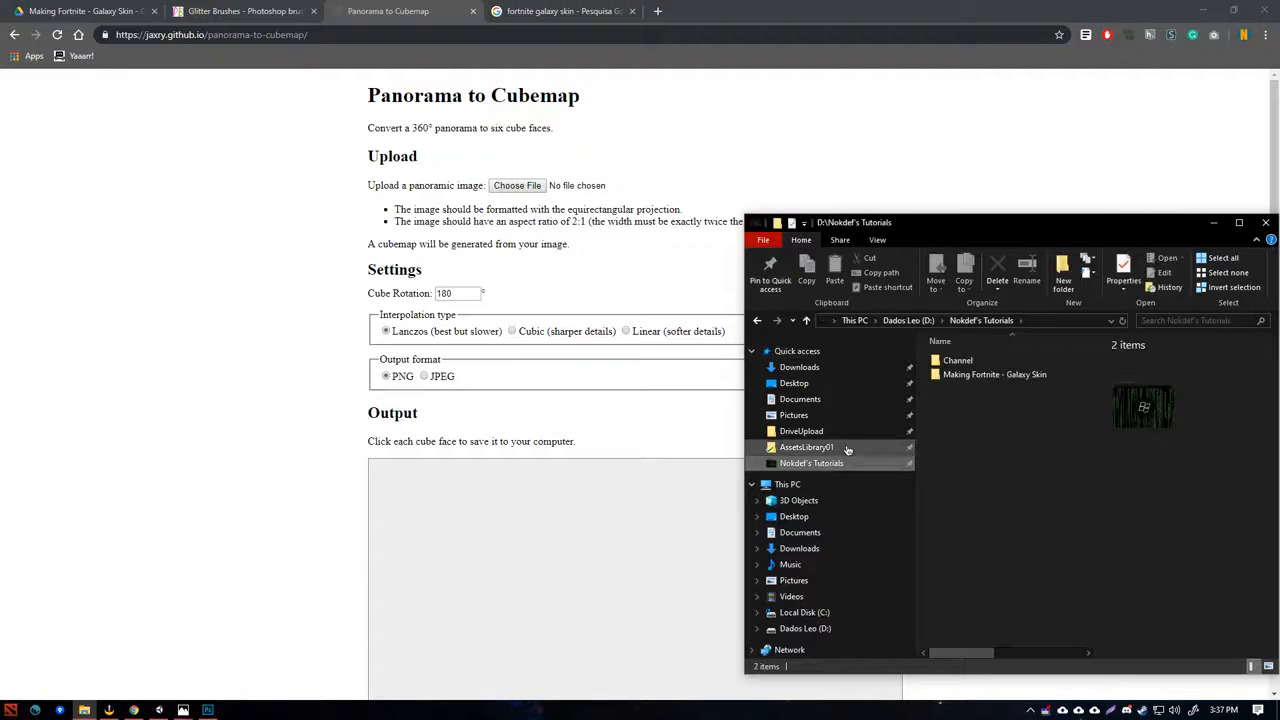
click(977, 378)
double_click(977, 378)
scroll(1010, 420, down, 5)
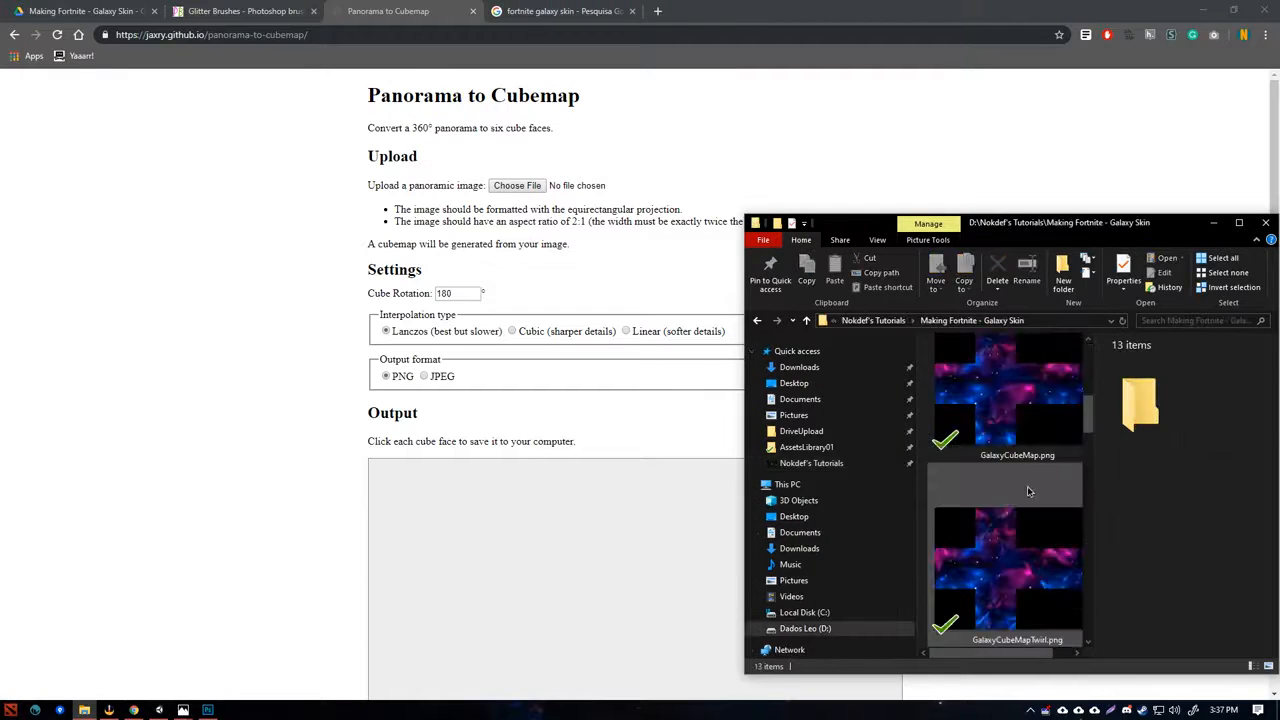
click(1050, 437)
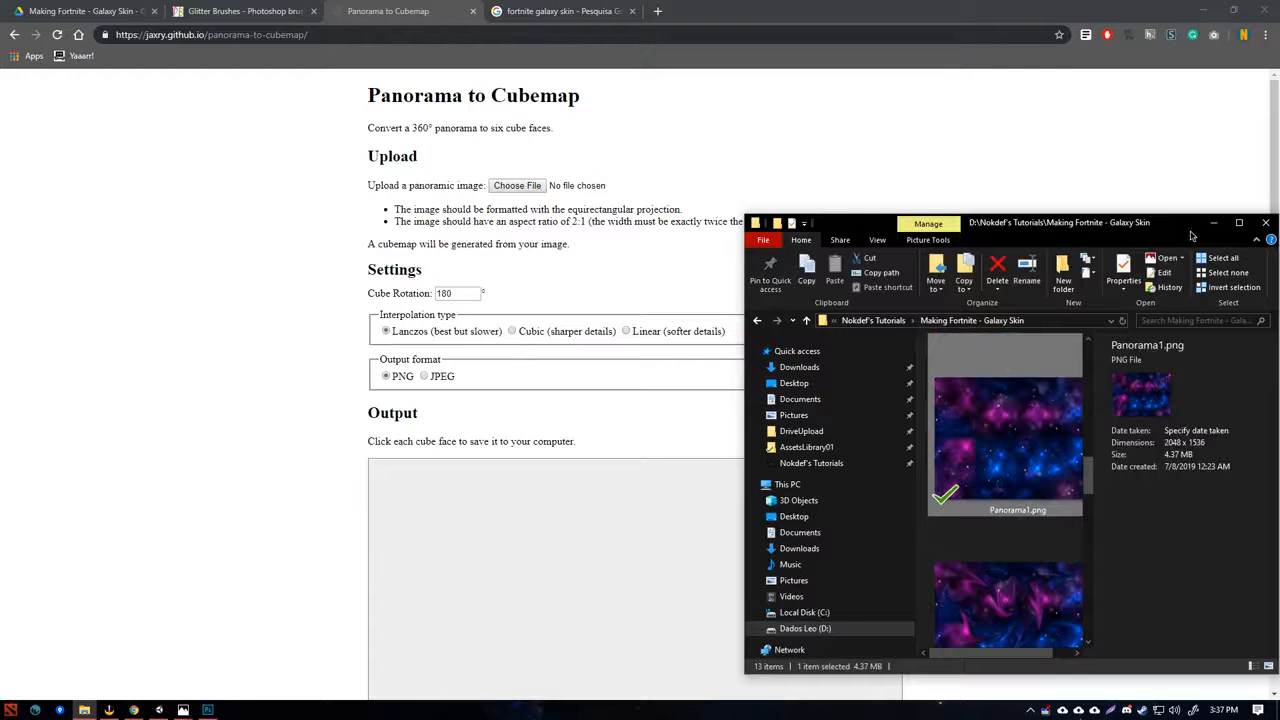
click(1239, 222)
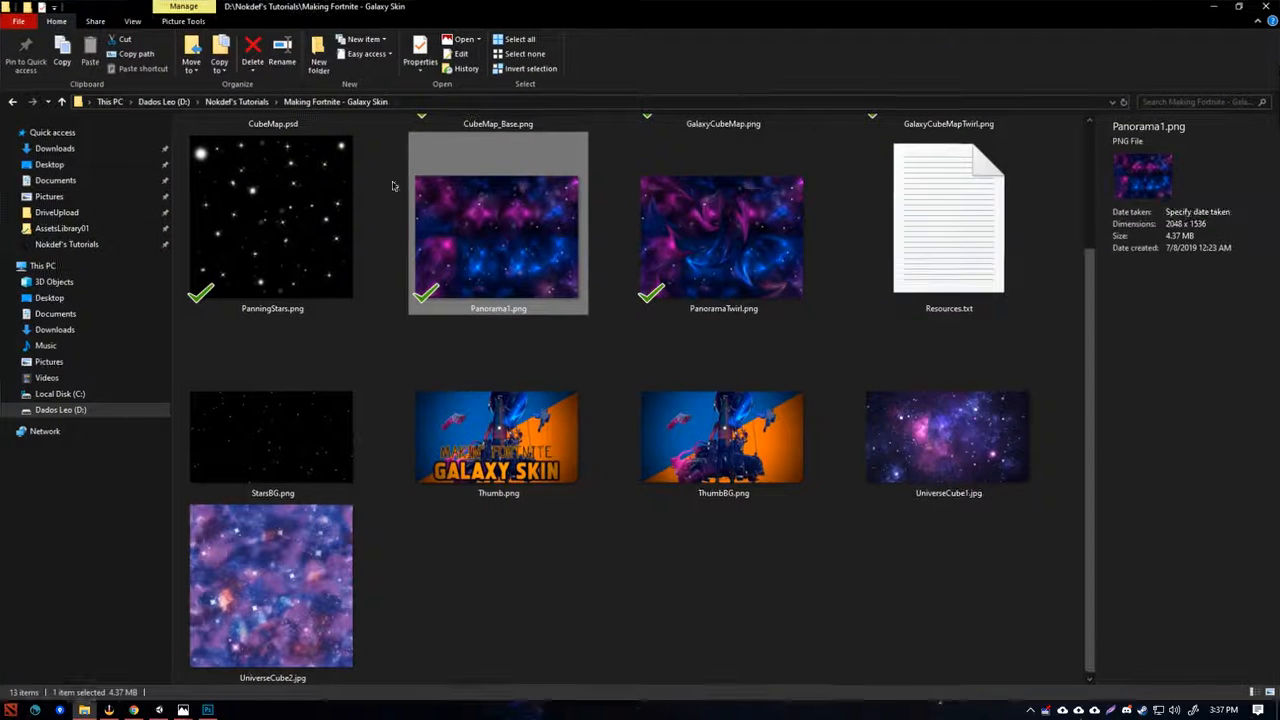
click(726, 213)
click(1211, 6)
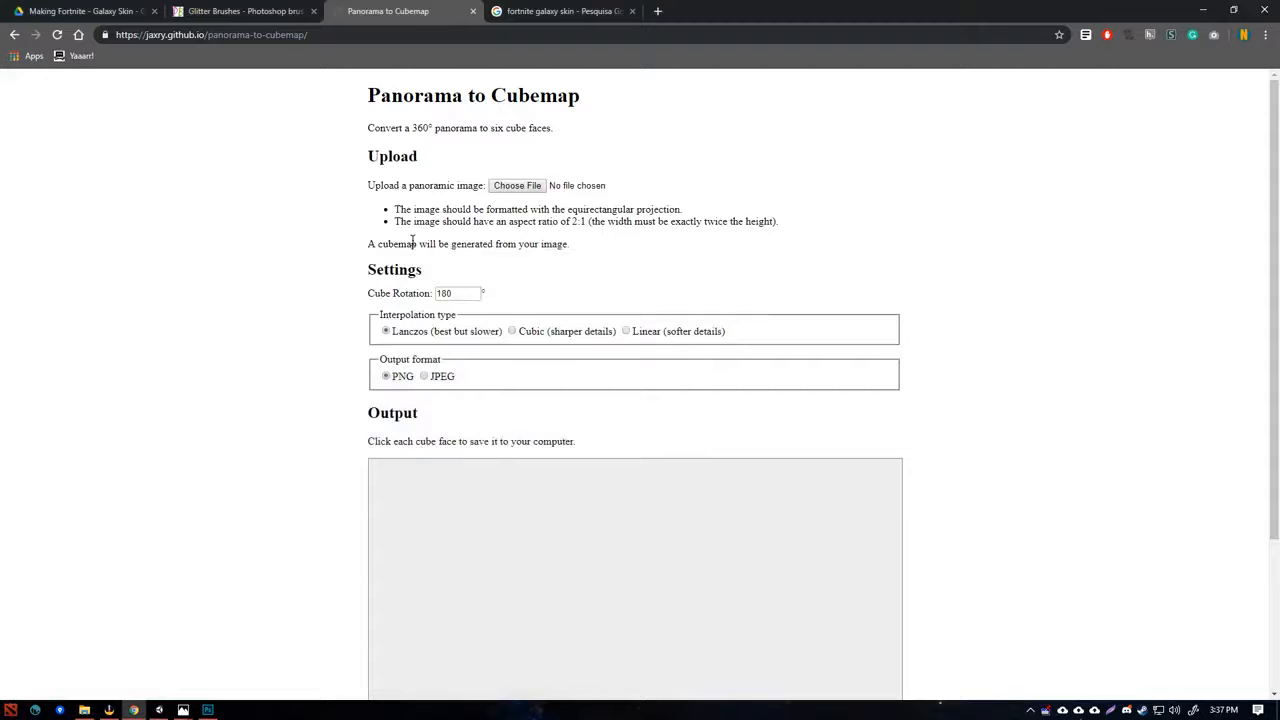
- Upload Panorama1.png to the Panorama to Cubemap converter and view the generated cube faces
click(535, 186)
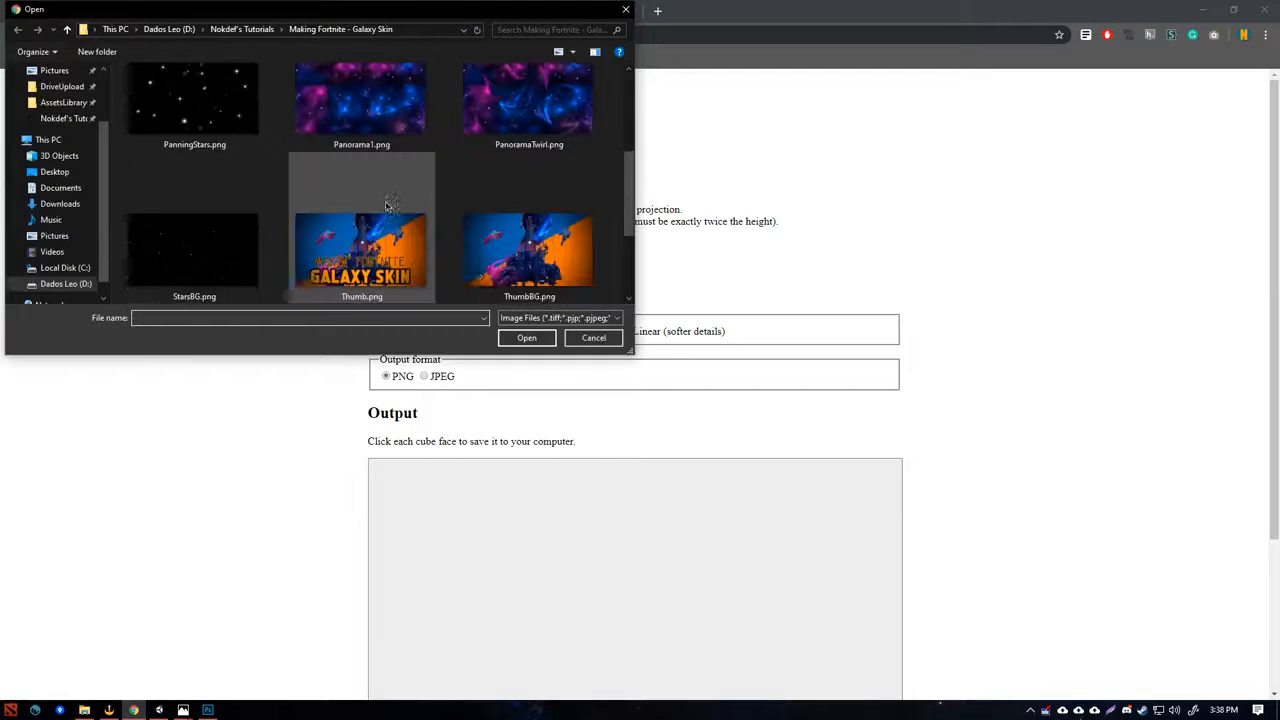
click(468, 127)
scroll(464, 127, up, 1)
click(372, 148)
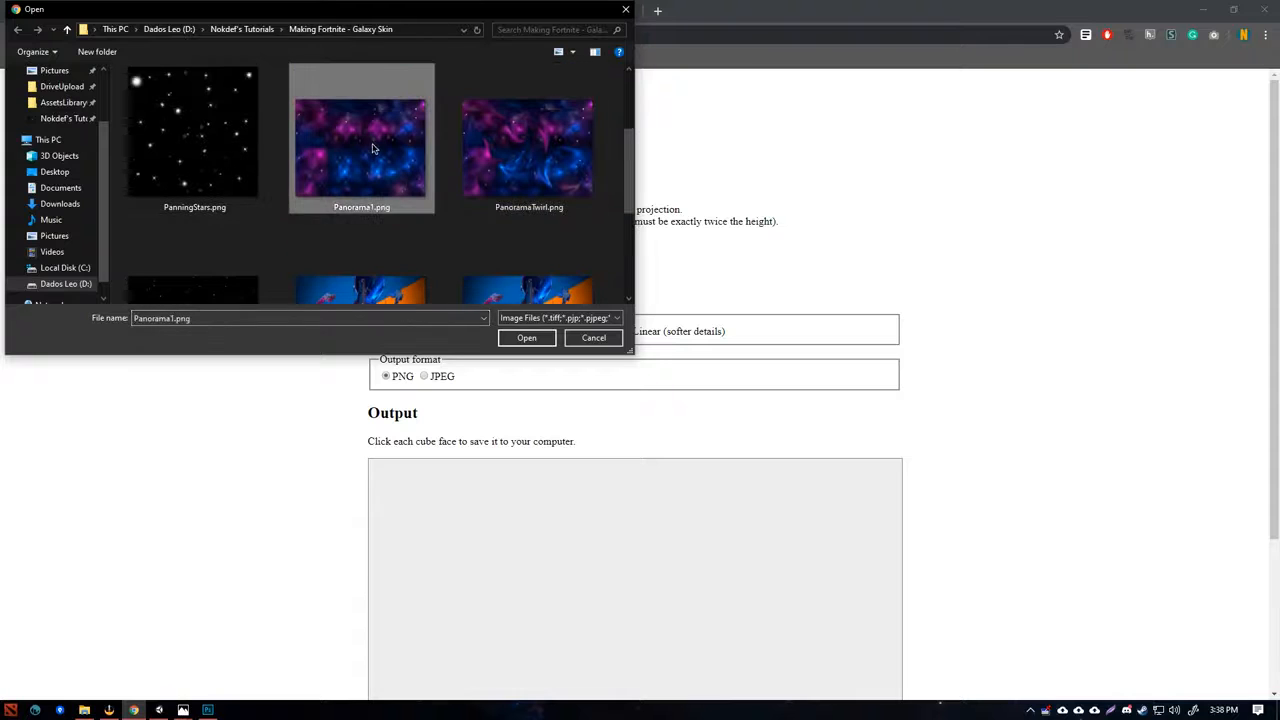
click(524, 337)
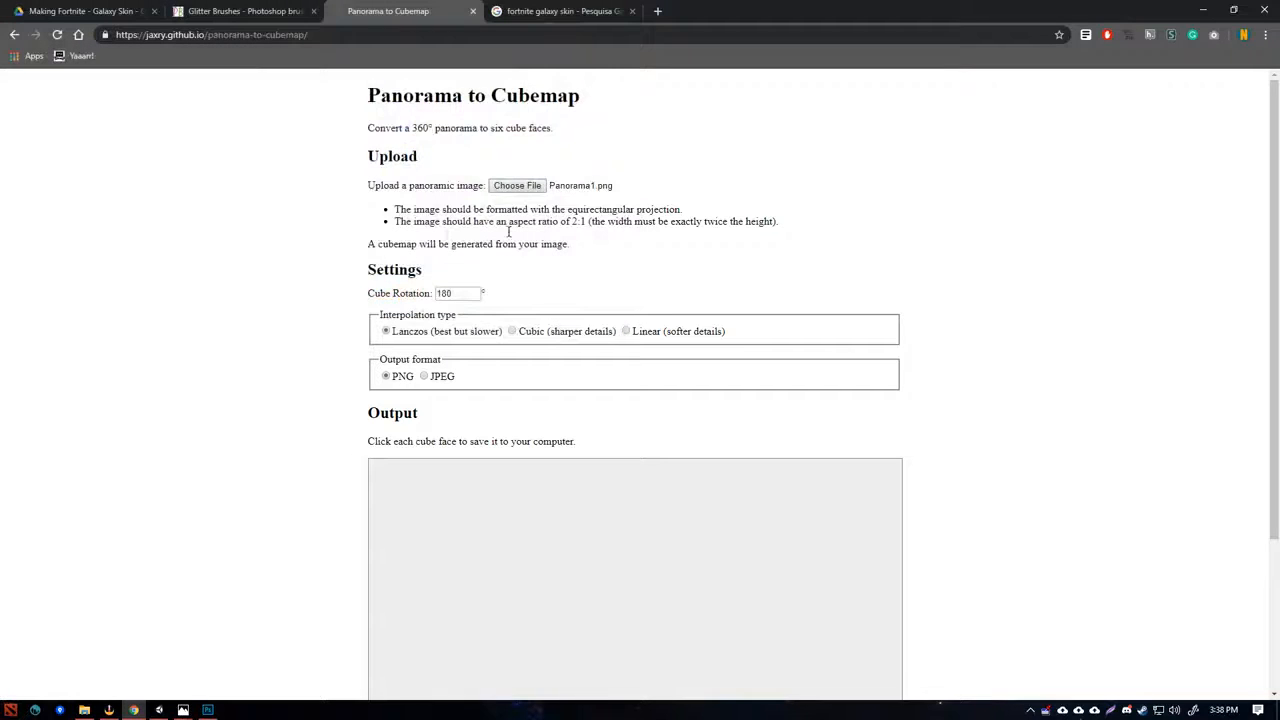
scroll(514, 210, down, 3)
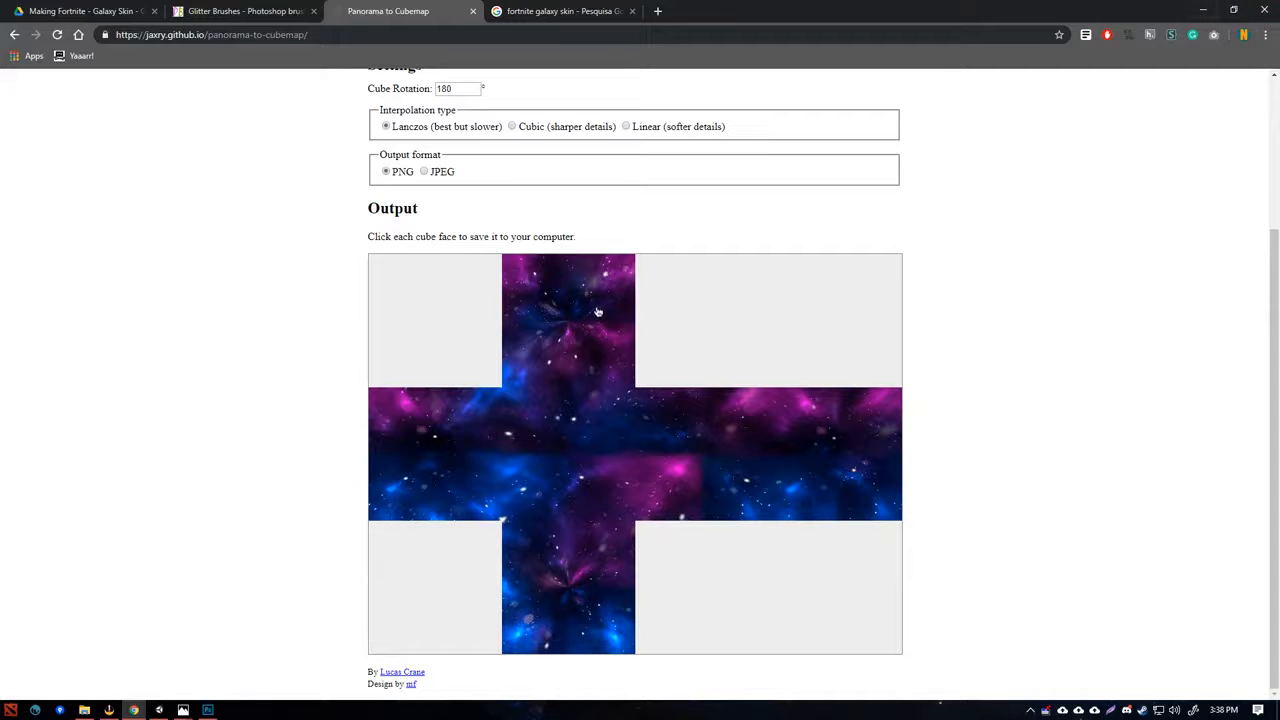
- Switch to Photoshop, hide Layer 2 copy 4, and preview the GalaxyCubeNoTwirl layer briefly before hiding it again
click(1203, 10)
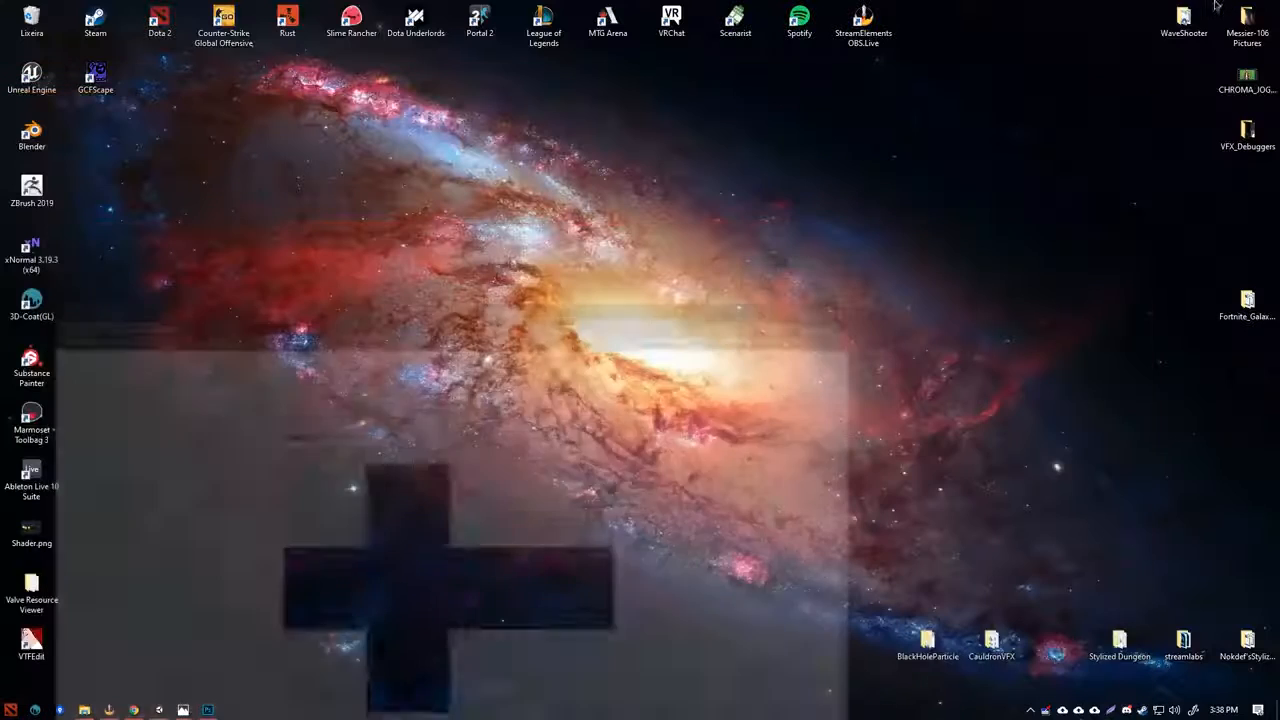
click(207, 710)
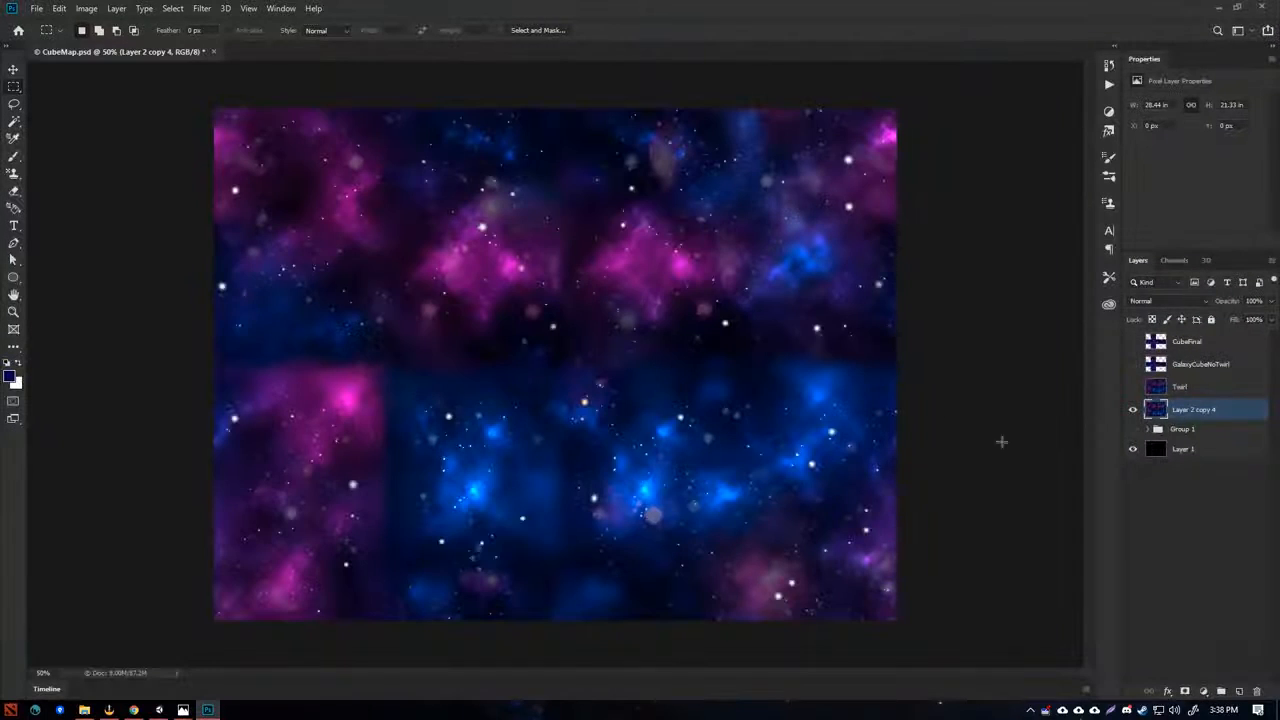
click(1133, 411)
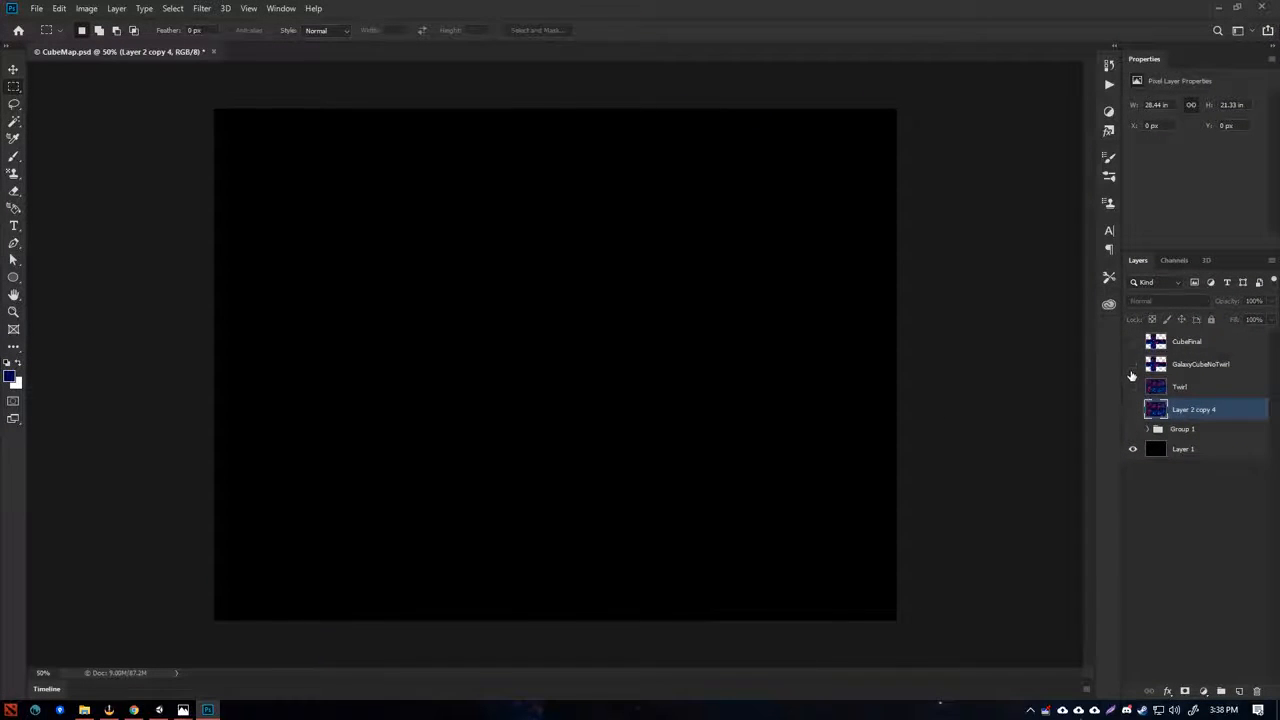
click(1133, 366)
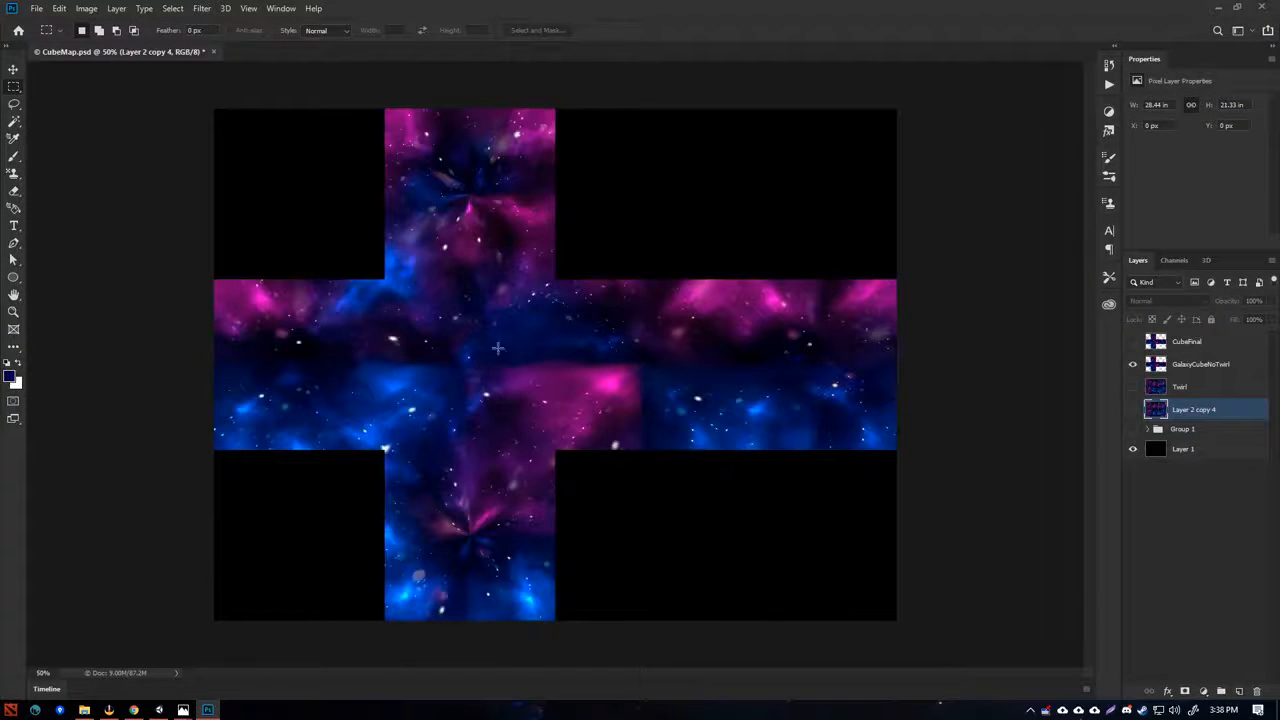
click(1133, 364)
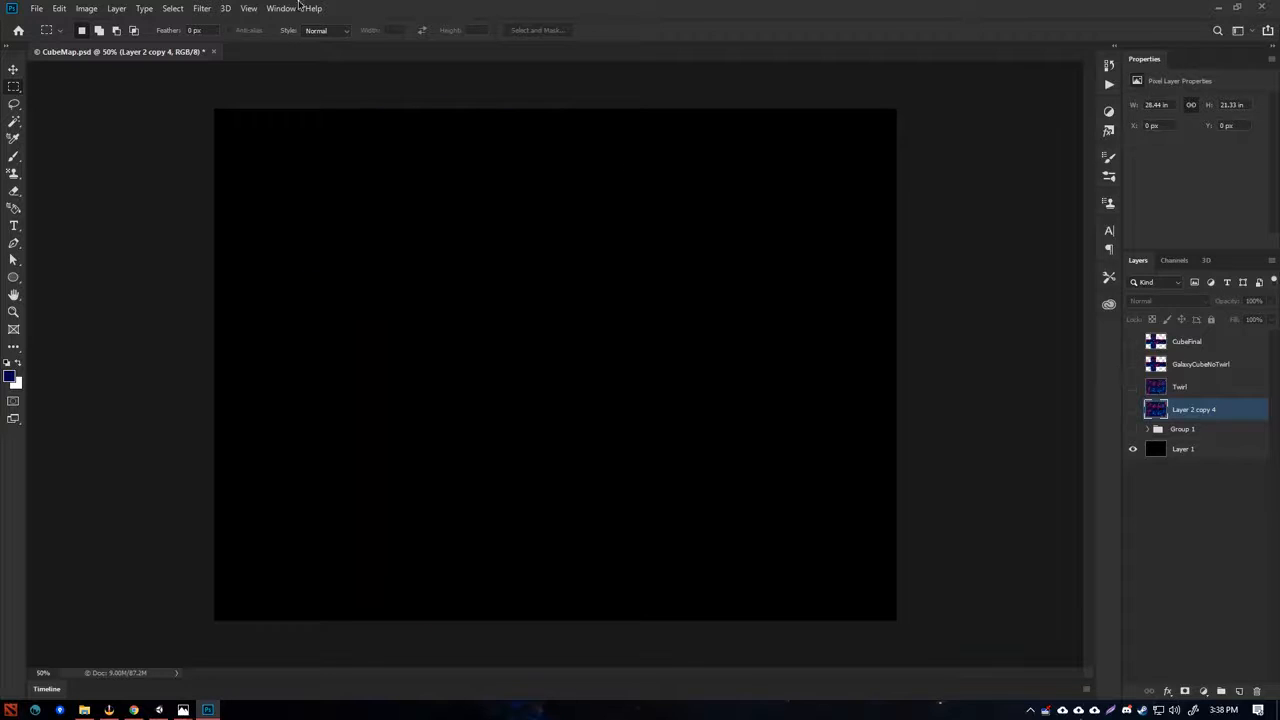
- Add a new guide layout to the canvas with 4 columns and 3 rows
click(250, 10)
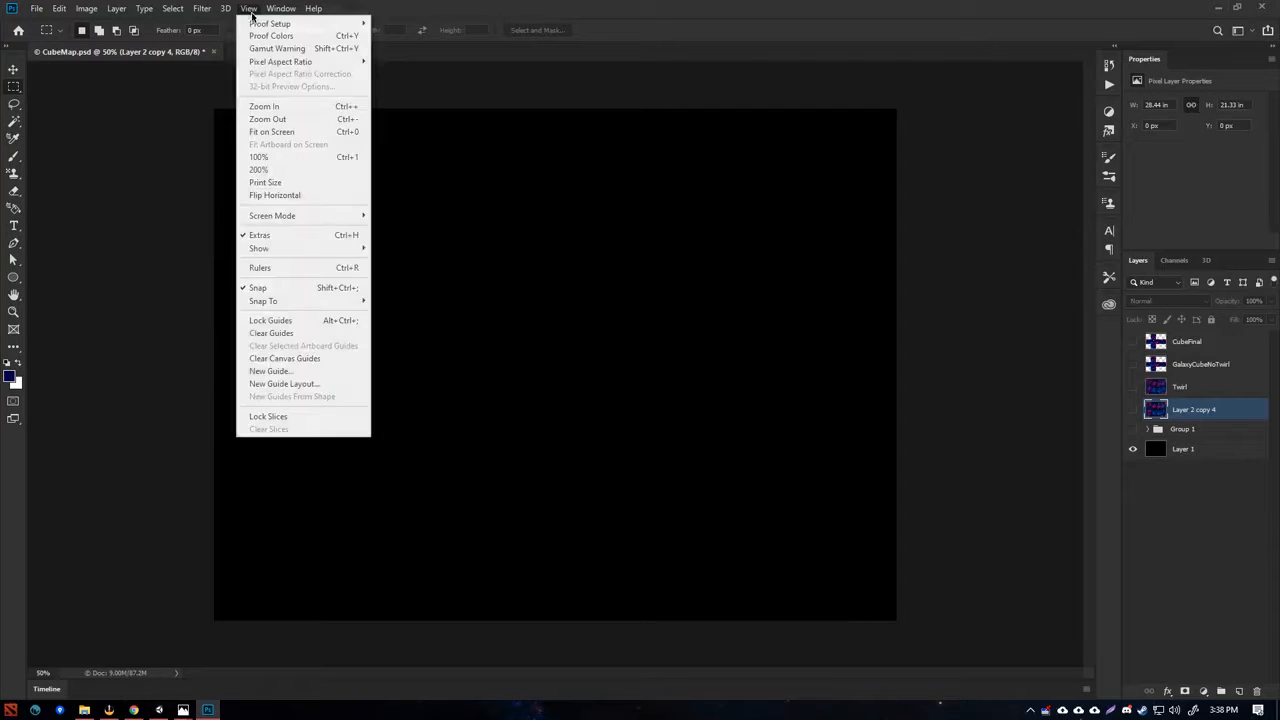
click(295, 388)
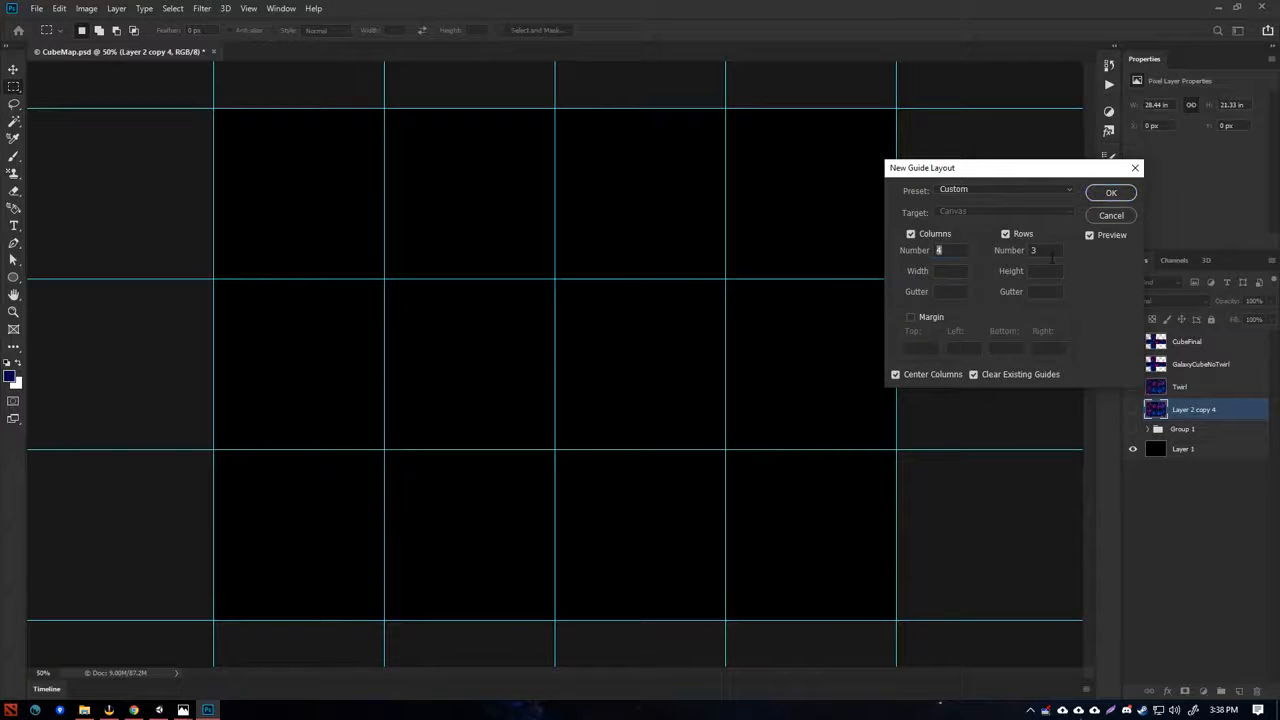
click(1110, 192)
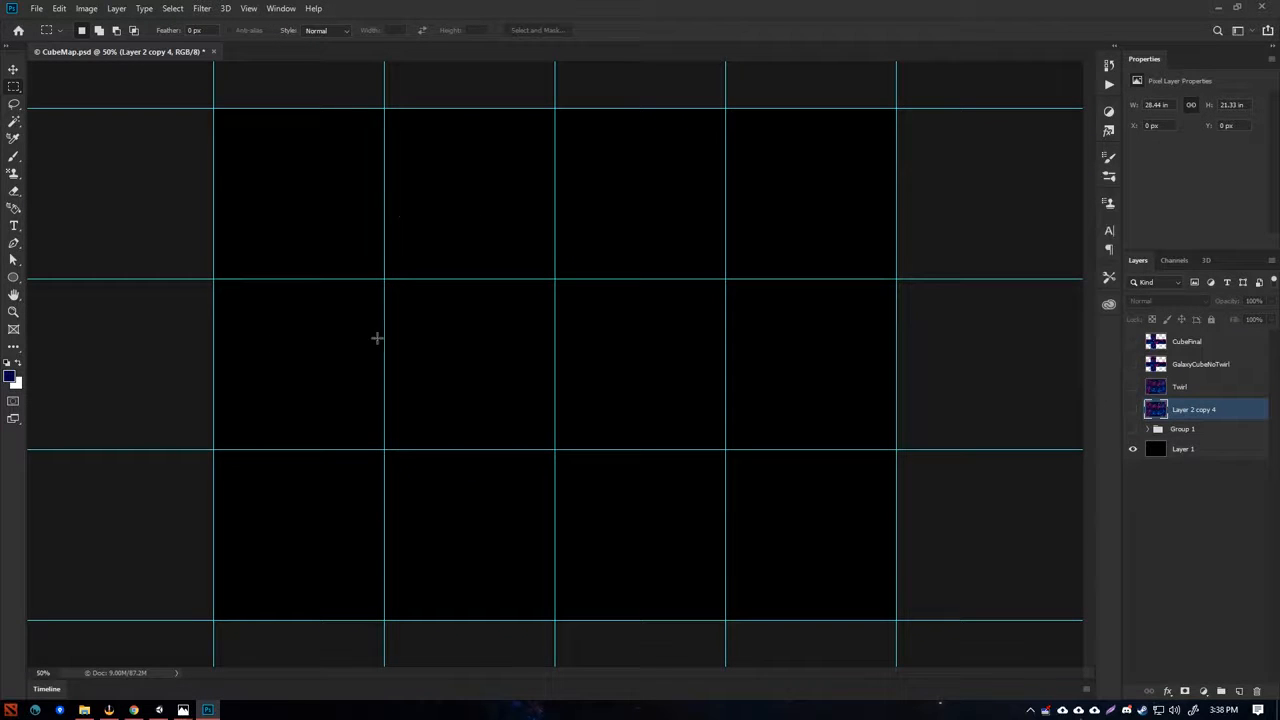
- Show the GalaxyCubeNoTwirl layer and toggle CubeFinal over it to compare the two cubemaps, leaving both visible
click(1132, 366)
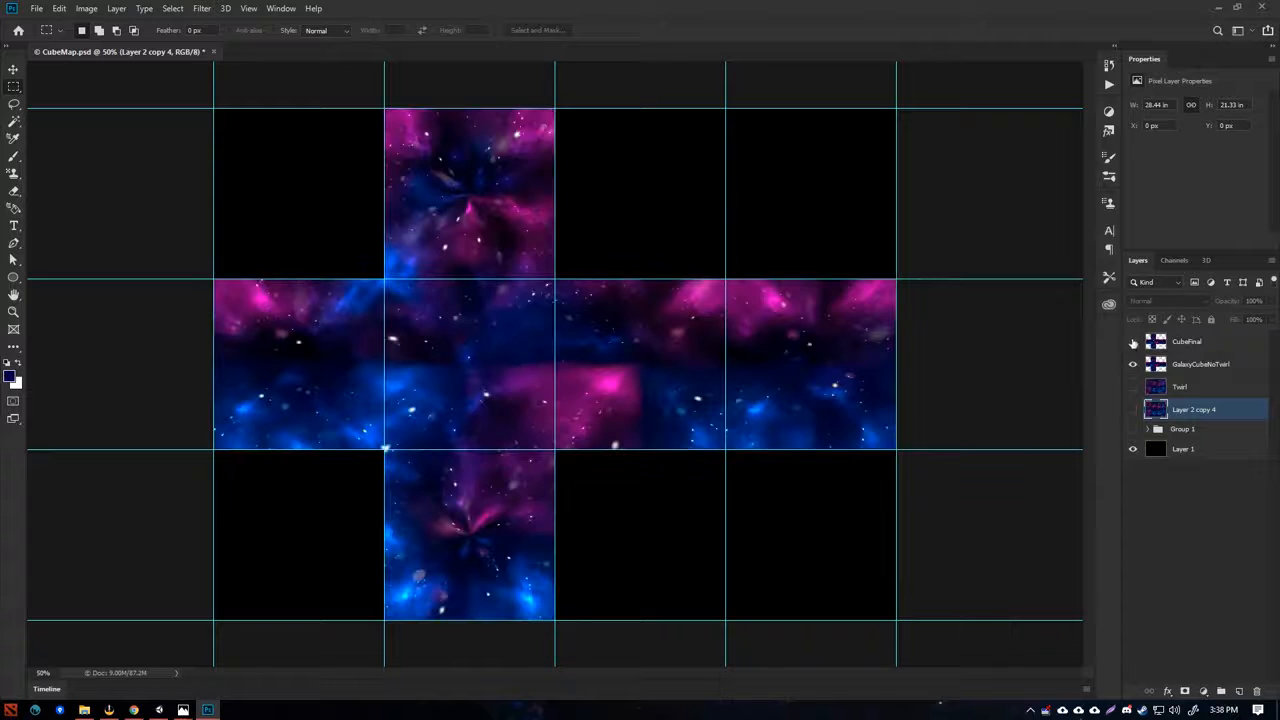
click(1132, 342)
click(1132, 342)
click(1132, 342)
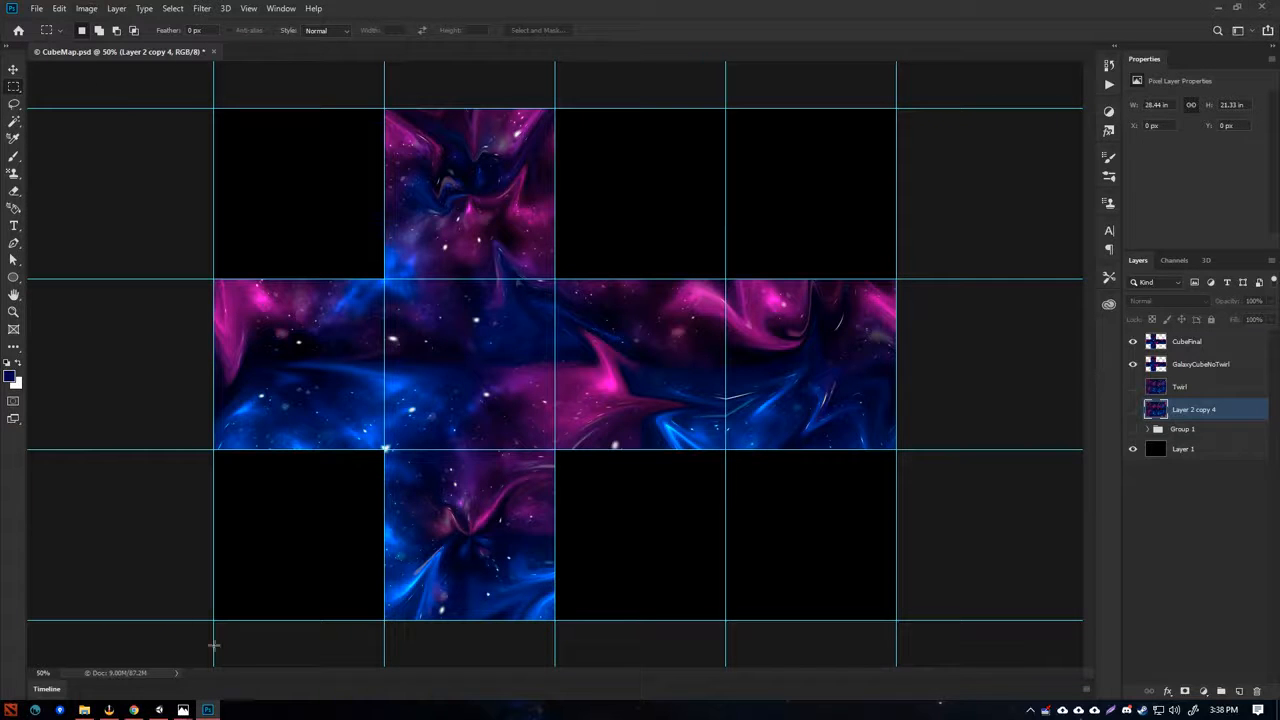
- Switch to Unity and delete the ShaderUniverse shader graph from the FortniteModels folder
click(207, 710)
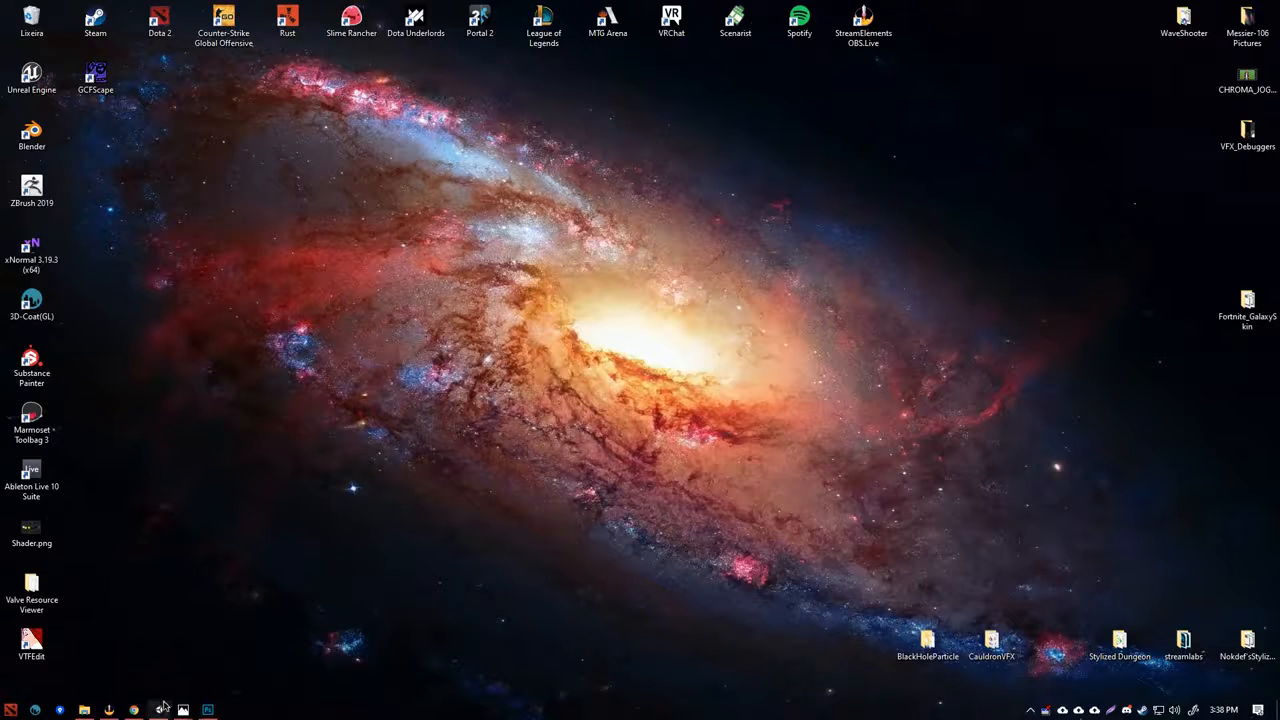
mouse_move(161, 709)
click(162, 655)
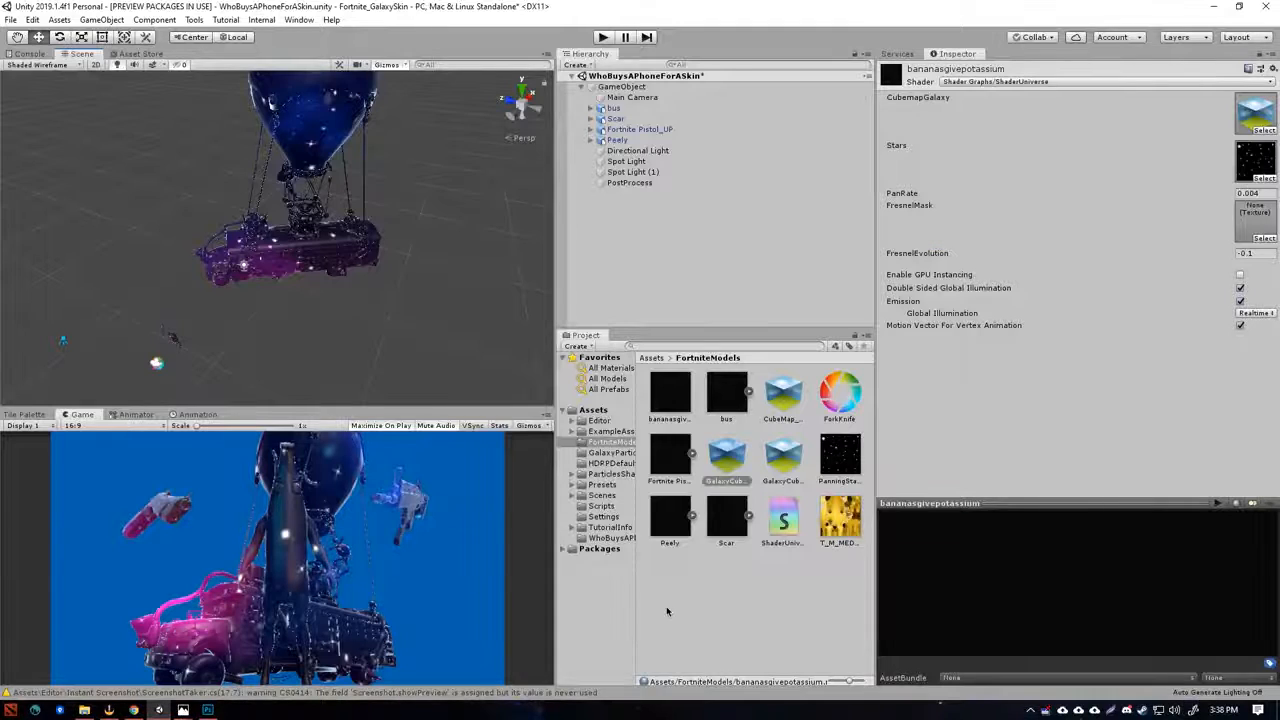
right_click(750, 597)
key(Escape)
click(781, 516)
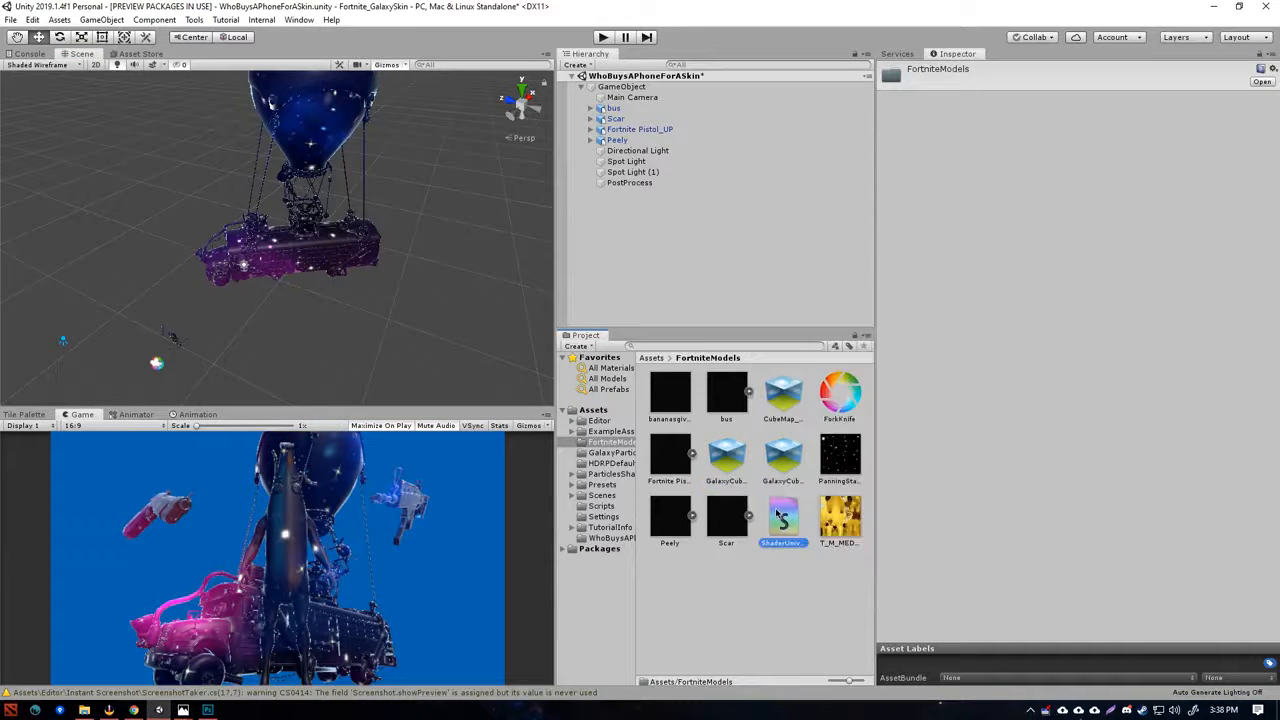
key(Delete)
click(677, 380)
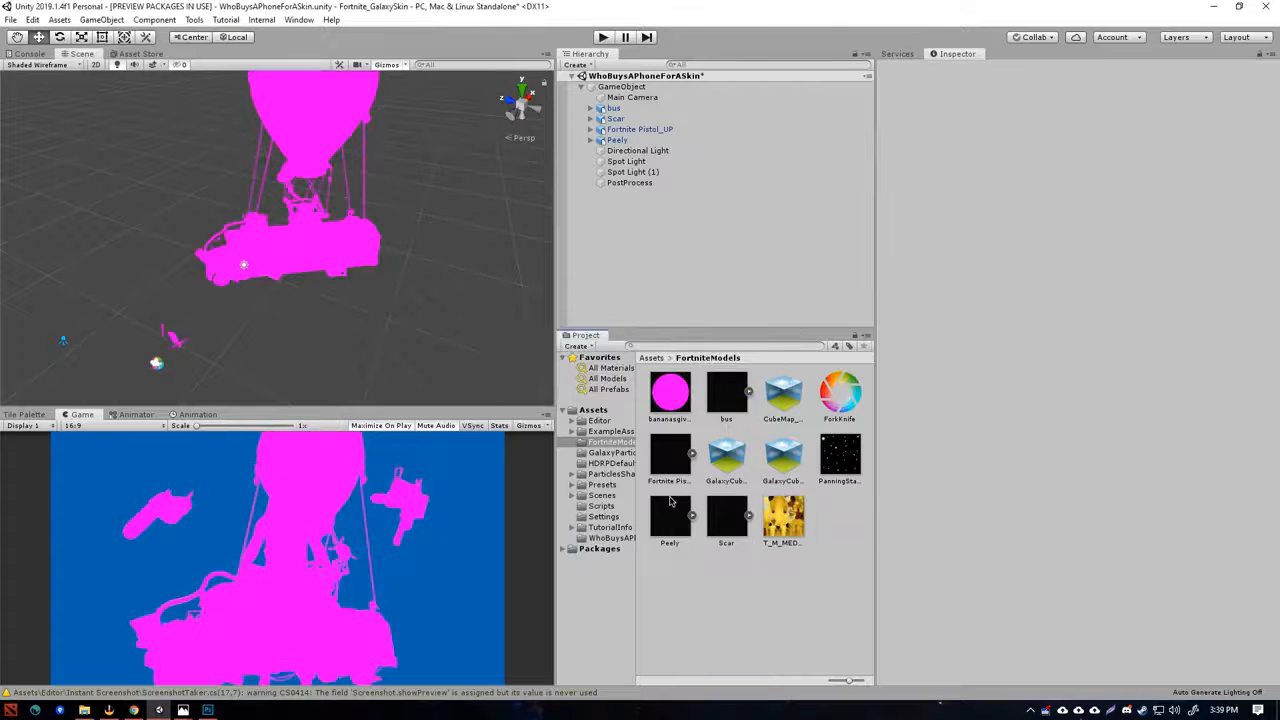
- Select CubeMap_Base and the two GalaxyCubeMap textures together to examine their cubemap import settings
click(783, 392)
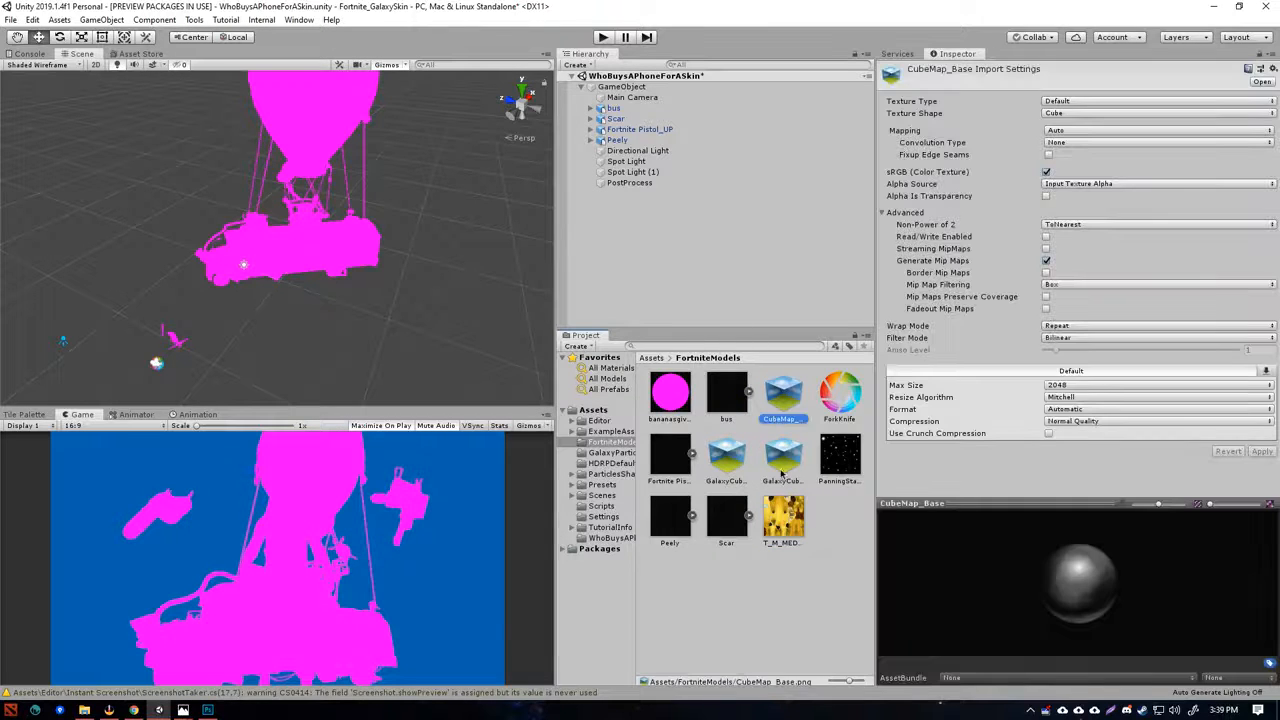
ctrl+click(783, 455)
ctrl+click(727, 455)
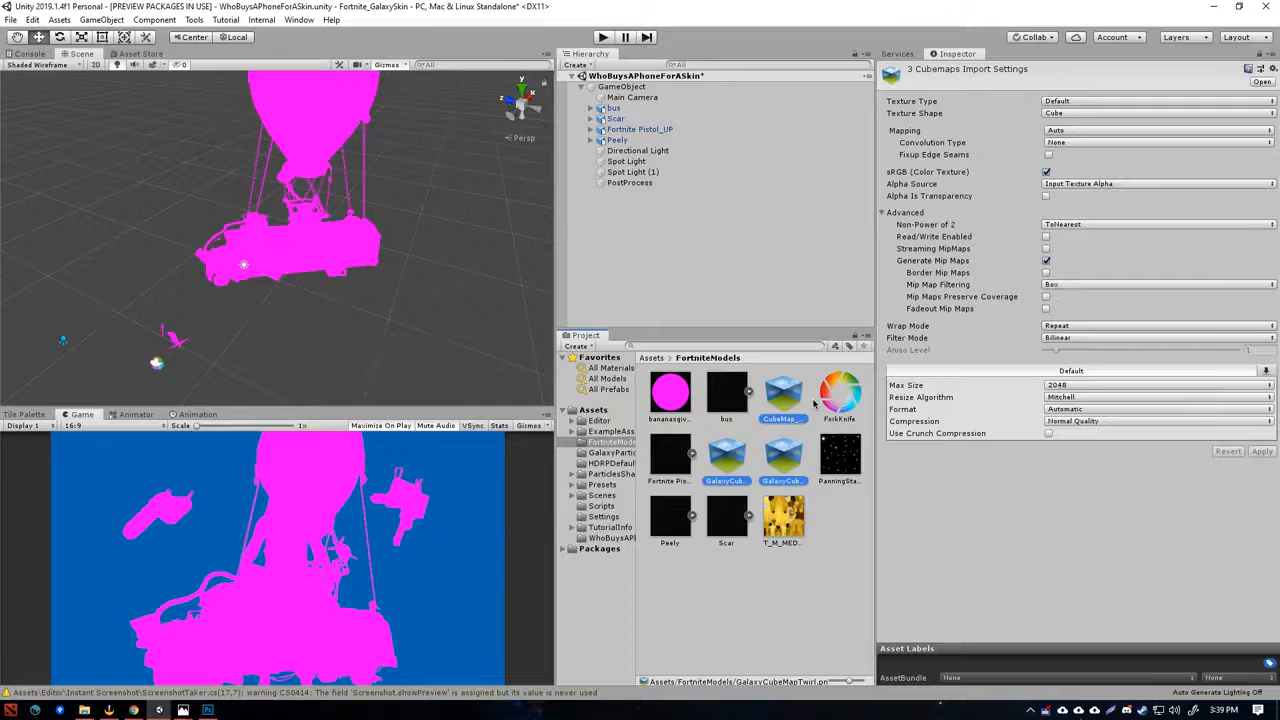
- Switch to File Explorer and import GalaxyCubeMap.png from the Making Fortnite - Galaxy Skin folder into Unity's FortniteModels folder
key(alt+Tab)
key(alt+Tab)
key(alt+Tab)
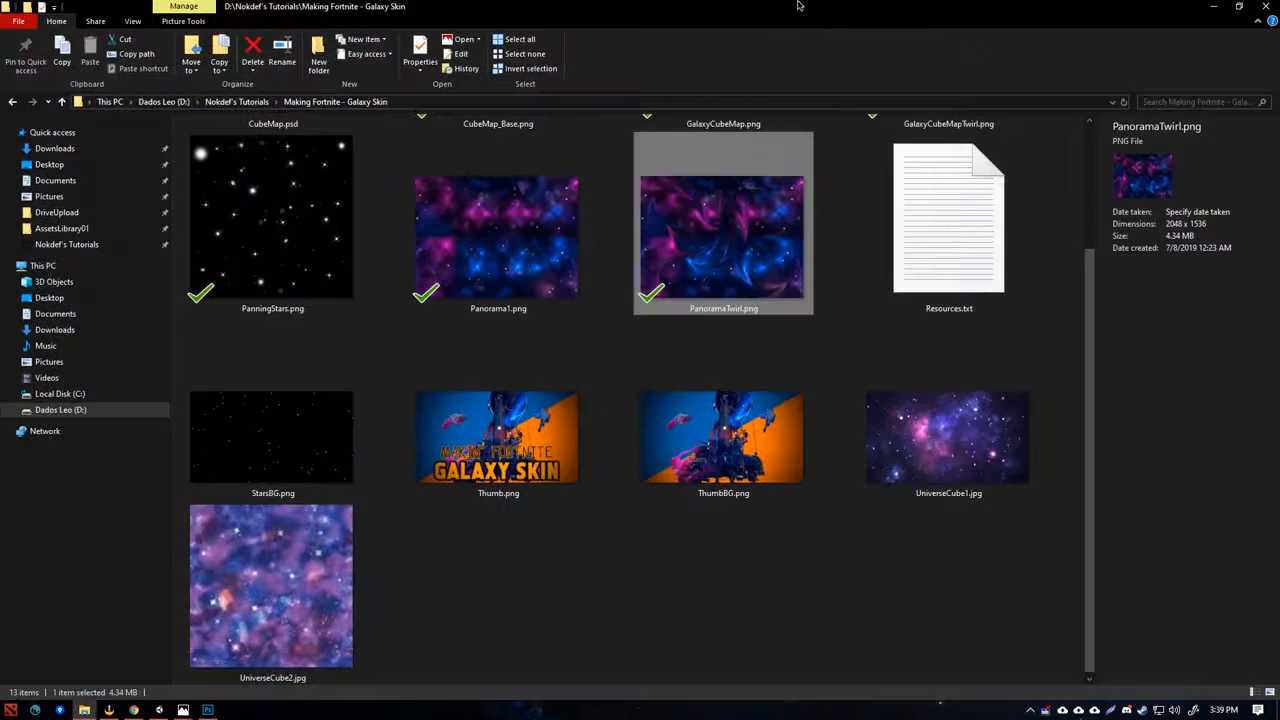
drag(798, 5, 358, 30)
scroll(323, 311, down, 5)
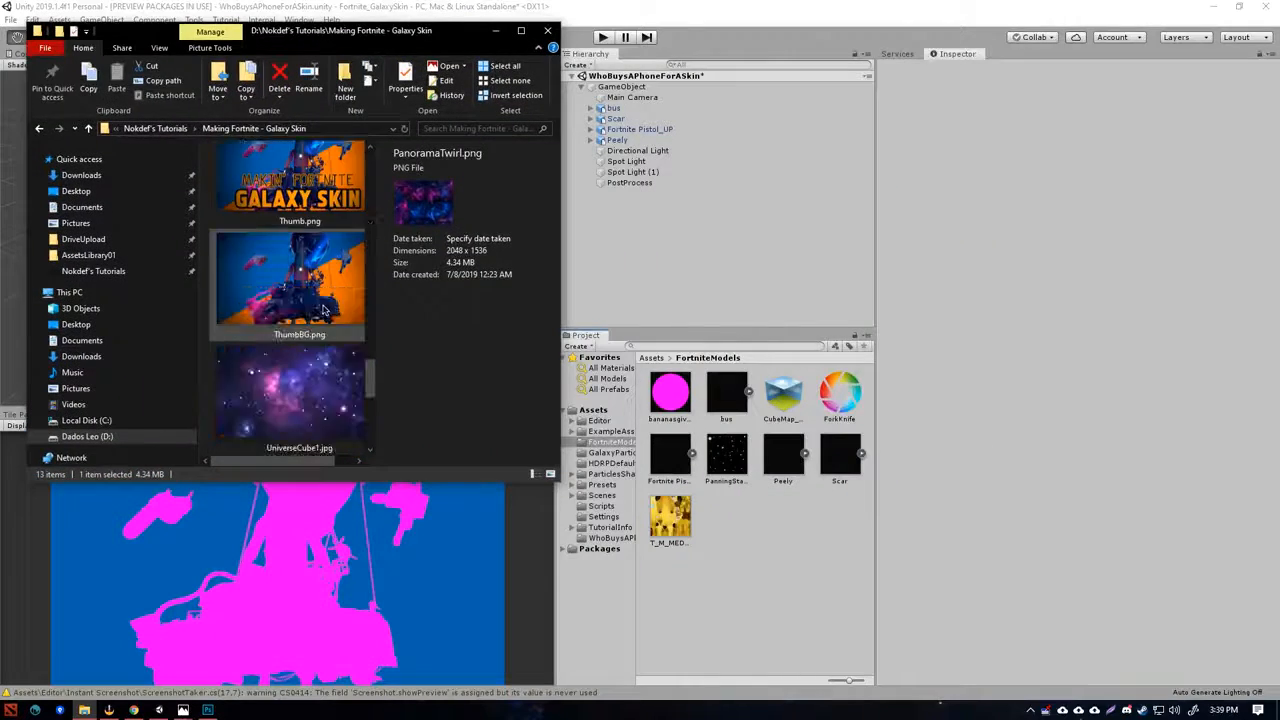
scroll(323, 311, up, 8)
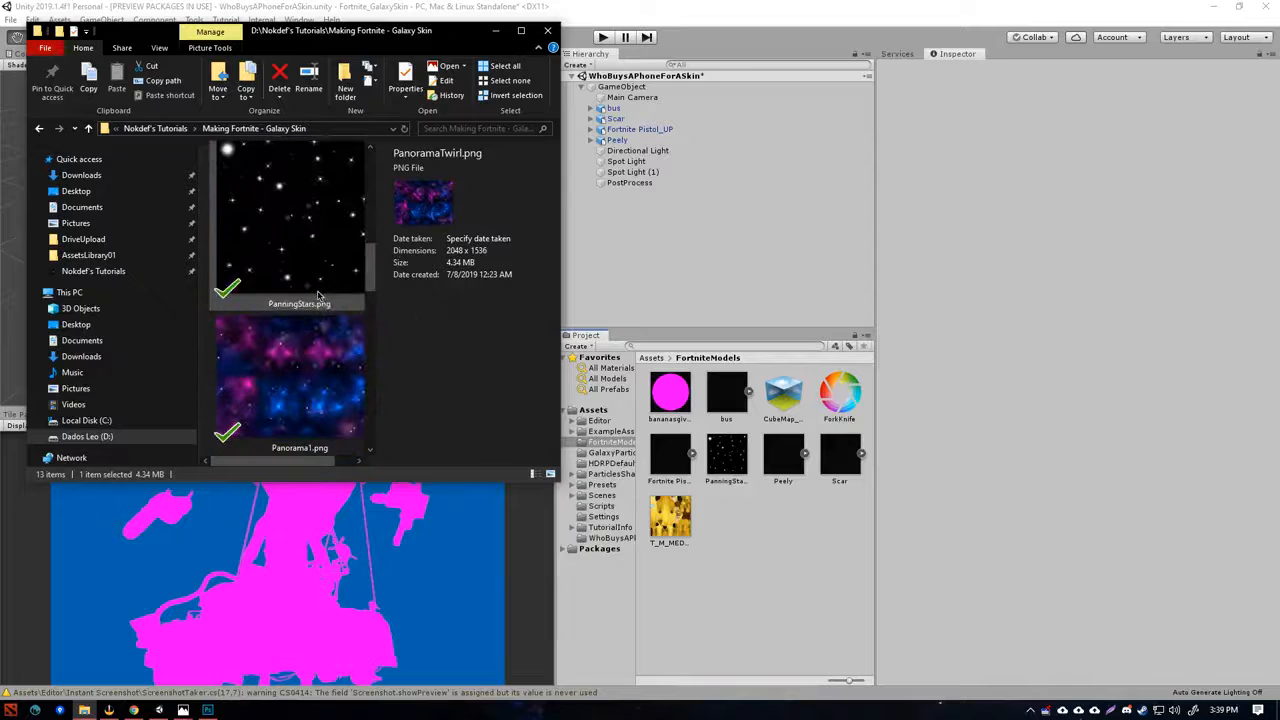
scroll(318, 296, down, 2)
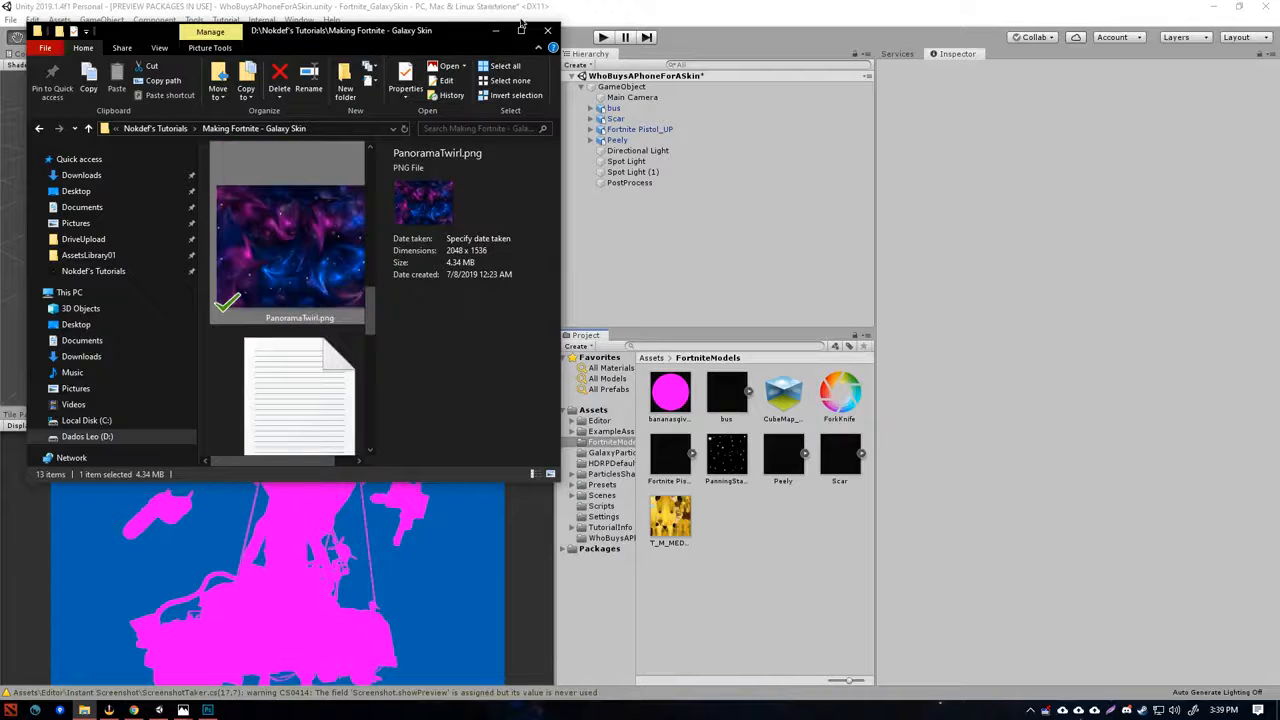
click(521, 24)
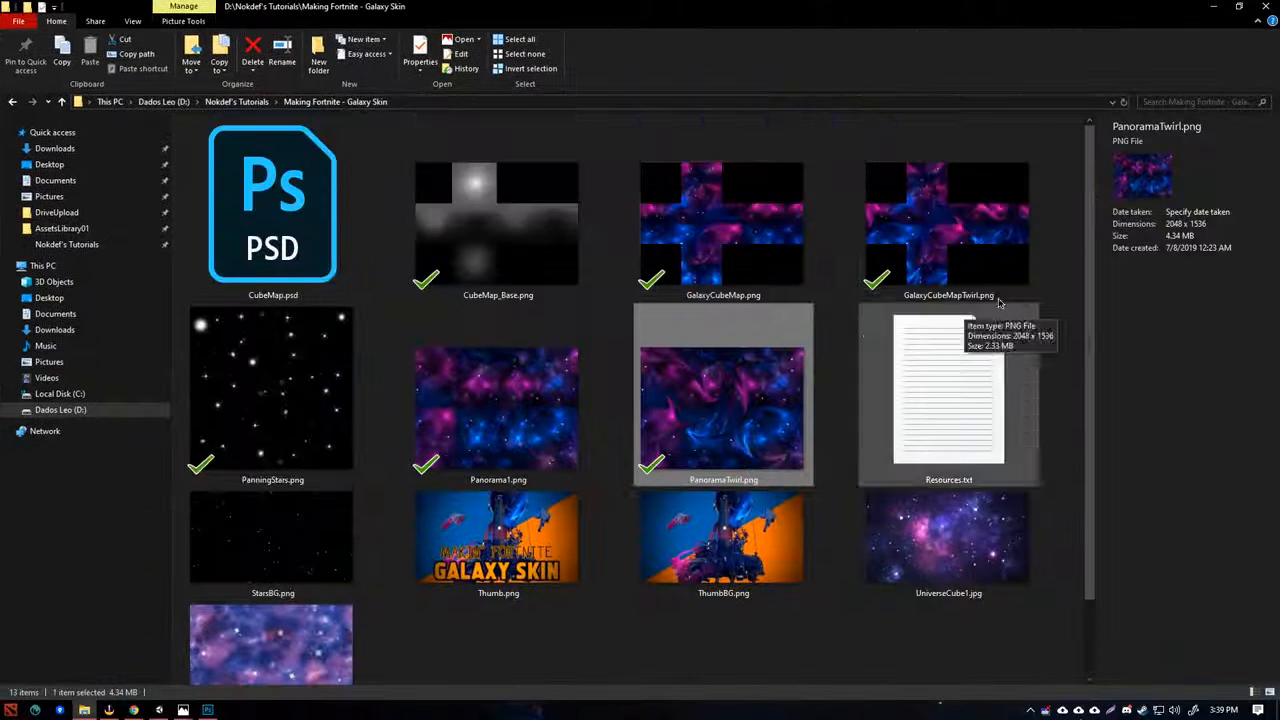
click(795, 182)
drag(1043, 8, 216, 113)
scroll(206, 427, down, 2)
scroll(206, 427, down, 2)
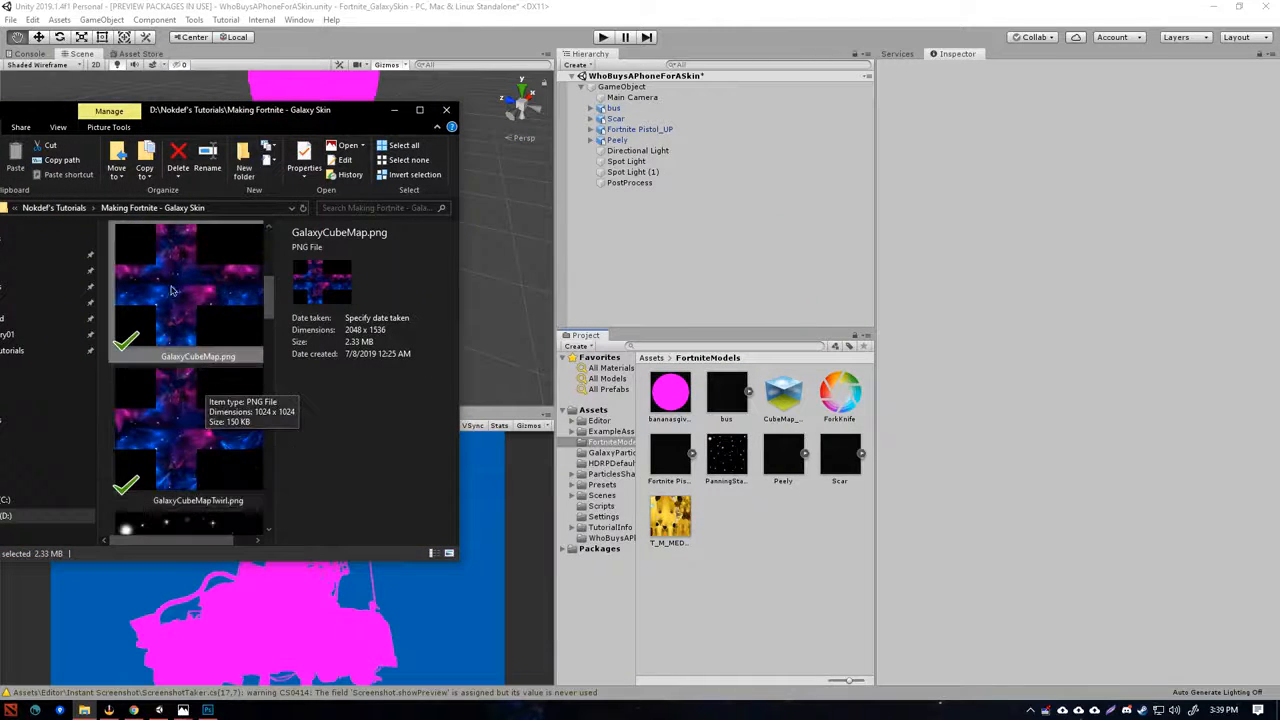
drag(687, 541, 763, 566)
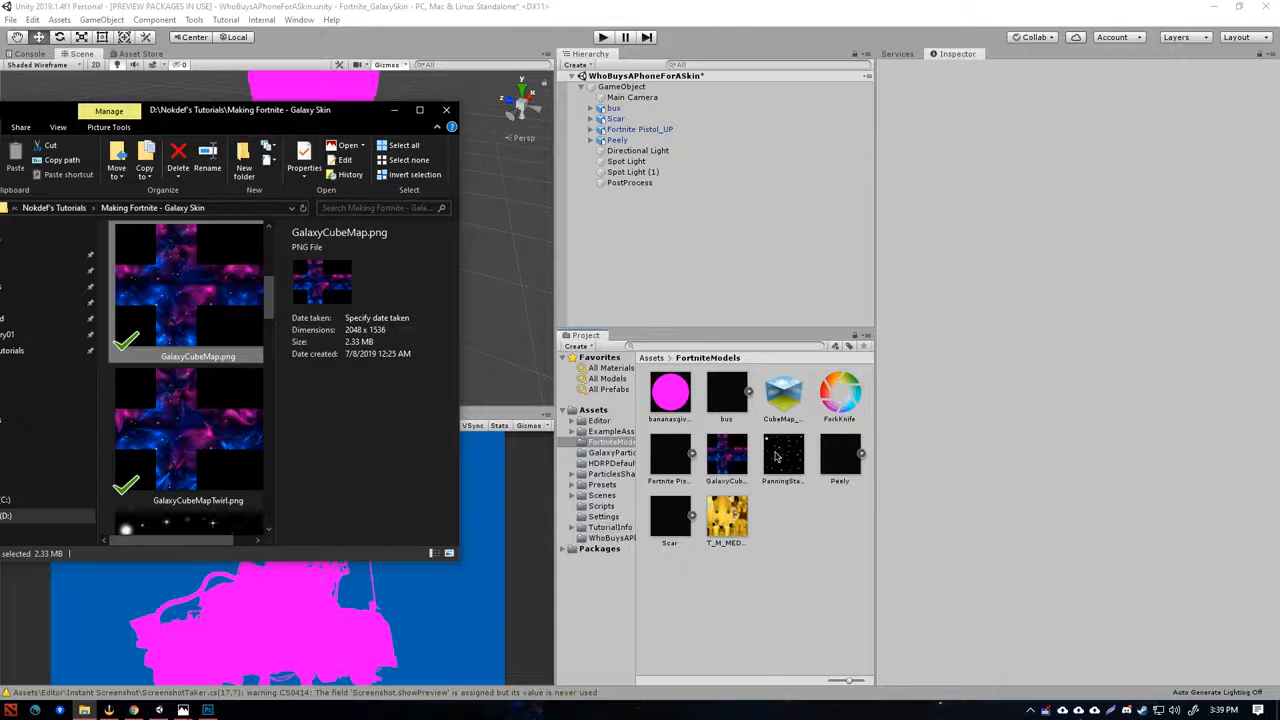
- Set the Texture Shape of the imported GalaxyCubeMap texture to Cube and apply the import settings
click(722, 462)
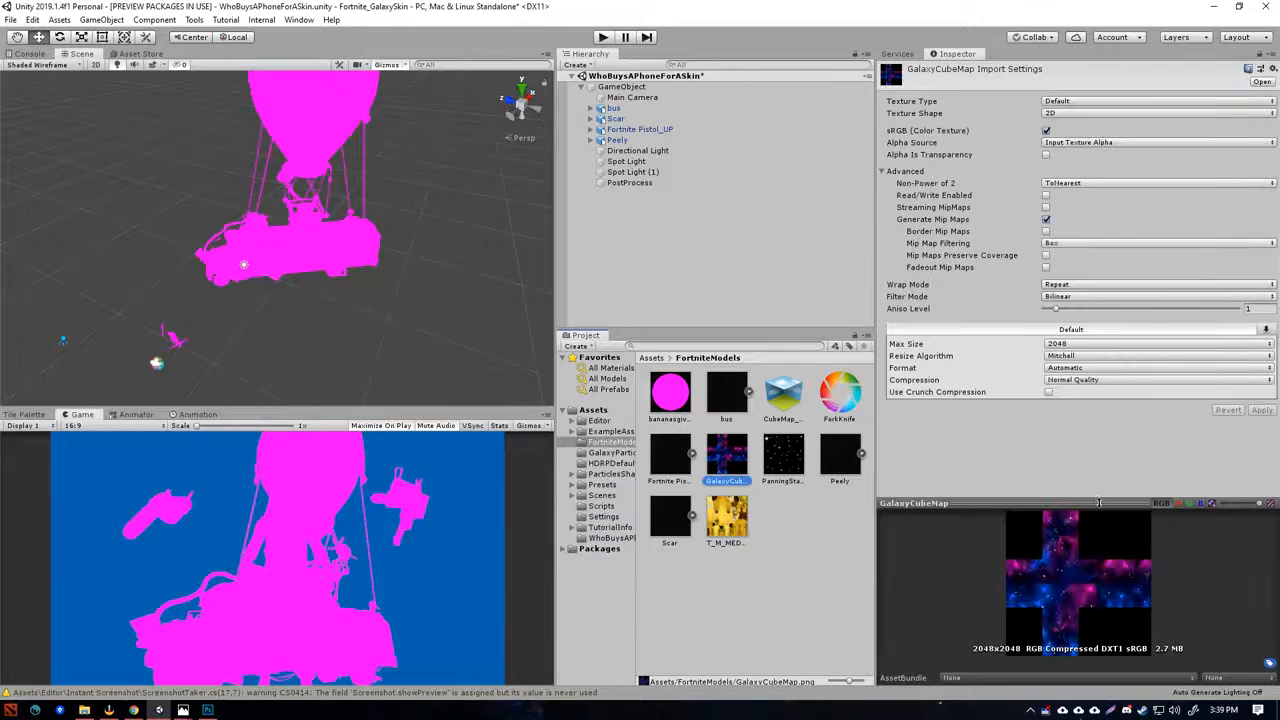
drag(1099, 503, 1052, 514)
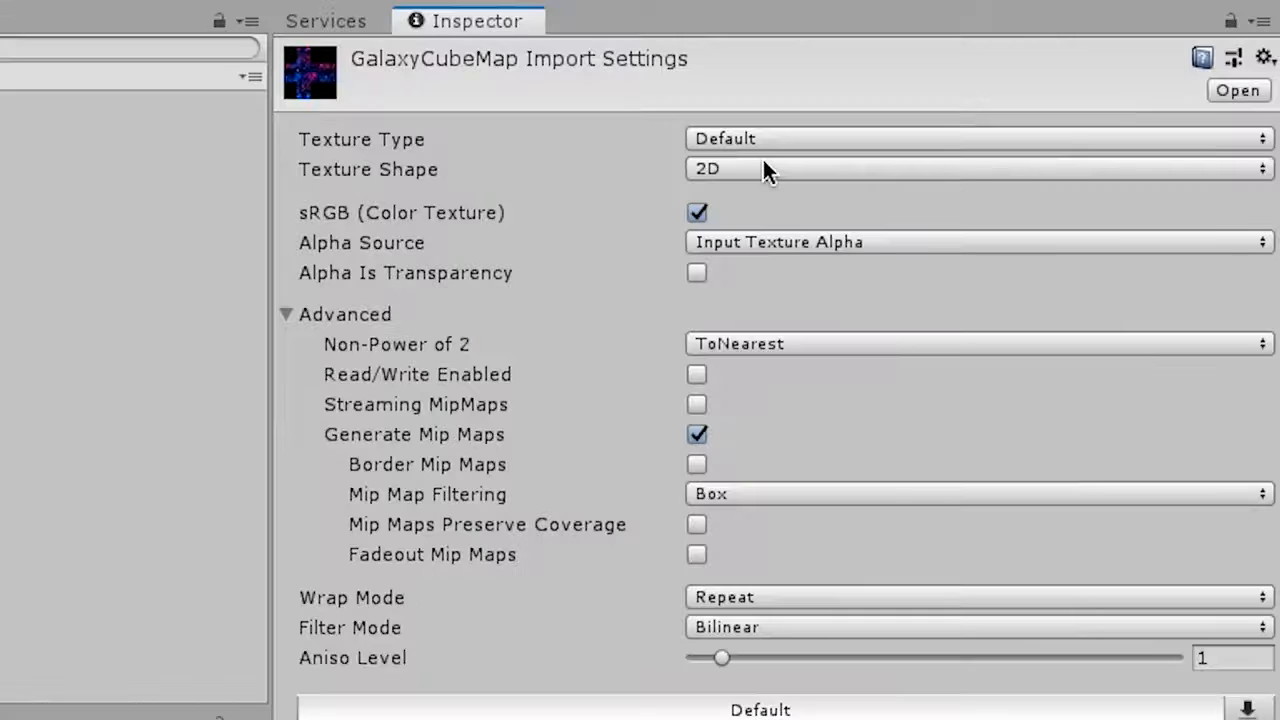
click(762, 160)
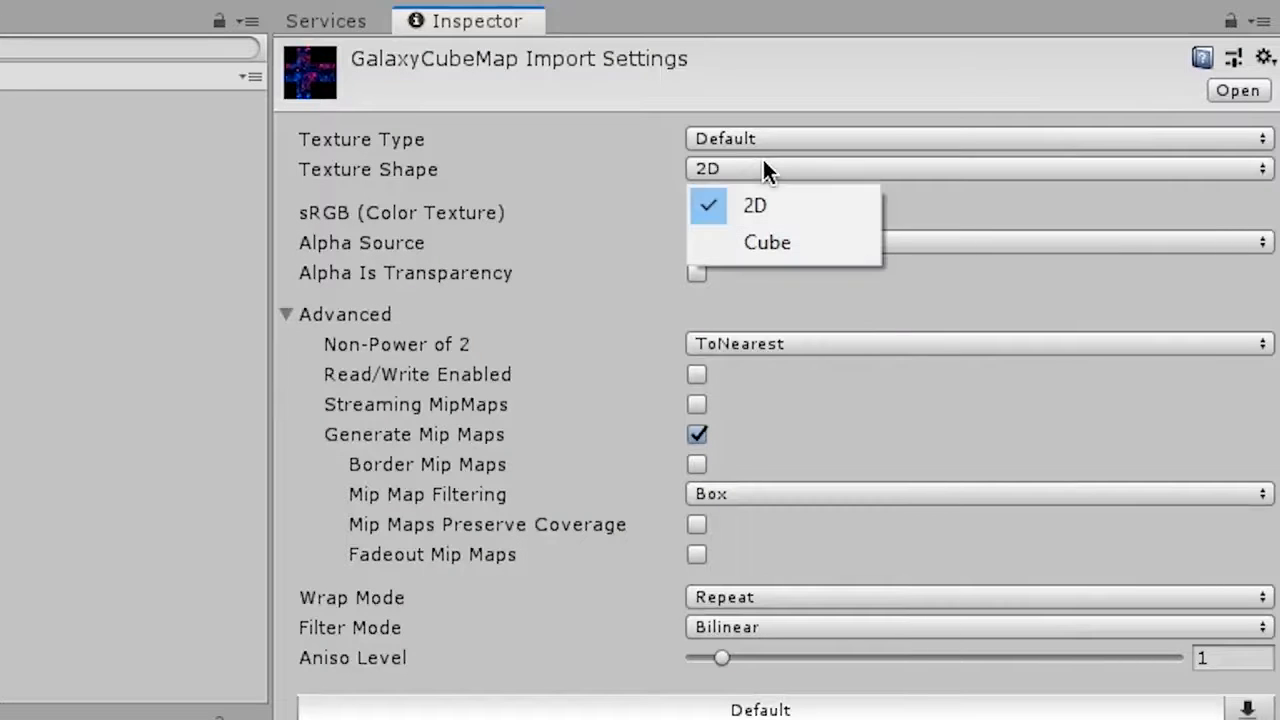
click(789, 240)
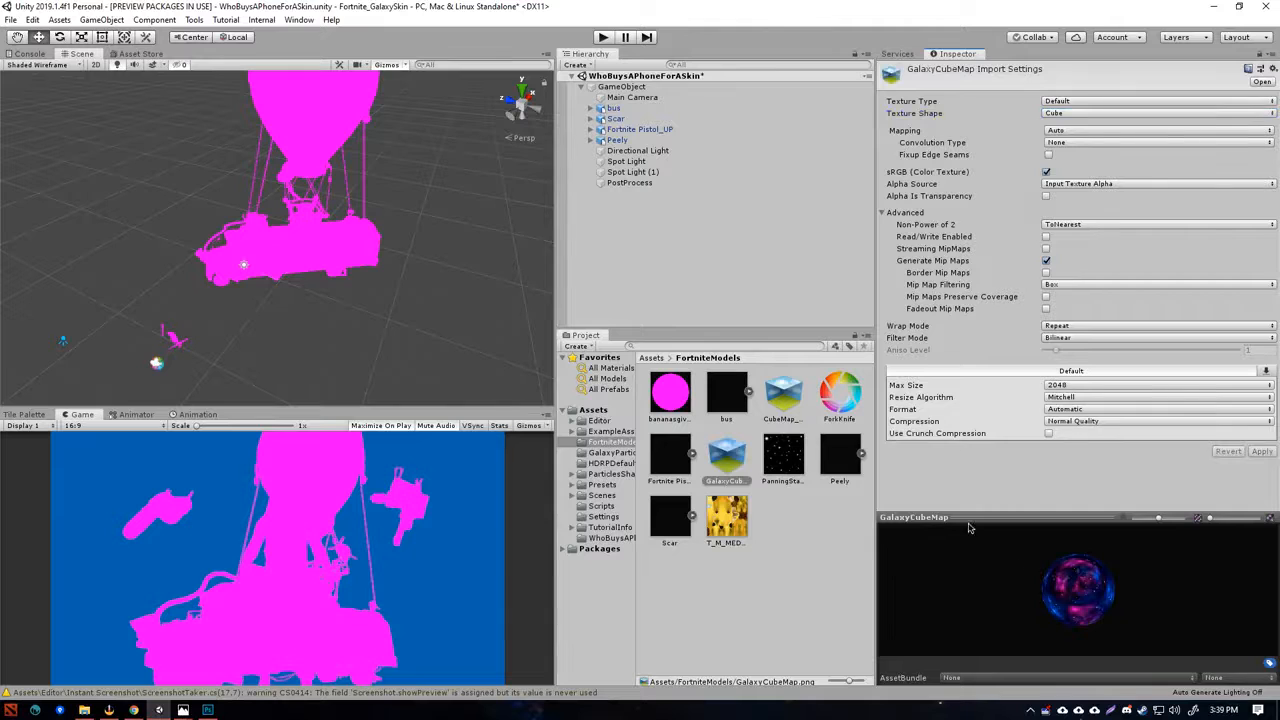
- Enlarge the GalaxyCubeMap preview and rotate its sphere to examine the seams and poles of the cubemap
drag(969, 521, 969, 290)
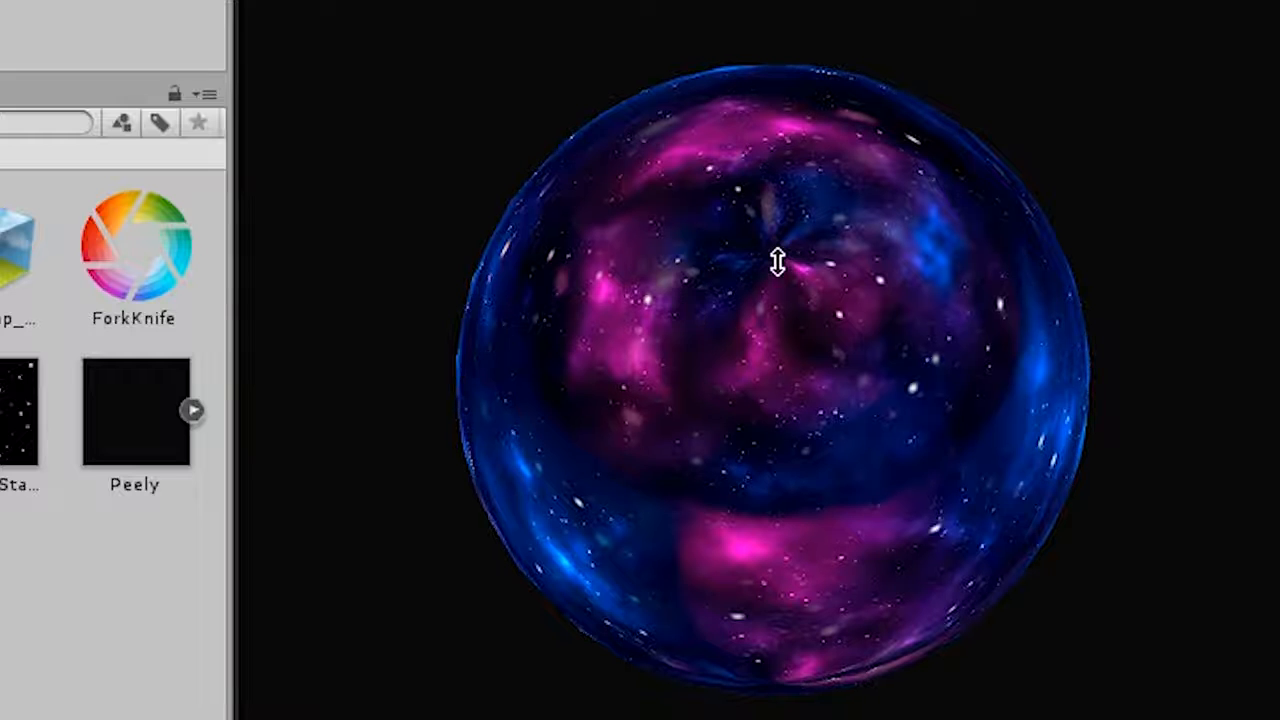
drag(778, 262, 1004, 179)
drag(894, 231, 670, 5)
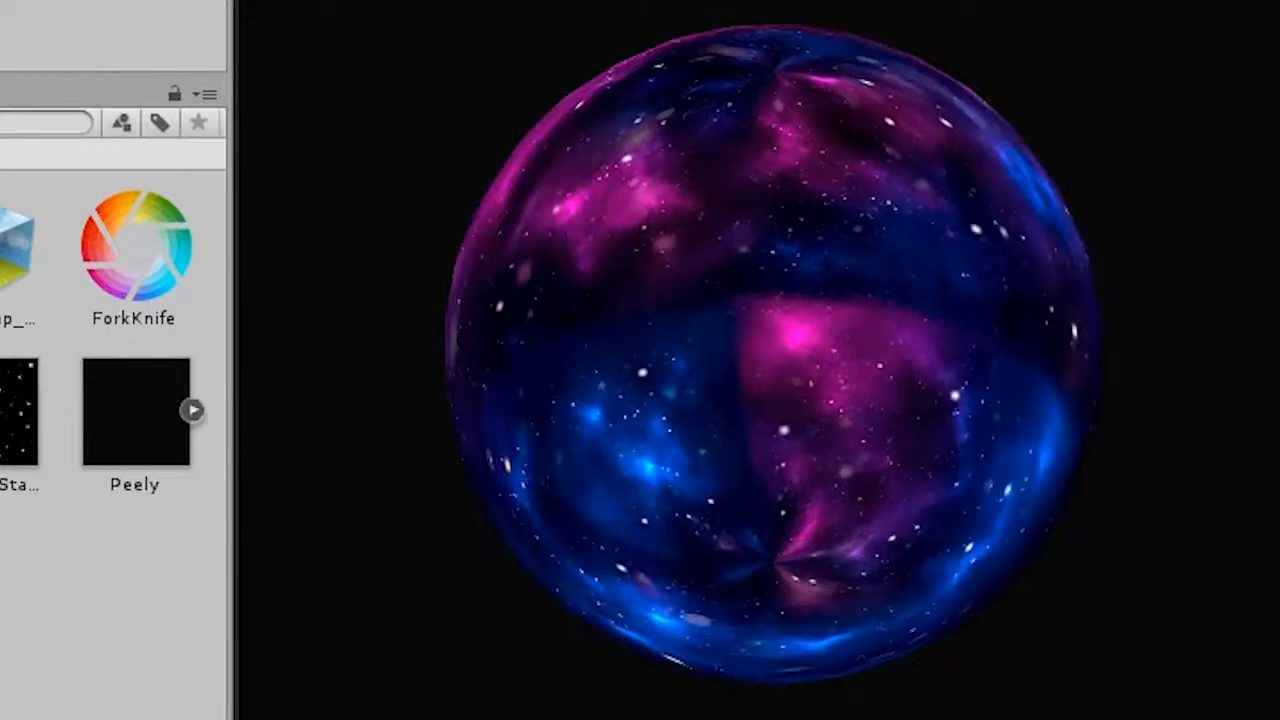
drag(760, 0, 708, 310)
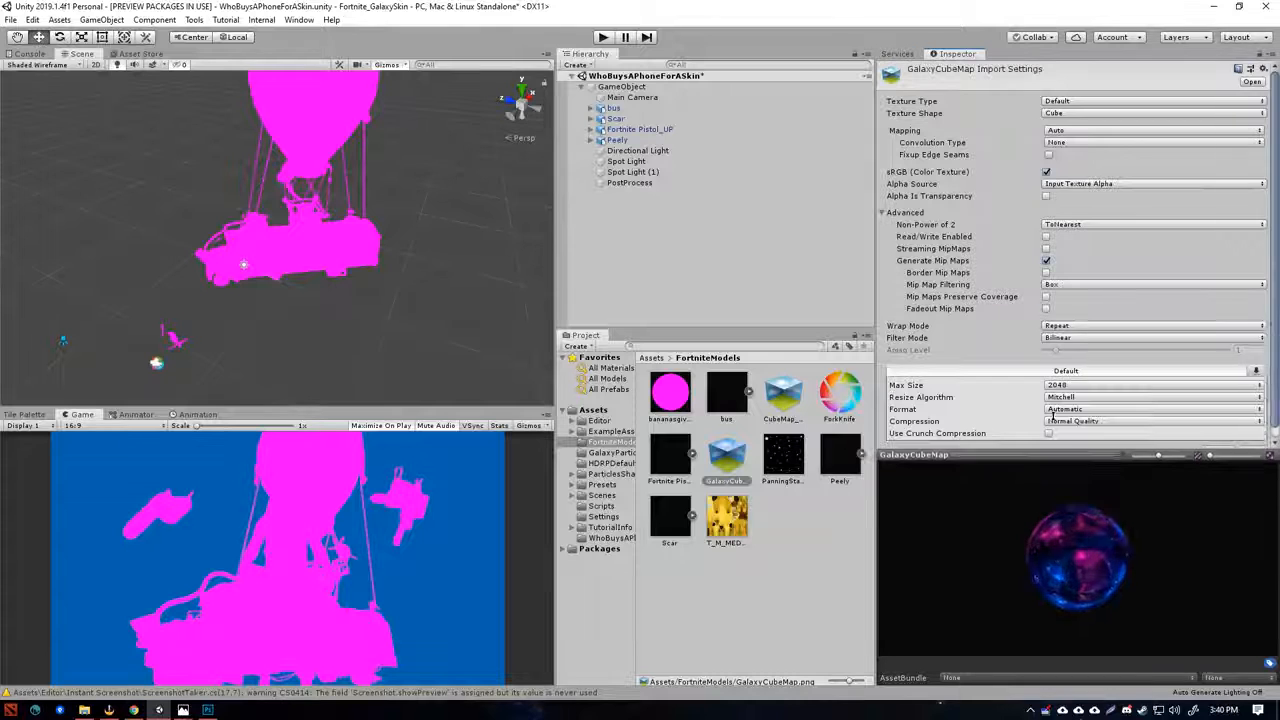
drag(1053, 418, 1083, 459)
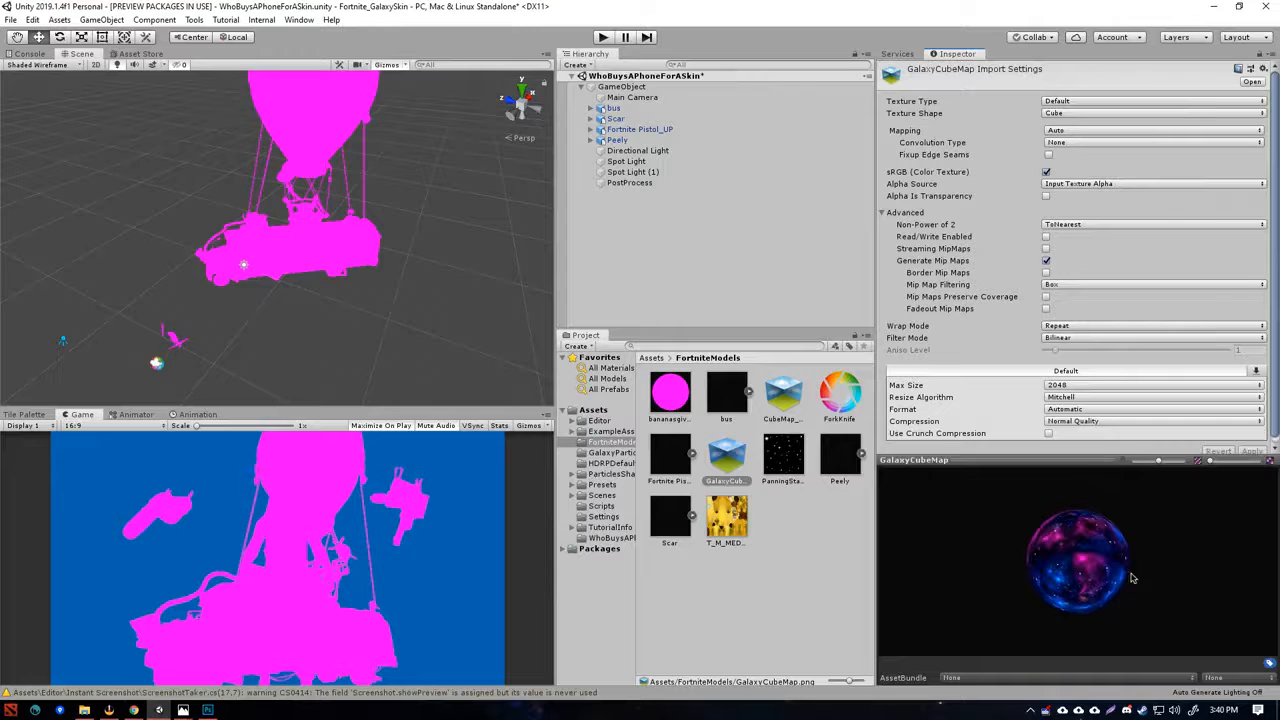
drag(1132, 578, 937, 293)
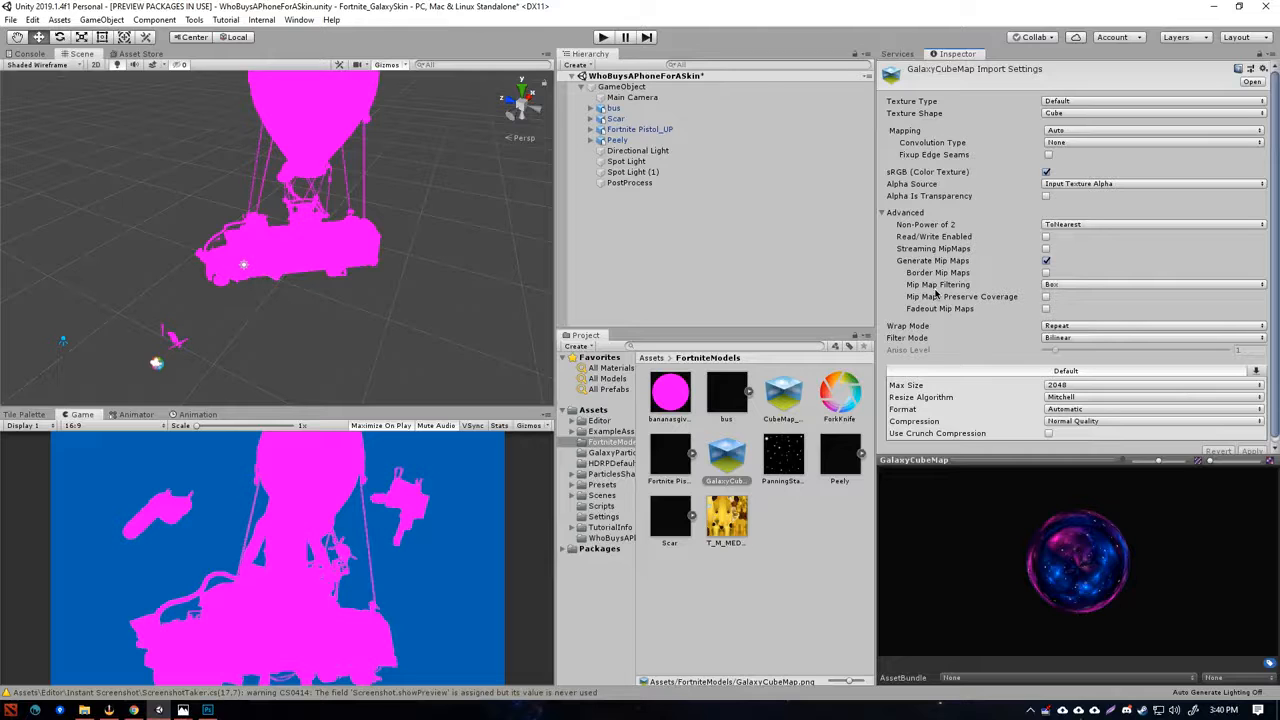
drag(937, 293, 854, 498)
- Create a PBR Graph shader named FortniteGalaxySkin in the FortniteModels folder
click(808, 576)
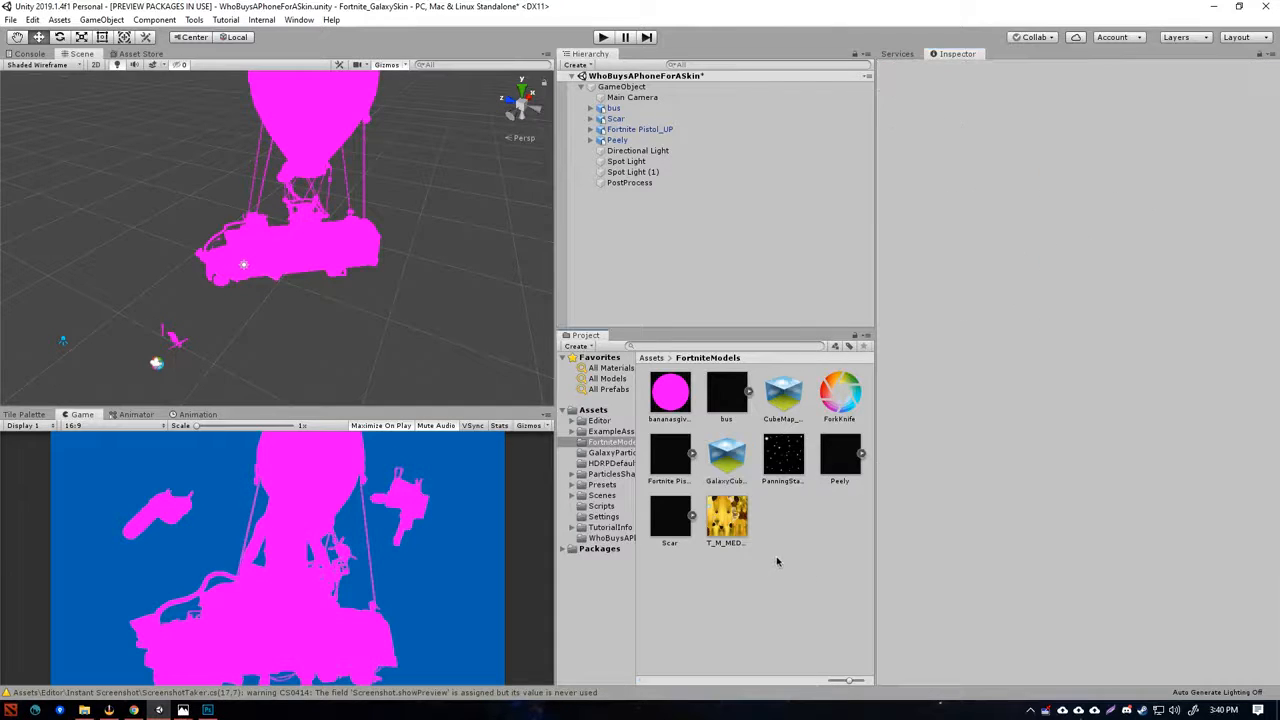
right_click(801, 521)
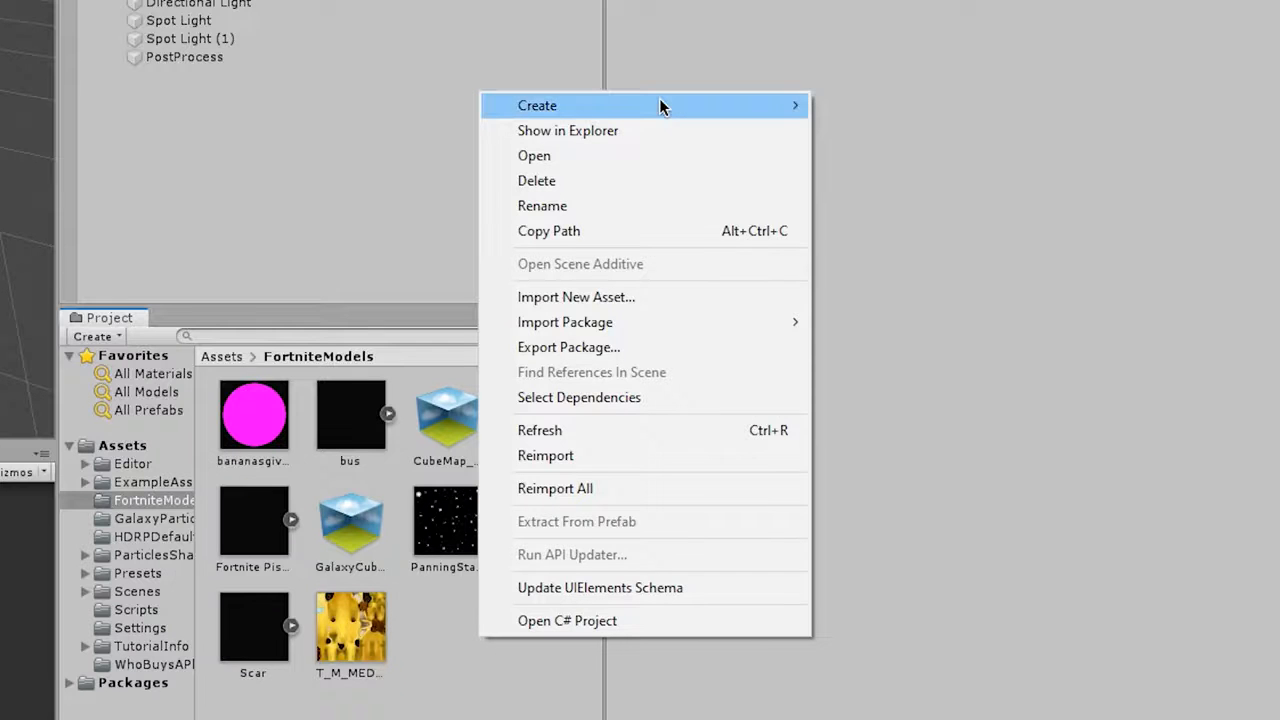
mouse_move(663, 106)
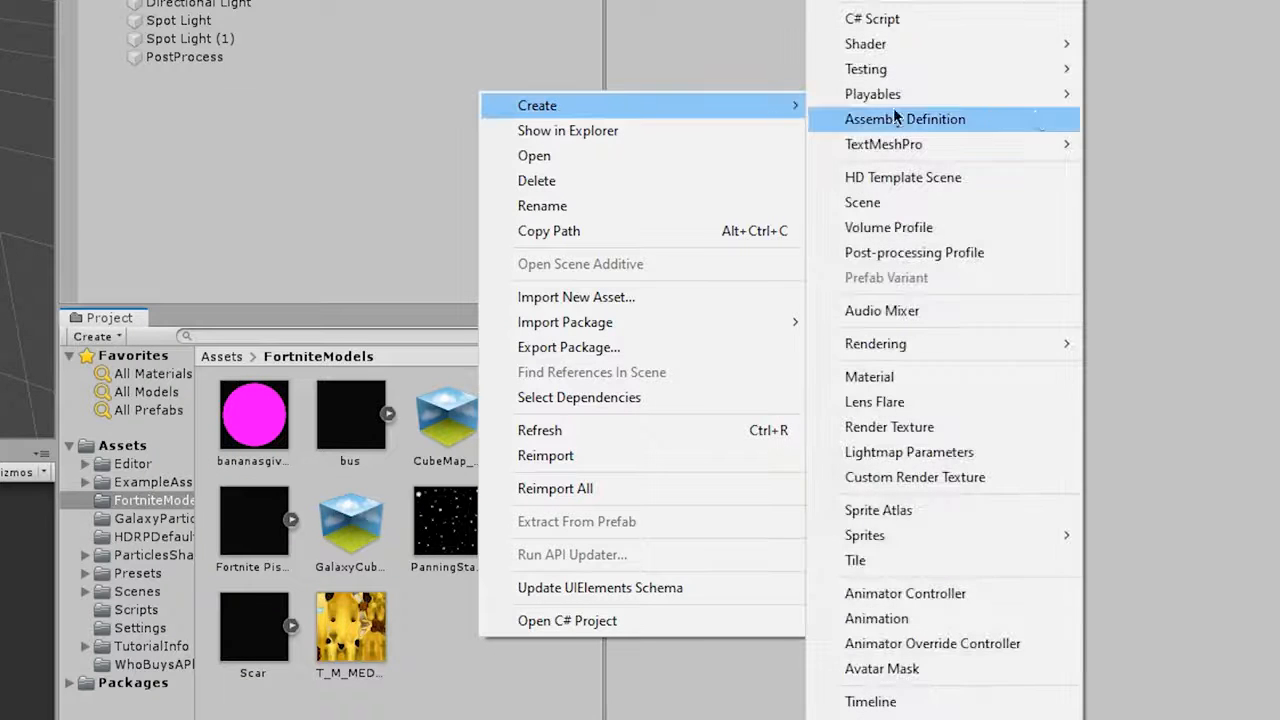
mouse_move(930, 50)
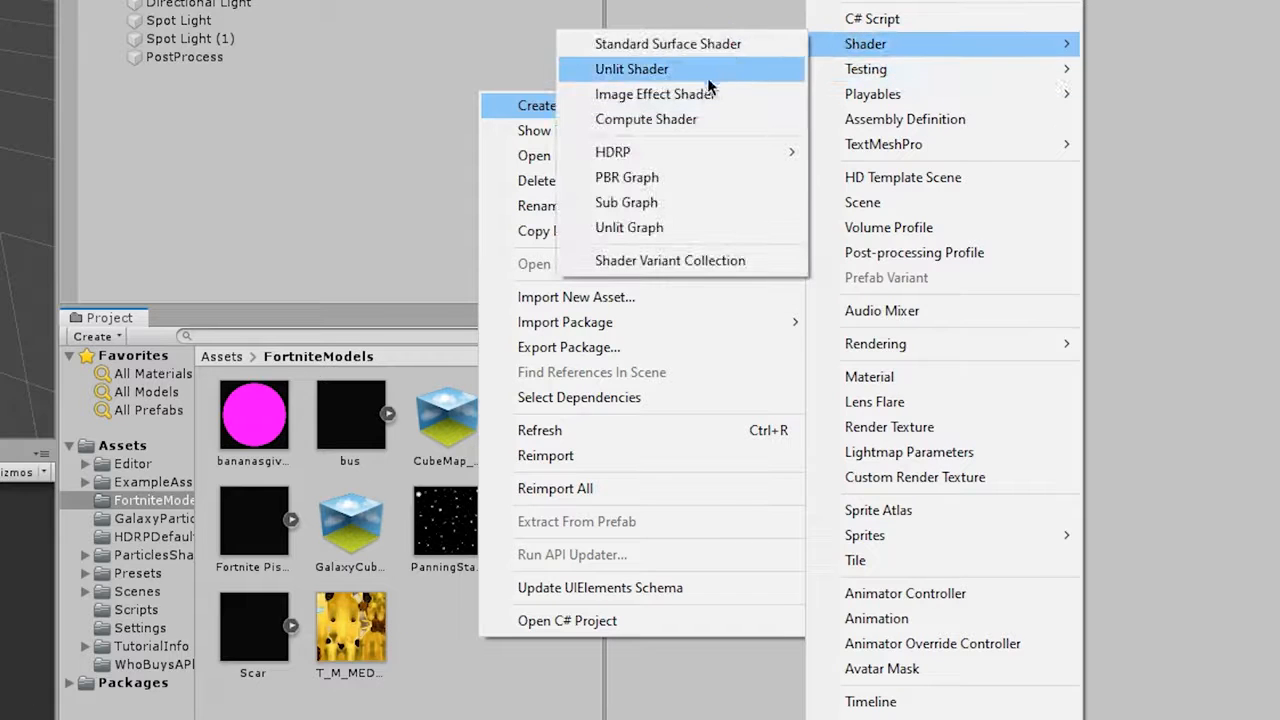
click(623, 177)
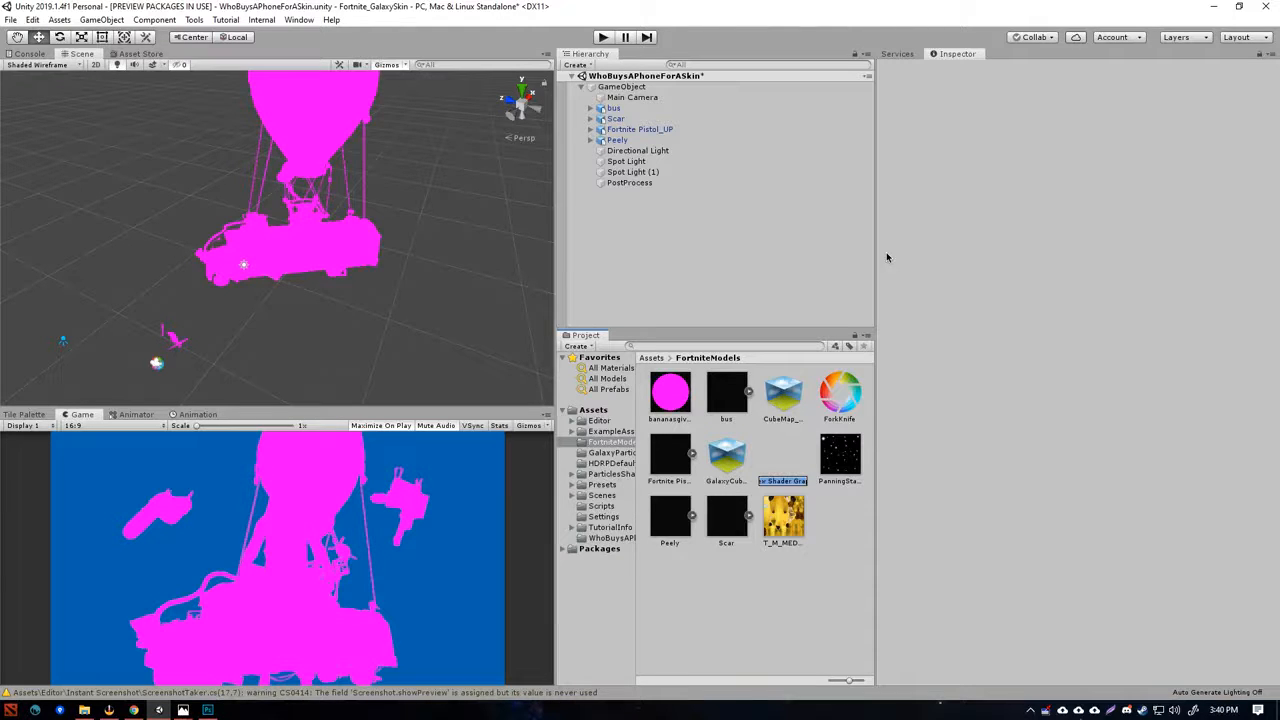
text(FortniteGalaxySkin)
key(Return)
- Open the FortniteGalaxySkin shader graph, hide its main preview and reposition the PBR Master node
click(713, 455)
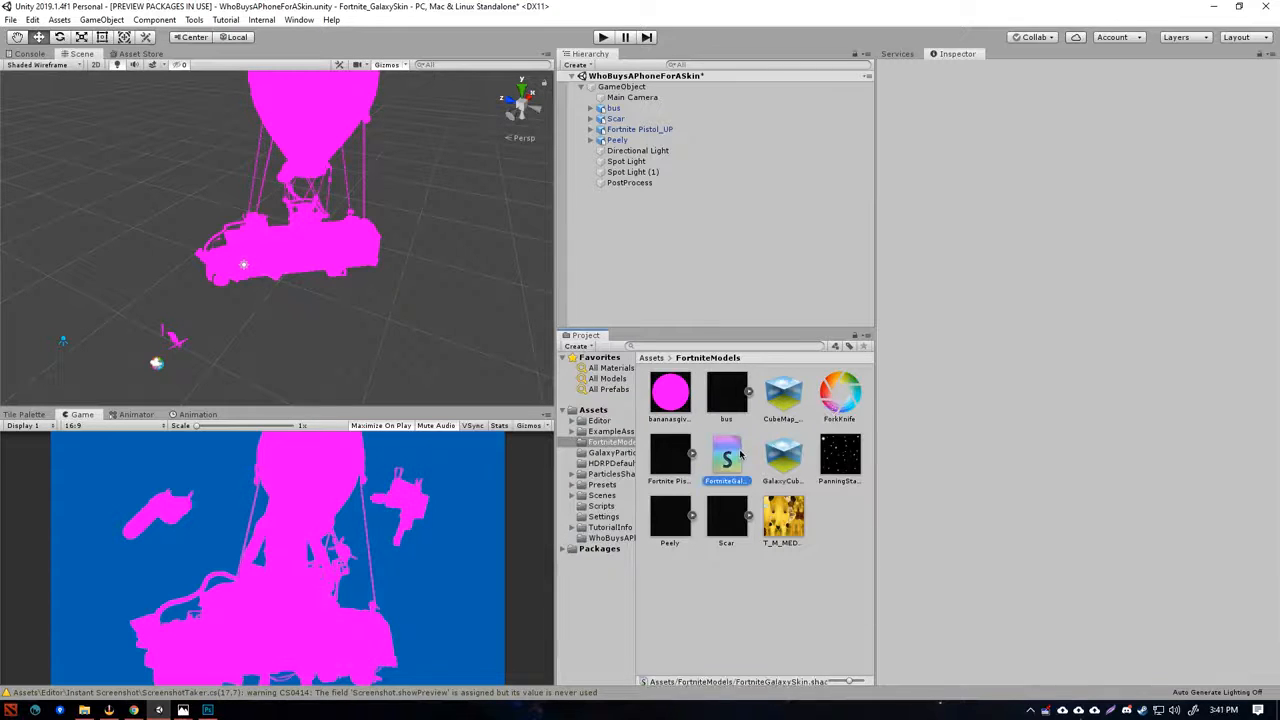
double_click(727, 458)
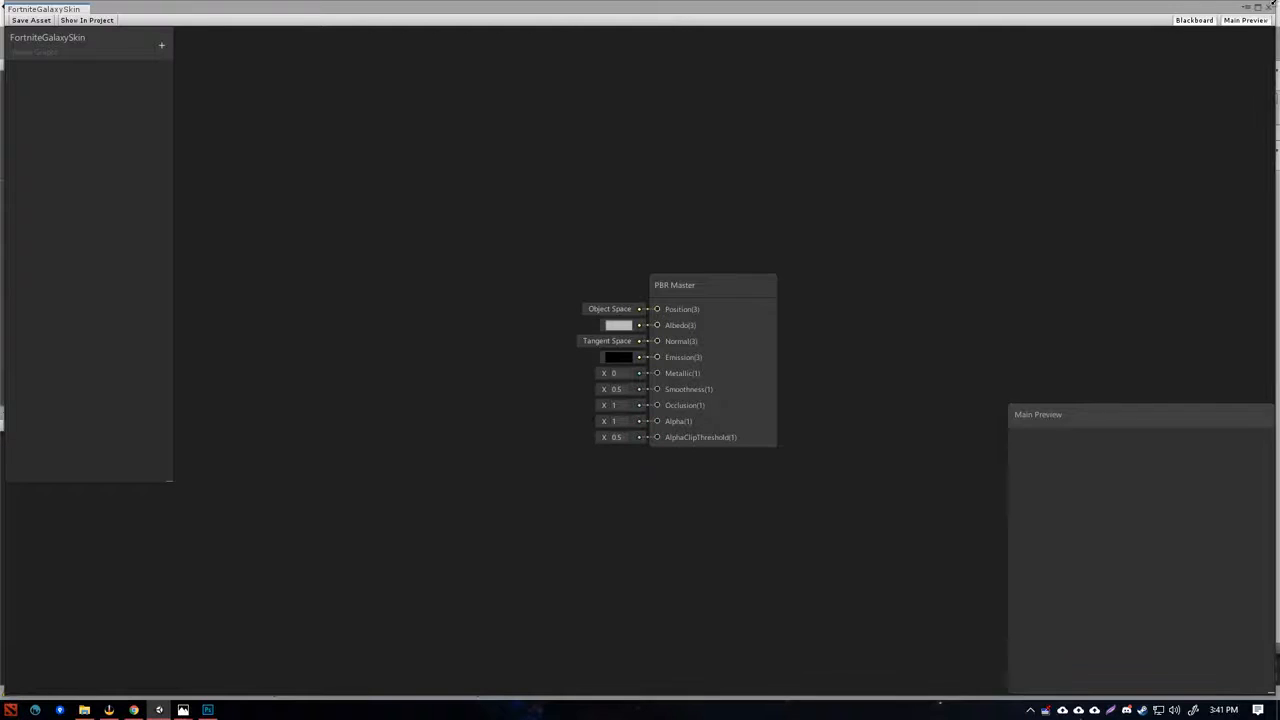
drag(1274, 3, 1053, 168)
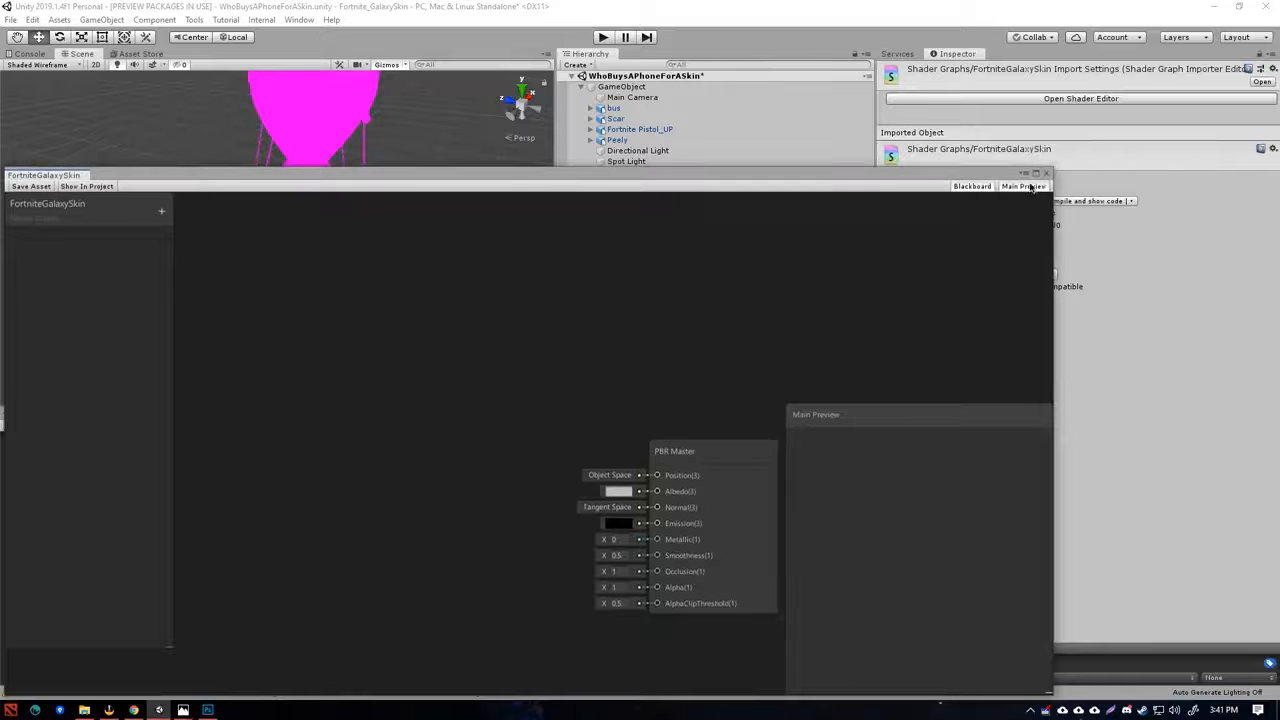
click(1024, 187)
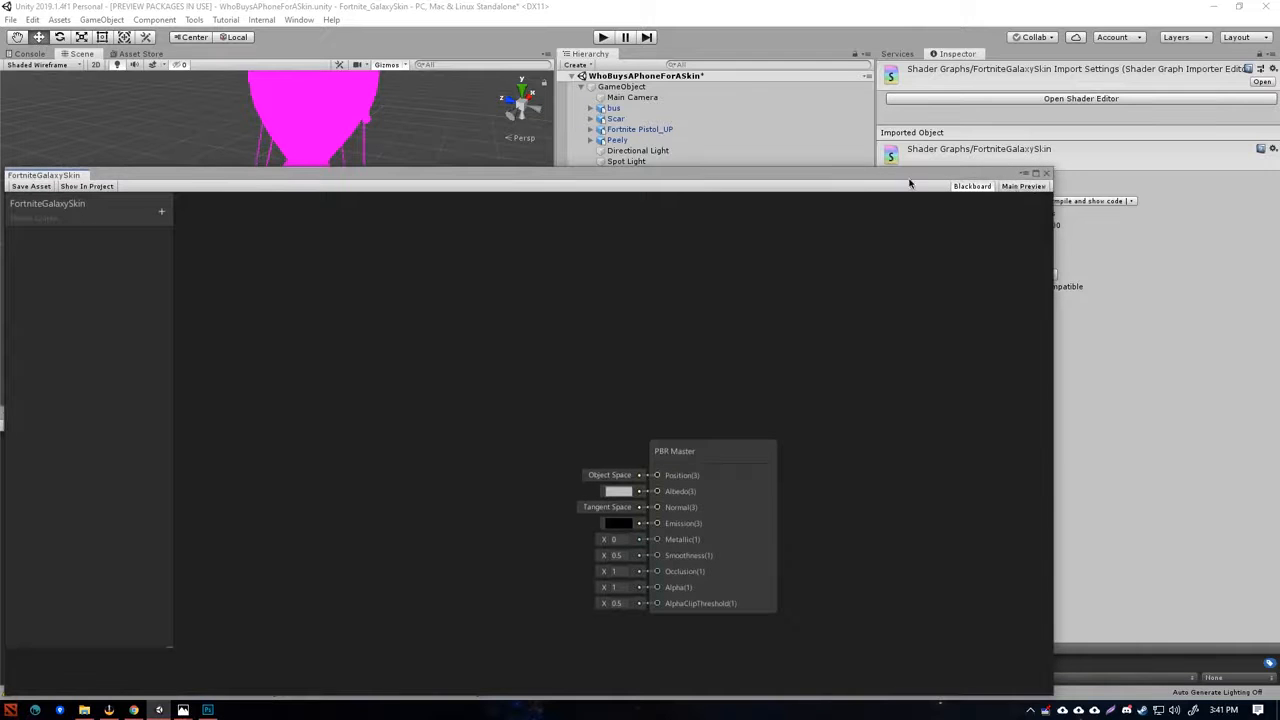
drag(910, 183, 1030, 71)
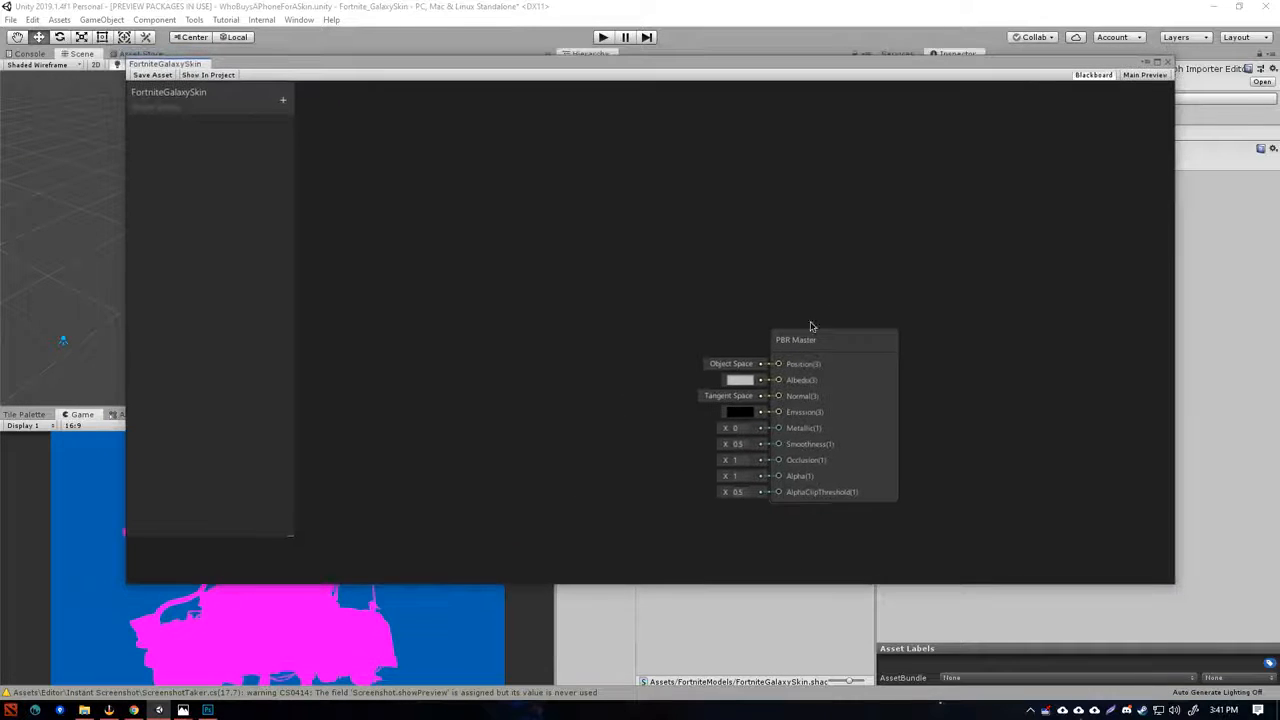
drag(816, 338, 863, 266)
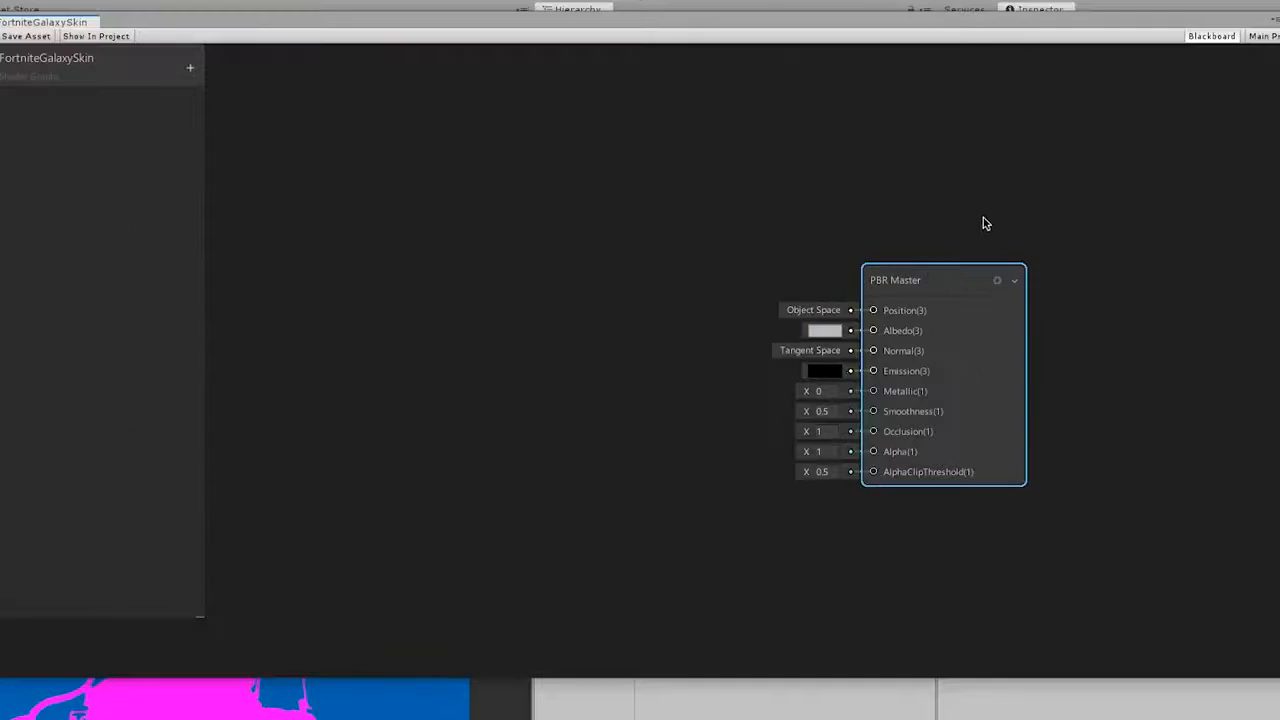
click(985, 224)
drag(780, 205, 874, 506)
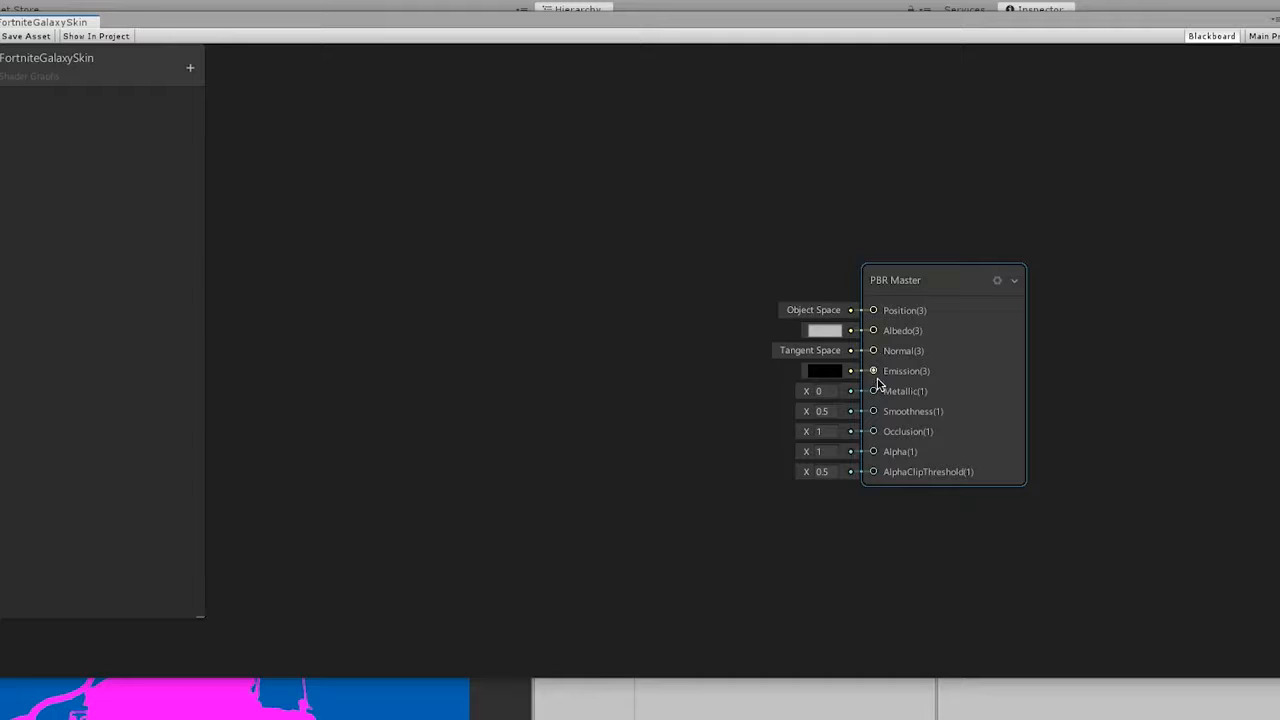
click(652, 427)
middle_drag(582, 374, 680, 357)
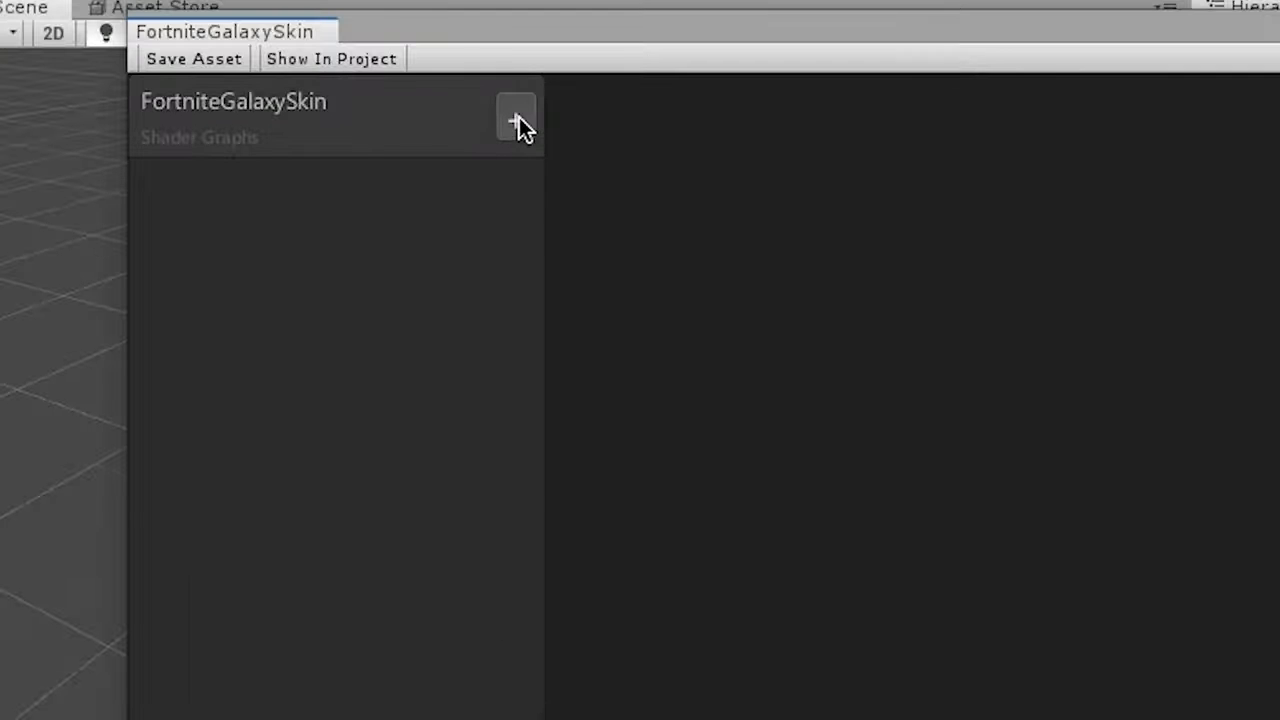
- Add an exposed Cubemap property named GalaxyBackground to the shader graph
click(516, 122)
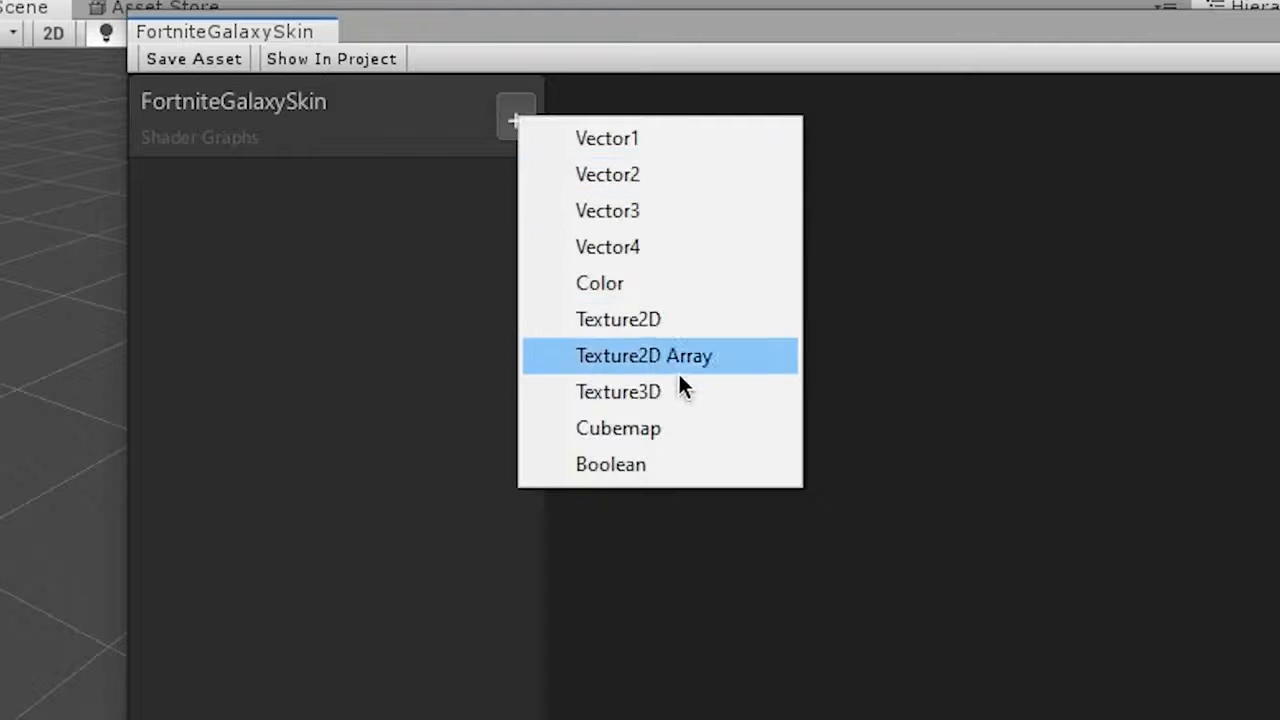
click(618, 428)
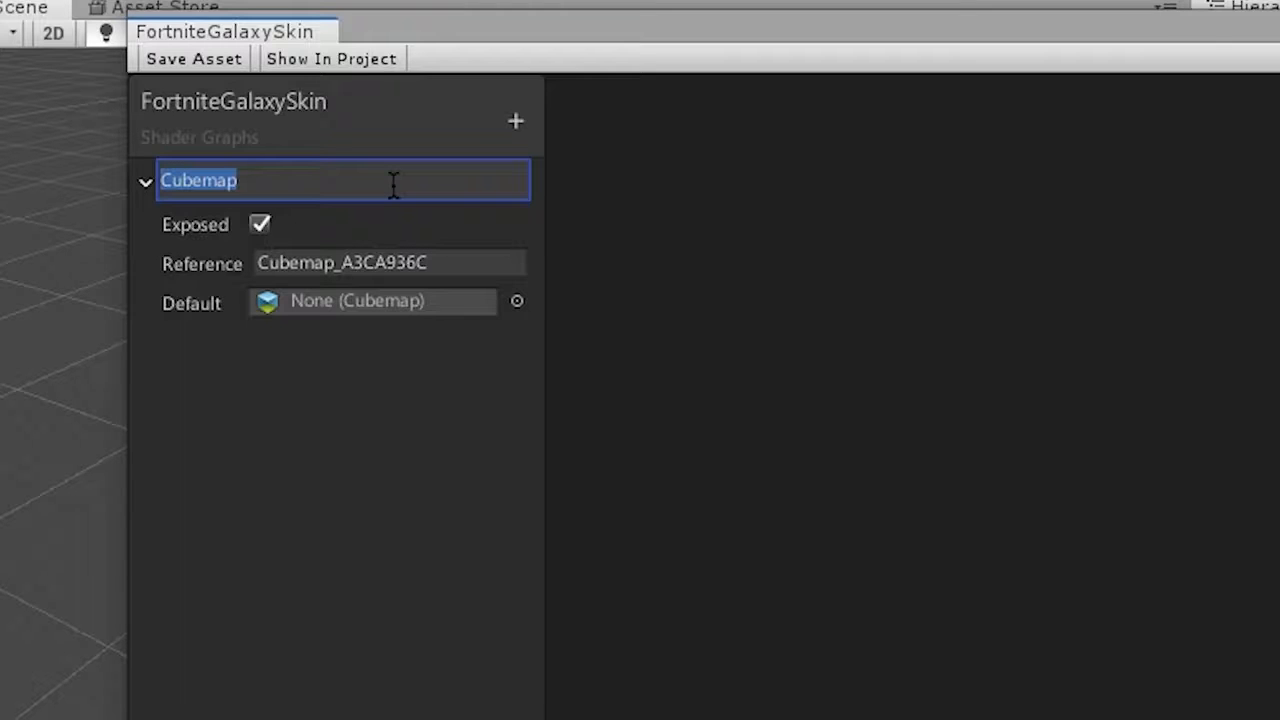
text(GalaxyBackg)
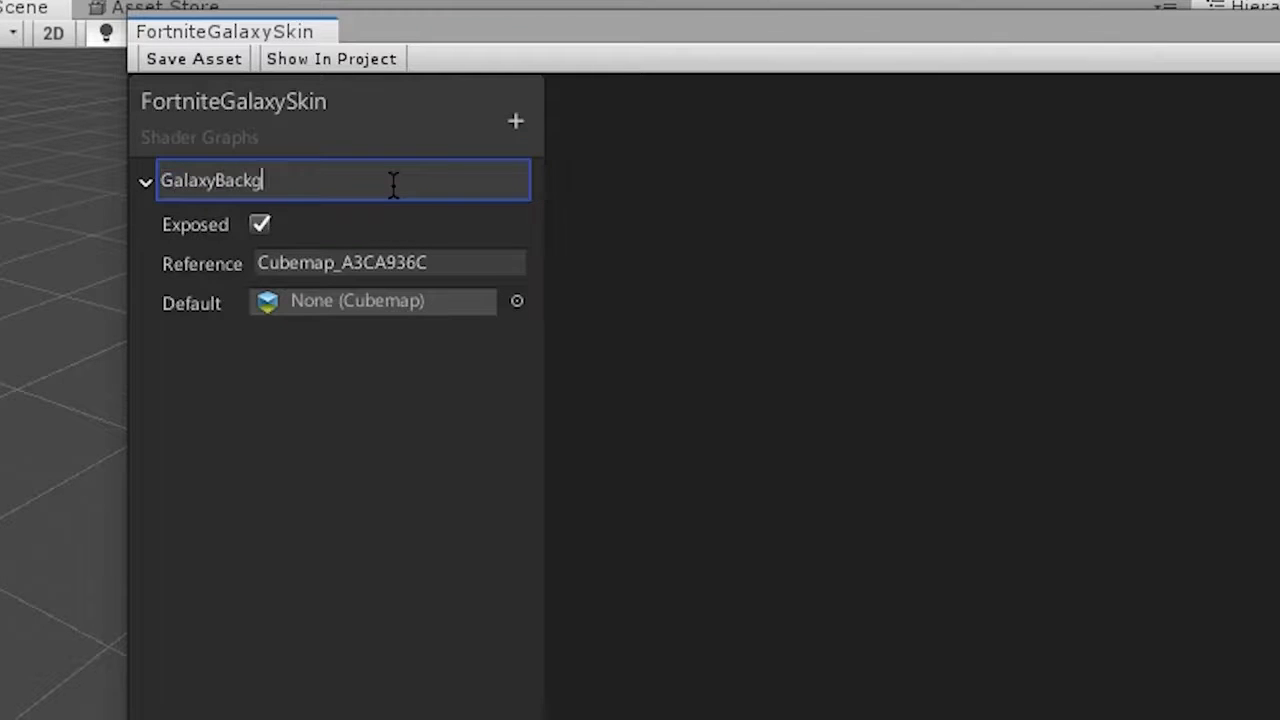
text(round)
key(Return)
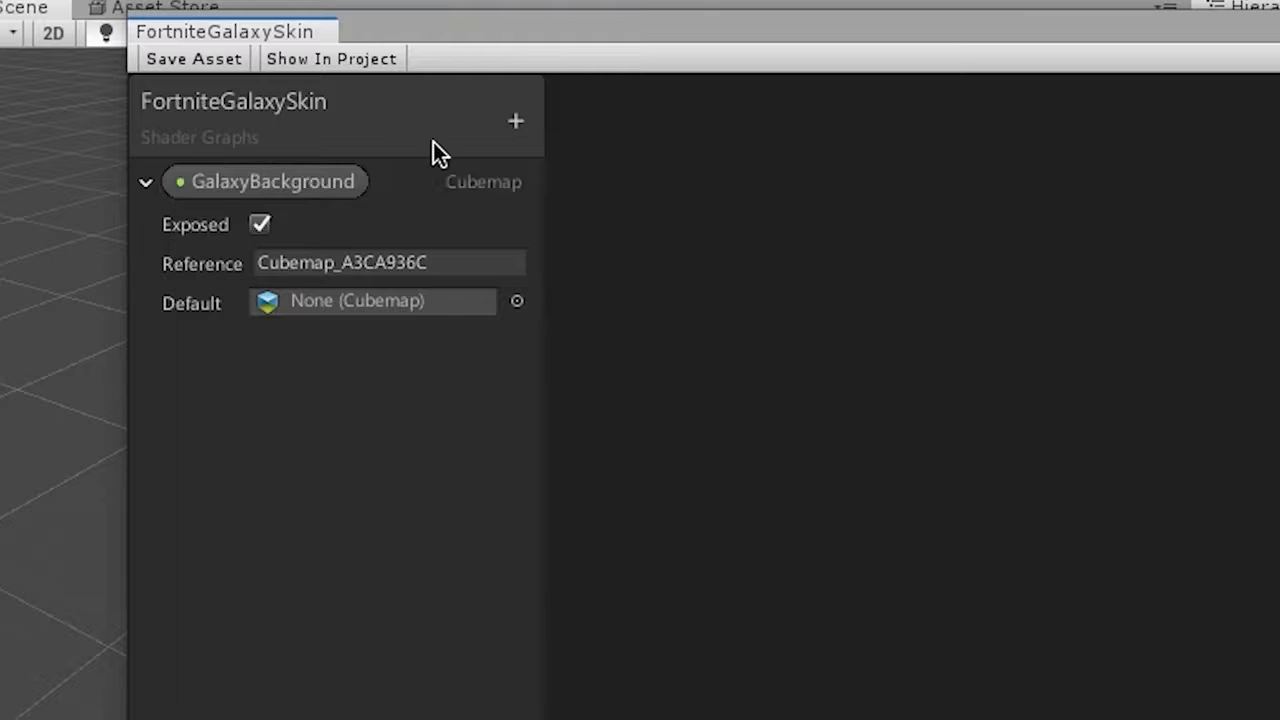
- Set GalaxyCubeMap as the default of the GalaxyBackground property and place the property as a node in the graph
click(408, 312)
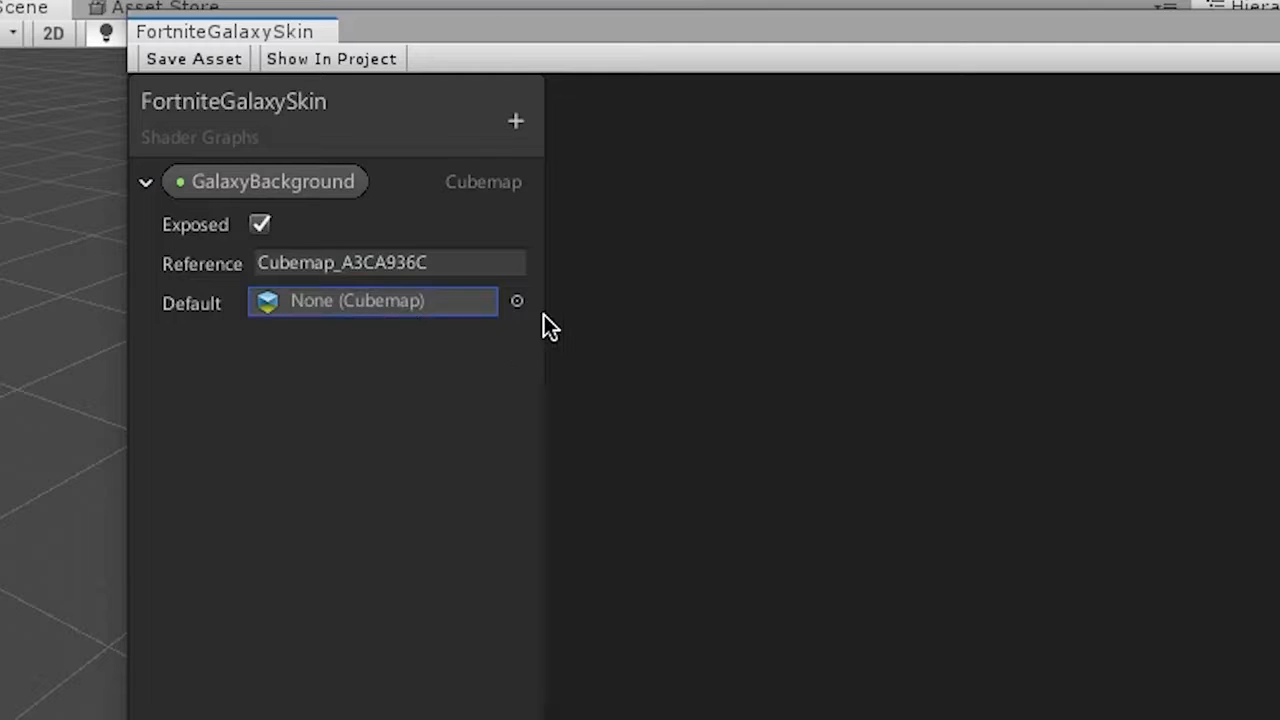
click(516, 302)
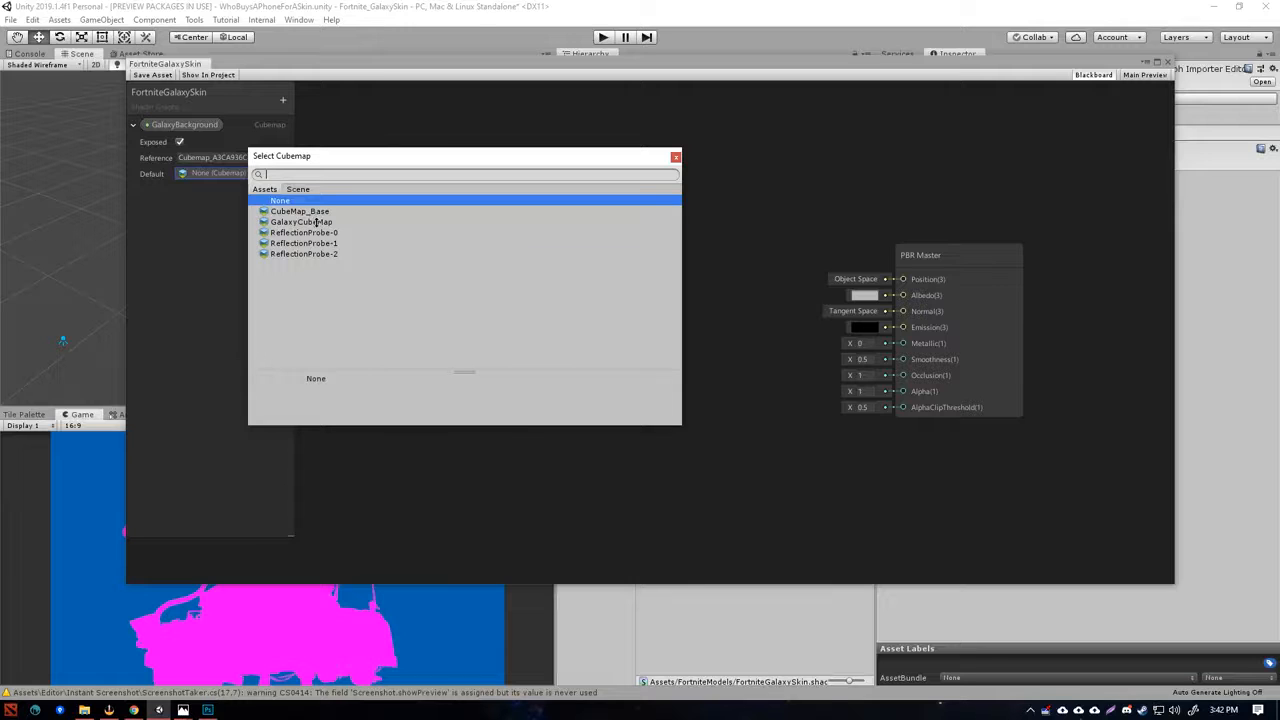
click(316, 222)
double_click(316, 222)
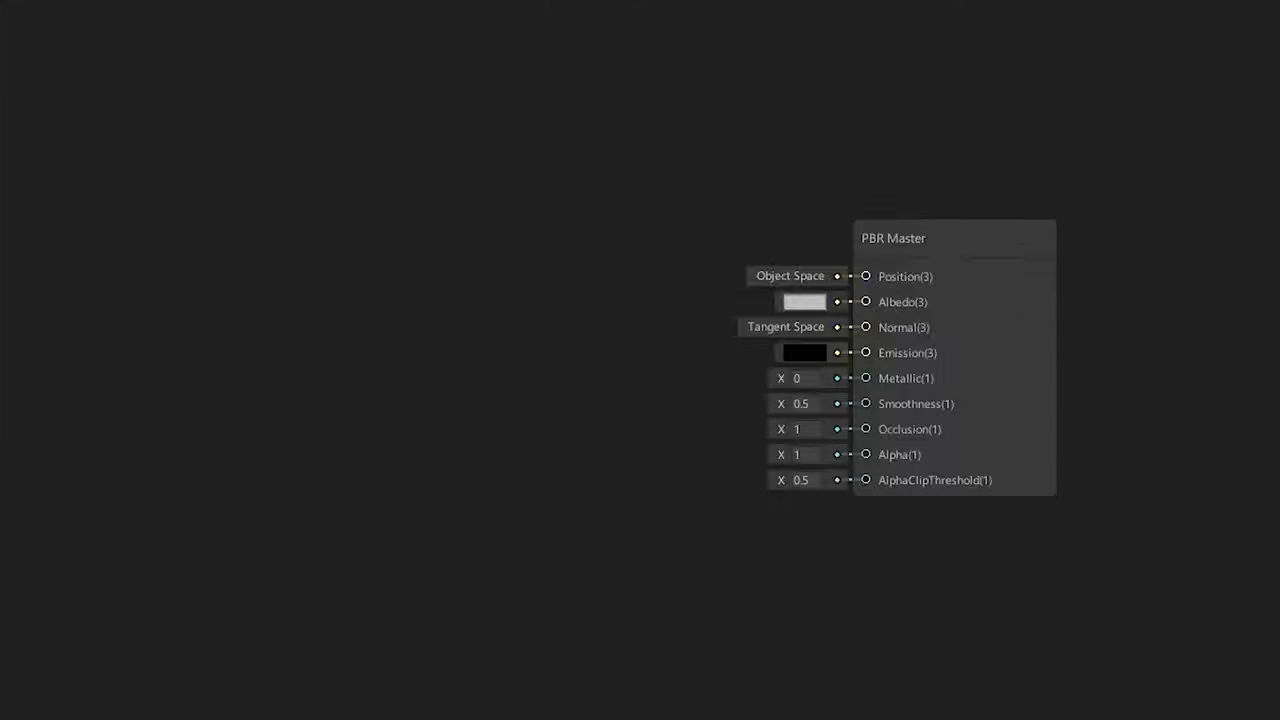
drag(185, 124, 495, 231)
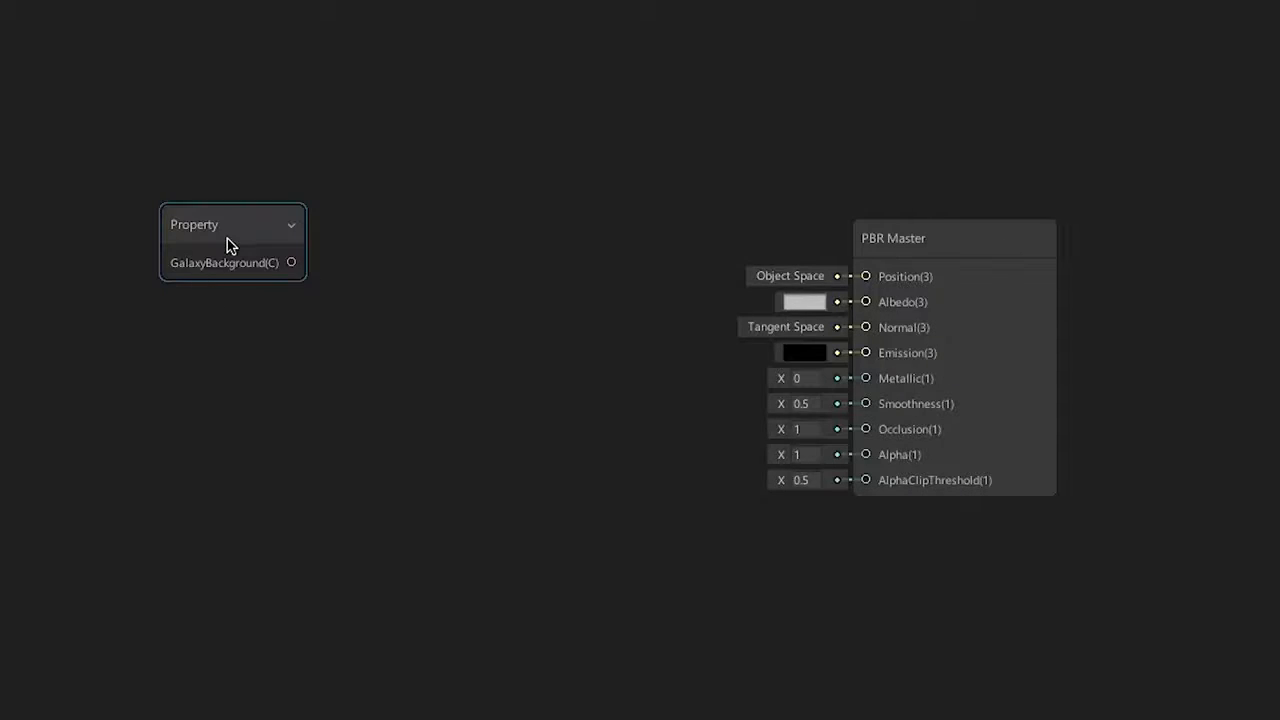
drag(299, 266, 482, 250)
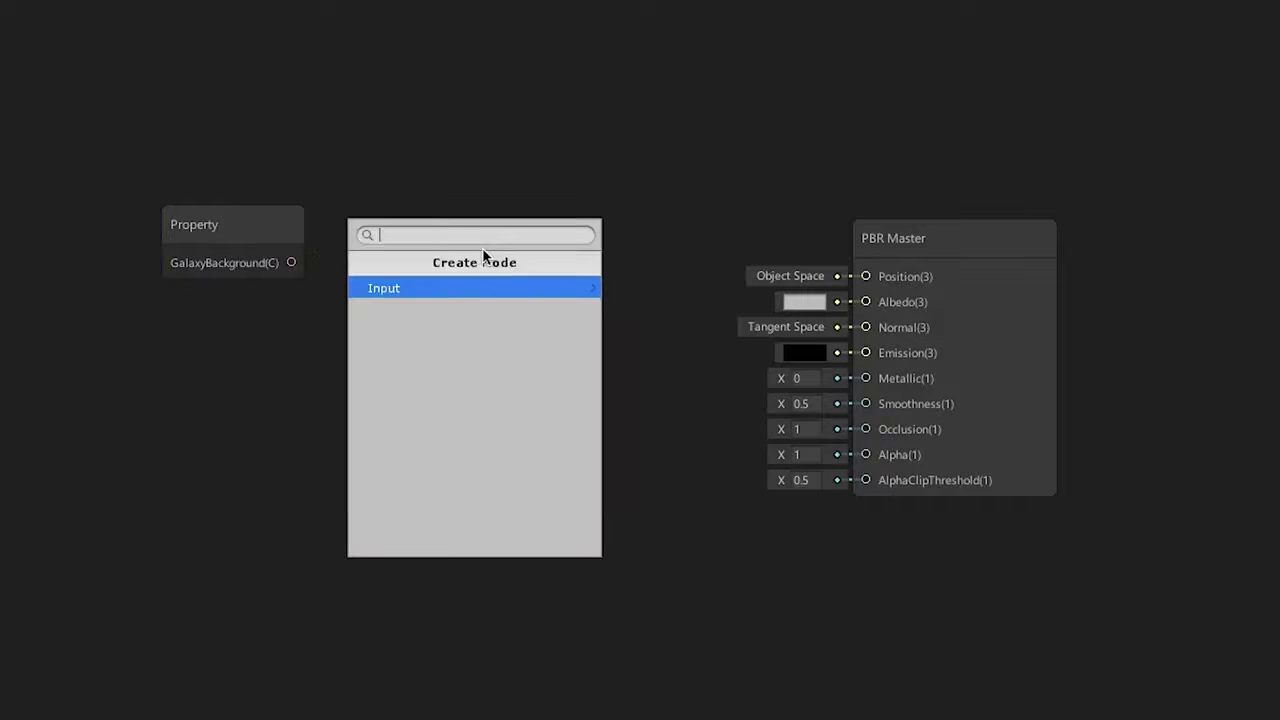
text(cube)
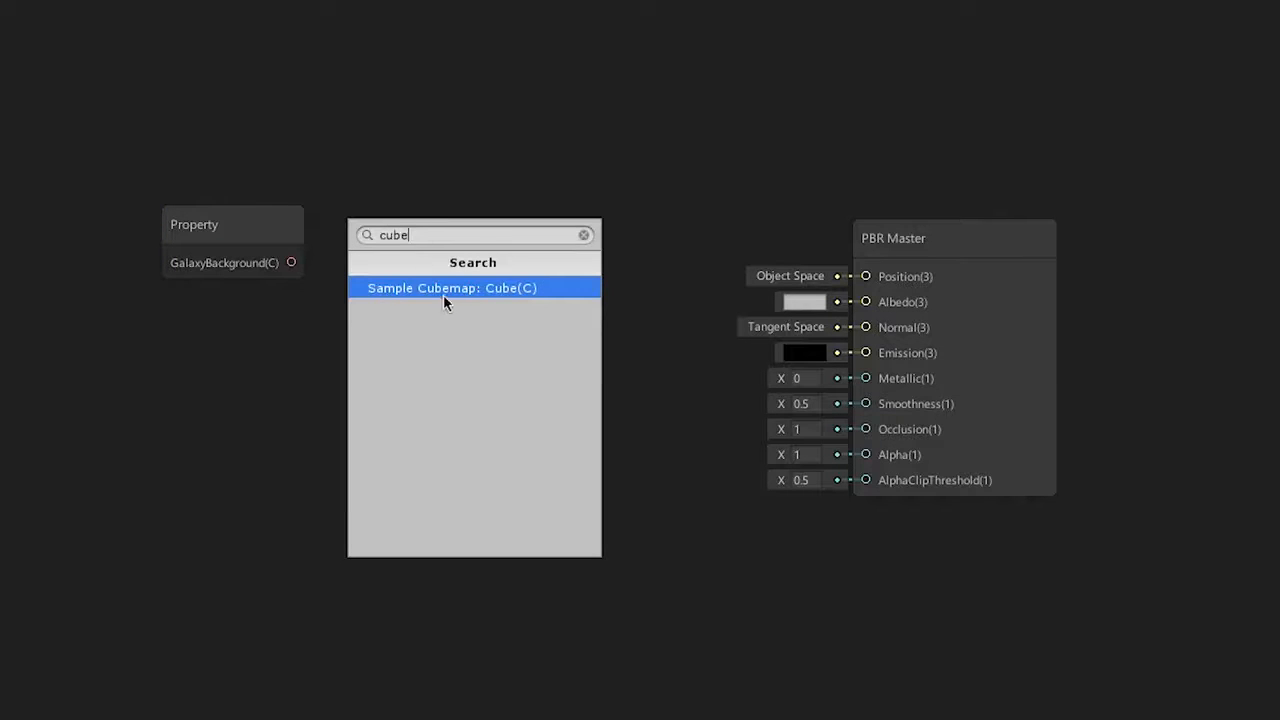
key(Escape)
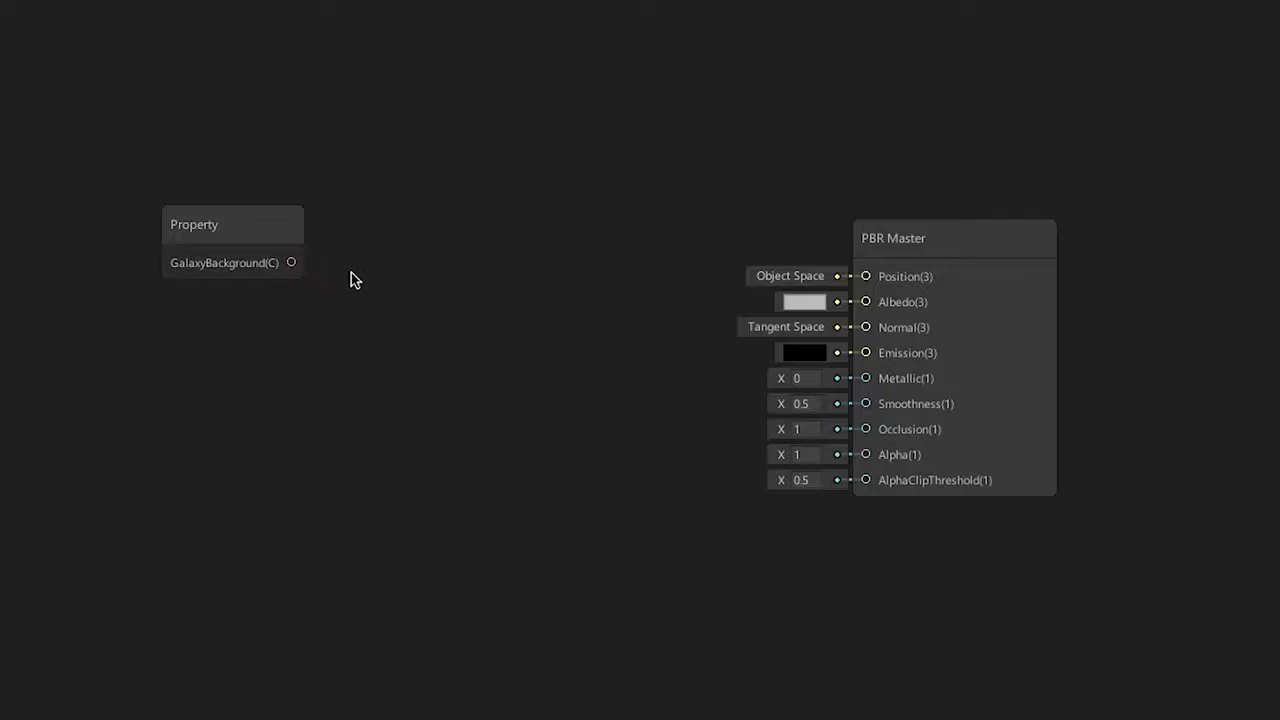
- Add a Sample Cubemap node fed by the GalaxyBackground property and space it away from the property node
drag(300, 266, 394, 237)
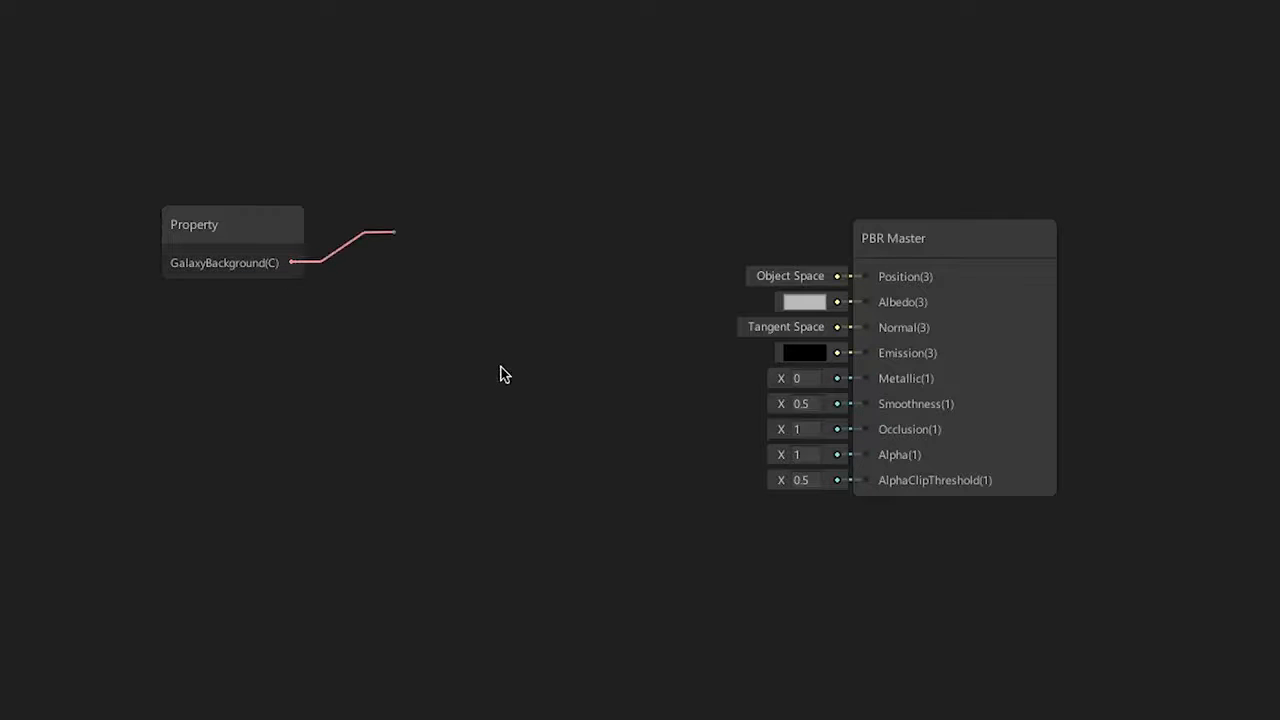
text(cube)
key(Return)
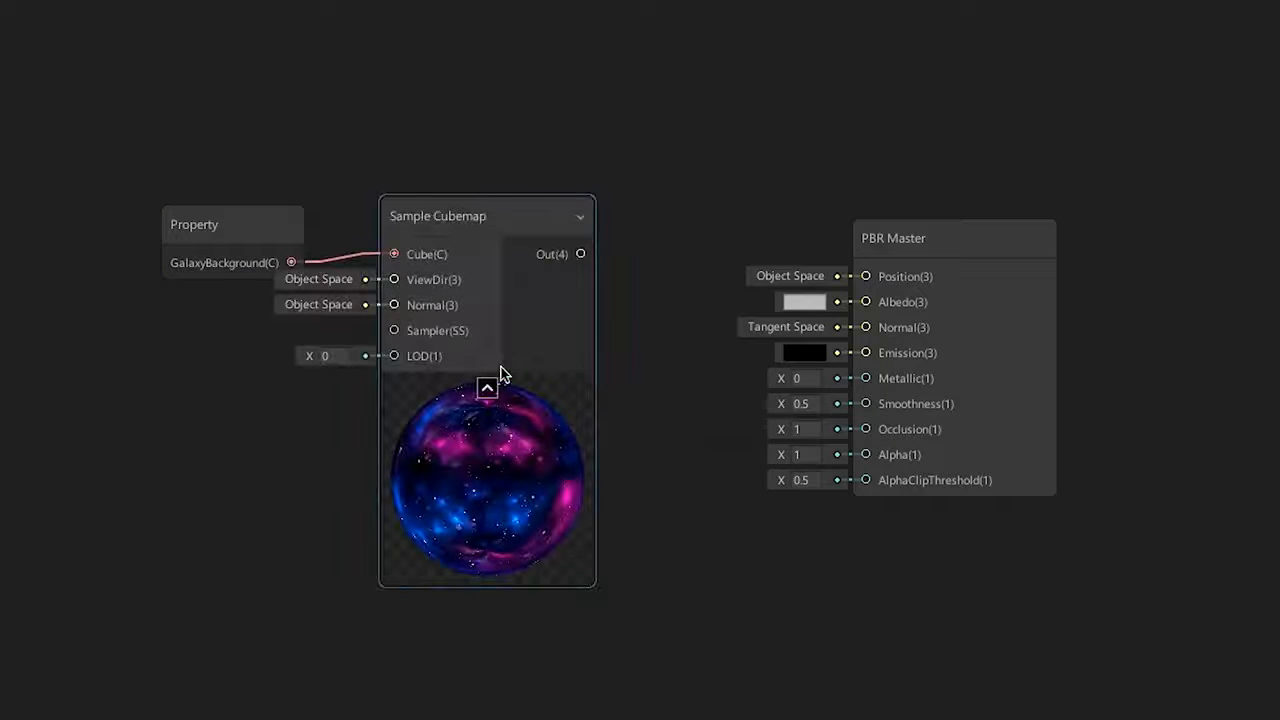
drag(517, 216, 580, 212)
drag(533, 420, 567, 434)
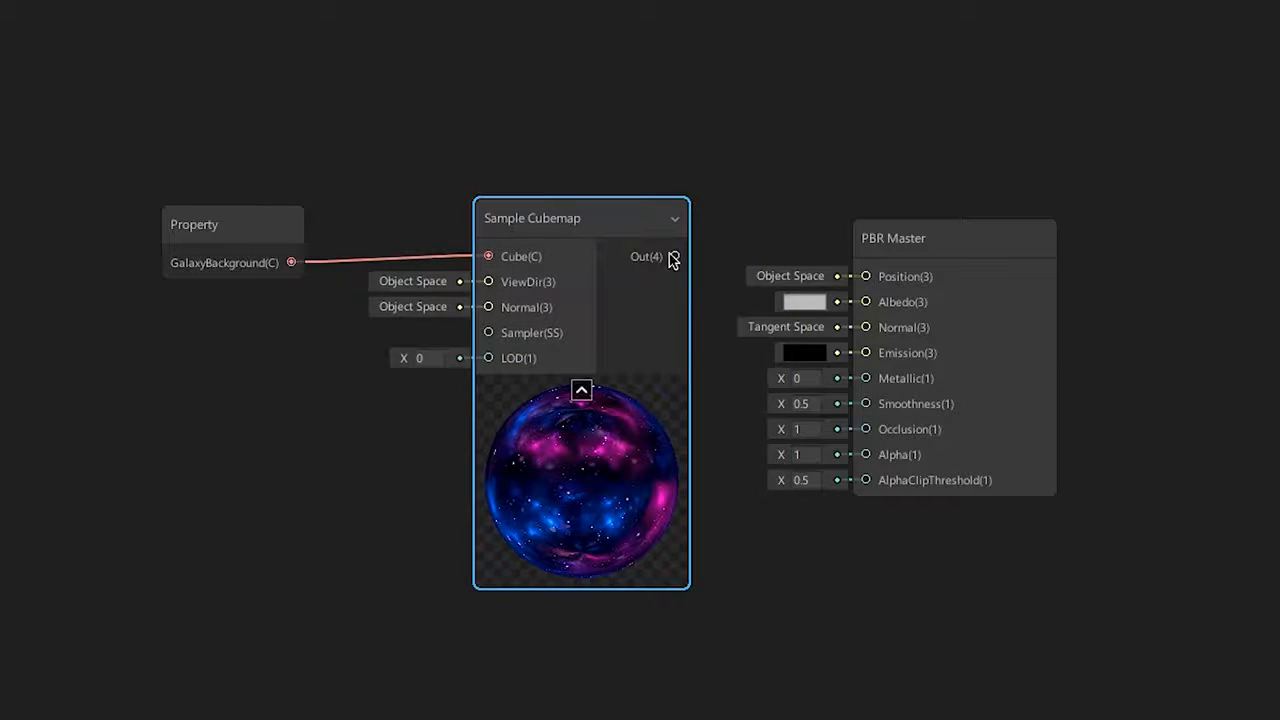
- Connect the Sample Cubemap output to the PBR Master's Albedo and Emission inputs, and close the shader graph
drag(673, 256, 866, 302)
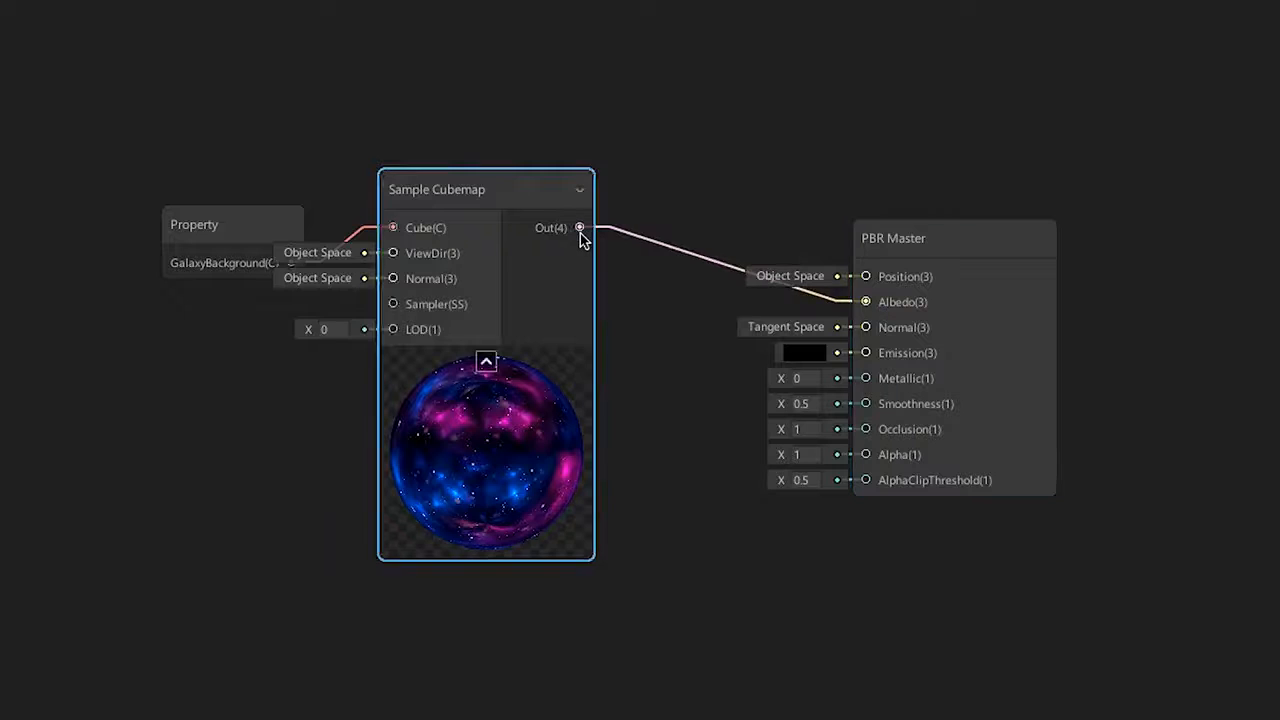
drag(580, 229, 885, 358)
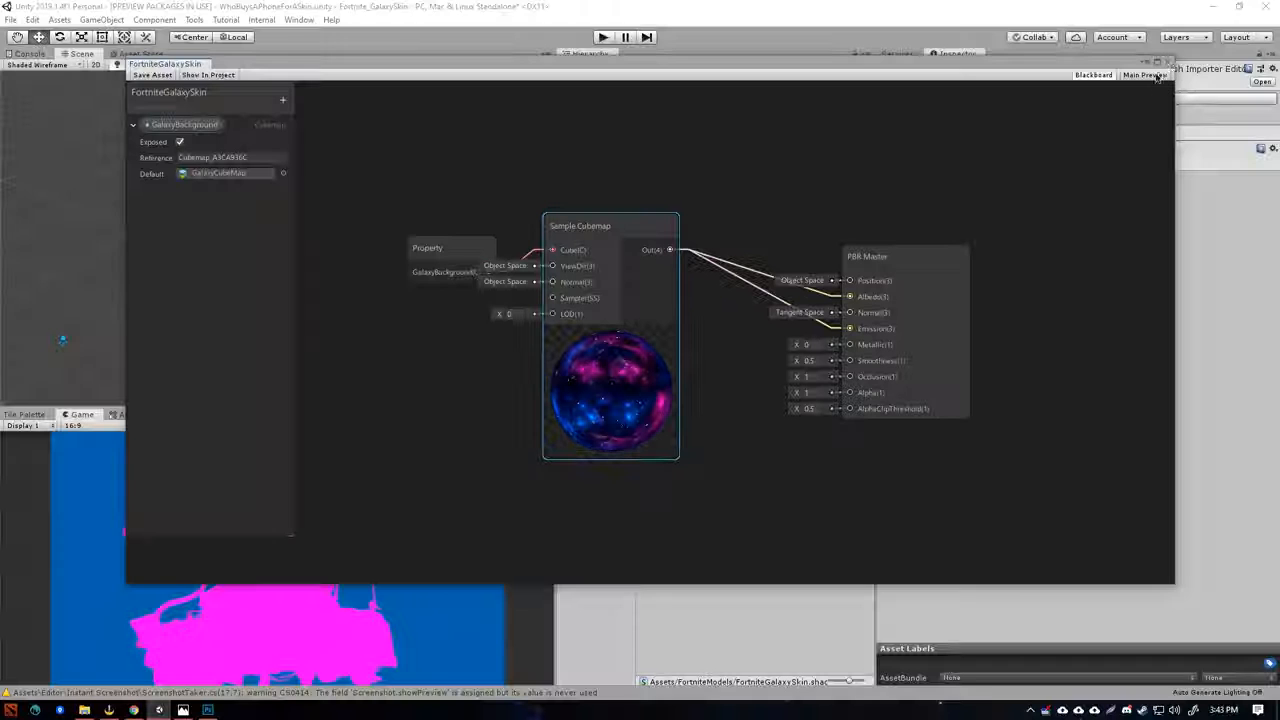
click(1168, 63)
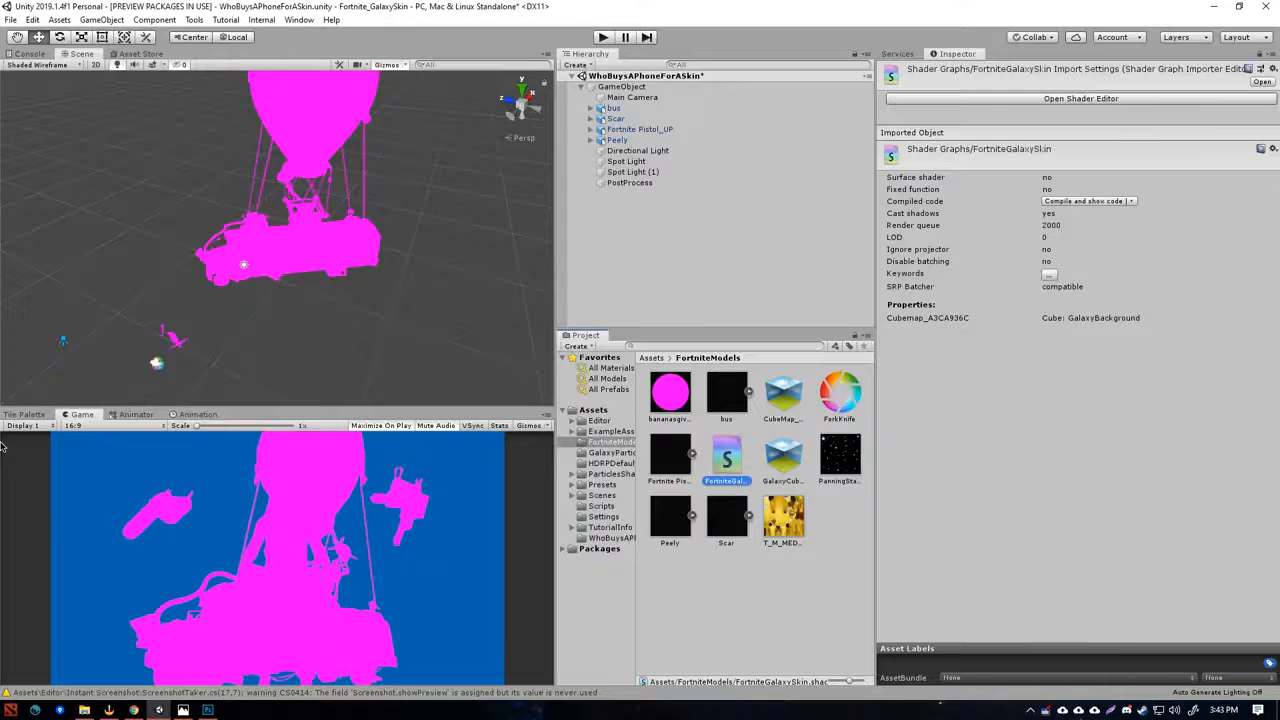
- Assign the FortniteGalaxySkin shader to the bananasgivepotassium material and locate its GalaxyBackground cubemap in the project
click(672, 392)
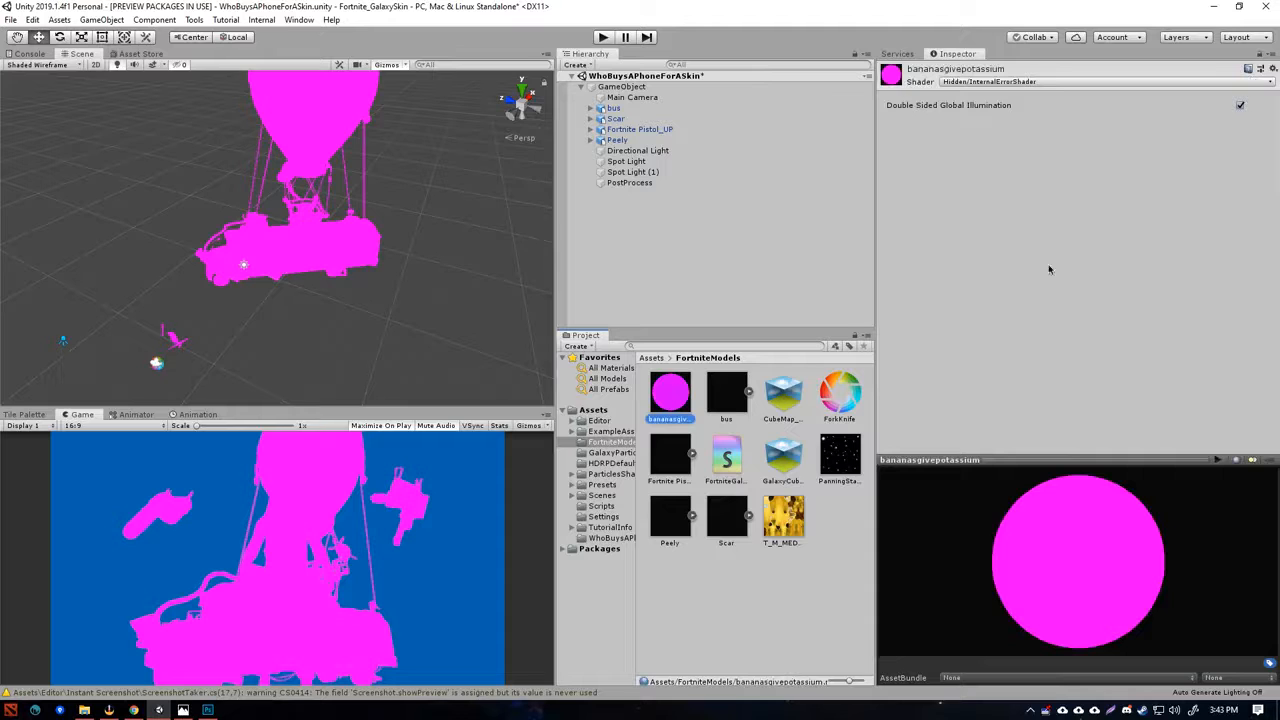
click(1000, 82)
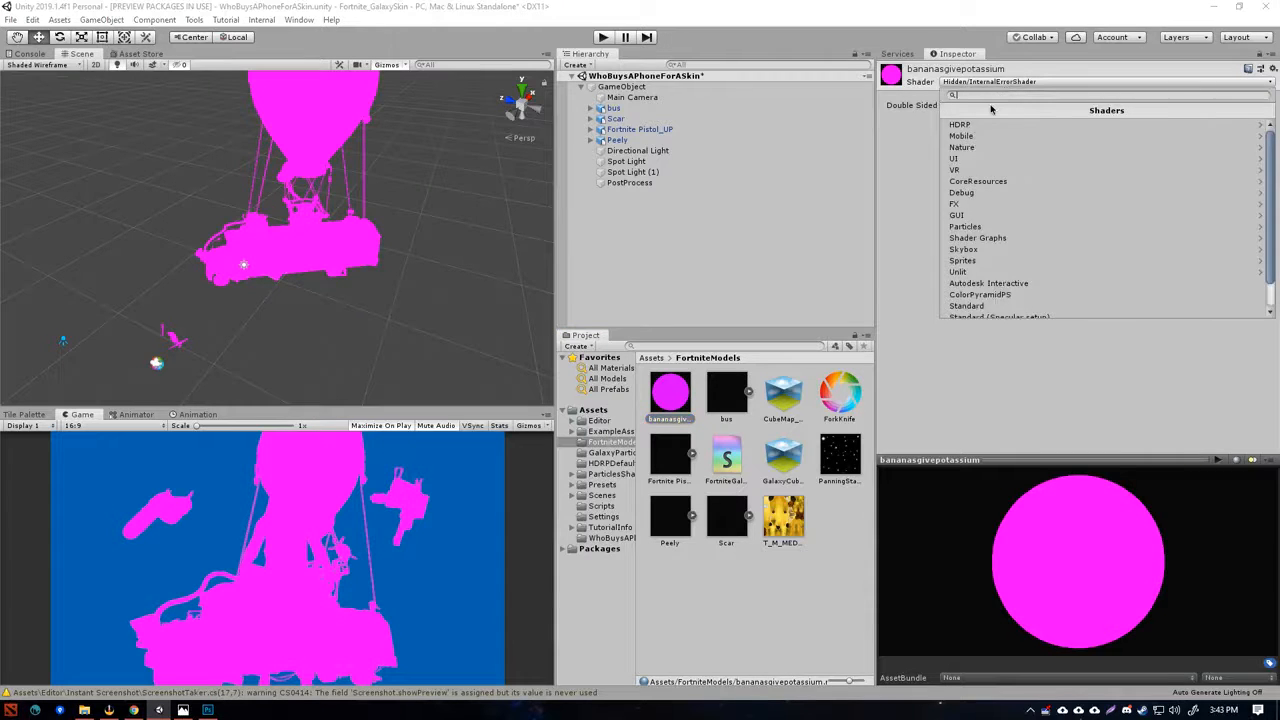
text(galax)
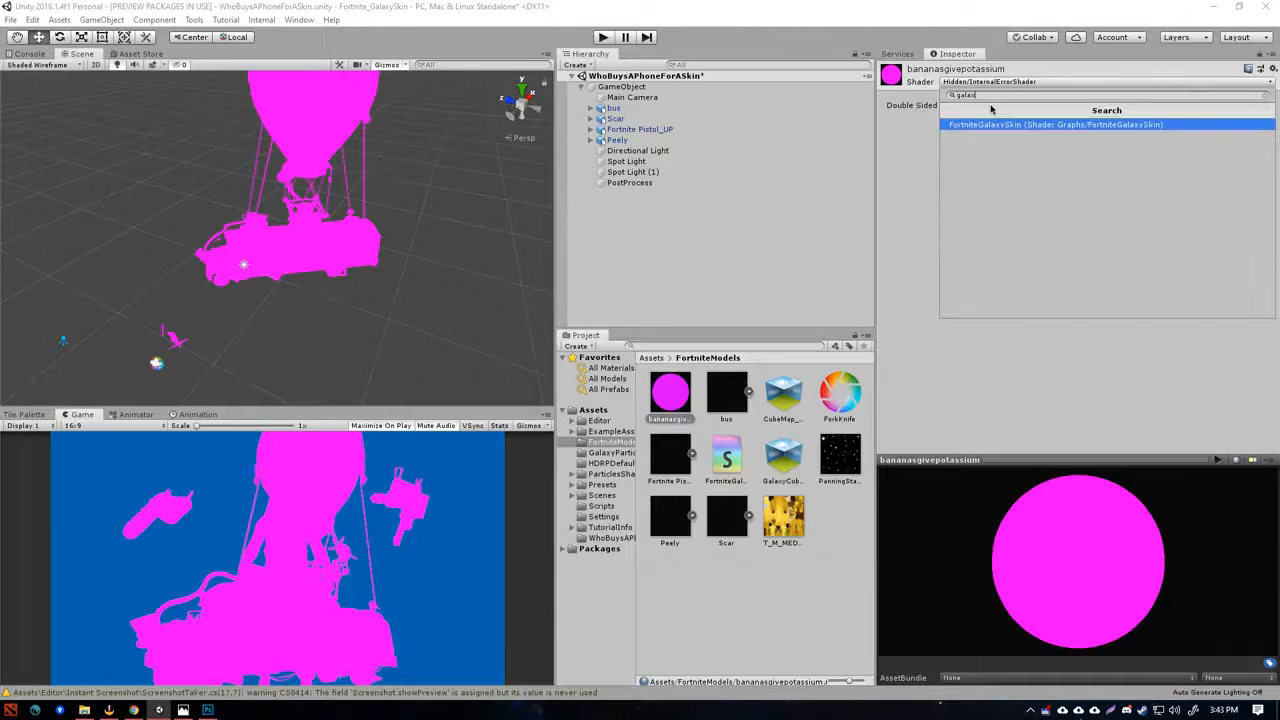
click(1018, 125)
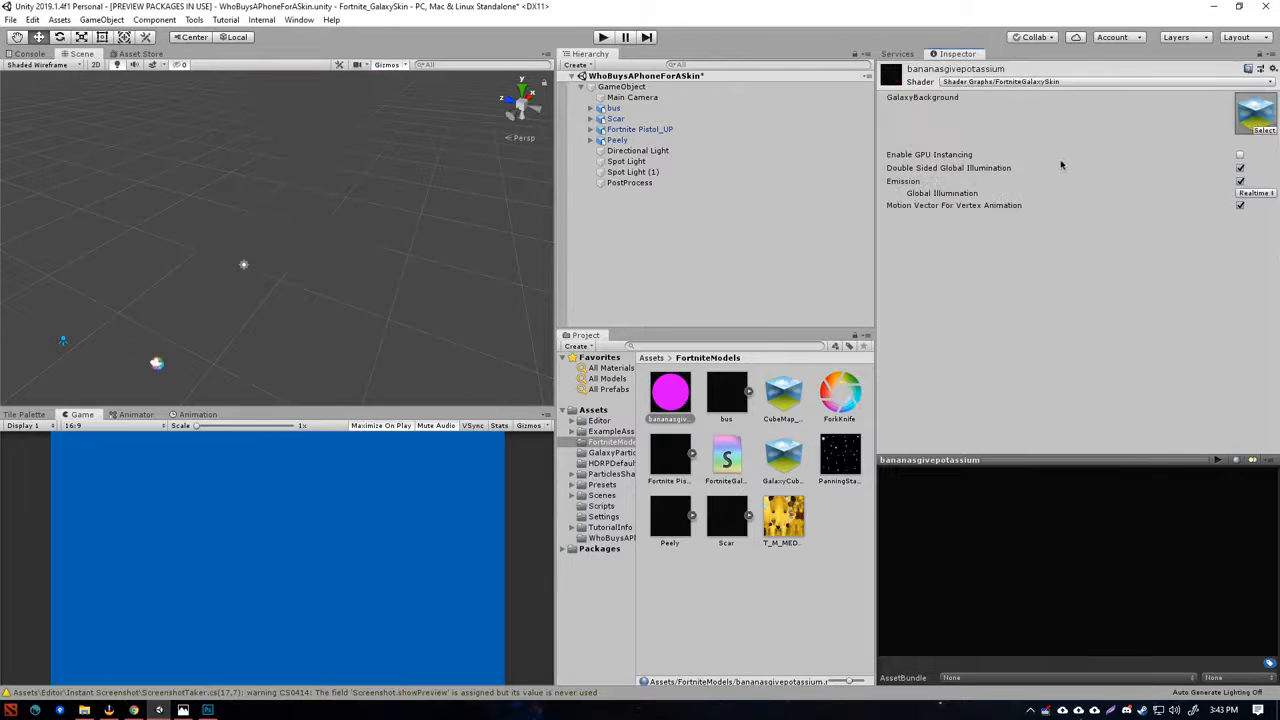
click(1258, 114)
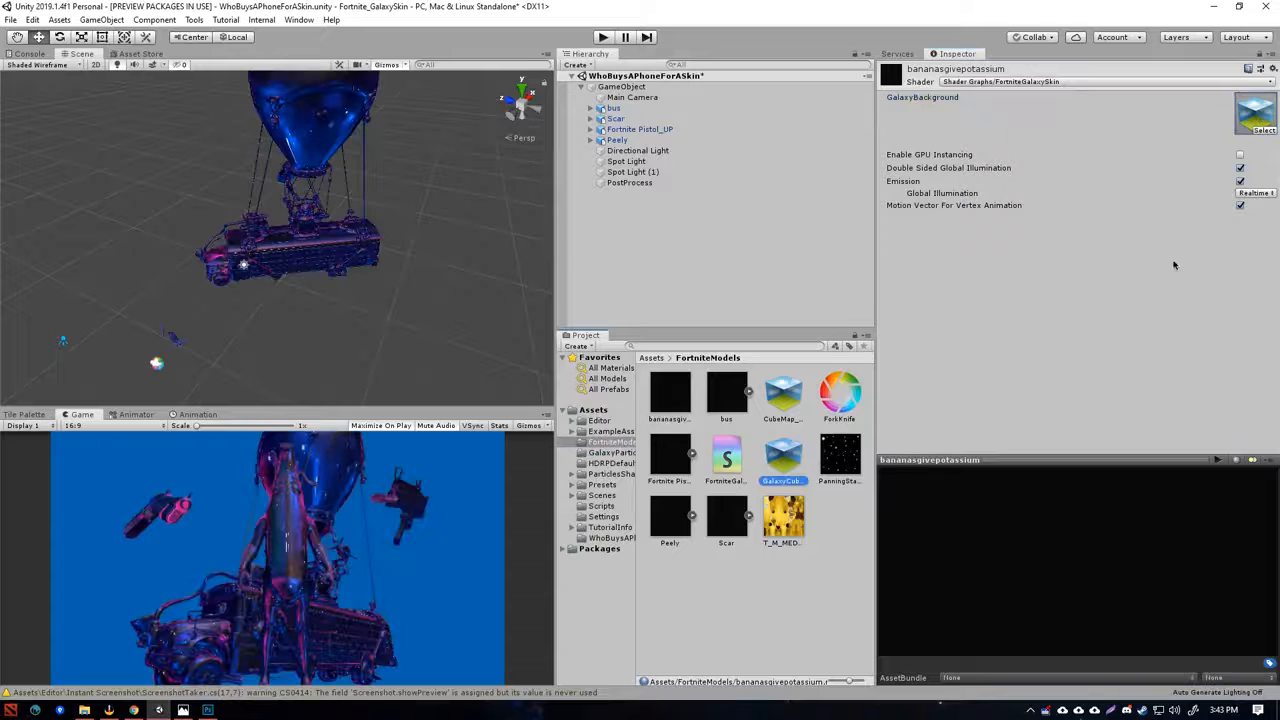
- Move around the balloon bus in the scene to examine how the galaxy cubemap reflects on its surface
right_drag(416, 256, 139, 156)
key(w)
key(w)
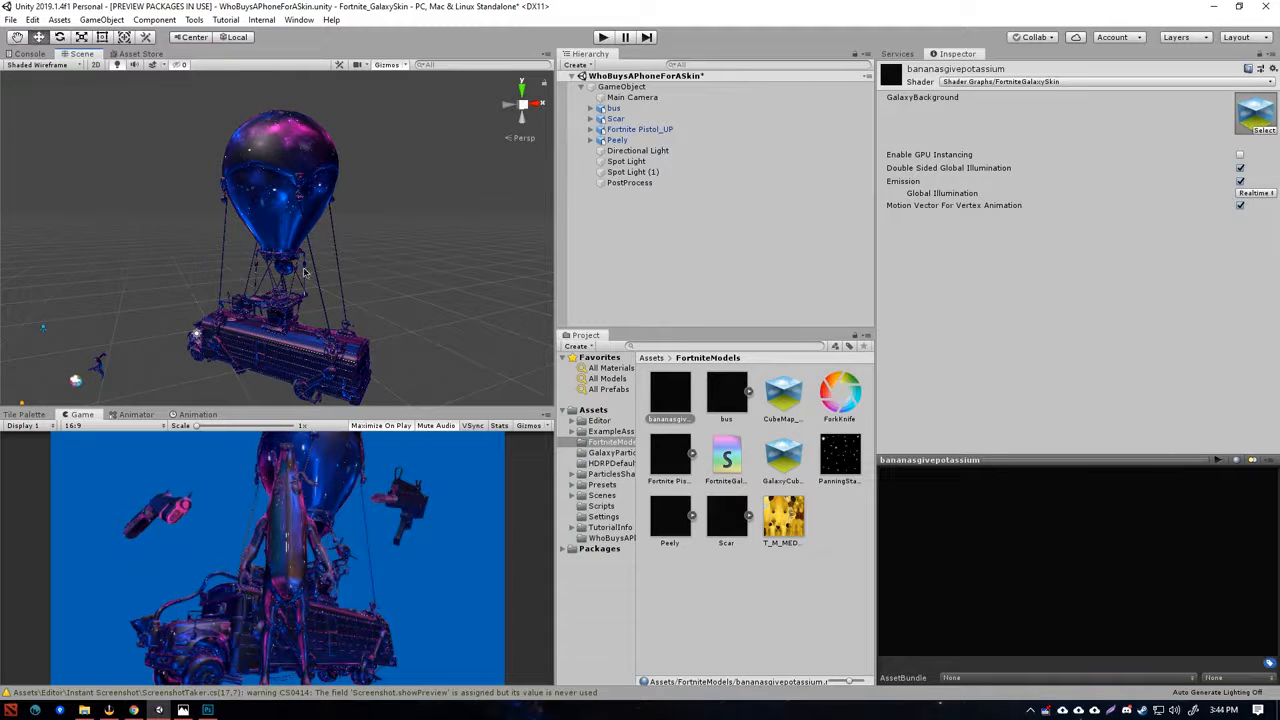
click(258, 212)
click(389, 219)
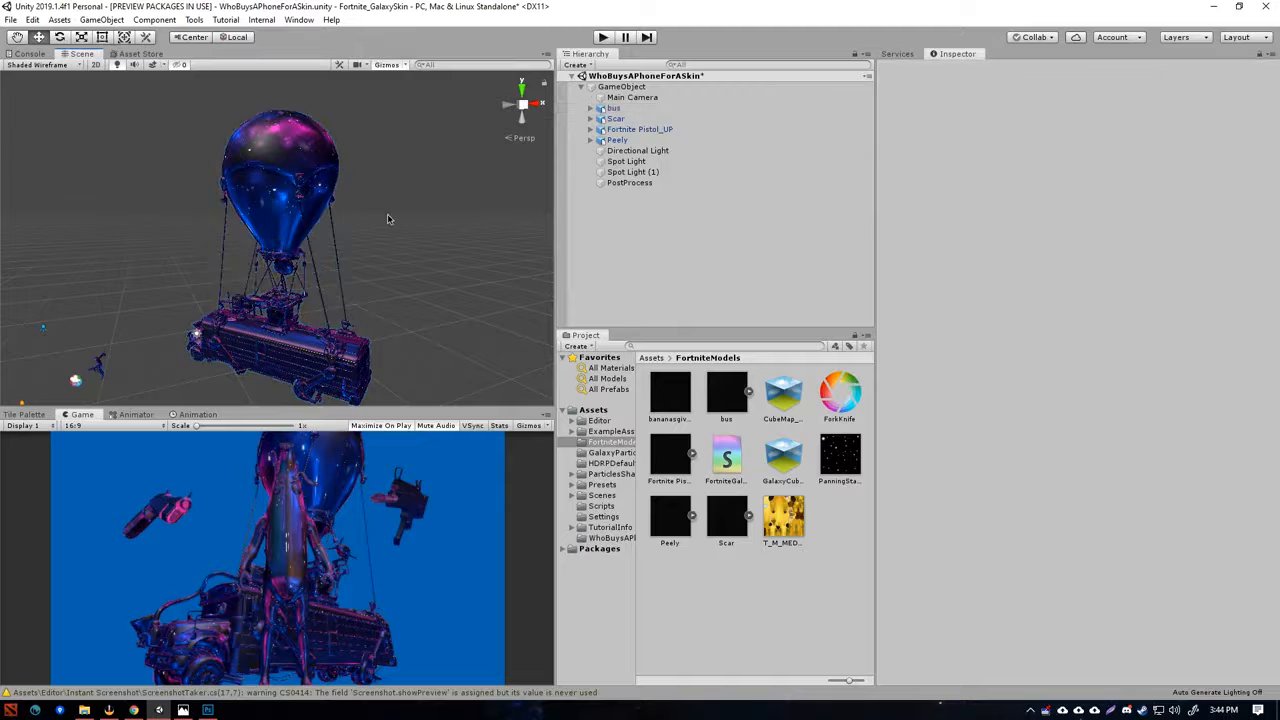
- Reopen the FortniteGalaxySkin graph and add a View Direction node connected to the Sample Cubemap's ViewDir input, level with it
double_click(727, 457)
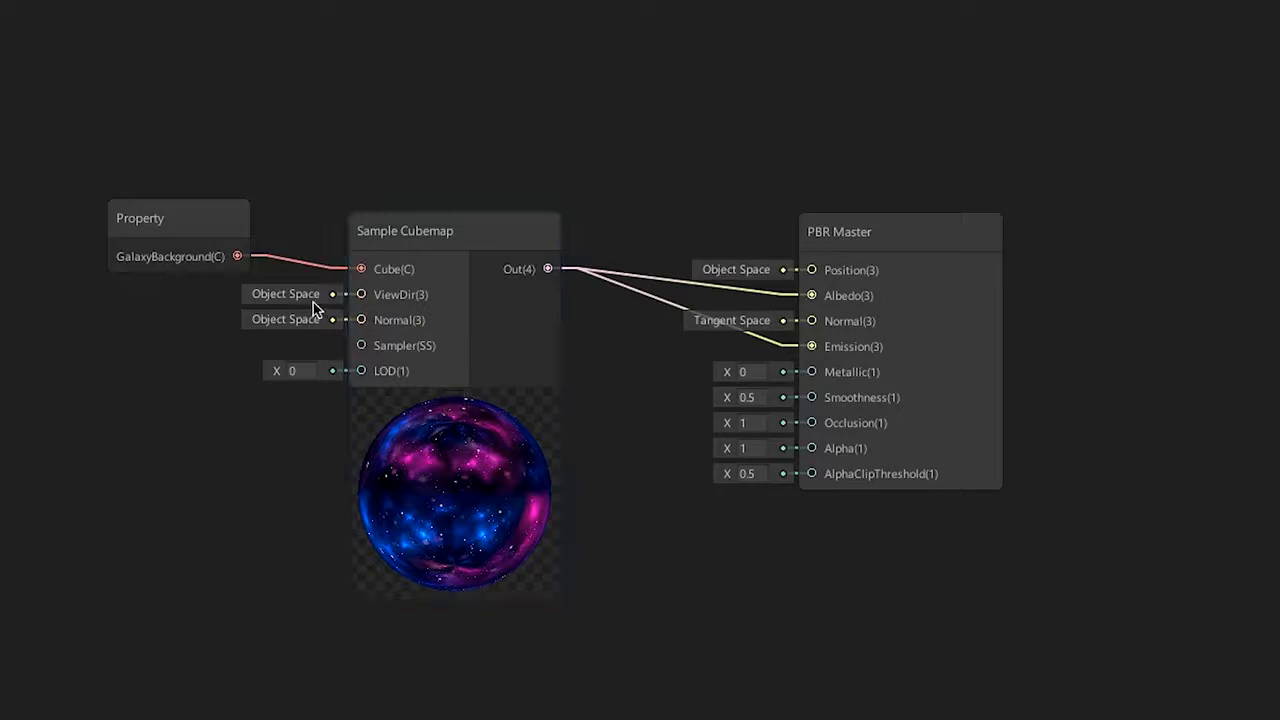
right_click(56, 394)
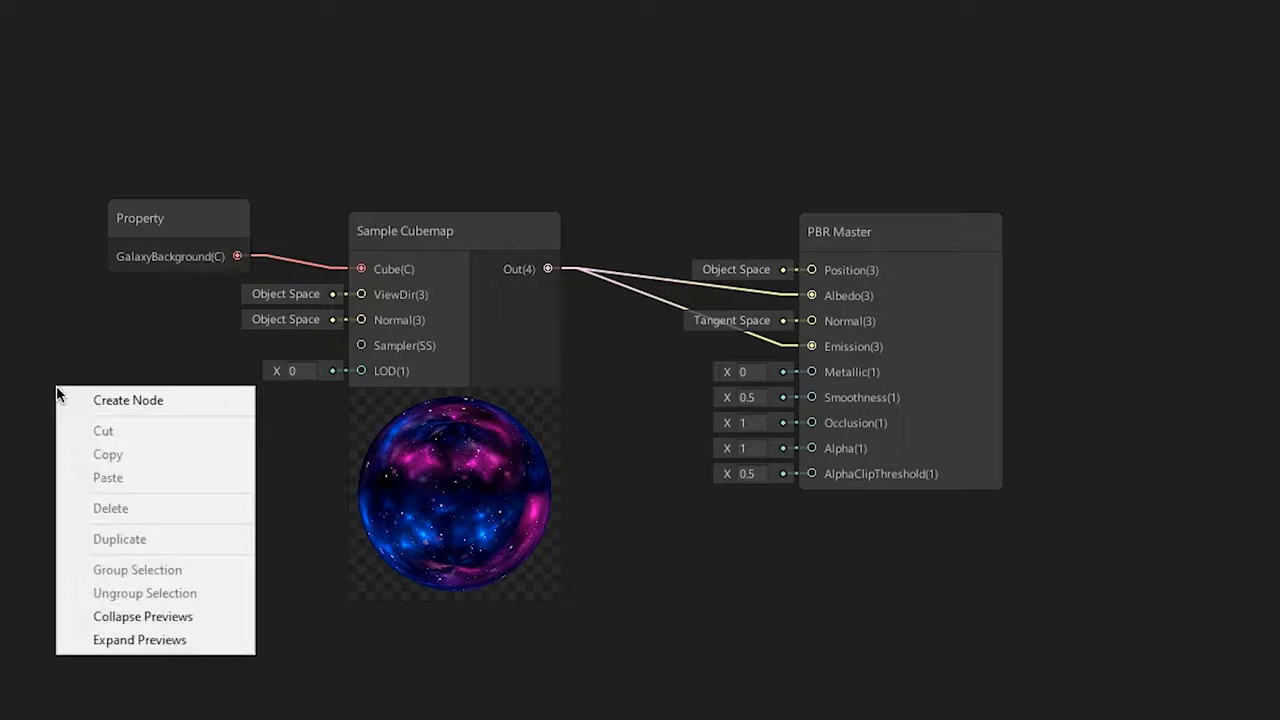
click(152, 408)
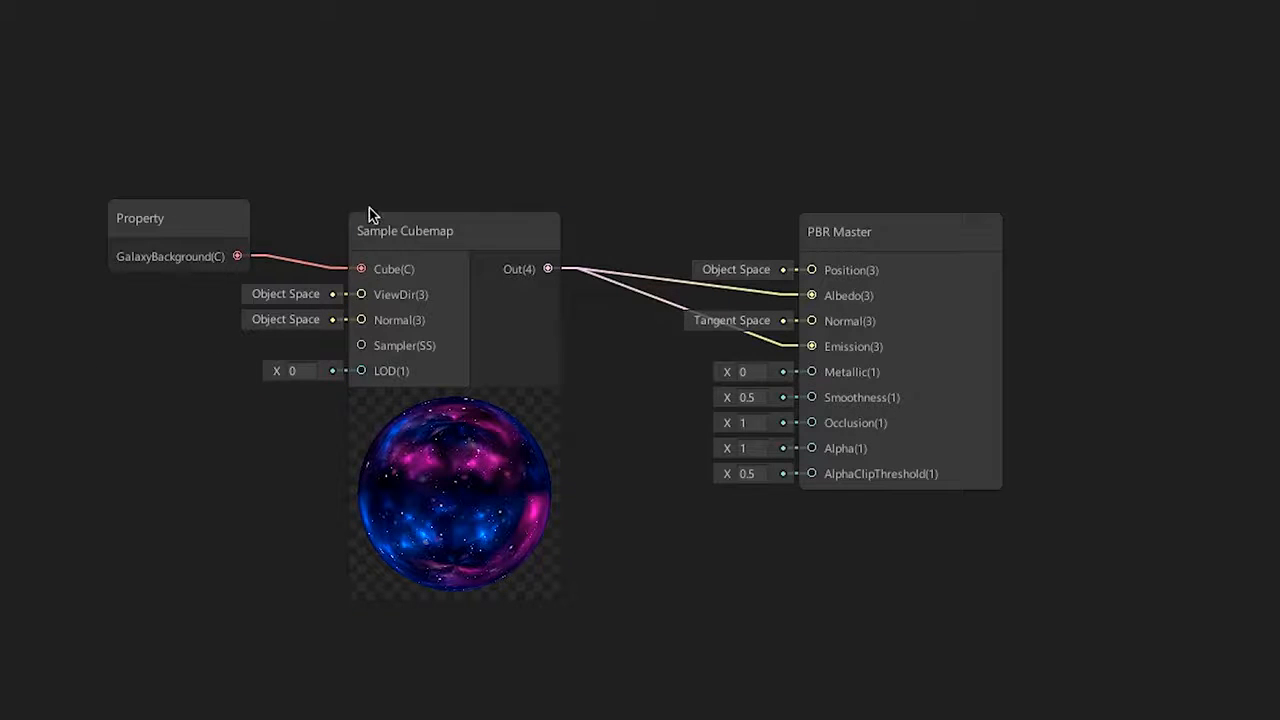
drag(362, 294, 76, 423)
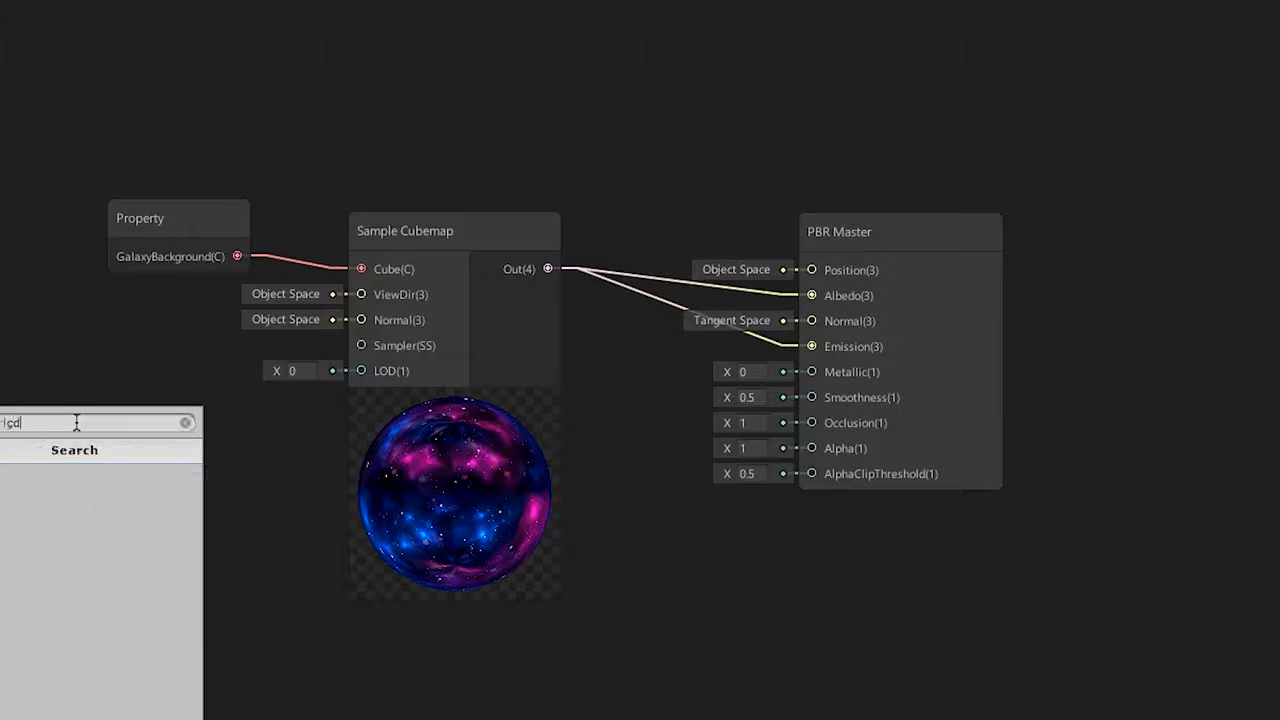
key(BackSpace)
key(BackSpace)
text(view)
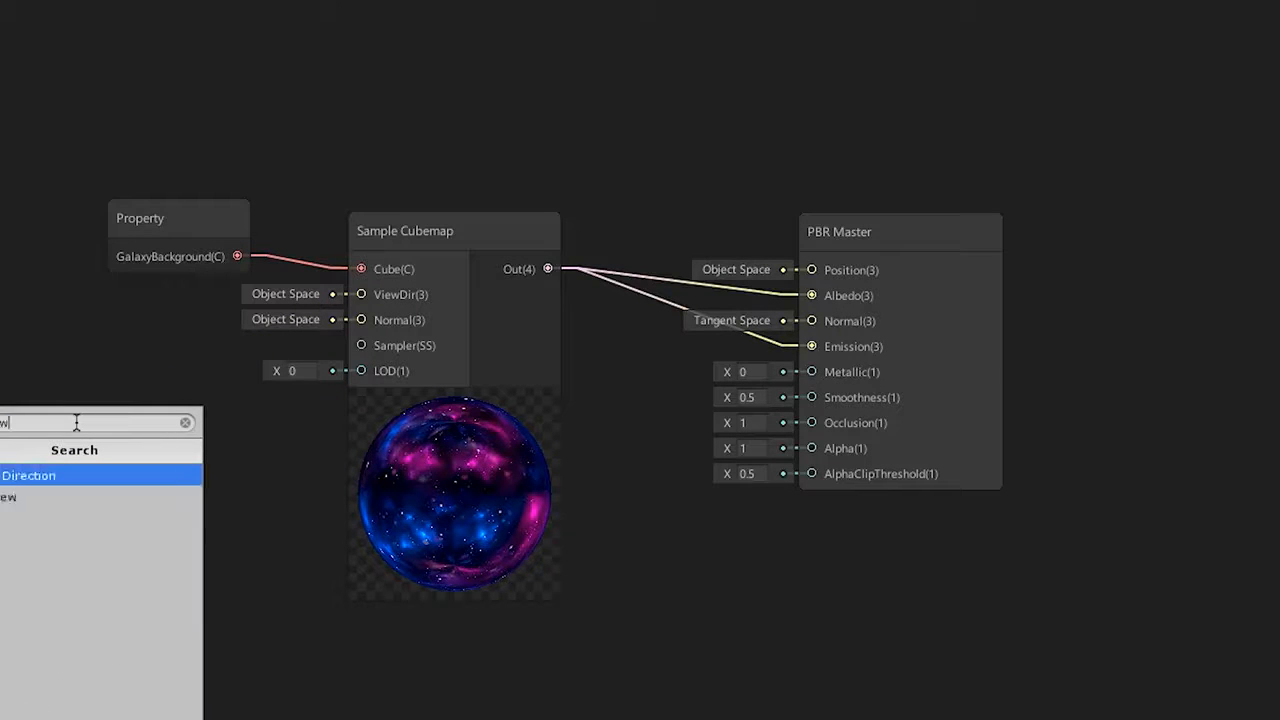
key(Return)
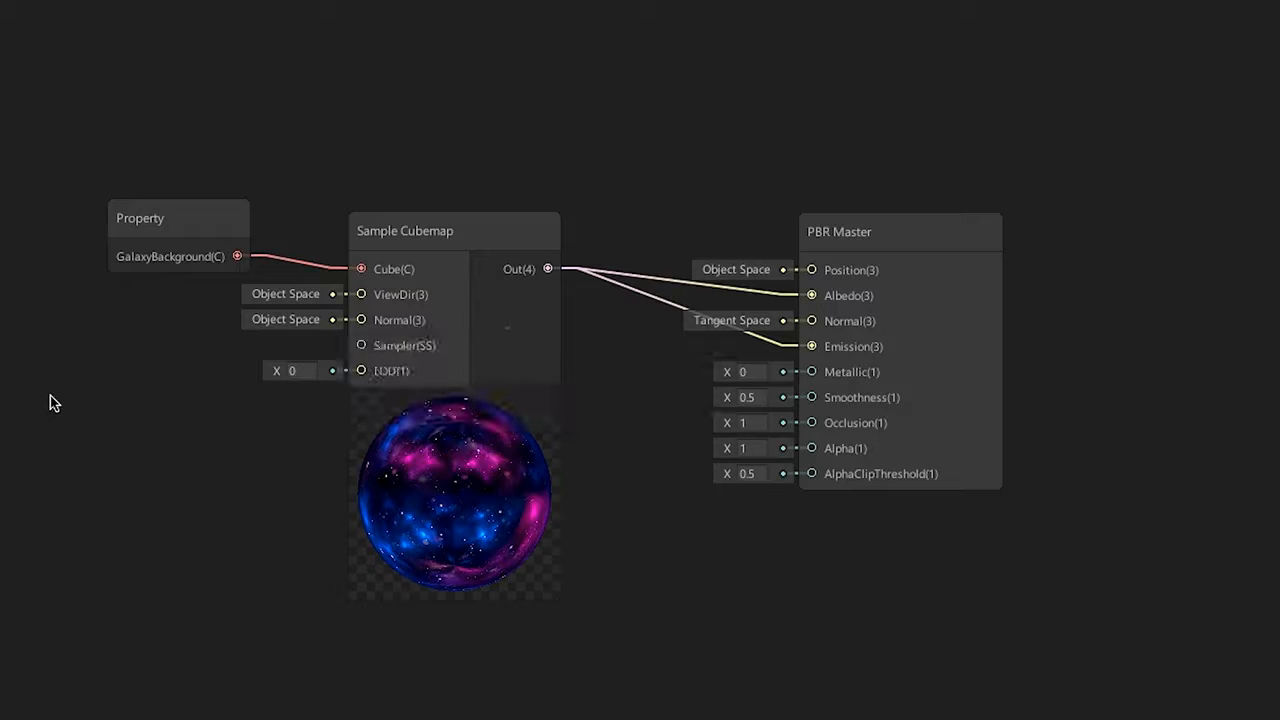
middle_drag(149, 554, 663, 449)
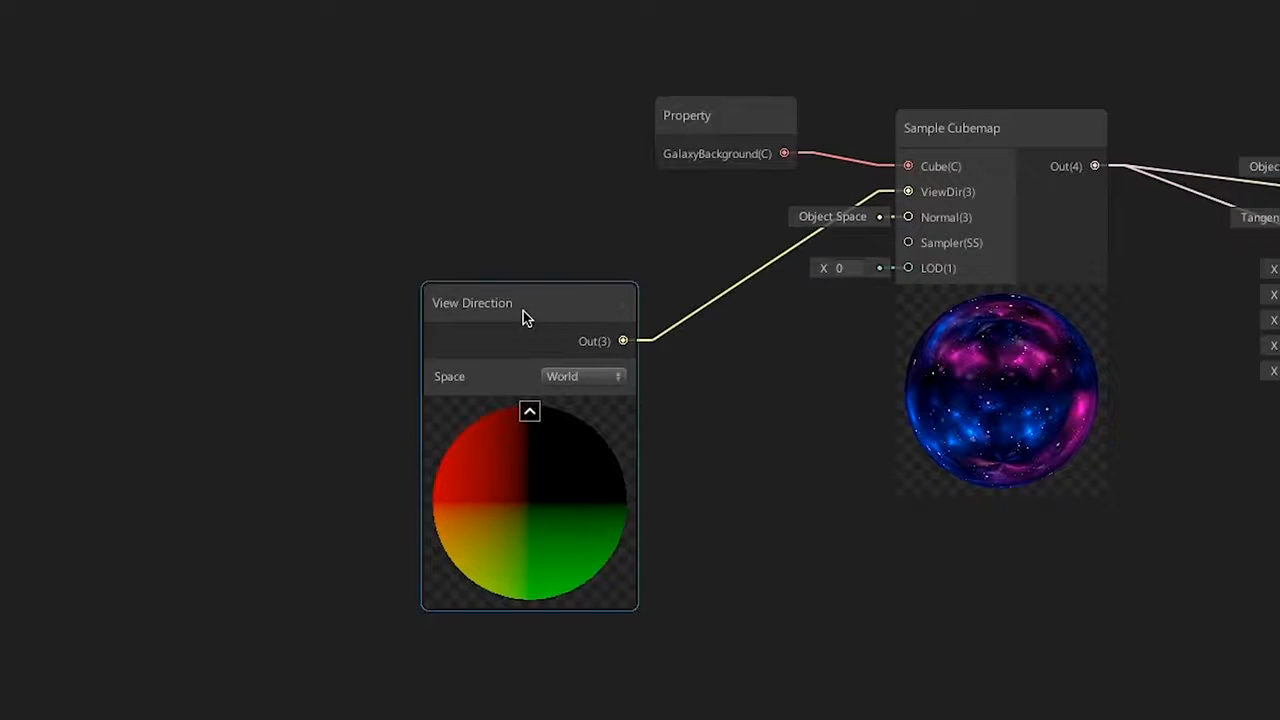
drag(523, 317, 504, 176)
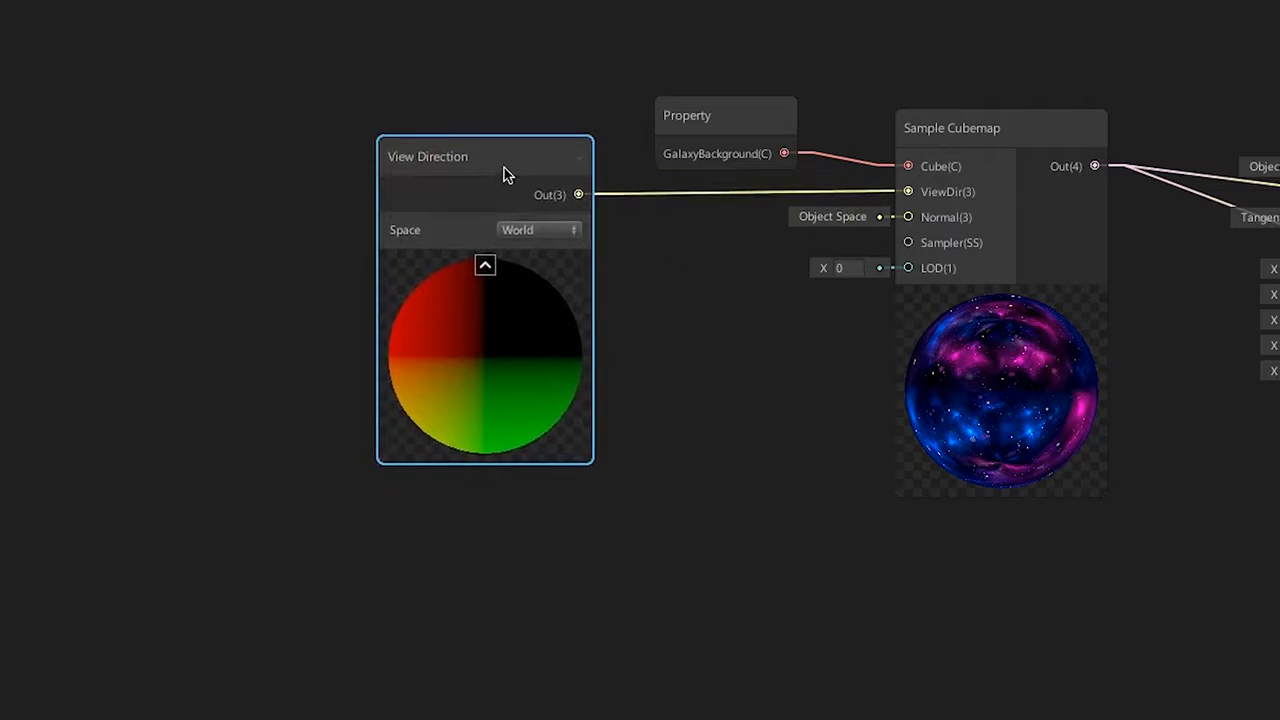
- Add a Vector 3 node connected to the Sample Cubemap's Normal input
click(1017, 460)
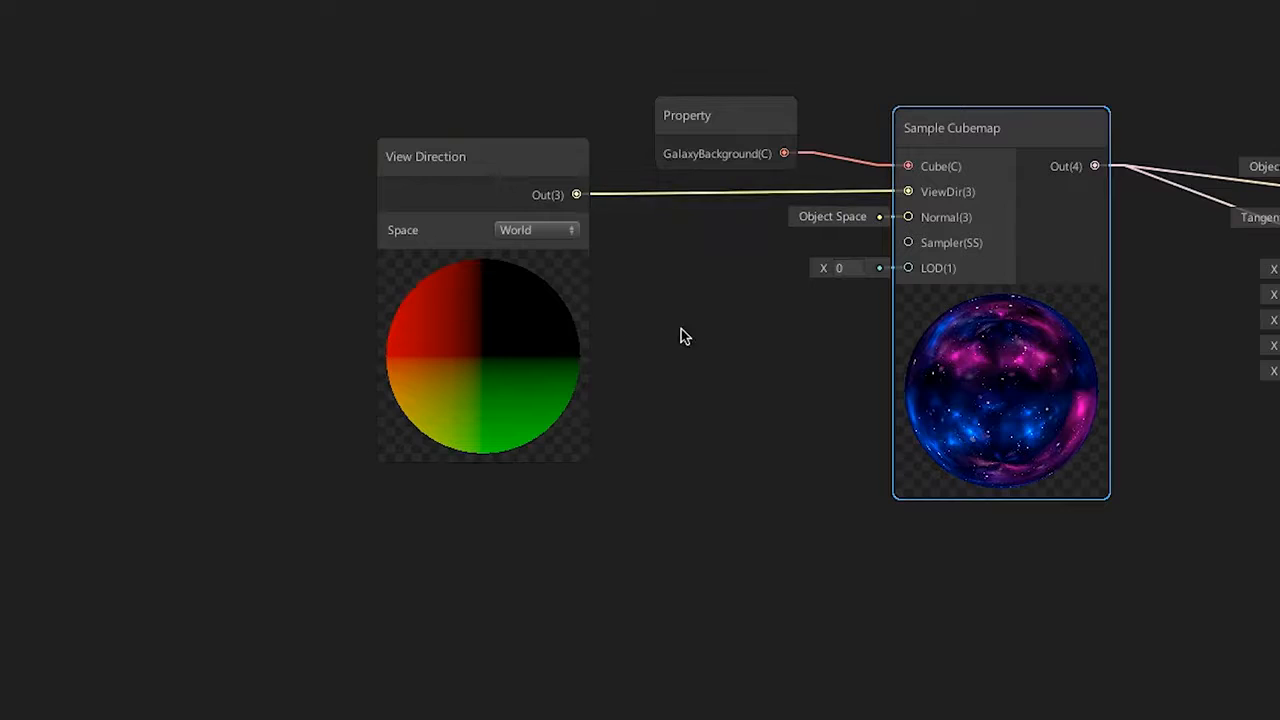
middle_drag(680, 334, 414, 353)
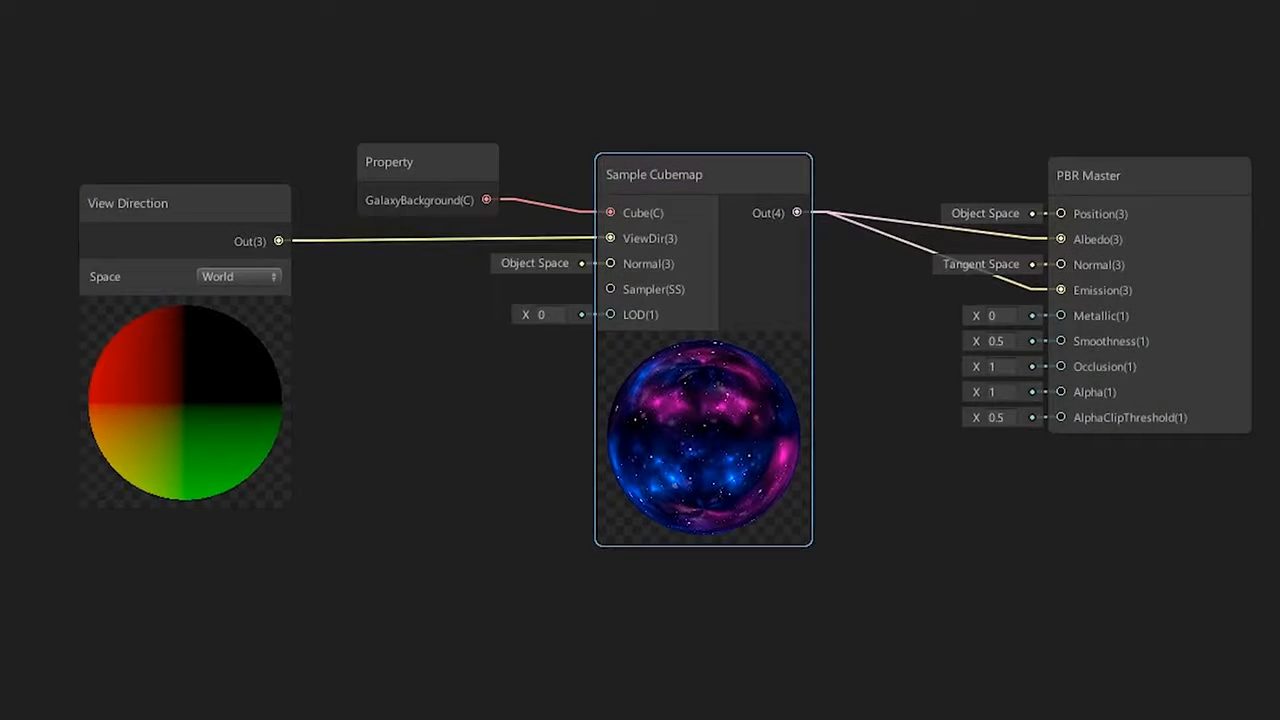
click(570, 274)
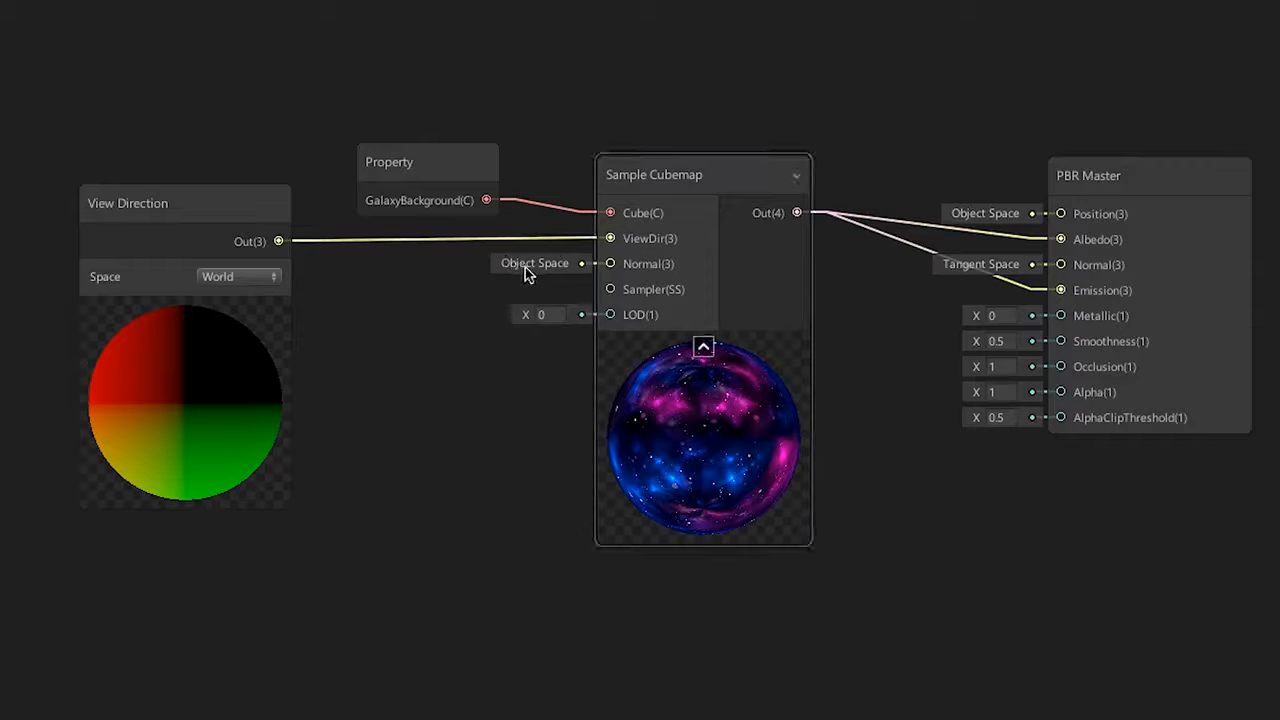
click(525, 270)
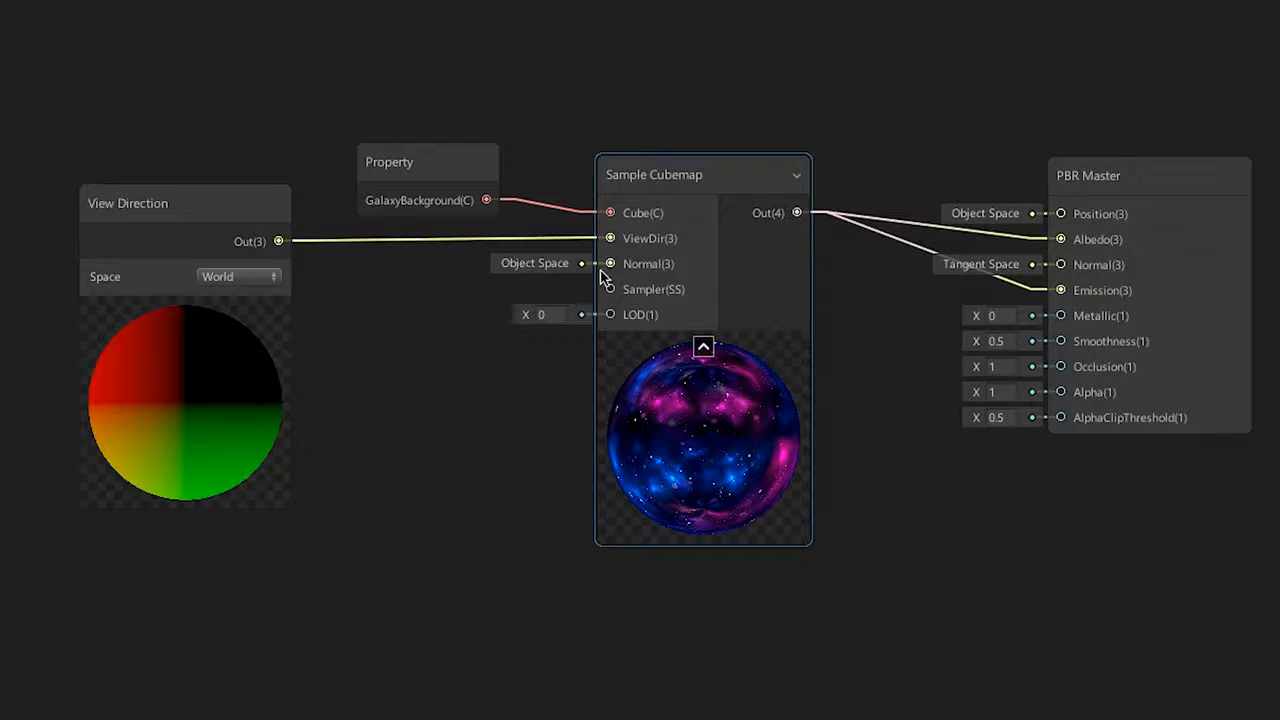
drag(609, 264, 520, 362)
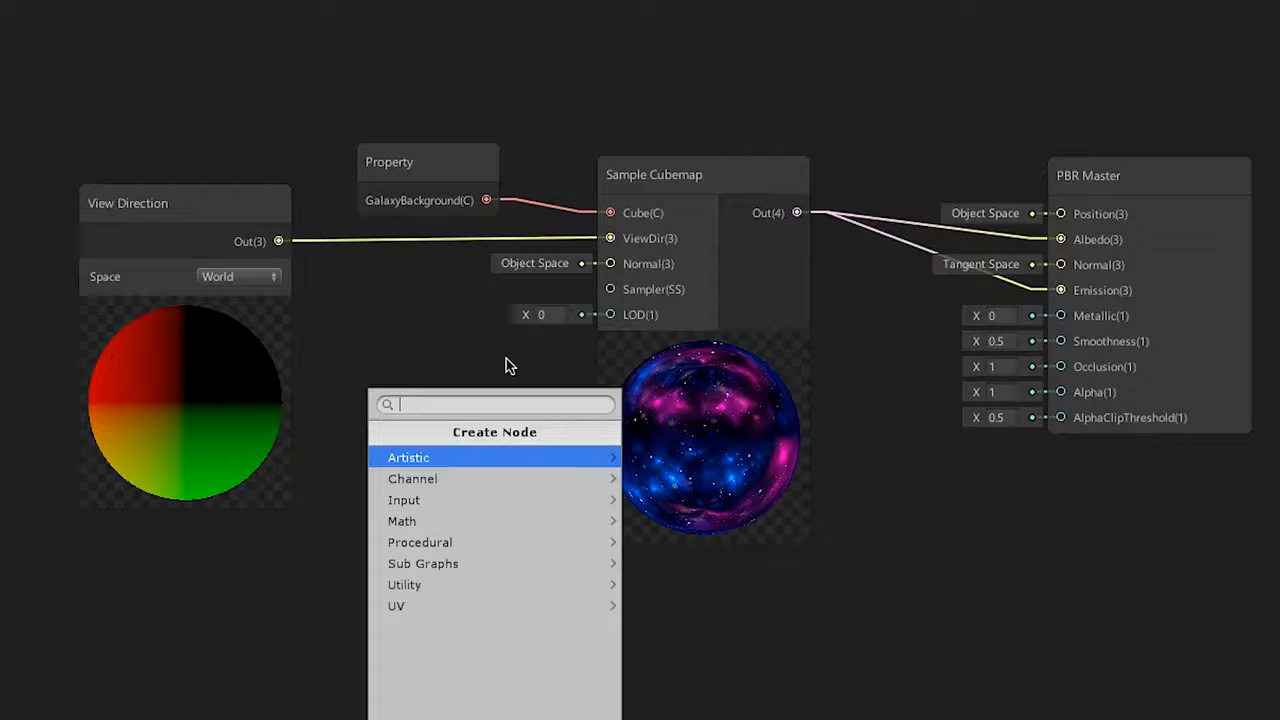
text(vec)
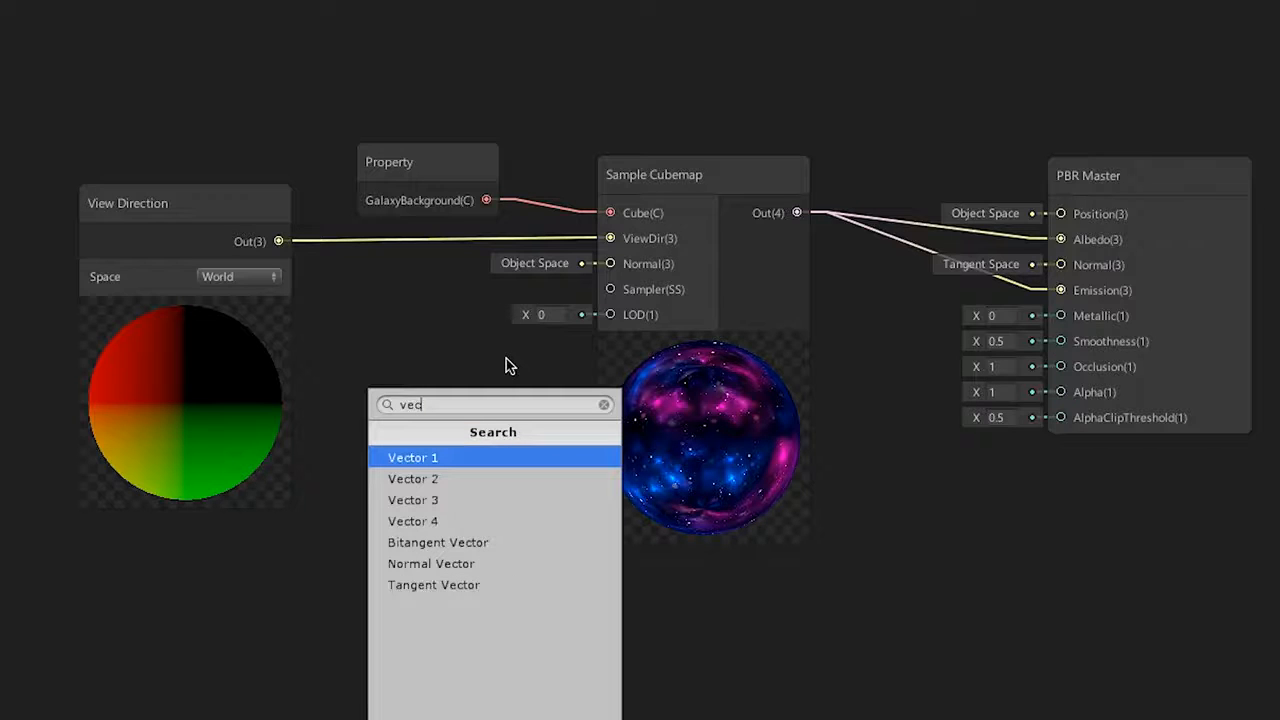
click(452, 481)
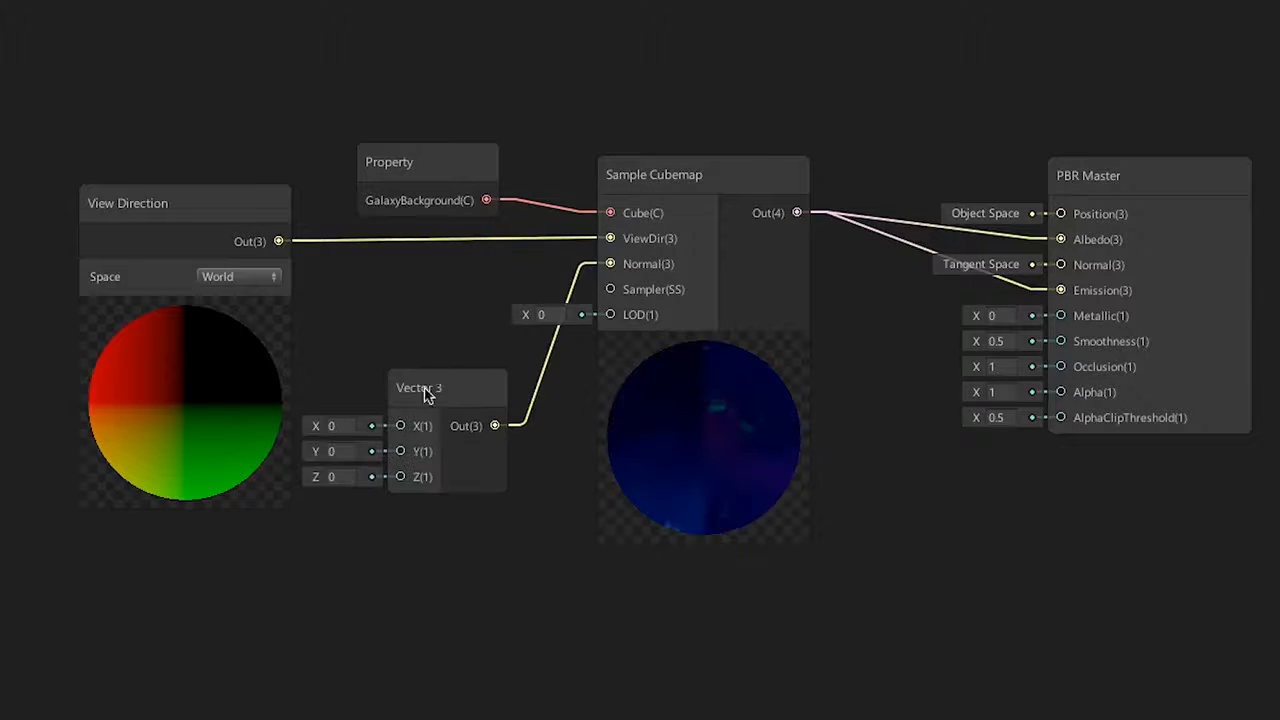
- Move the Vector 3 node closer to the Sample Cubemap, set its Y value to 1, then save and close the graph
drag(426, 394, 451, 332)
click(374, 382)
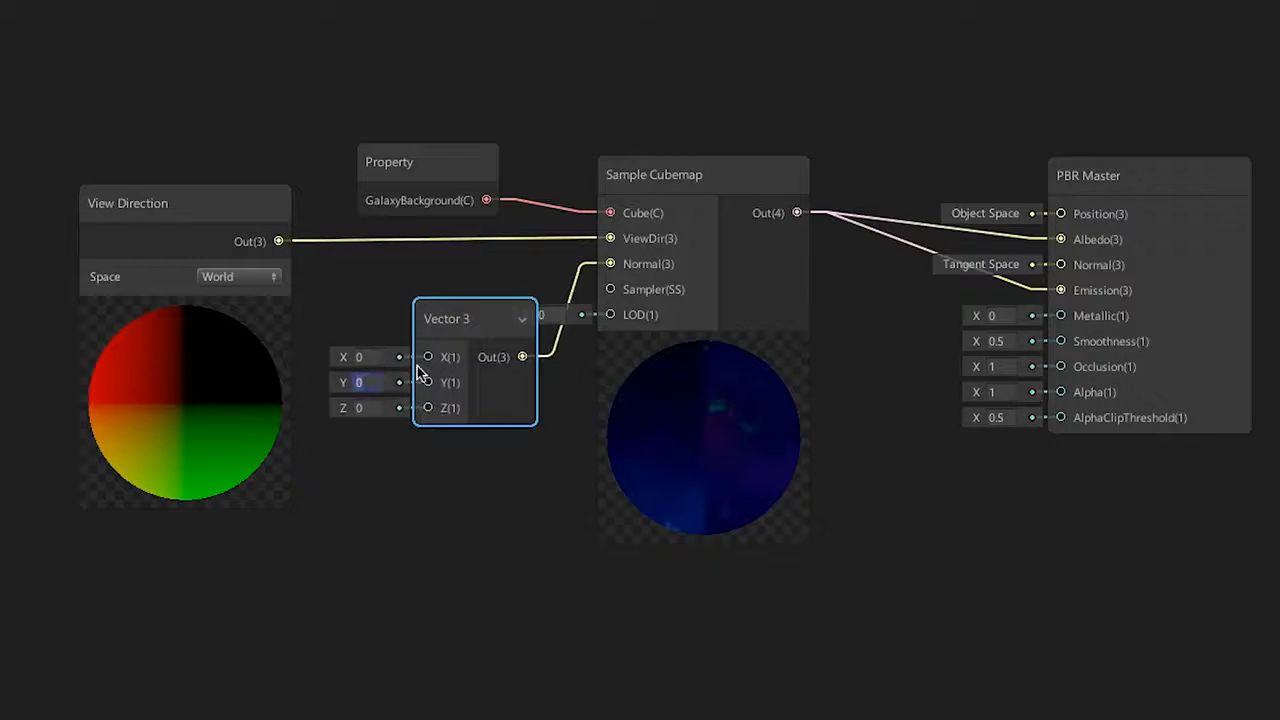
text(1)
click(489, 535)
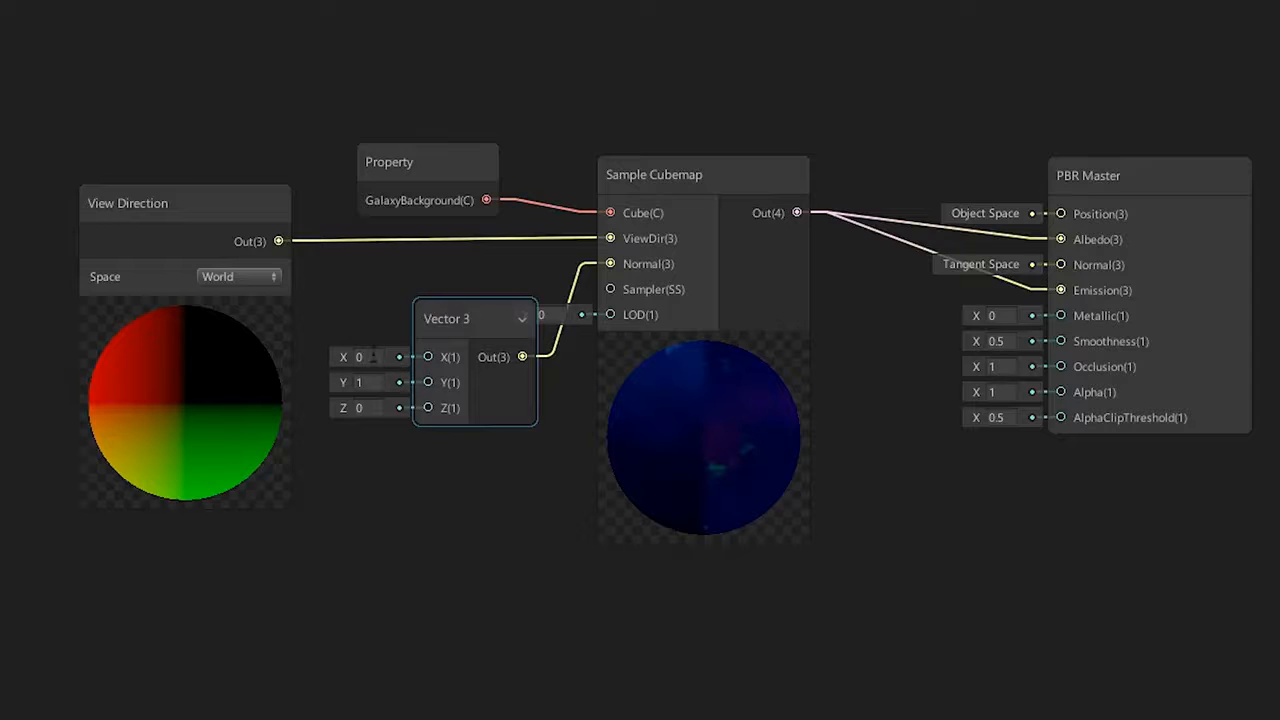
click(370, 407)
click(371, 348)
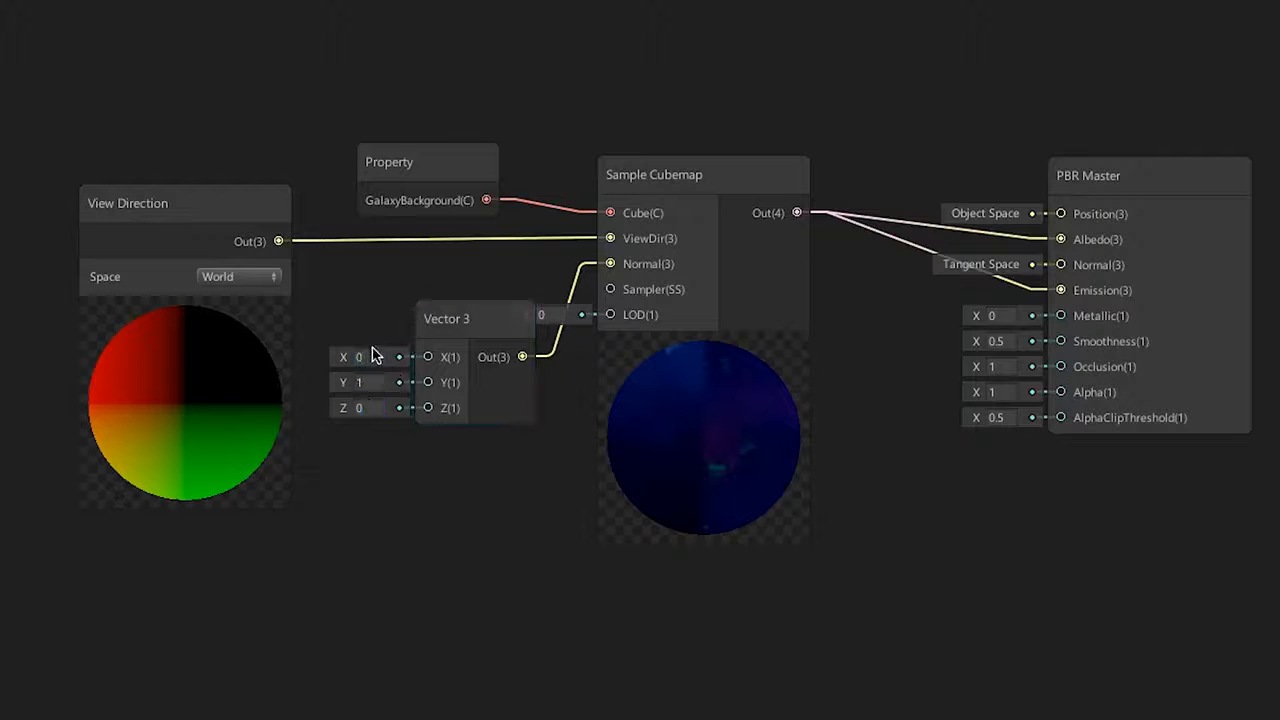
click(372, 353)
click(368, 385)
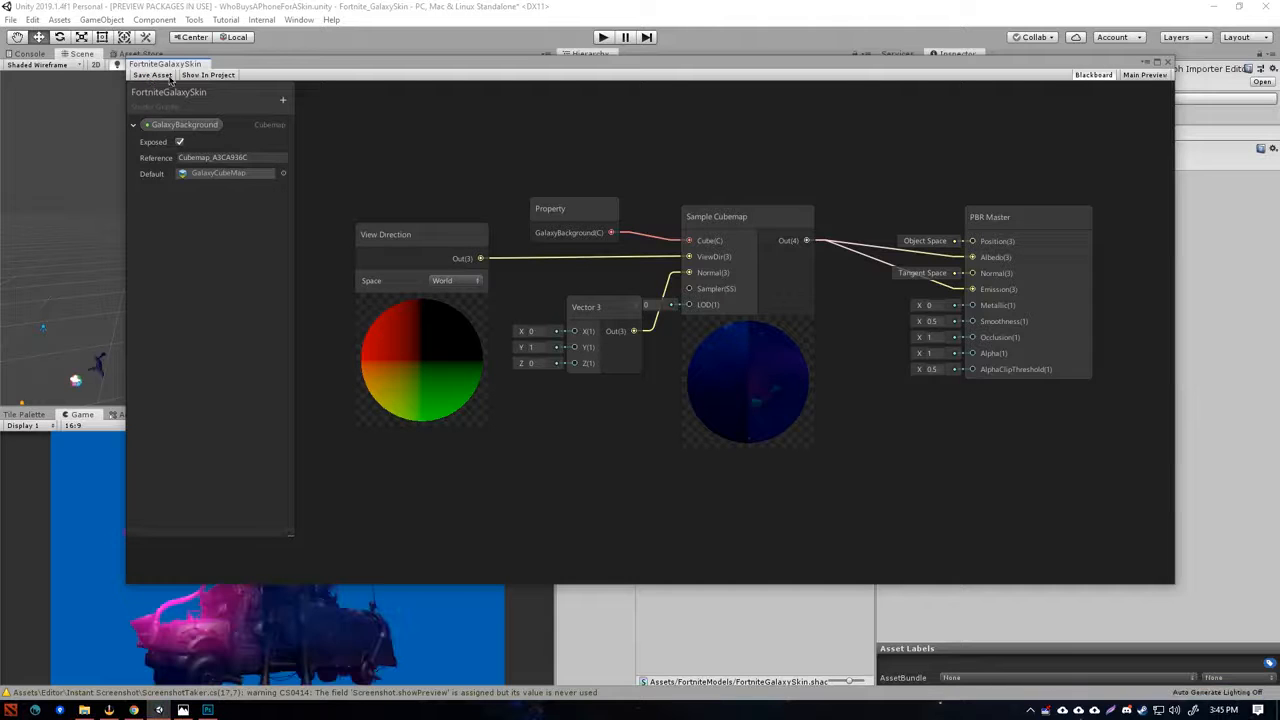
drag(378, 72, 266, 67)
click(1057, 59)
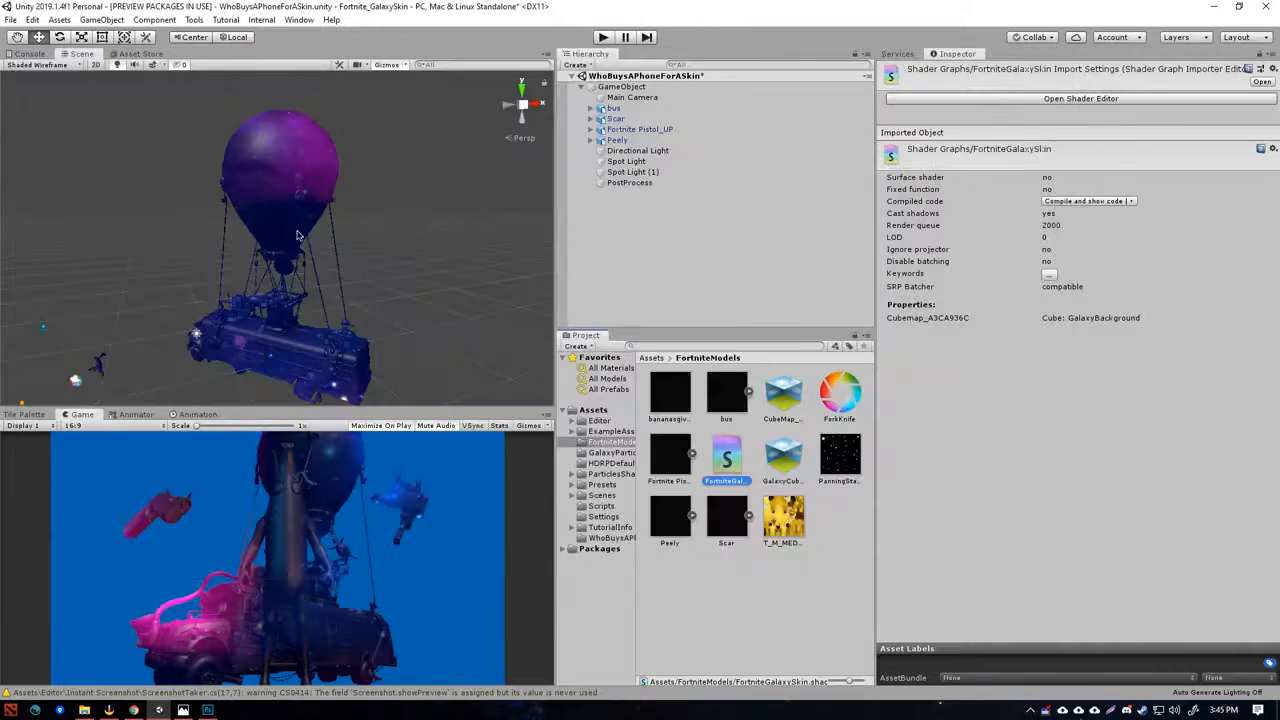
- Examine the galaxy background on the balloon bus from several angles and bring up the Fortnite galaxy skin search results in the browser
right_drag(176, 115, 586, 306)
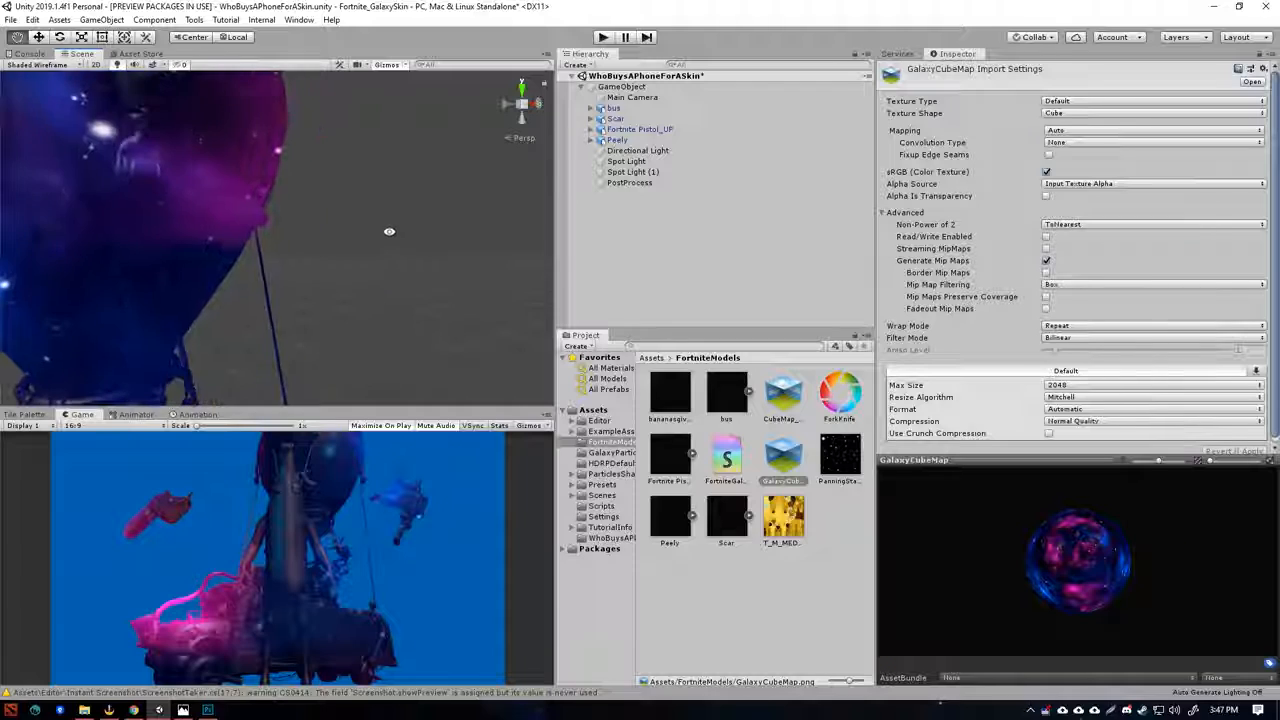
right_drag(300, 290, 362, 297)
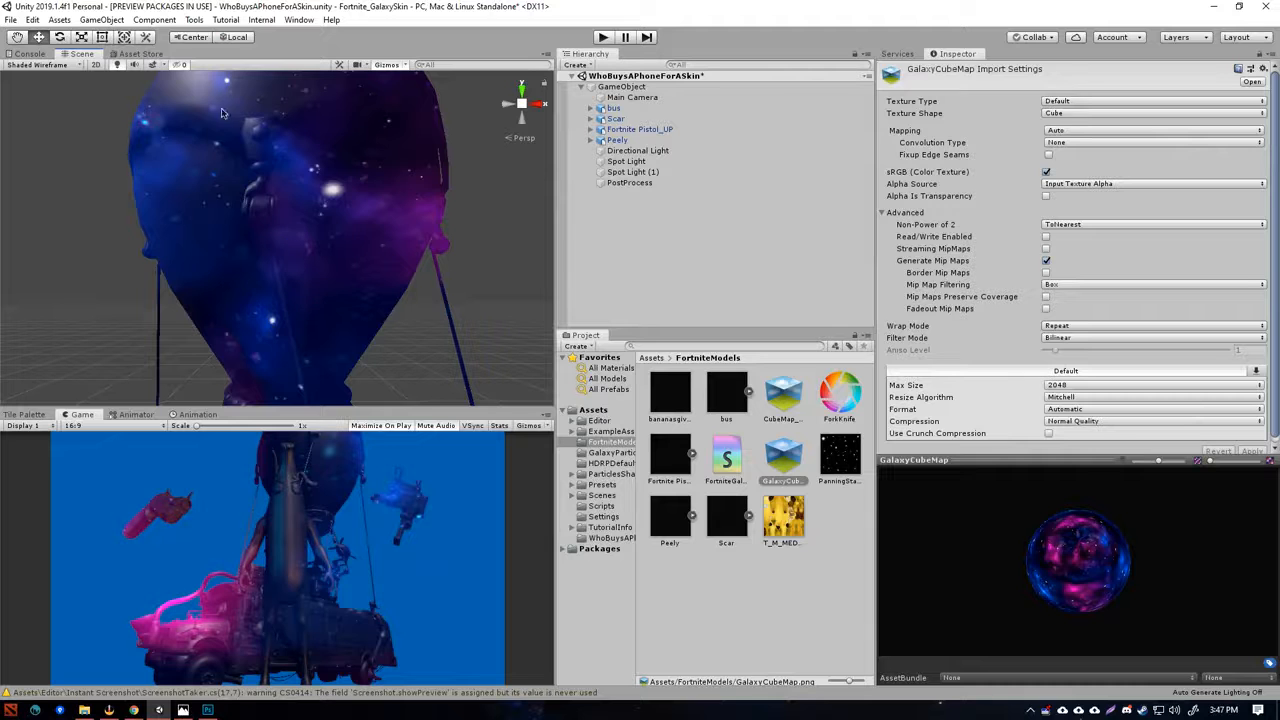
right_drag(532, 222, 670, 485)
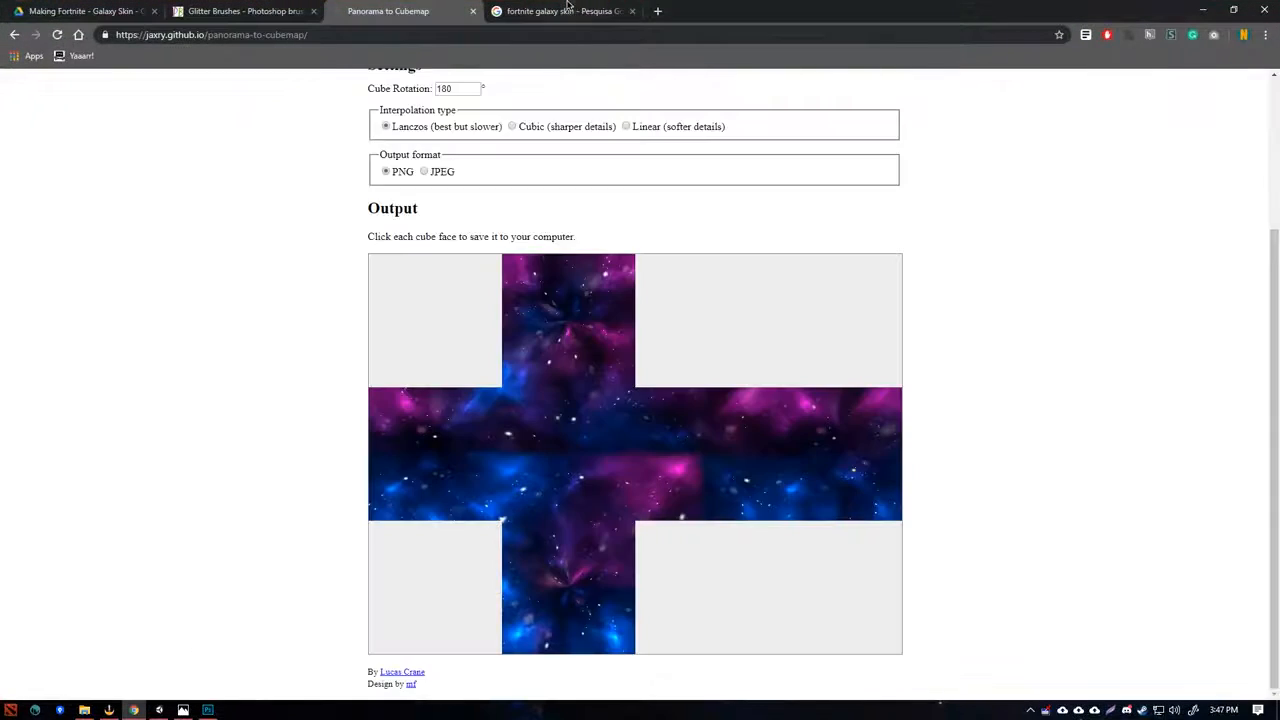
click(565, 11)
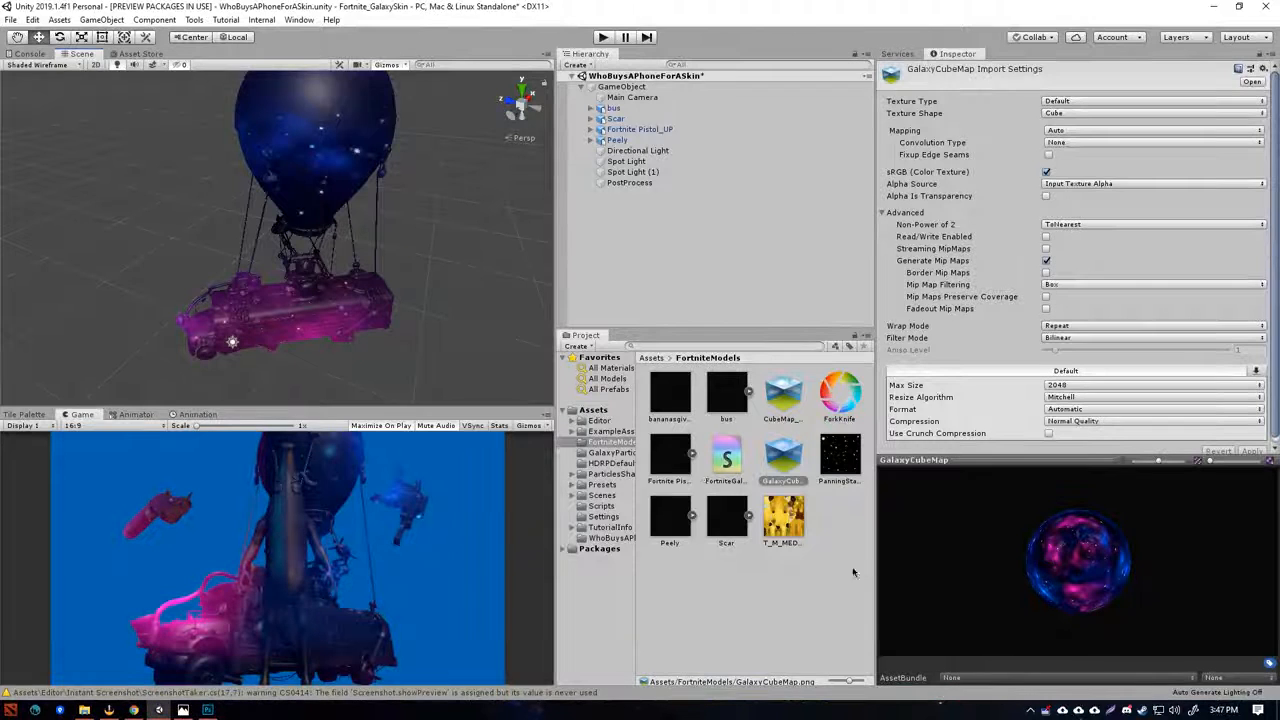
- Reopen the FortniteGalaxySkin graph and move the cubemap sampling nodes lower than the PBR Master to free space above them
double_click(726, 470)
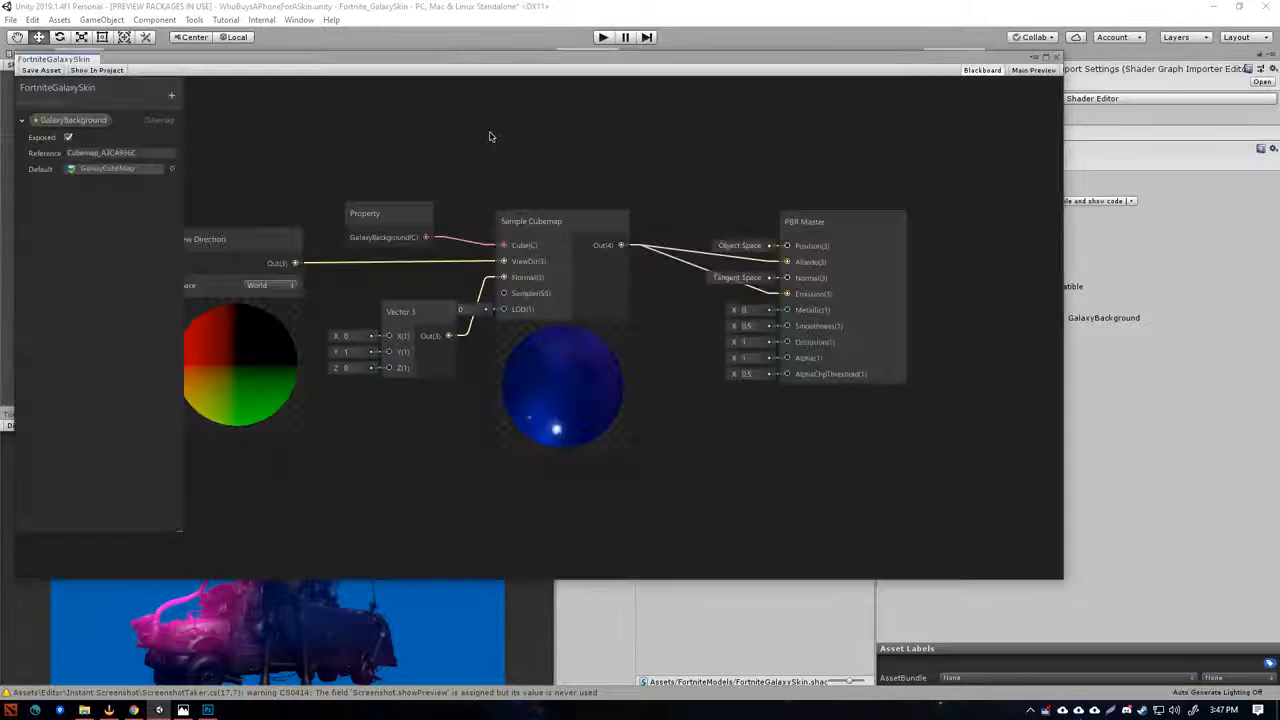
middle_drag(586, 180, 805, 394)
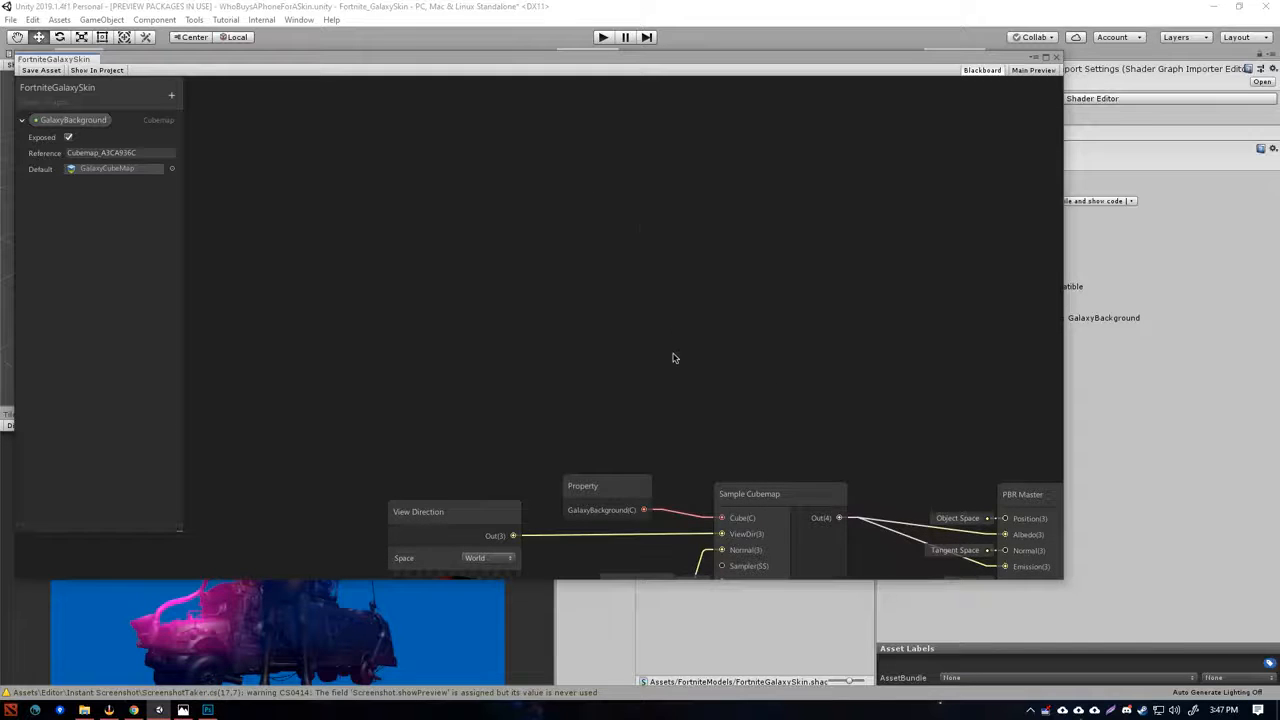
middle_drag(673, 358, 531, 138)
drag(640, 443, 519, 561)
click(631, 208)
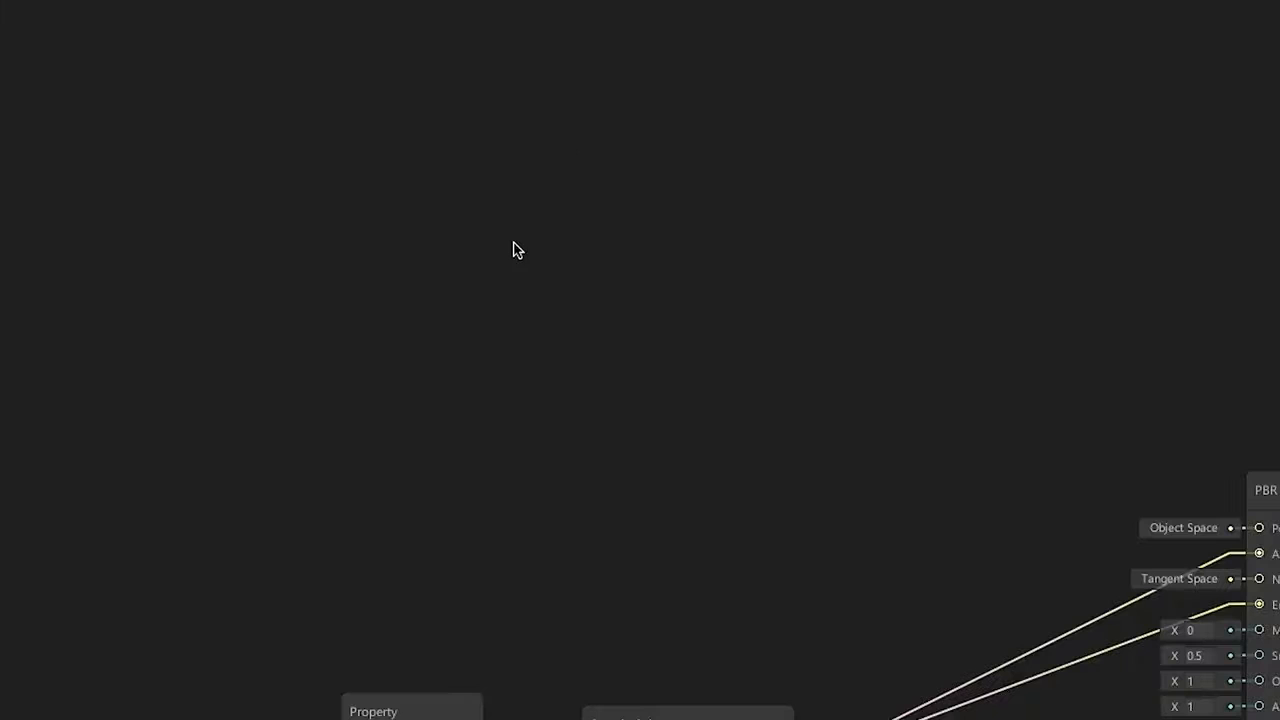
- Add a Fresnel Effect node in the free space above the cubemap nodes and set its Power to 8
right_click(452, 121)
click(613, 255)
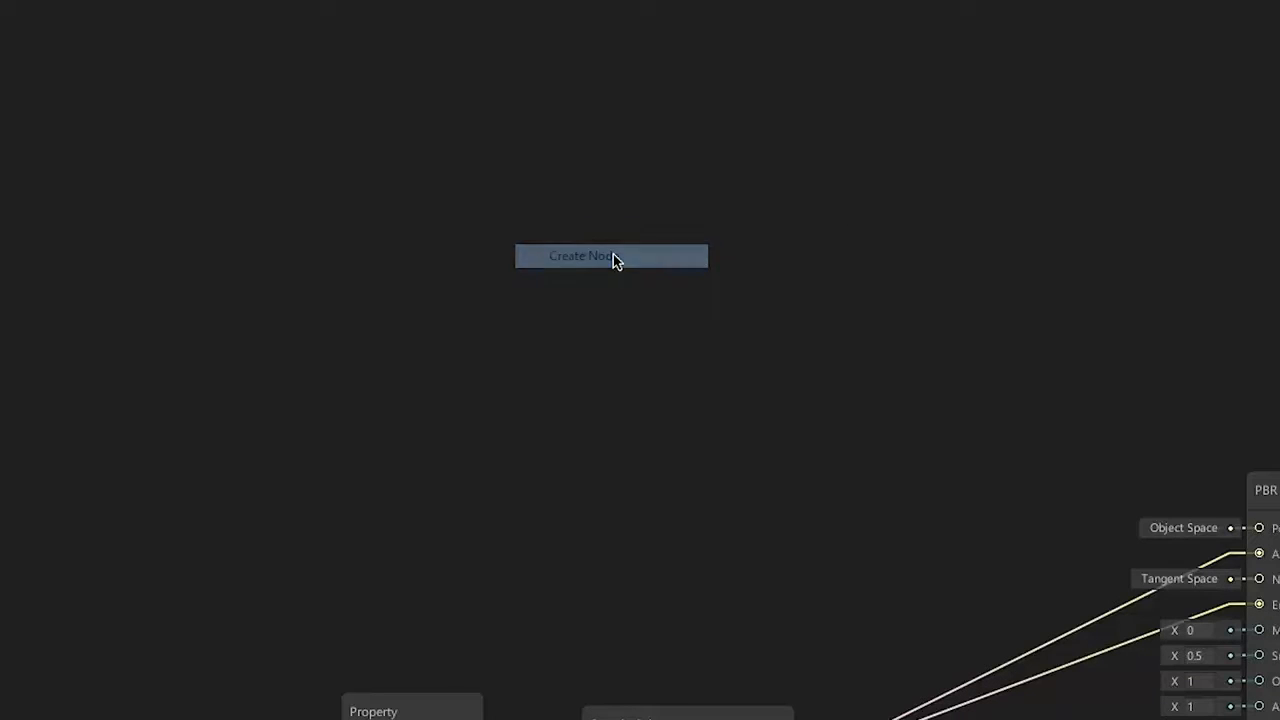
text(fresnel)
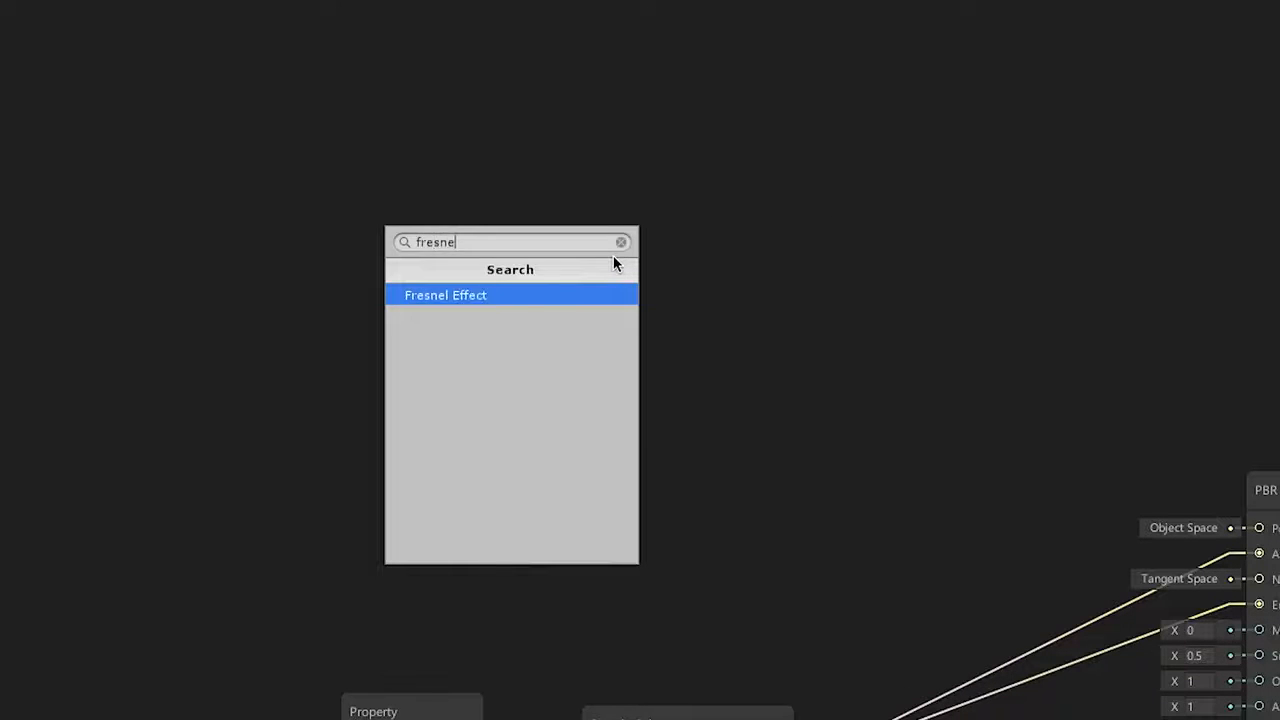
key(Return)
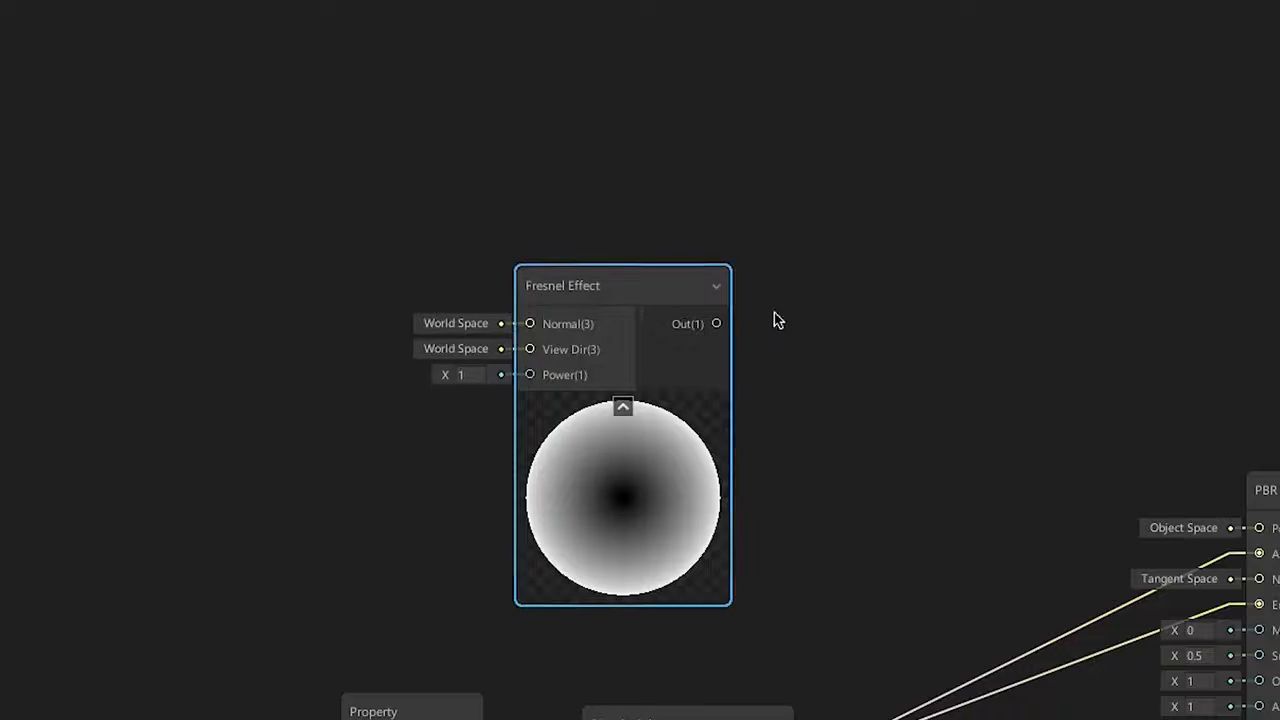
drag(657, 477, 514, 317)
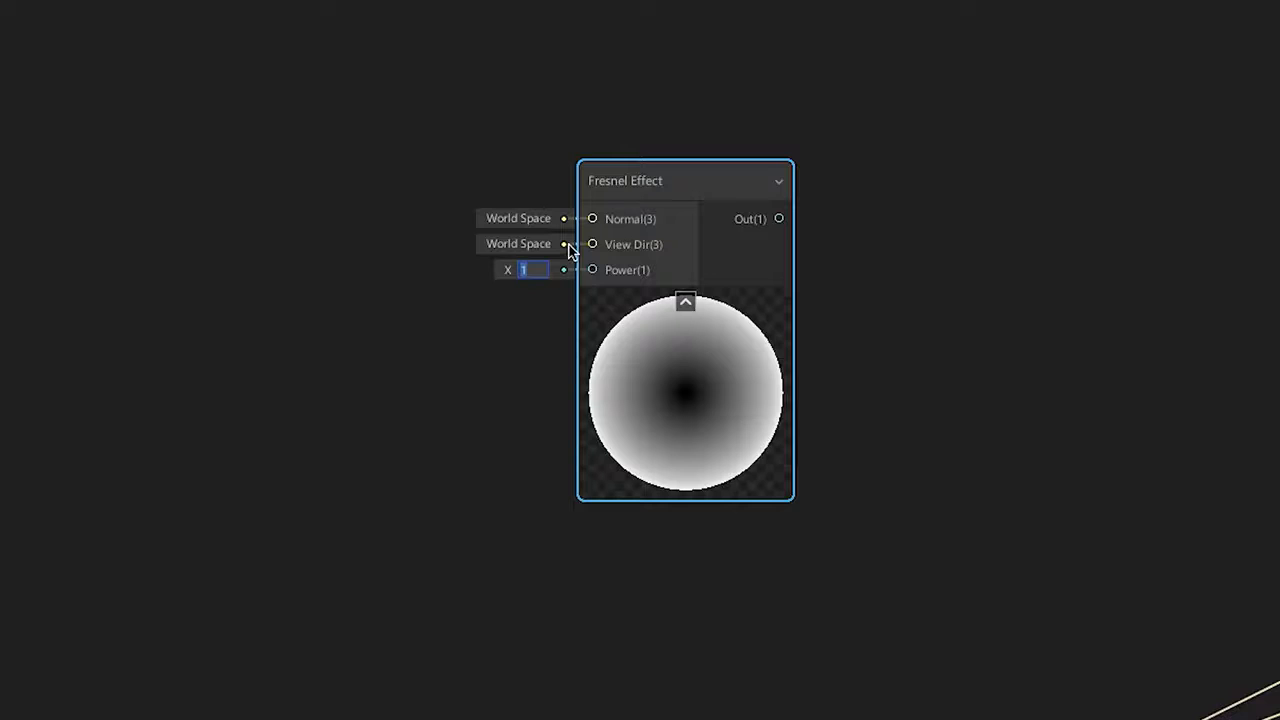
text(8)
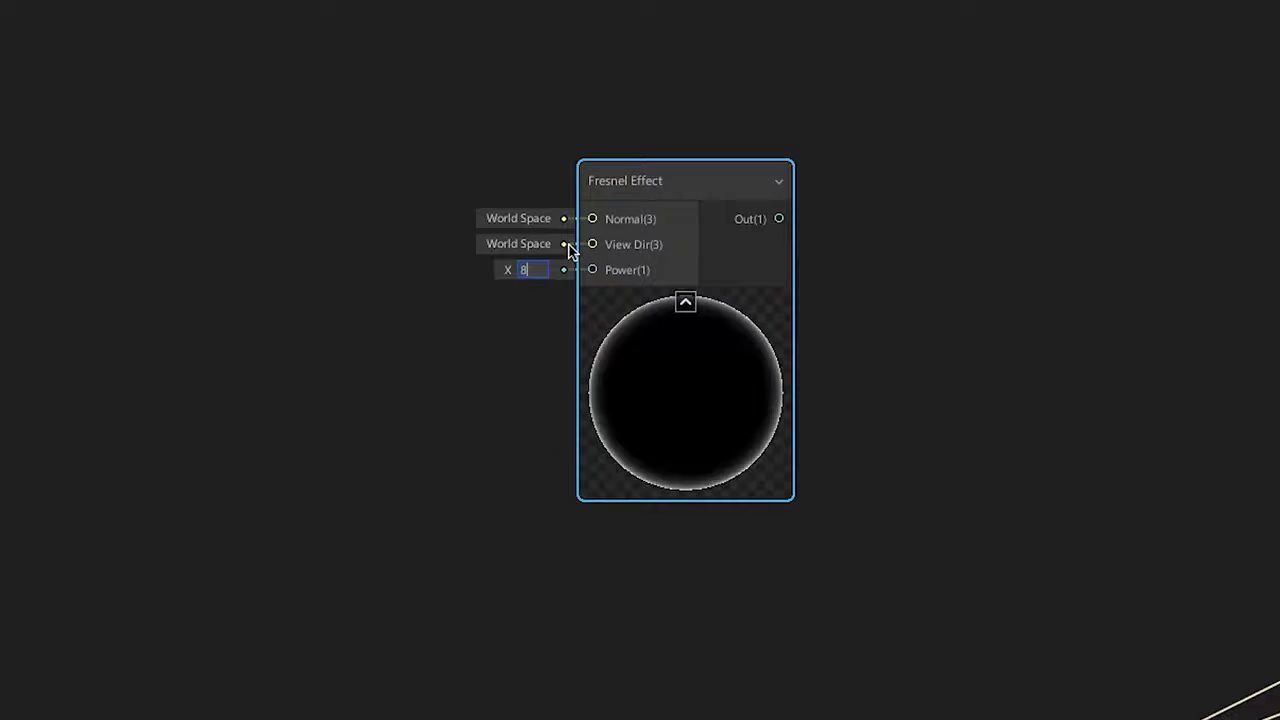
click(862, 278)
click(686, 458)
click(828, 430)
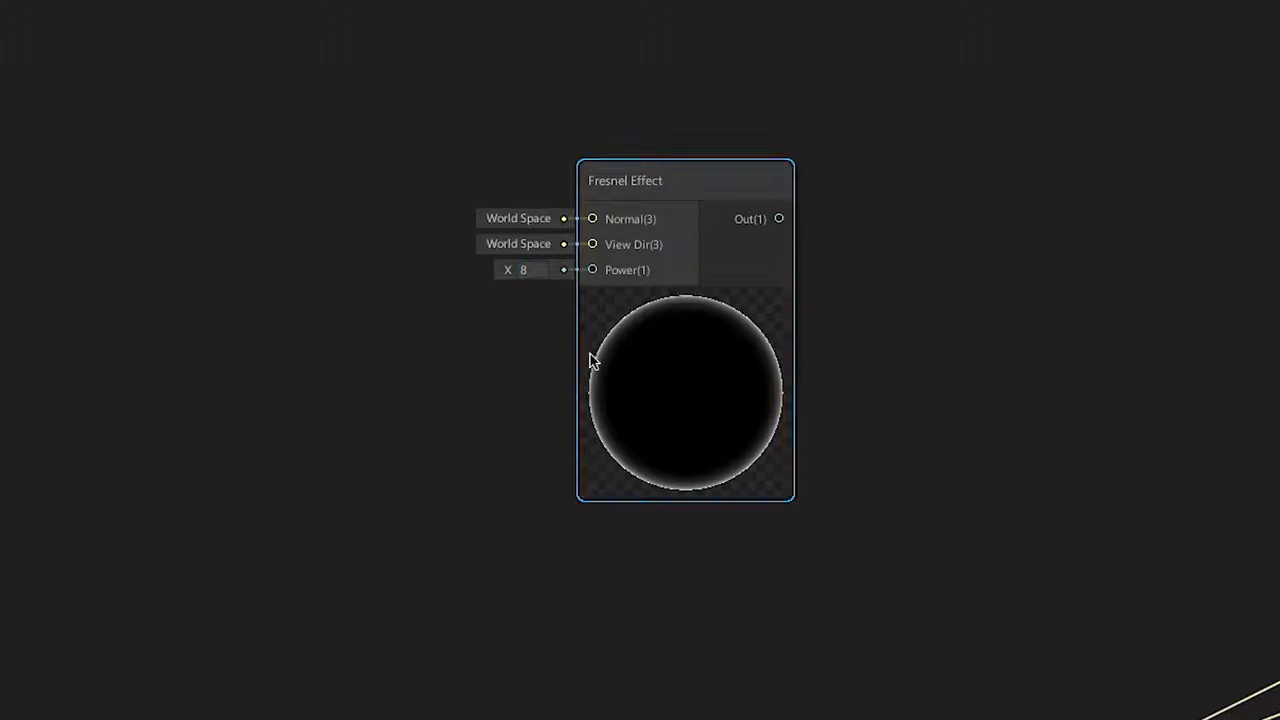
click(590, 362)
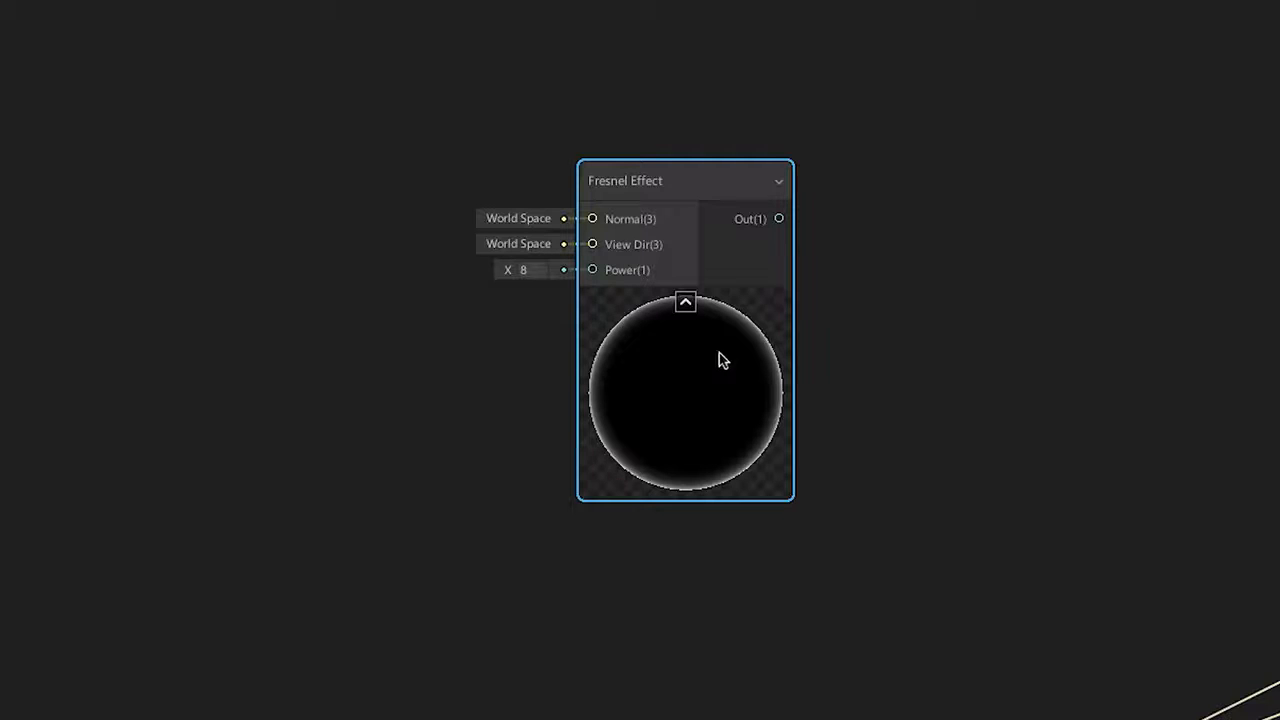
- Add a Multiply node with its A input fed by the Fresnel Effect output, and place it well apart from that node
middle_drag(688, 350, 429, 354)
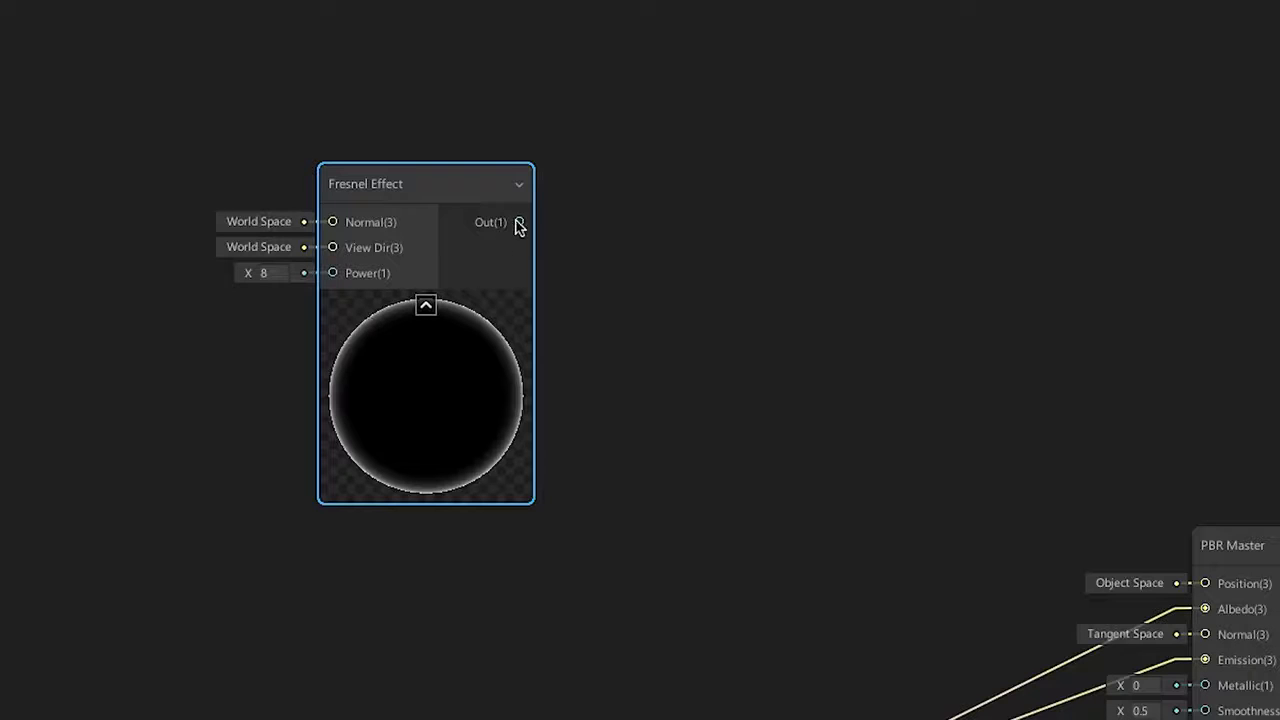
drag(519, 222, 643, 214)
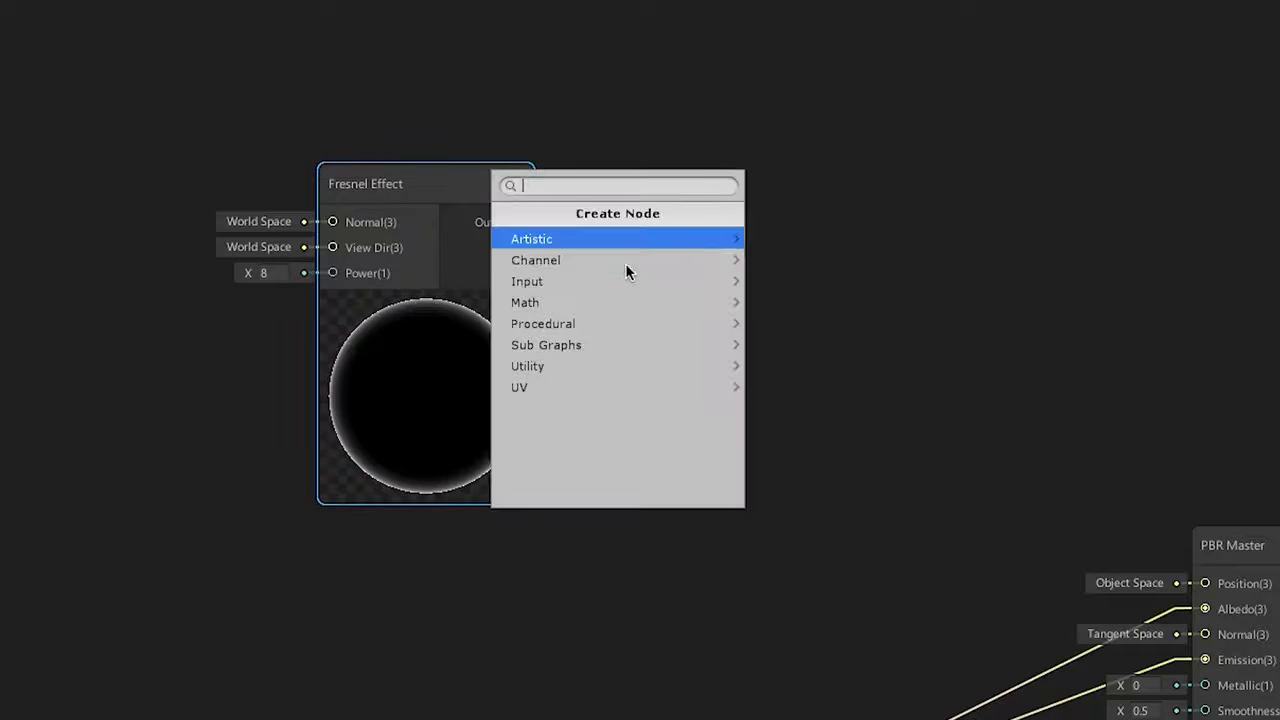
text(multi)
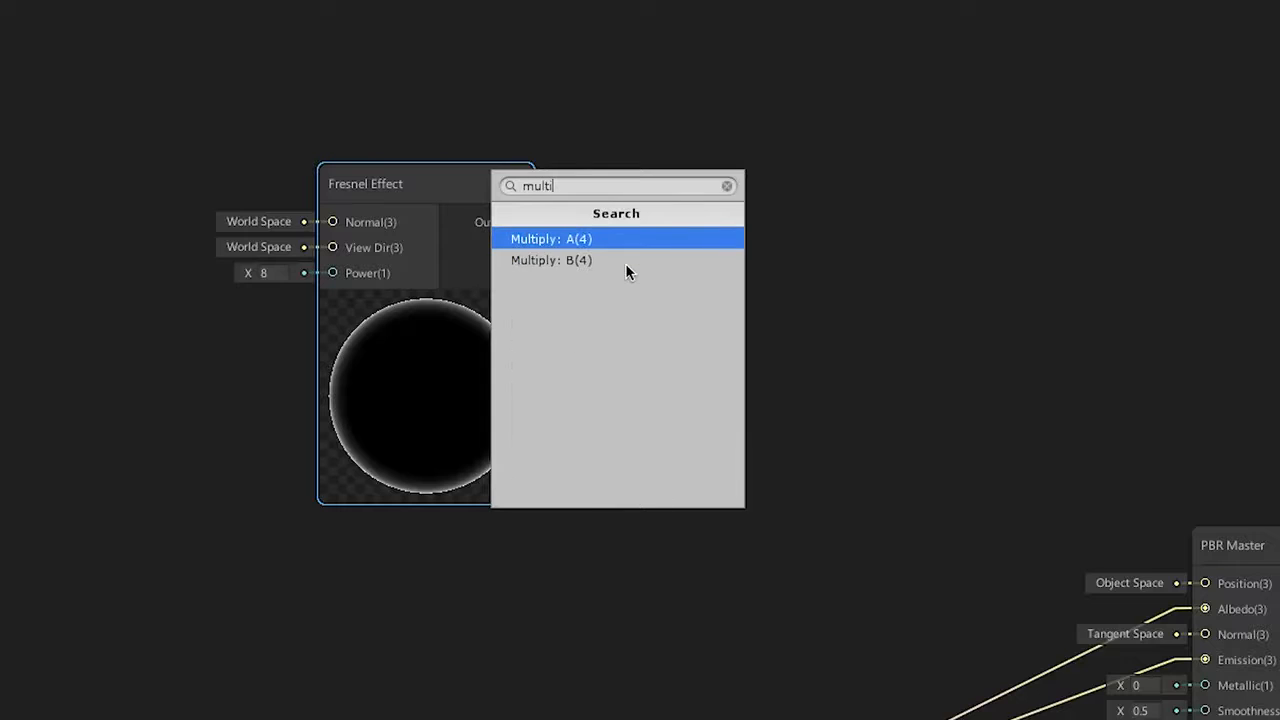
key(Return)
drag(685, 187, 942, 196)
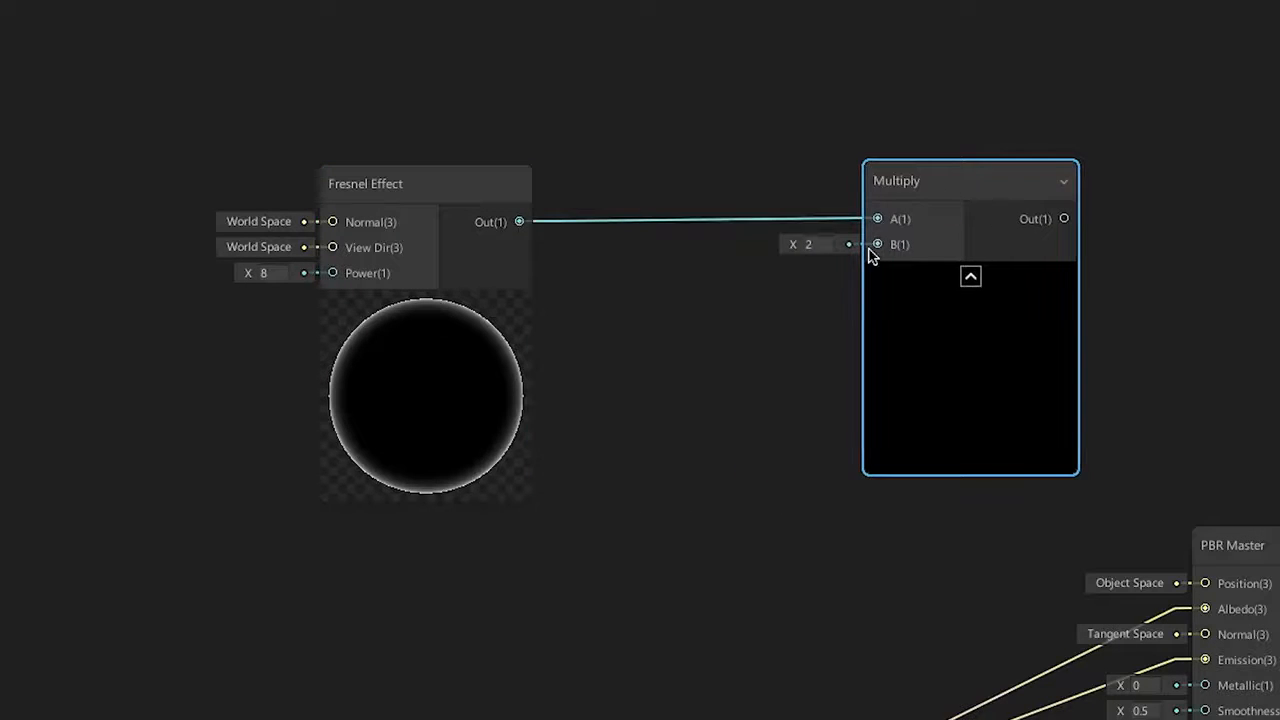
- Add a Color node connected to the Multiply node's B input and place it between the Fresnel Effect and Multiply nodes
drag(877, 244, 737, 392)
text(color)
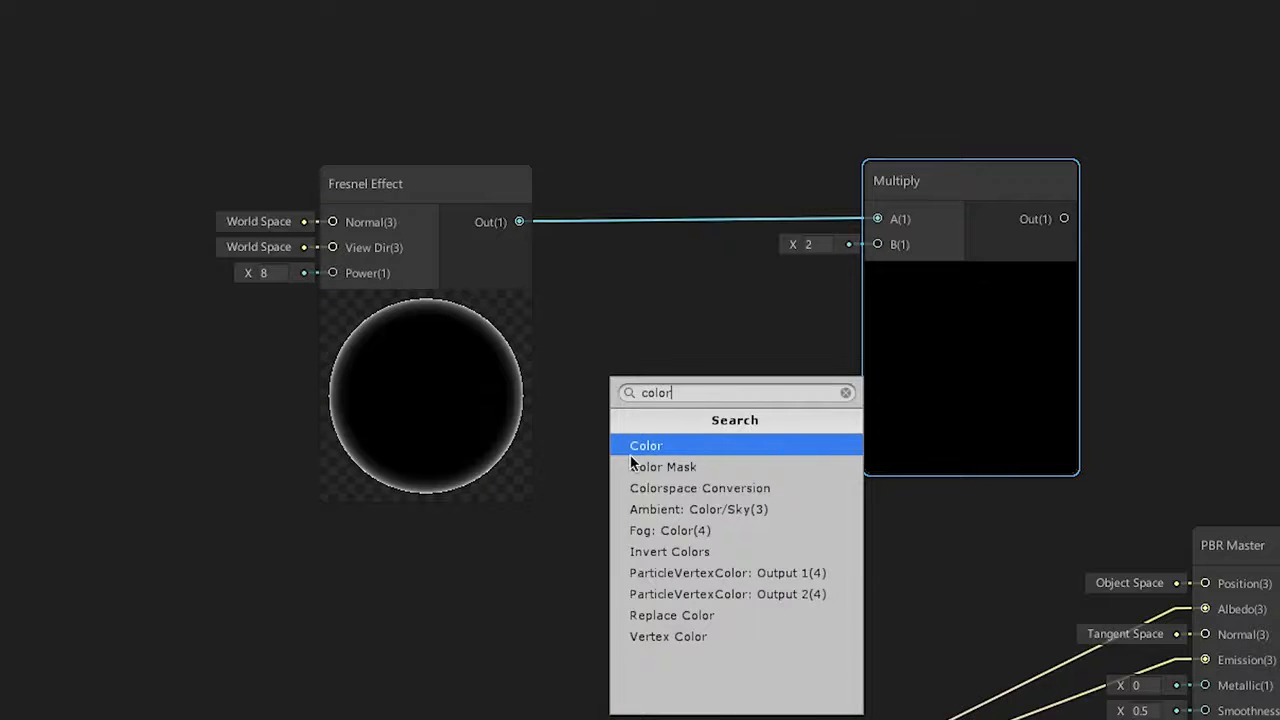
click(631, 455)
drag(640, 373, 695, 260)
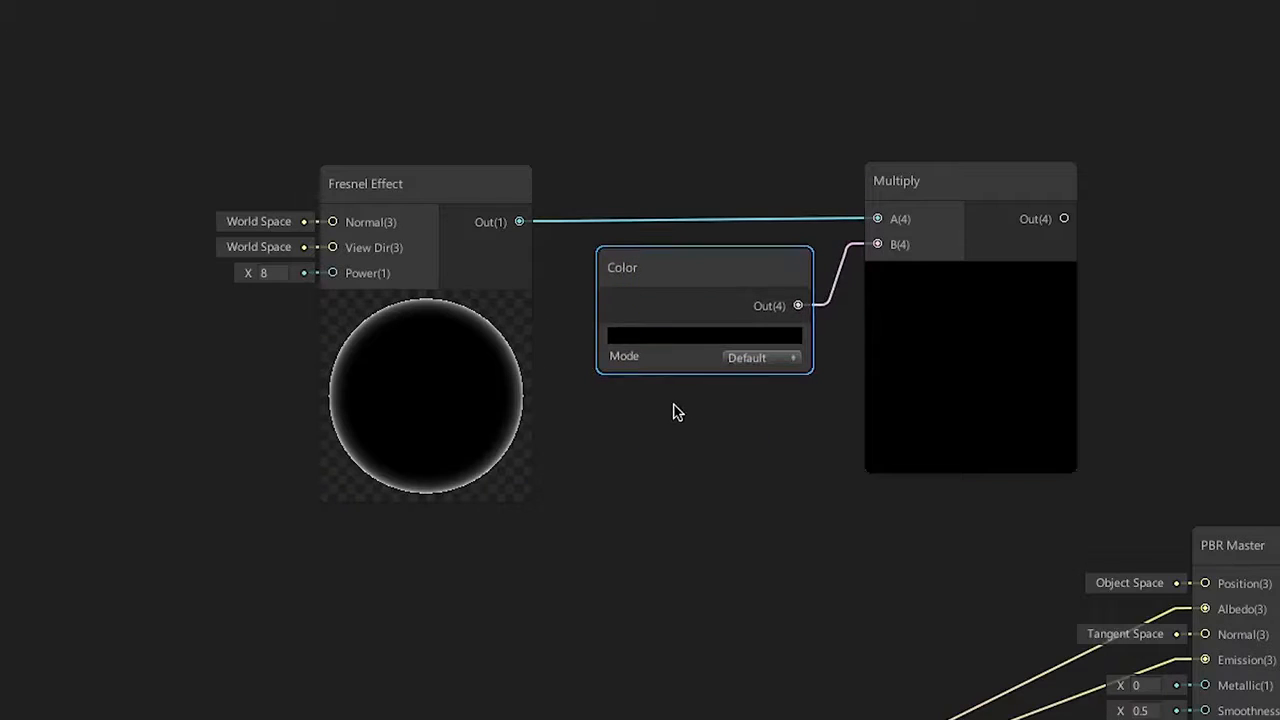
- Set the Color node to a light blue
click(677, 341)
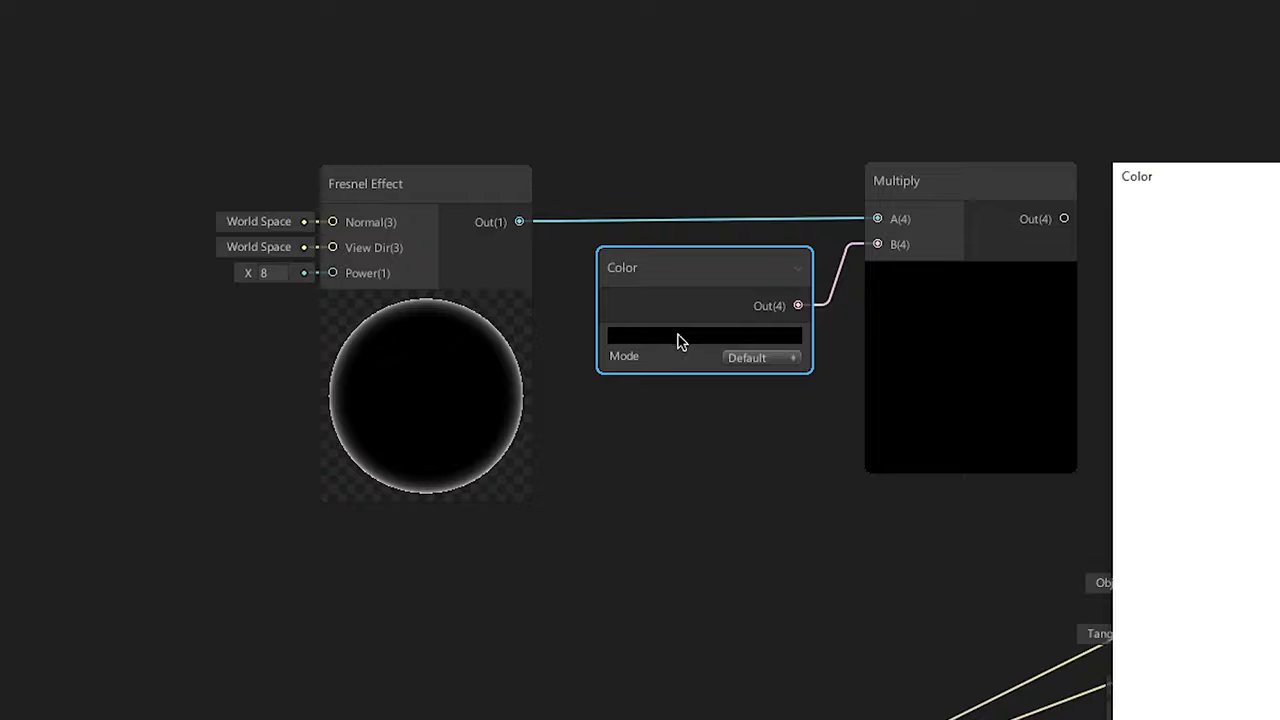
click(1107, 152)
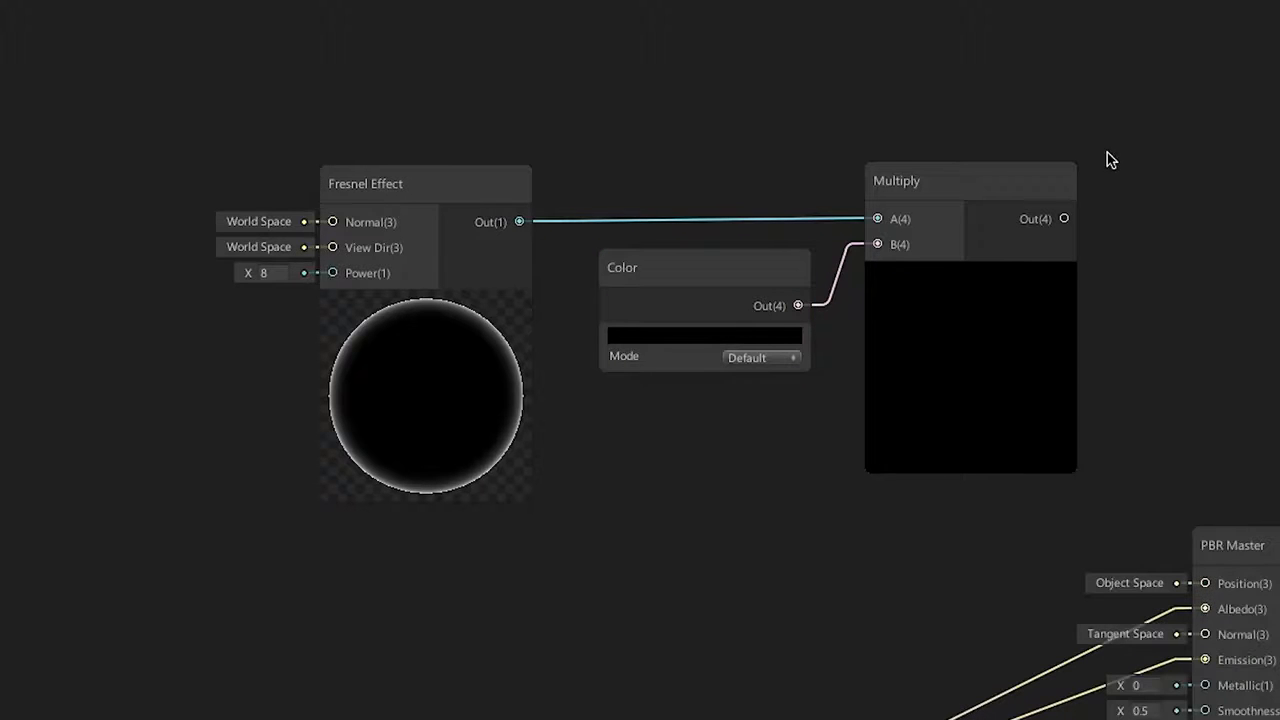
click(672, 341)
drag(1147, 339, 1137, 383)
drag(1234, 346, 1215, 309)
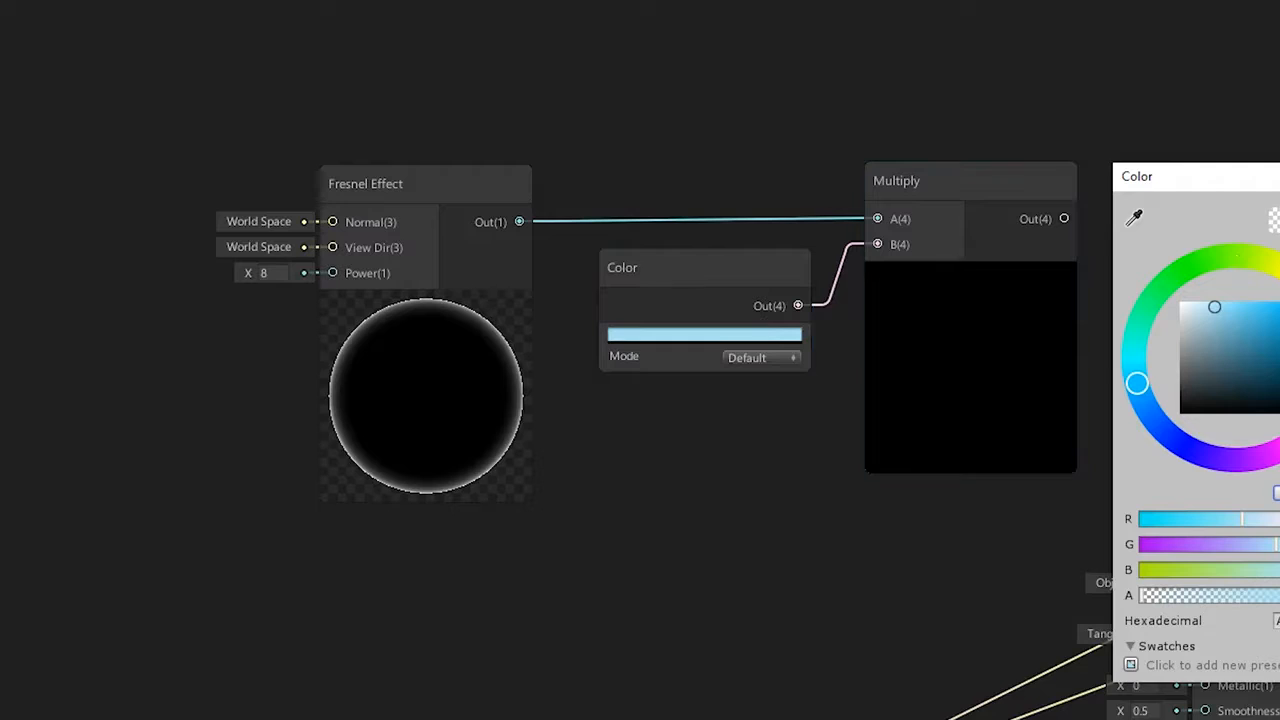
click(1279, 176)
click(426, 346)
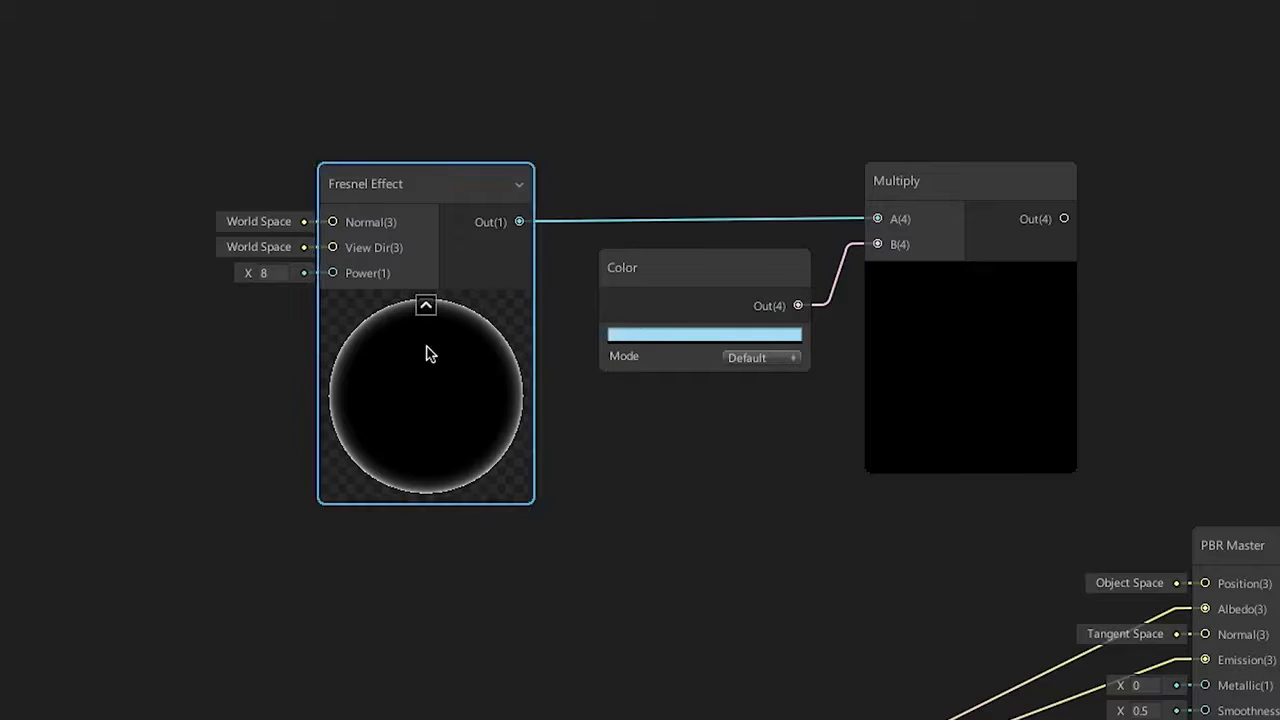
click(642, 280)
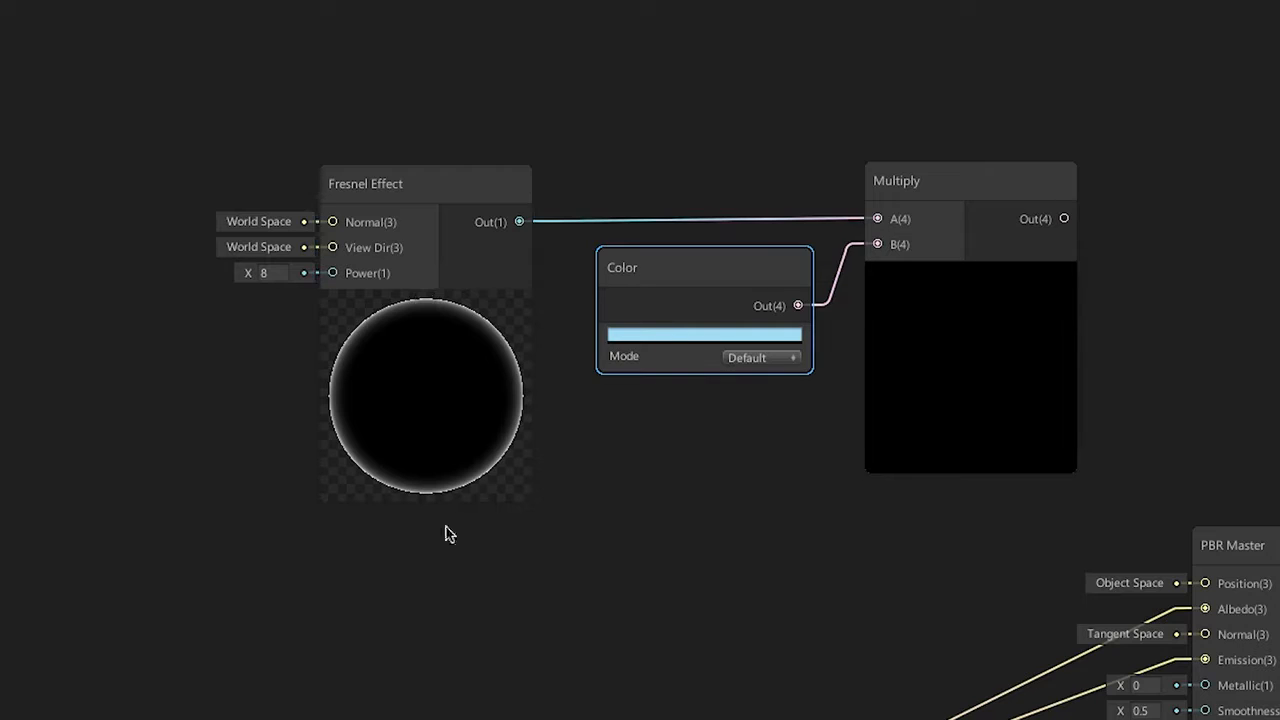
click(447, 392)
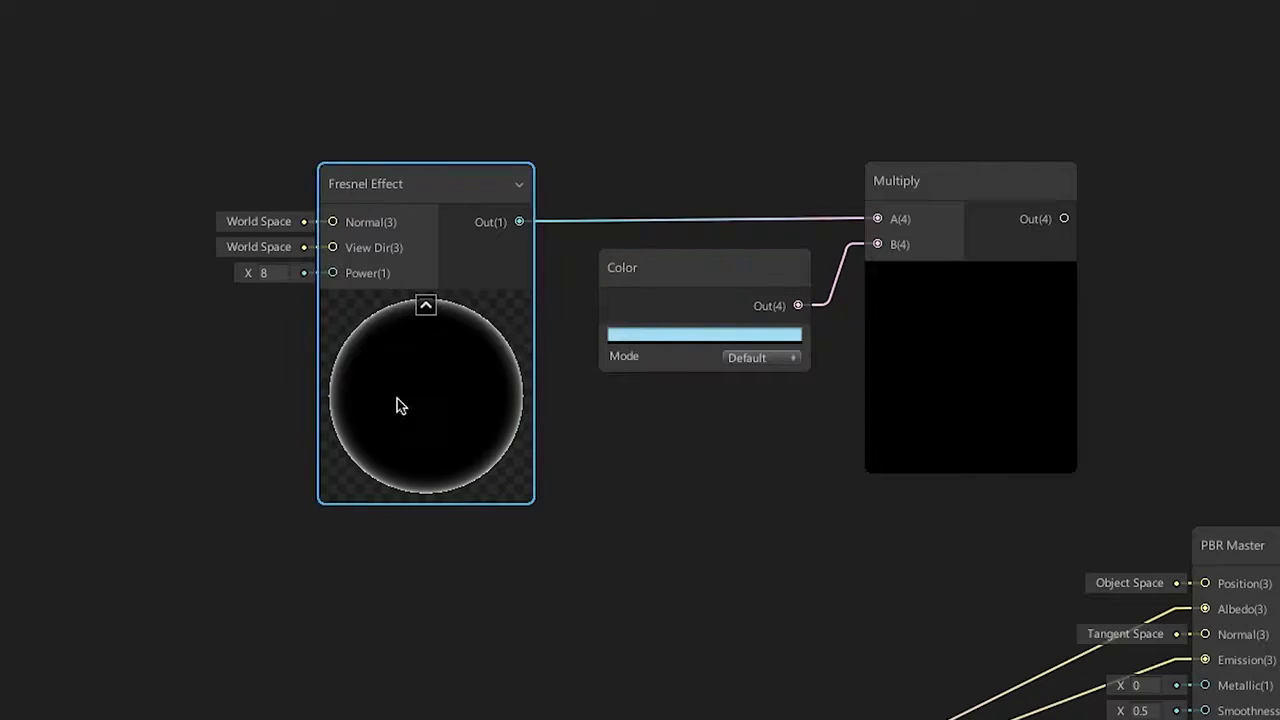
click(691, 336)
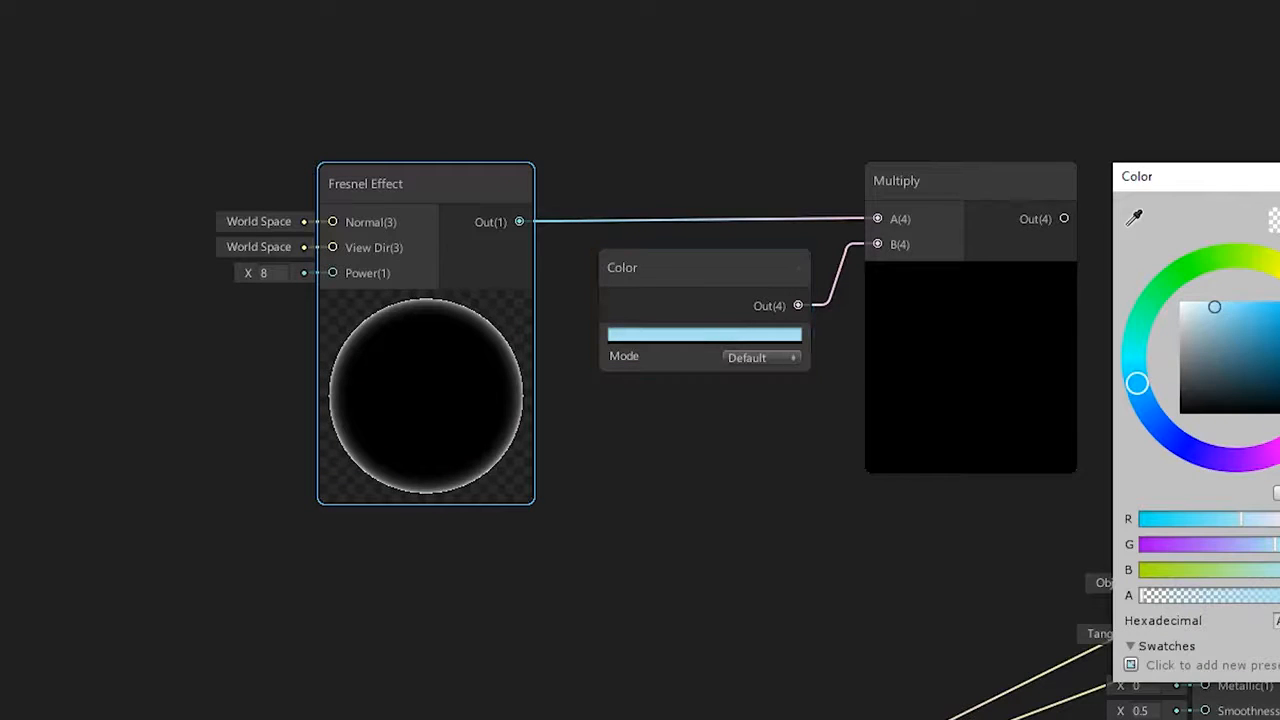
click(1279, 176)
- Spread out the graph so there is free space between the Multiply node and the PBR Master
scroll(833, 452, down, 2)
middle_drag(751, 564, 724, 360)
drag(468, 318, 566, 94)
click(727, 58)
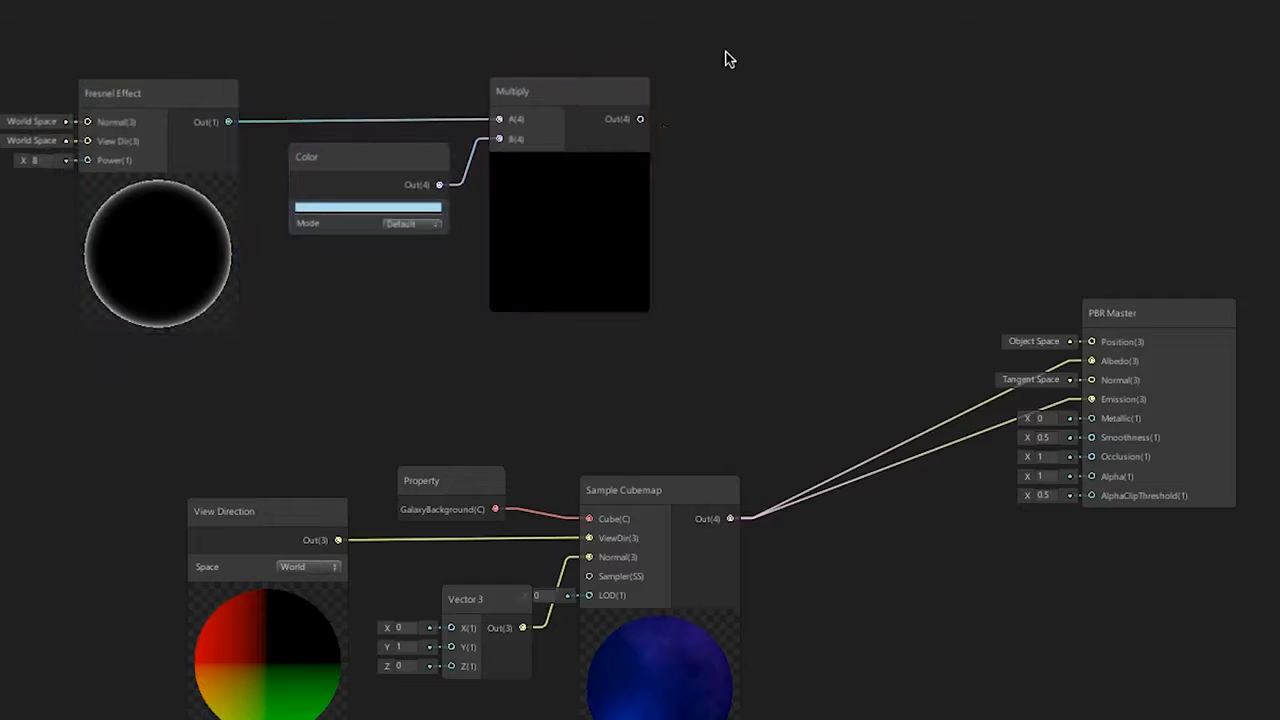
- Create an Add node with the Multiply output feeding A and the Sample Cubemap output feeding B
drag(641, 120, 855, 318)
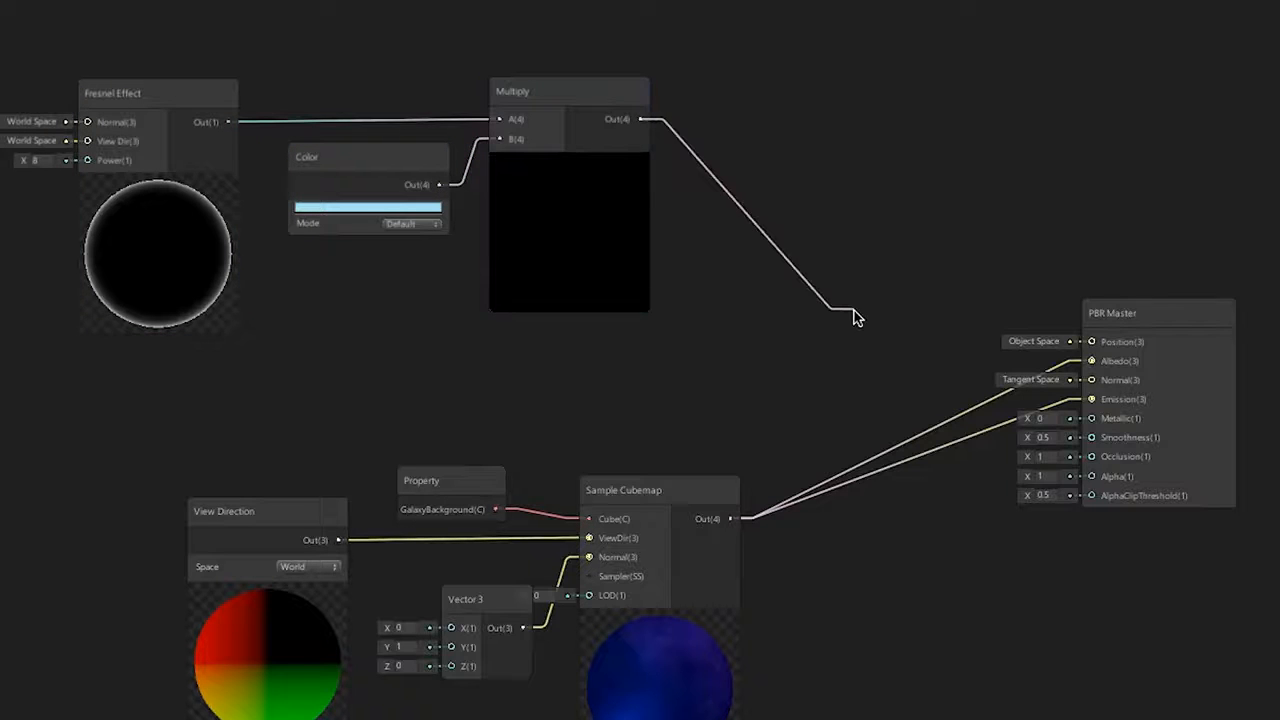
text(add)
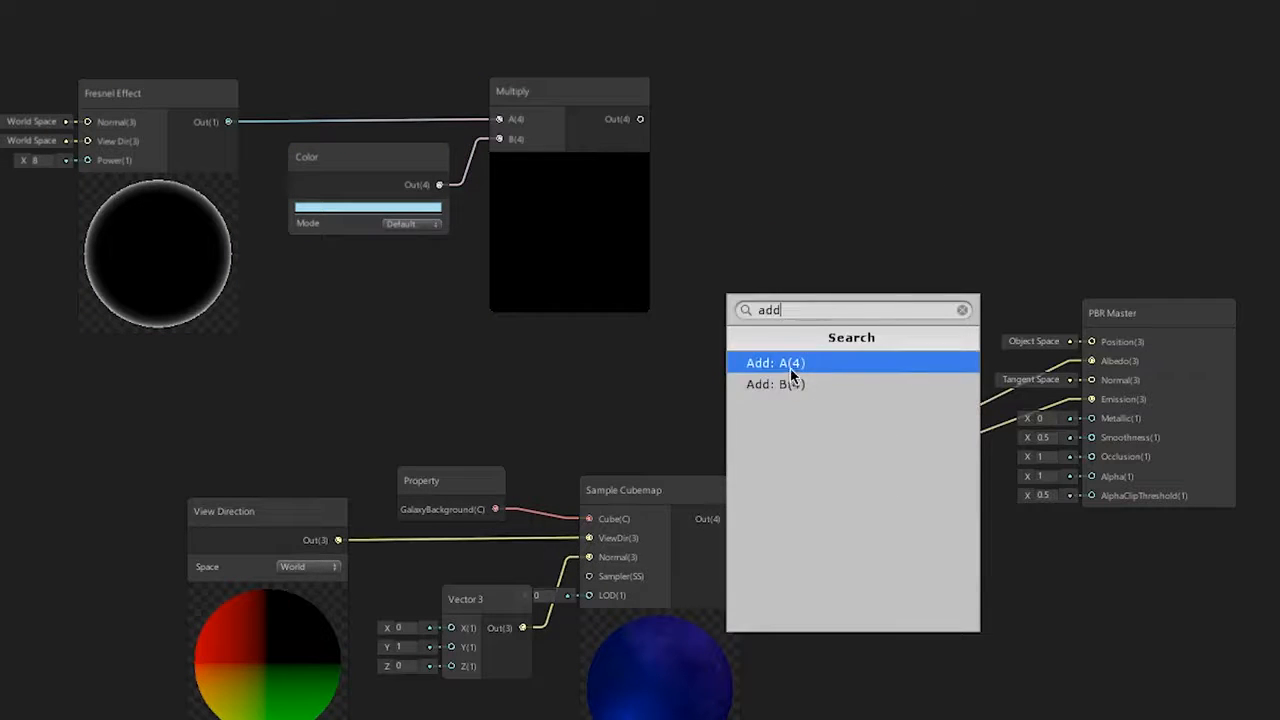
click(851, 352)
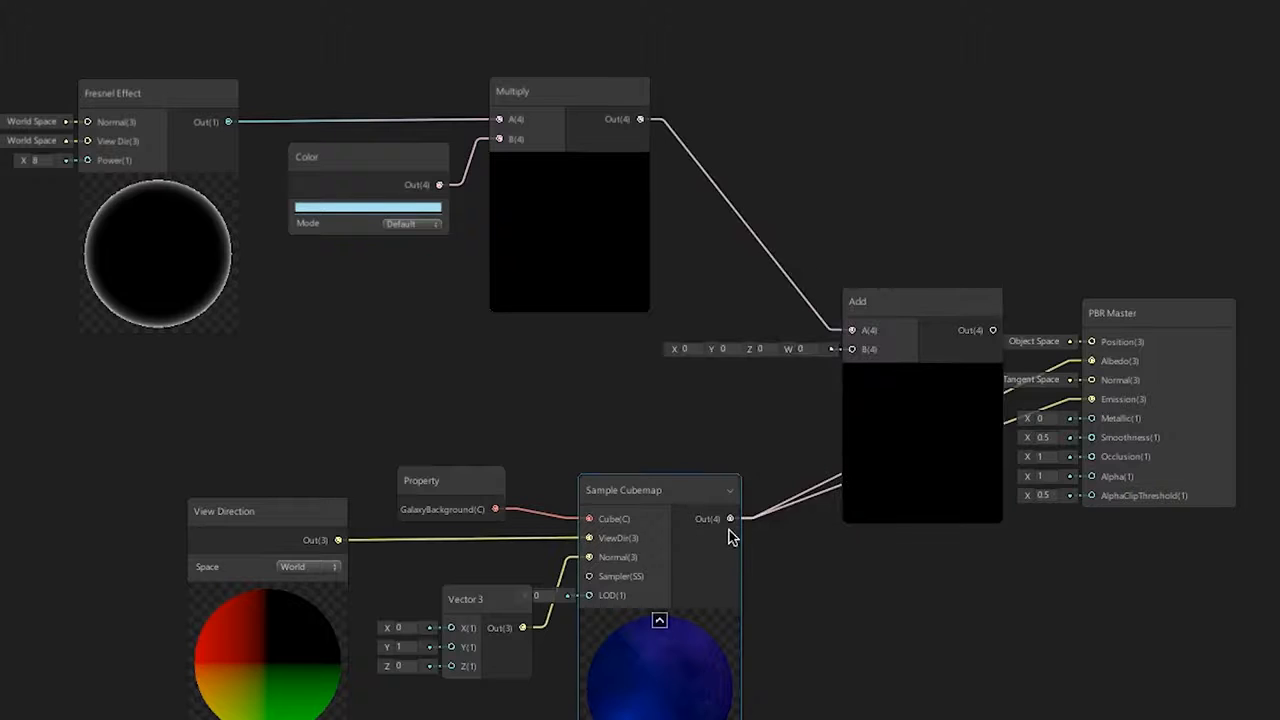
drag(730, 518, 856, 358)
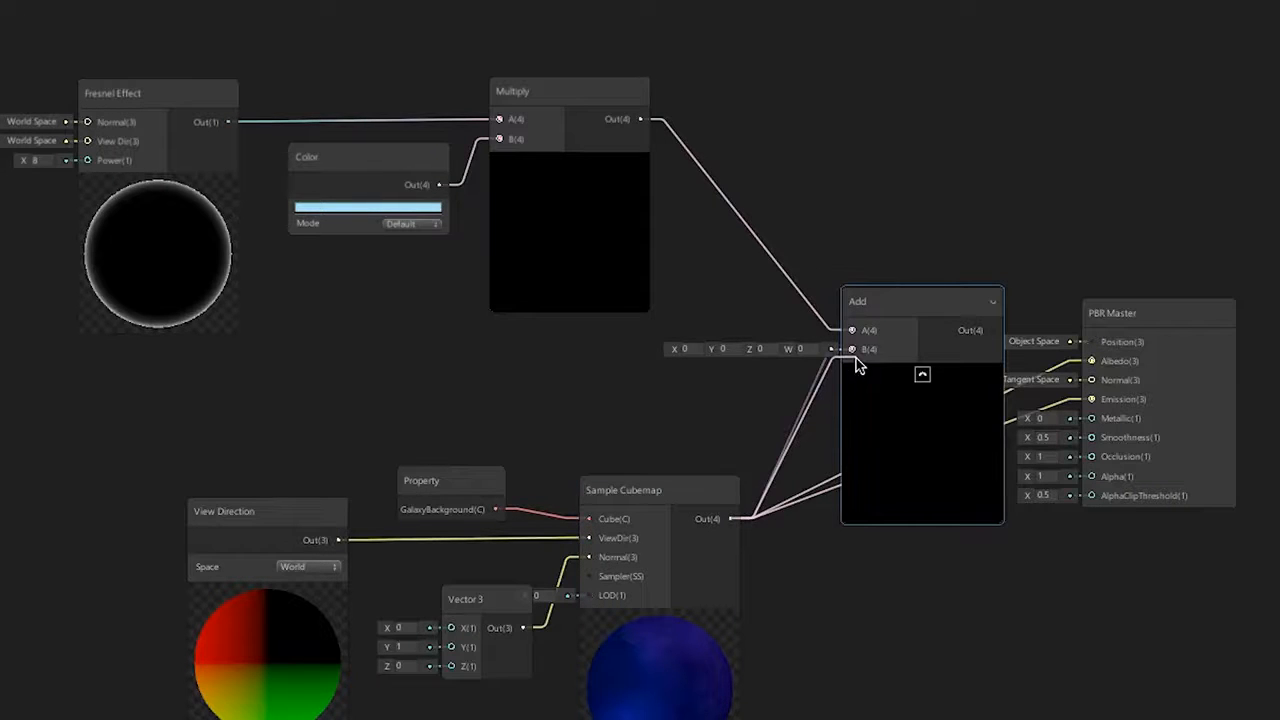
- Connect the Add node's output to the PBR Master's Albedo and Emission inputs and check the material on the bus model
drag(994, 332, 1095, 362)
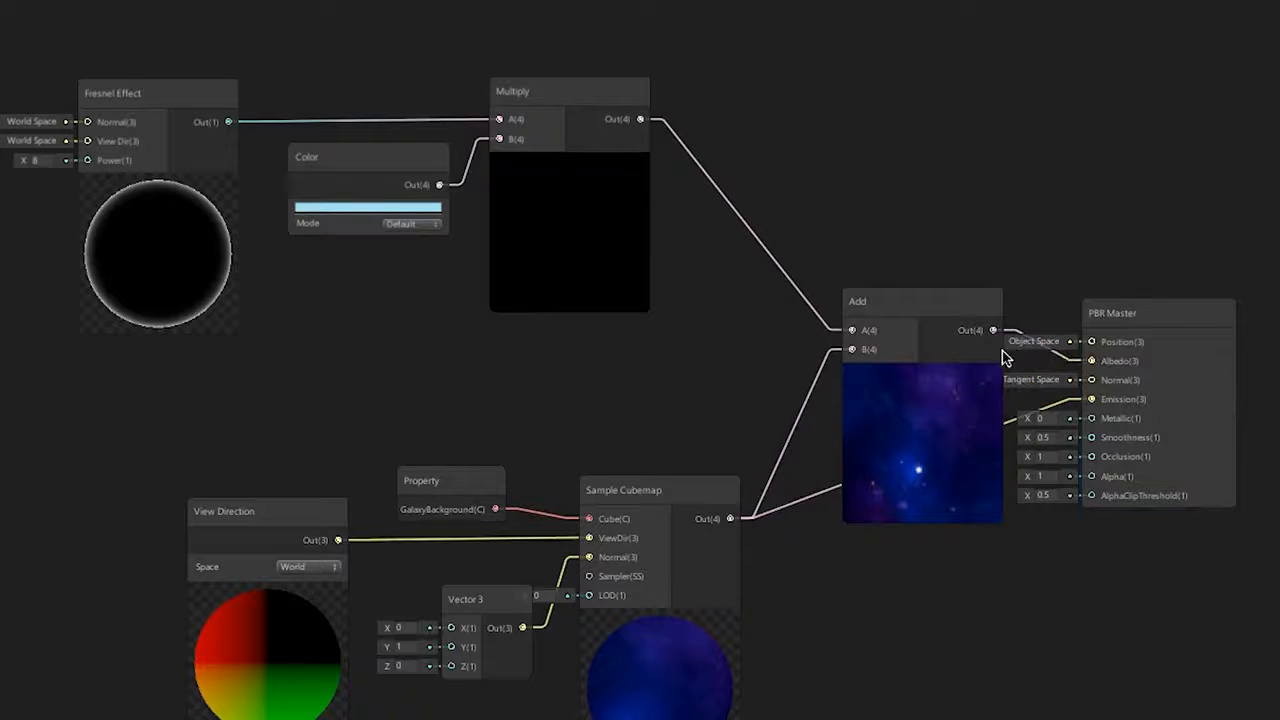
drag(993, 330, 1105, 408)
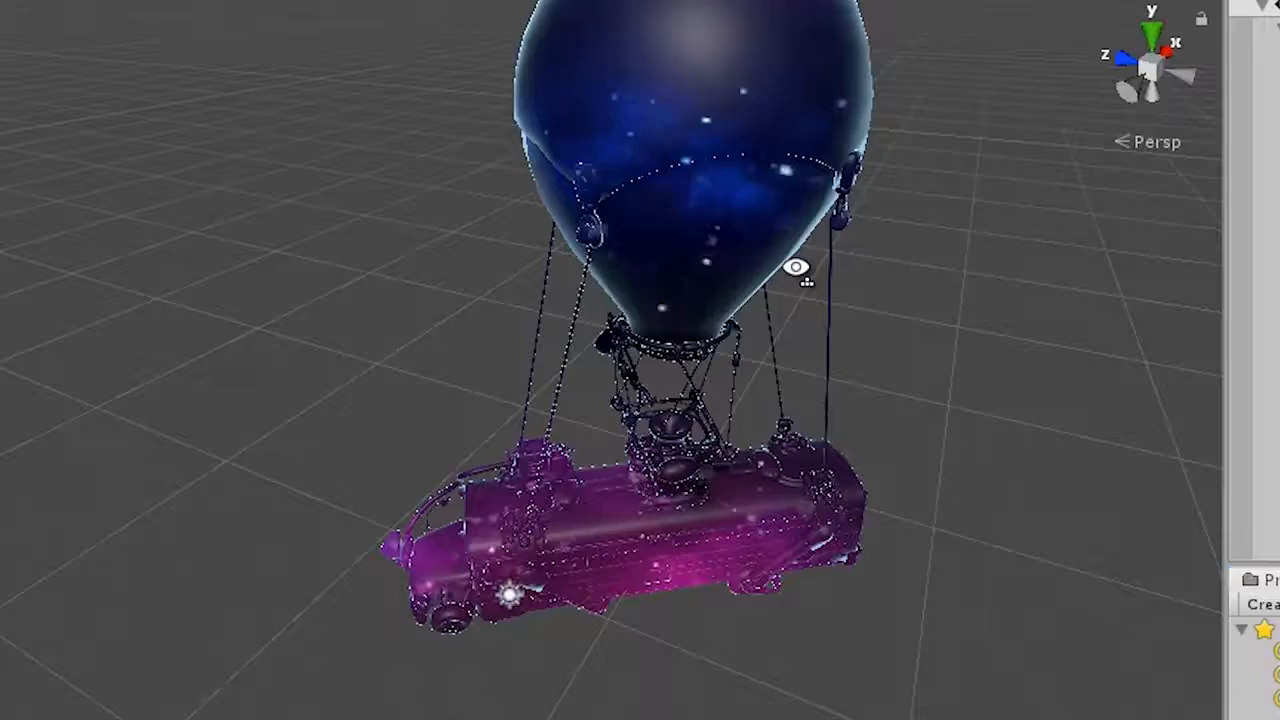
alt+drag(797, 269, 4, 84)
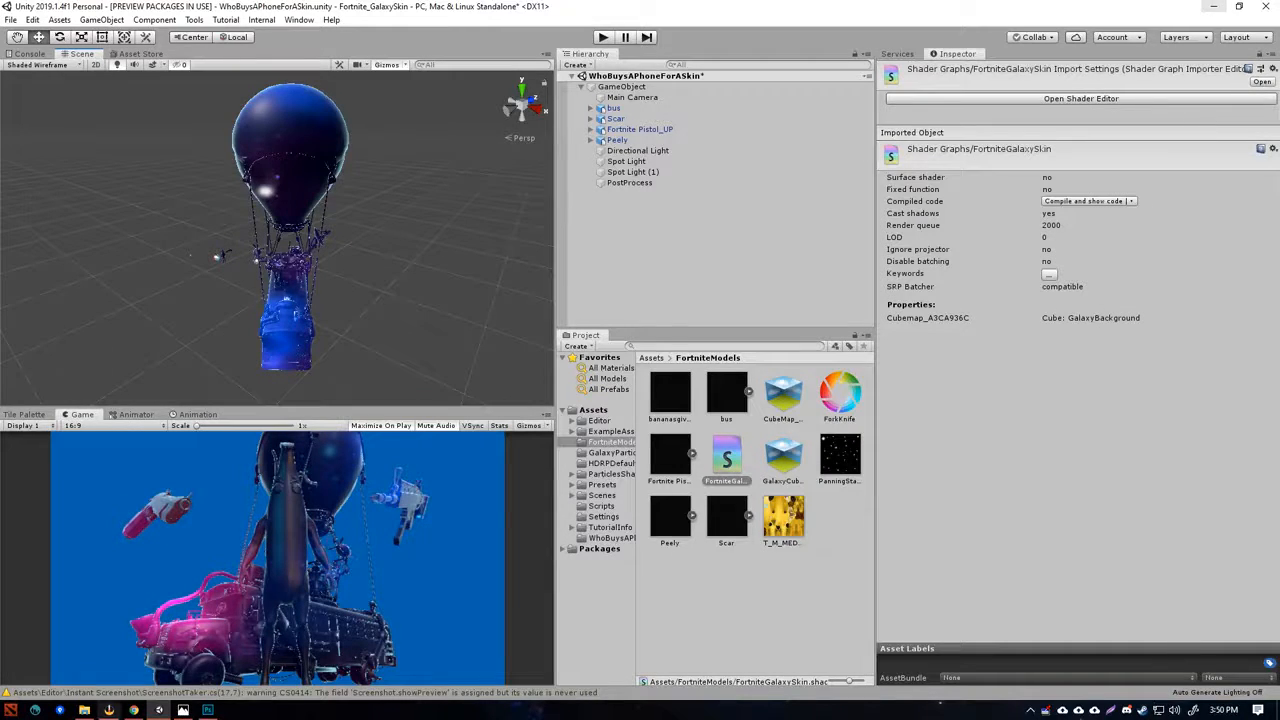
- Switch to Chrome and examine the Fortnite galaxy skin reference images for star details
click(133, 710)
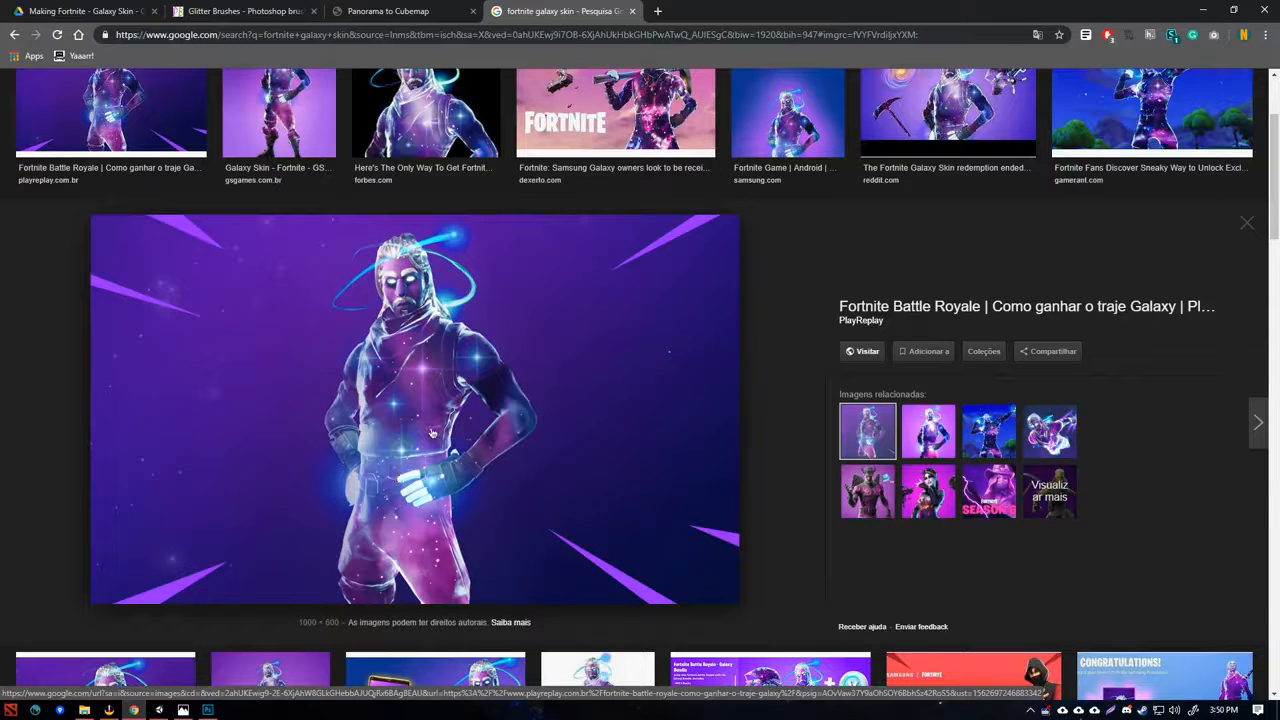
scroll(432, 432, down, 5)
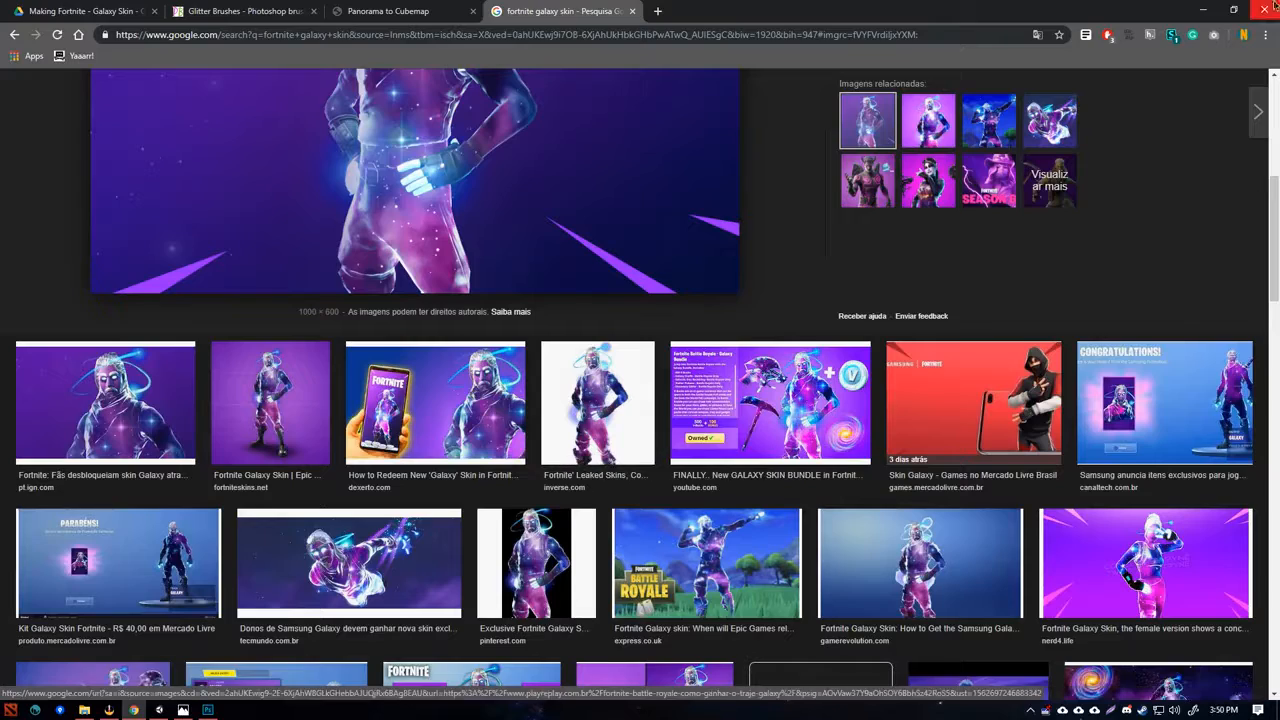
click(1203, 9)
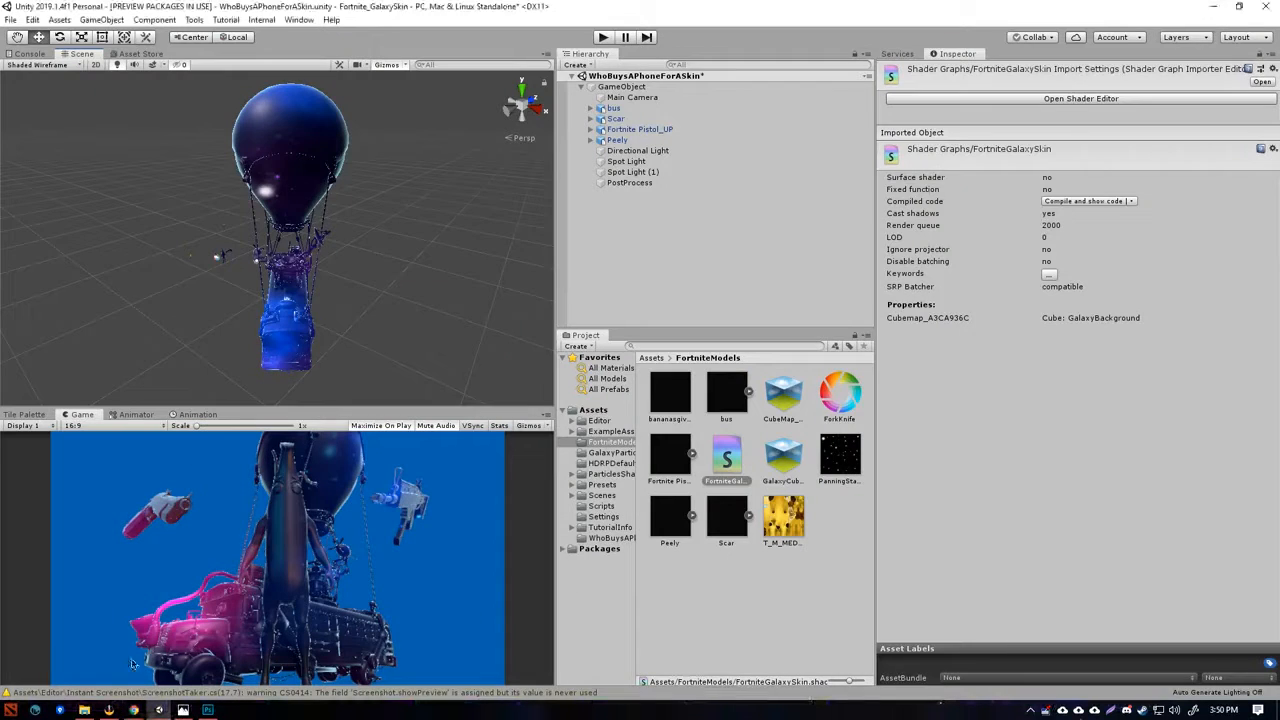
- In Chrome, preview PanningStars.png from the "Making Fortnite - Galaxy Skin" Drive folder
click(134, 710)
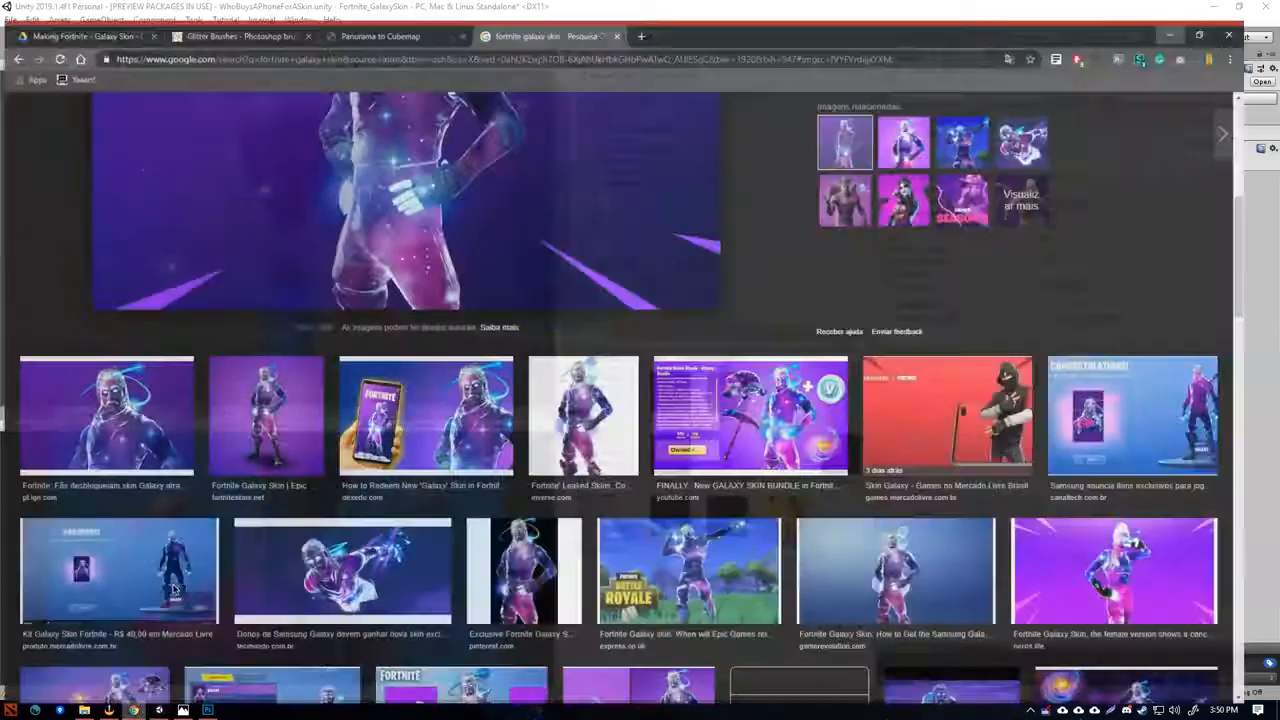
click(148, 9)
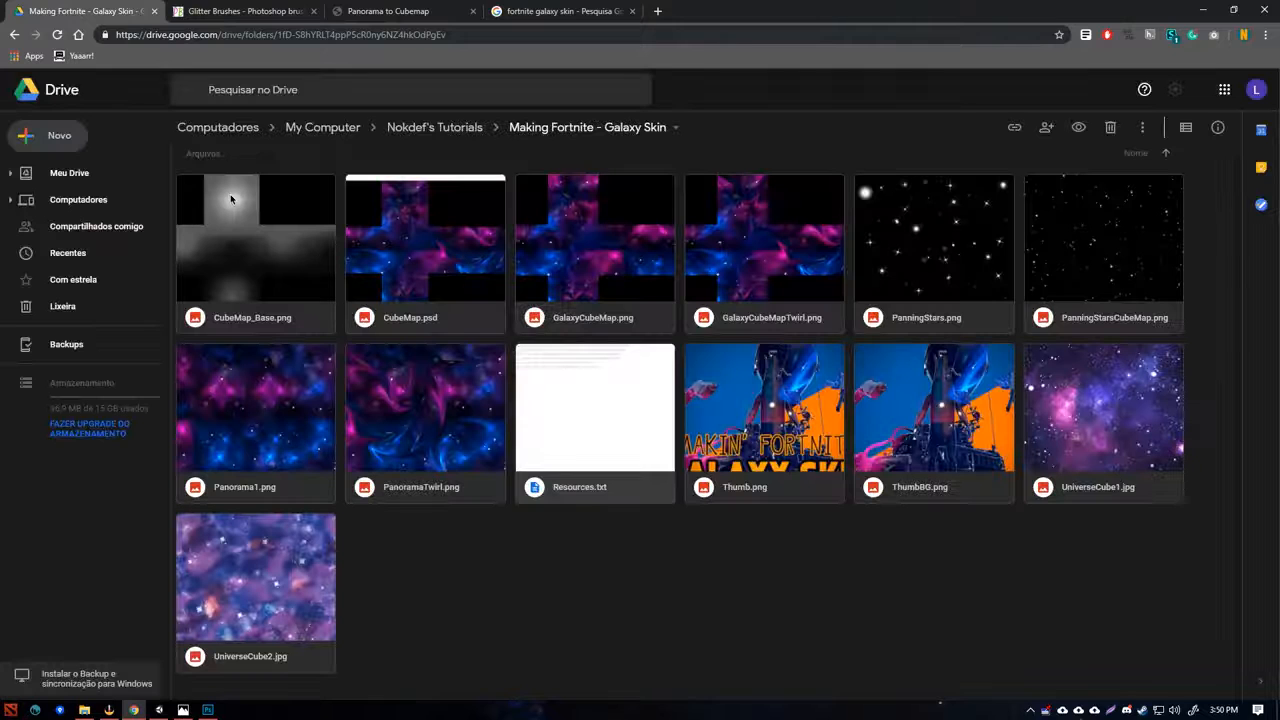
double_click(935, 228)
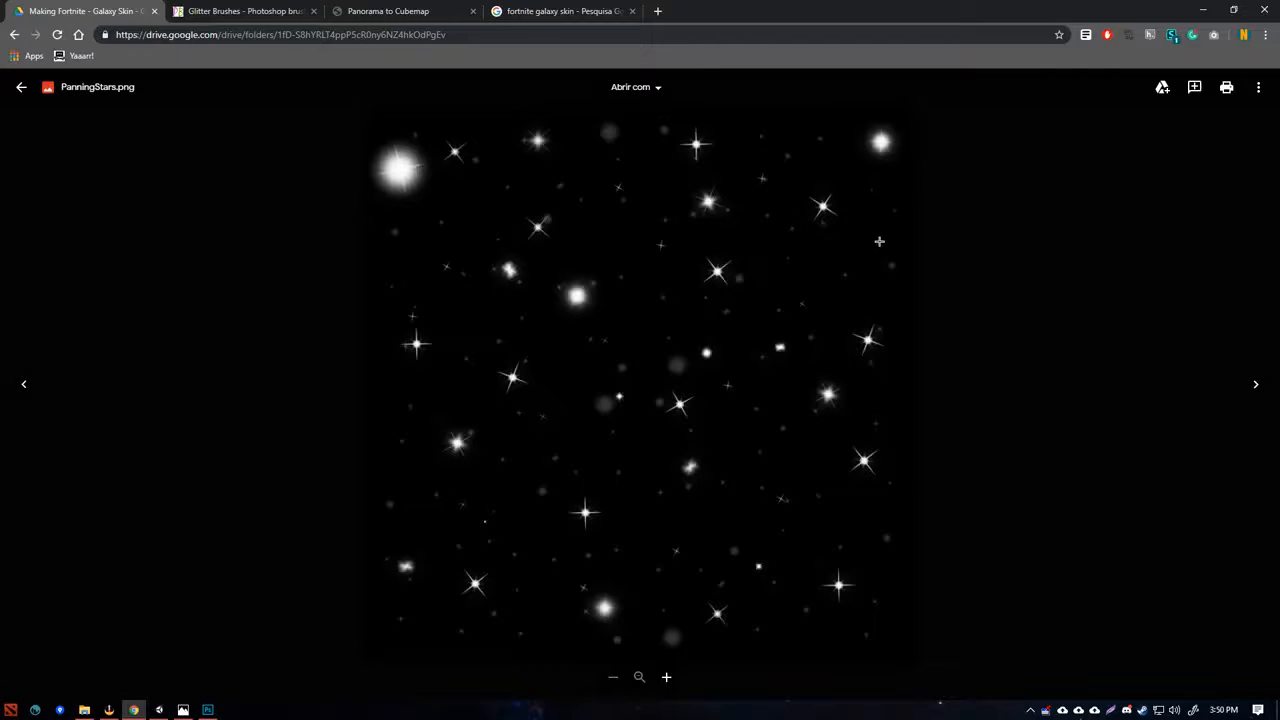
click(1203, 9)
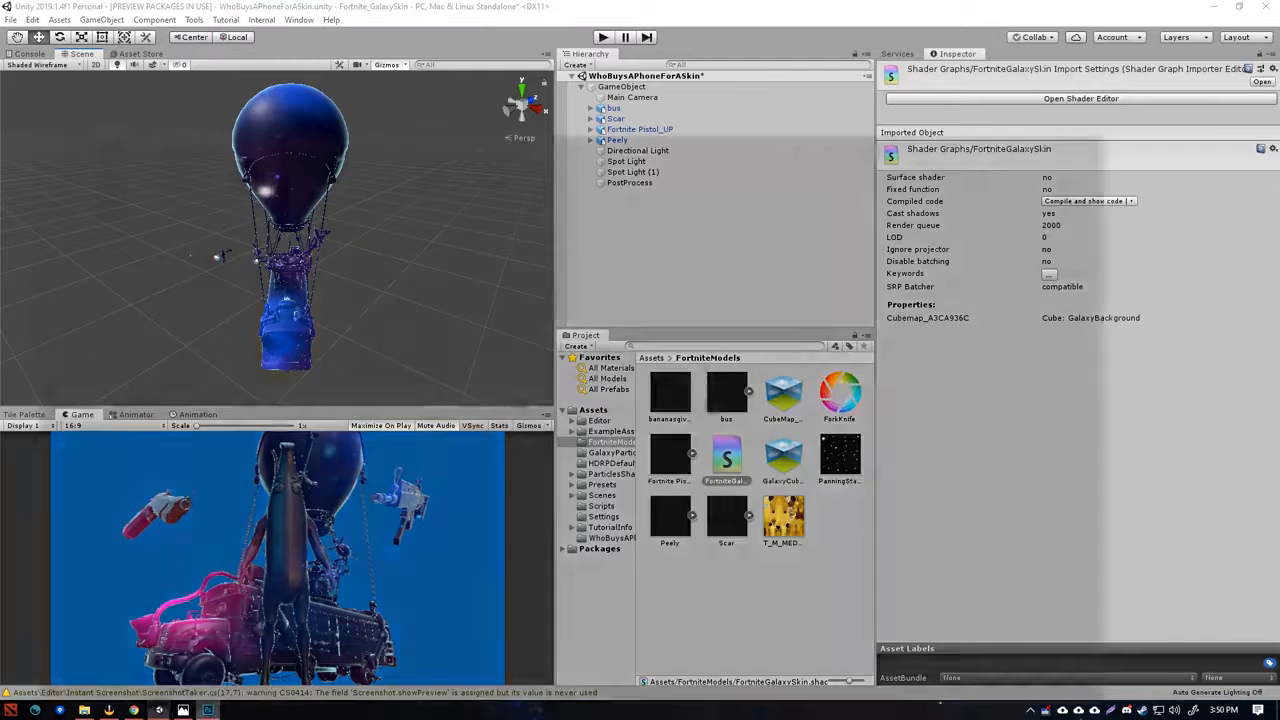
- Switch to Photoshop and close CubeMap.psd without saving its changes
click(208, 710)
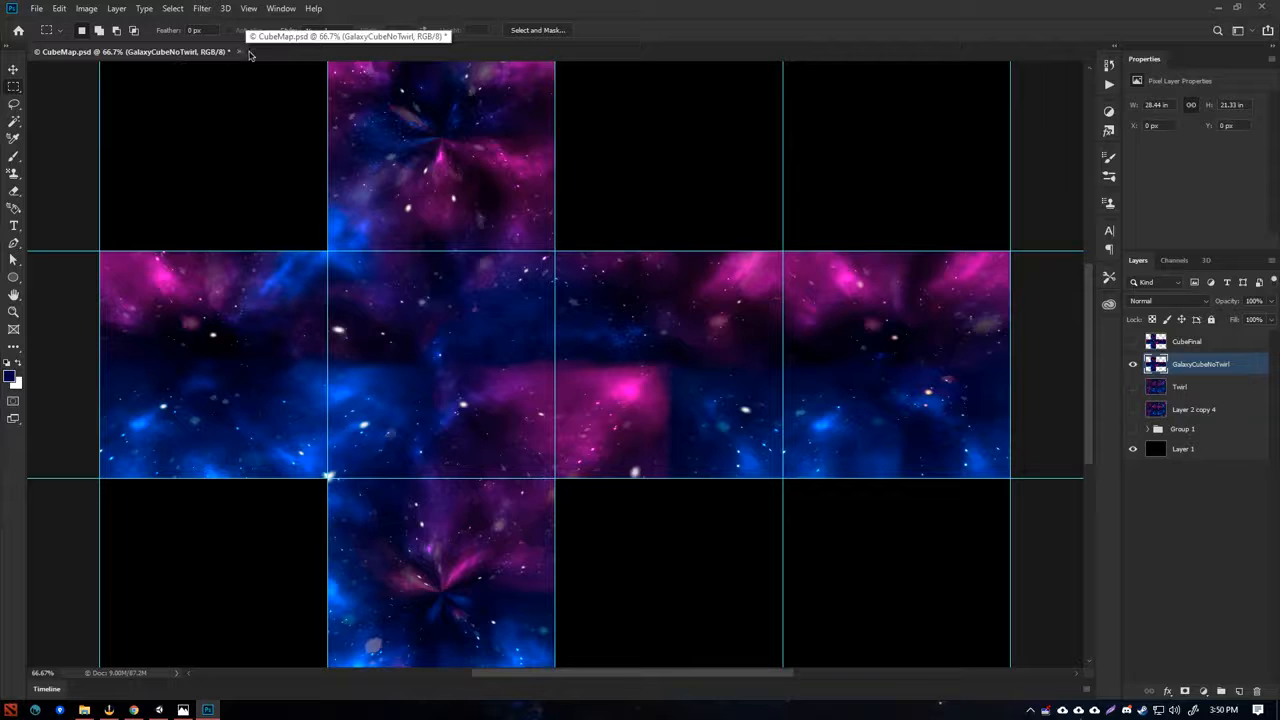
key(ctrl+w)
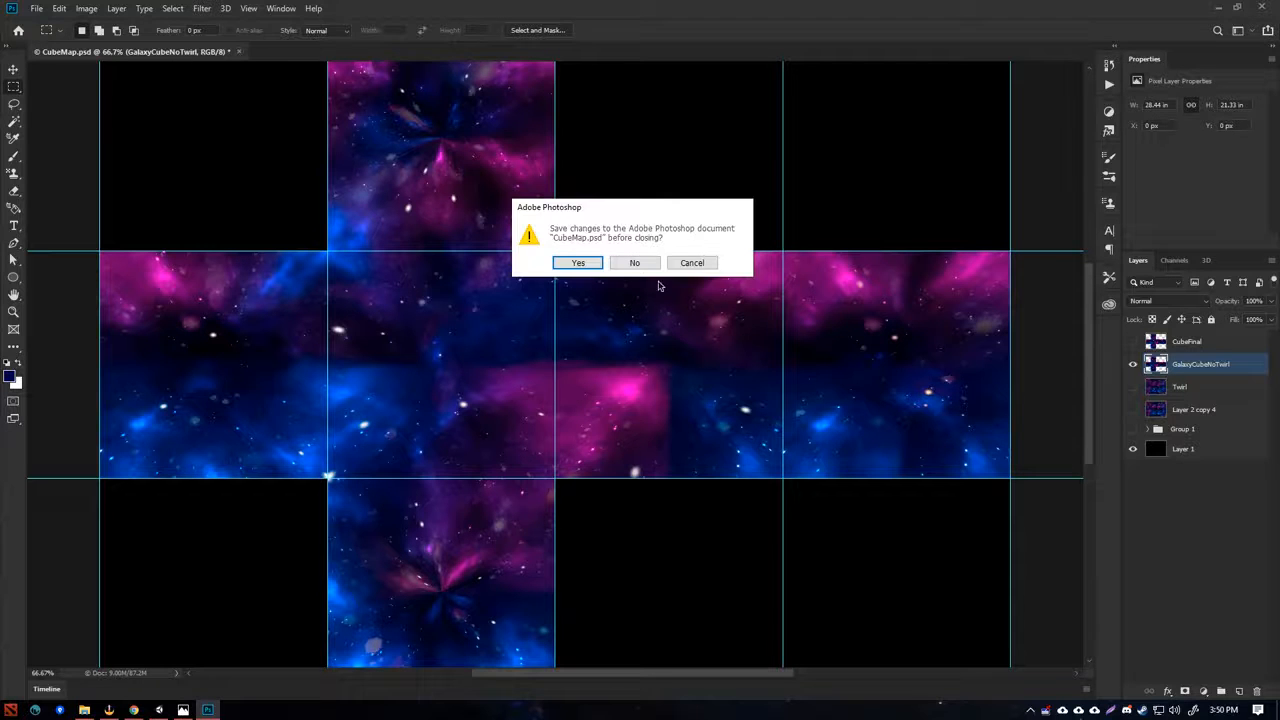
click(635, 263)
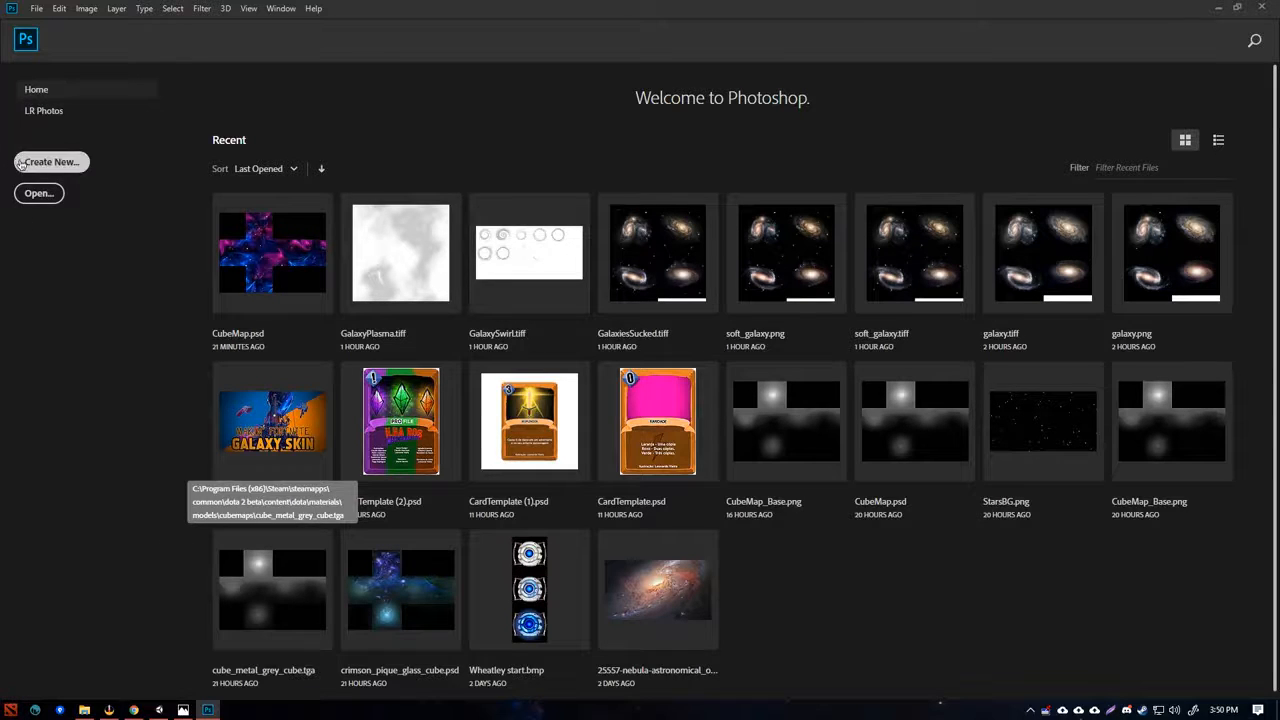
- Create a new 512 x 512 pixel document at 72 pixels/inch with a black background
click(27, 164)
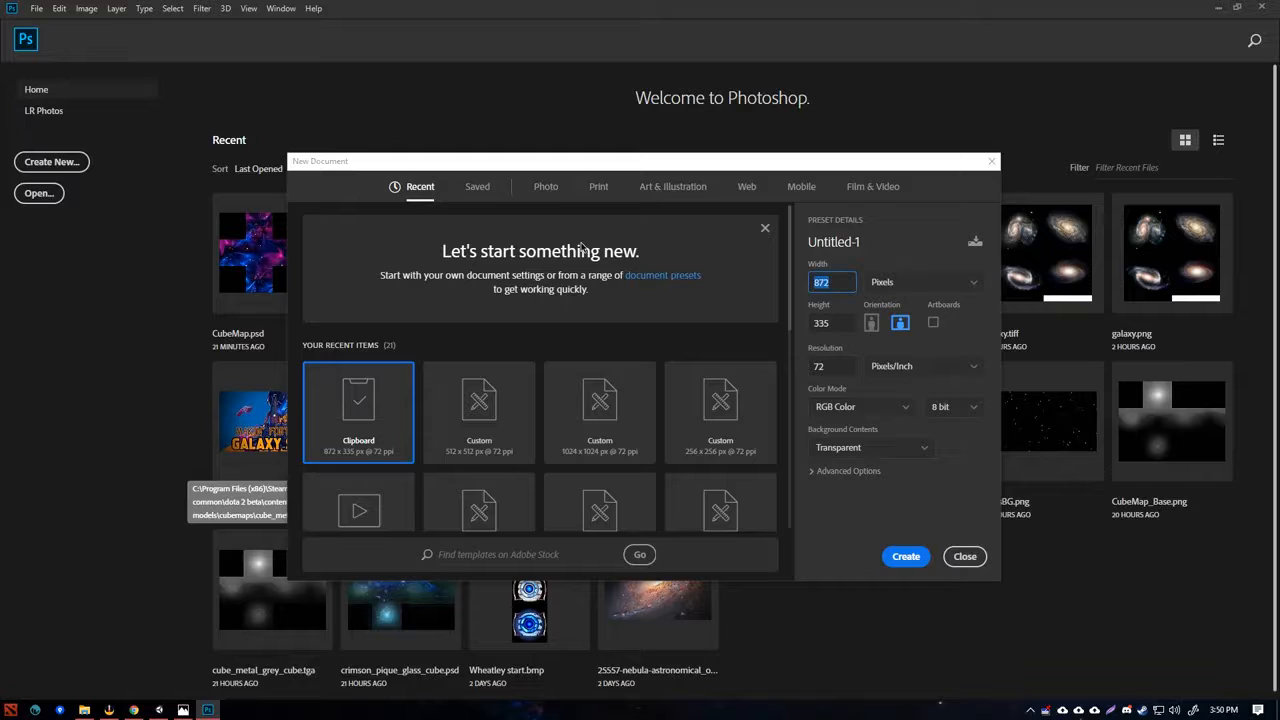
key(Tab)
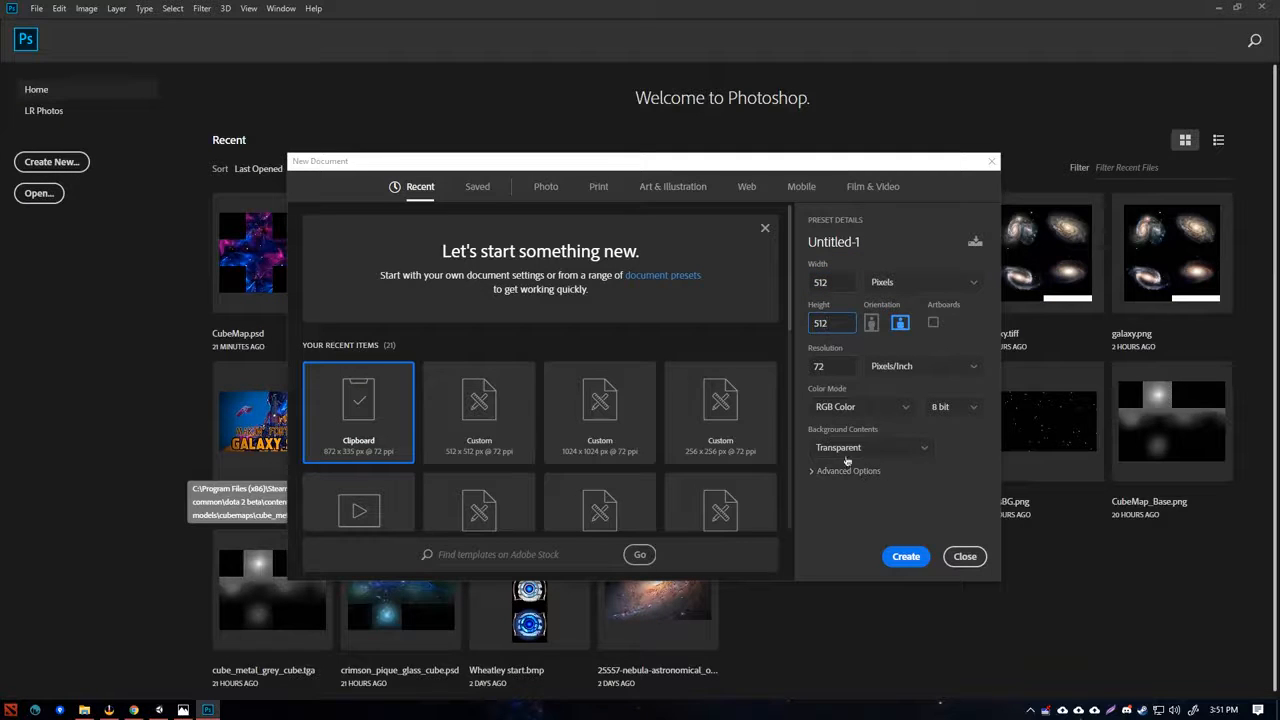
click(873, 449)
click(872, 492)
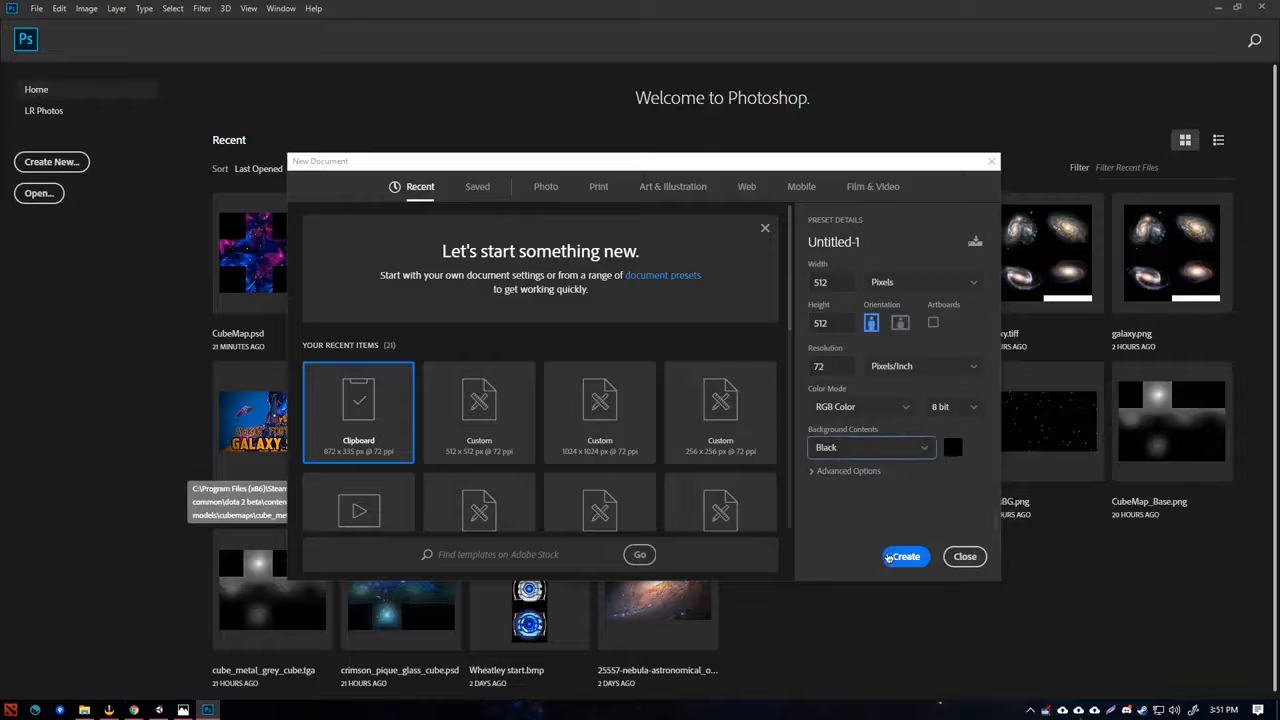
click(890, 560)
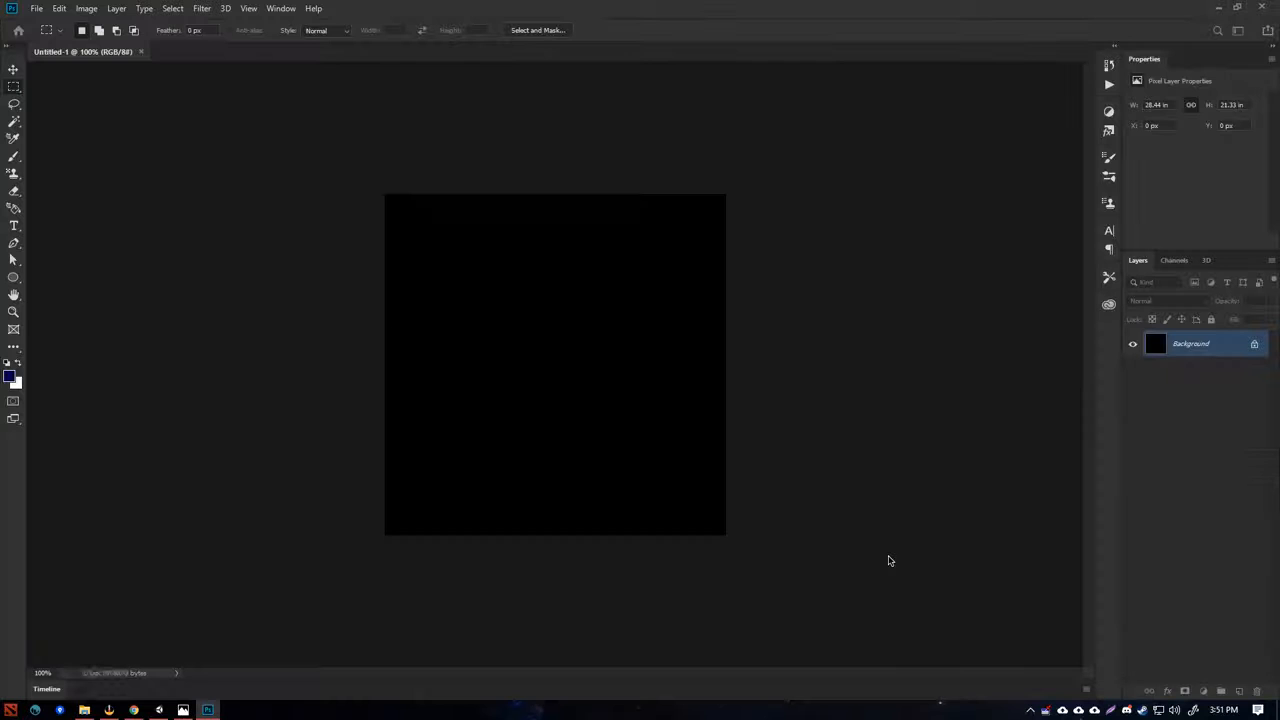
- Switch to Chrome, open Resources.txt in the Drive folder and locate the link for the Photoshop Sparckles brush
key(alt+Tab)
key(alt+Tab)
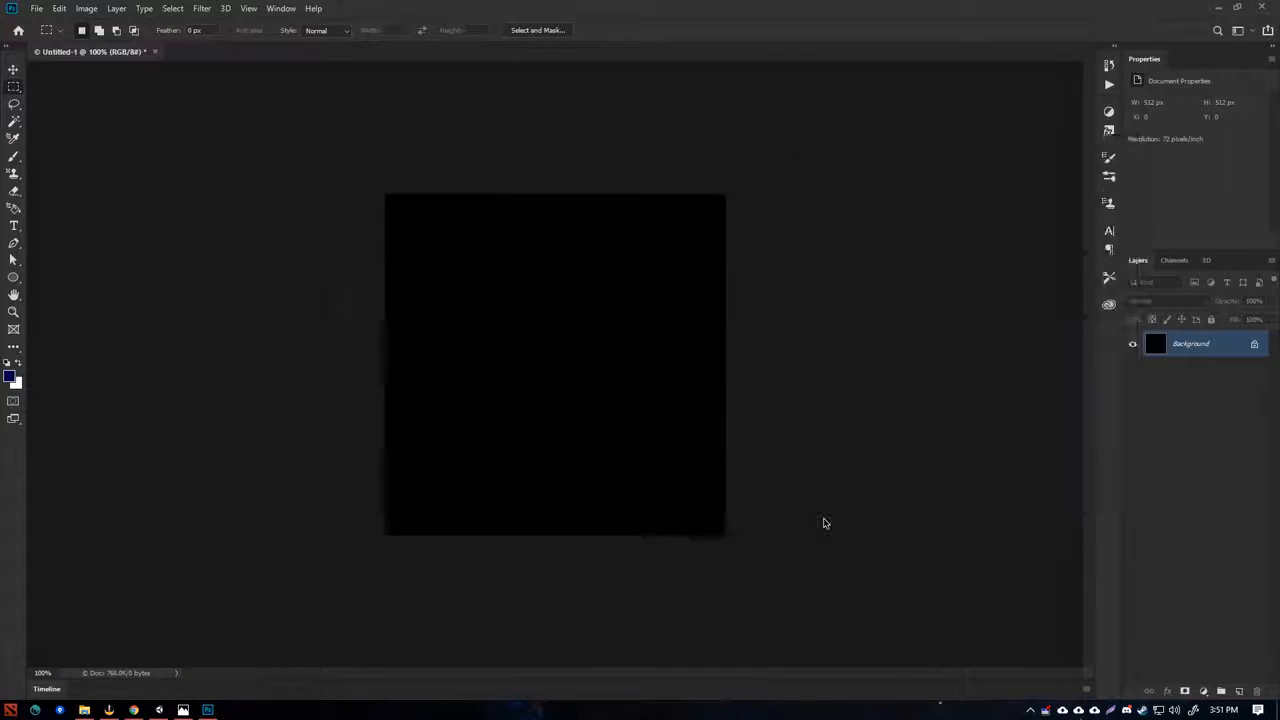
key(Escape)
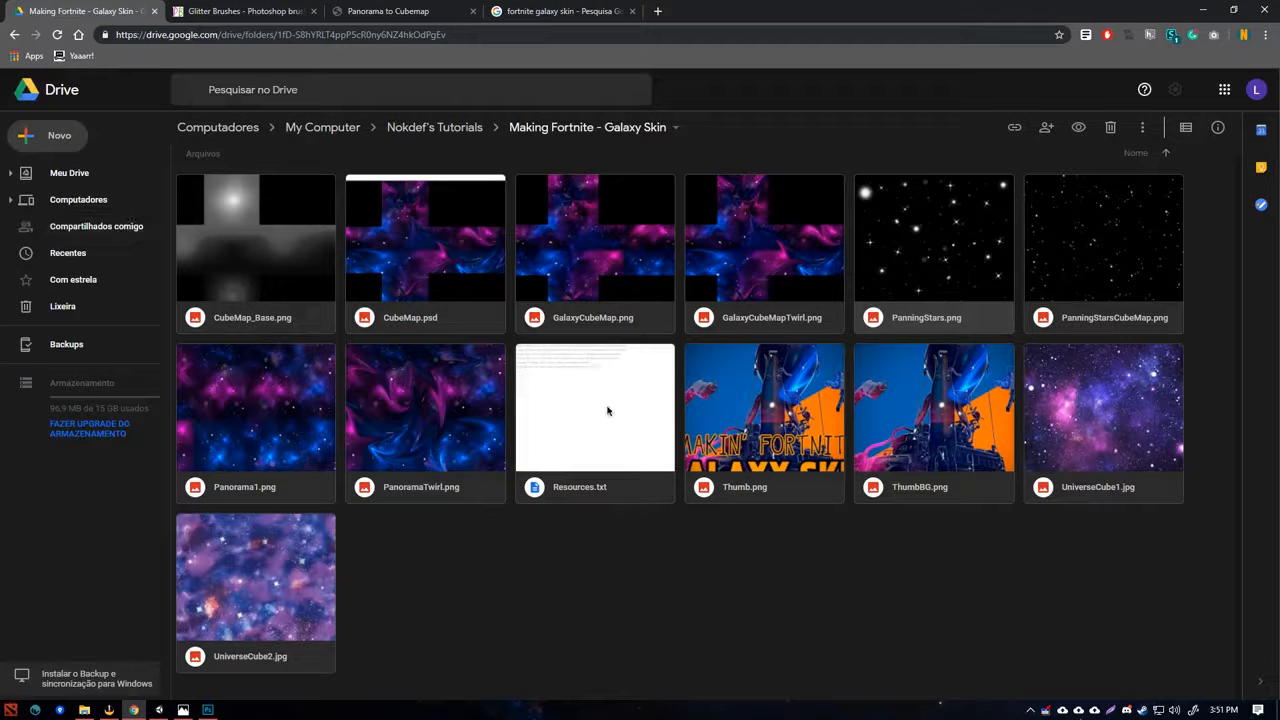
double_click(577, 373)
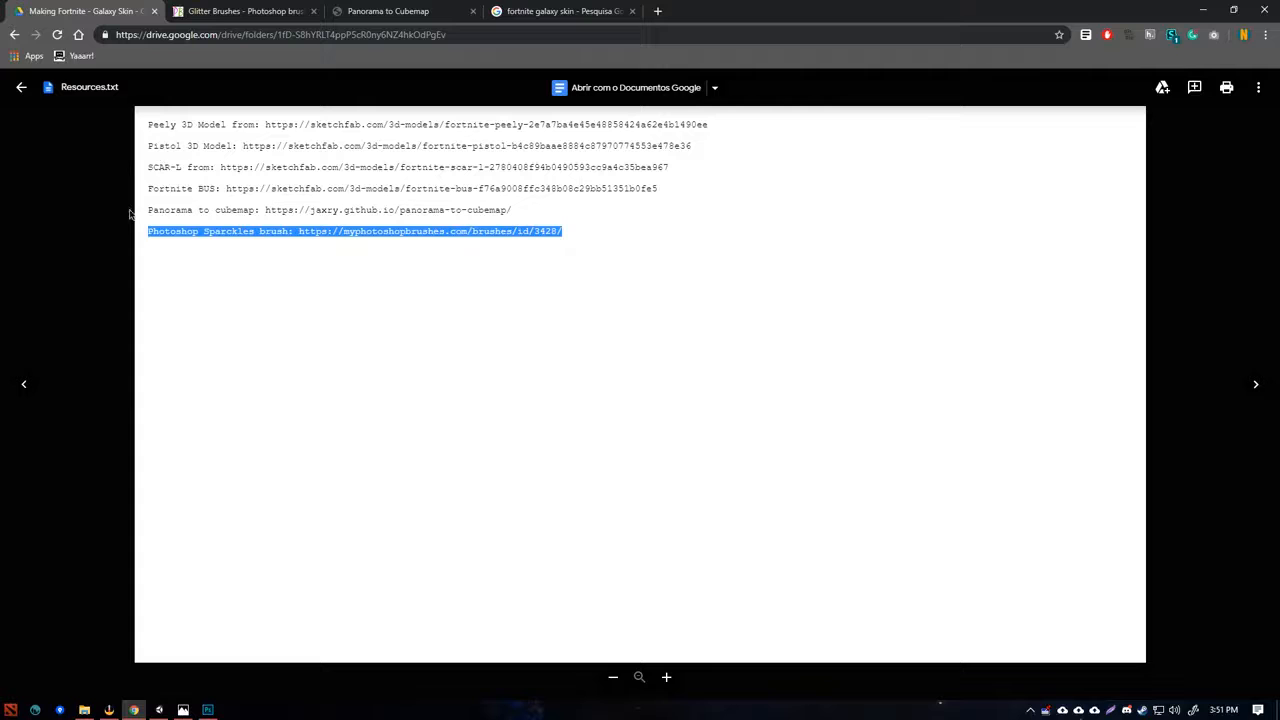
click(160, 227)
mouse_move(160, 227)
mouse_down()
mouse_move(377, 254)
mouse_move(560, 254)
mouse_up()
click(663, 194)
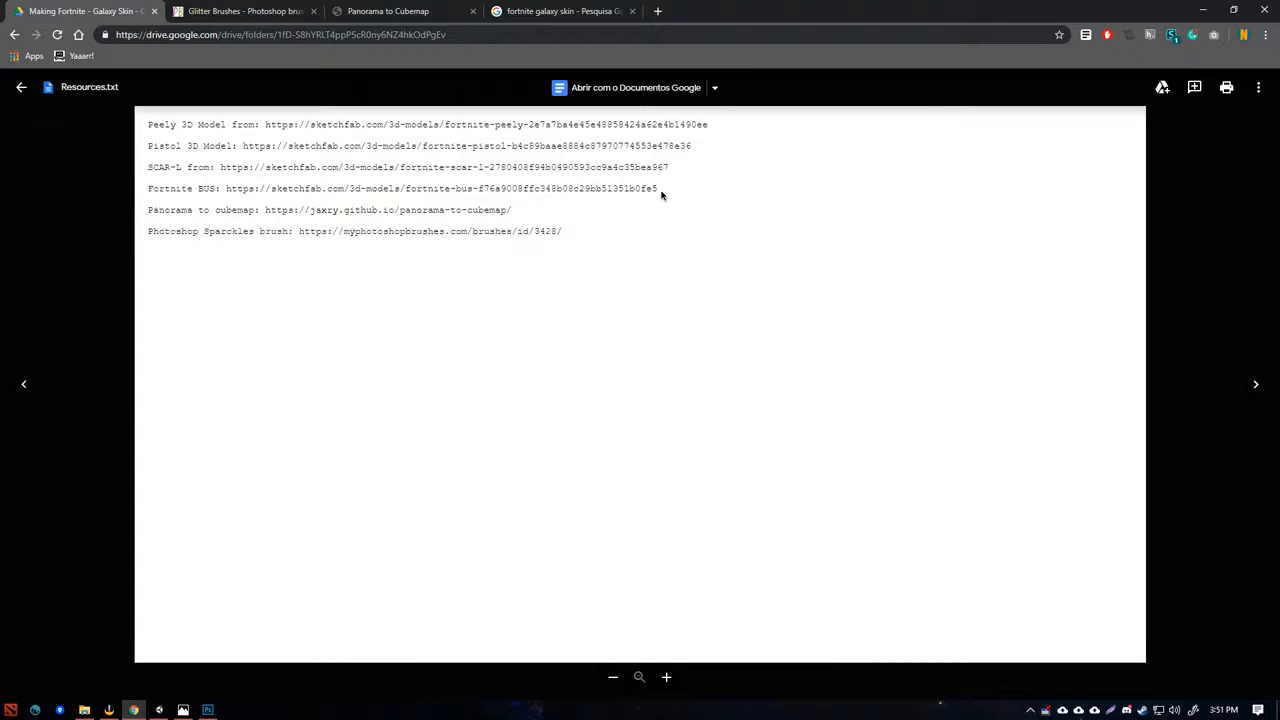
click(1203, 8)
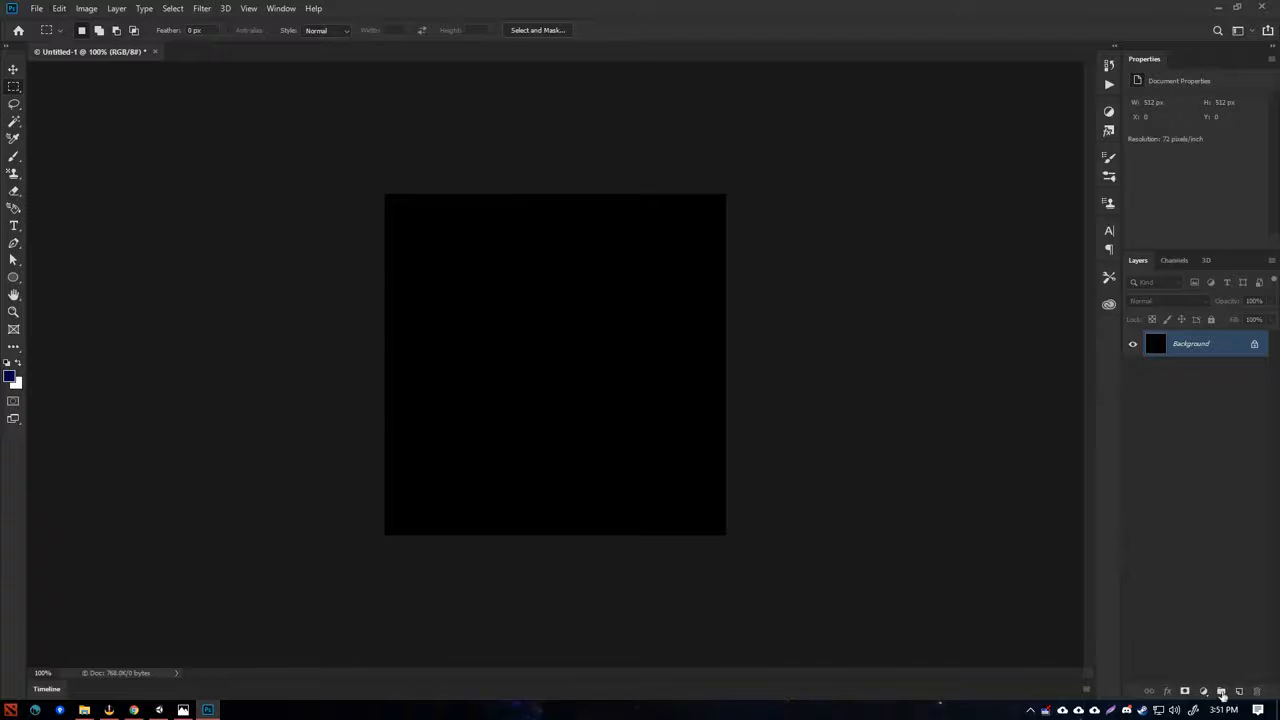
- Switch to Photoshop, add a new layer above the Background and choose the Brush Tool, undoing a test stroke
click(1238, 692)
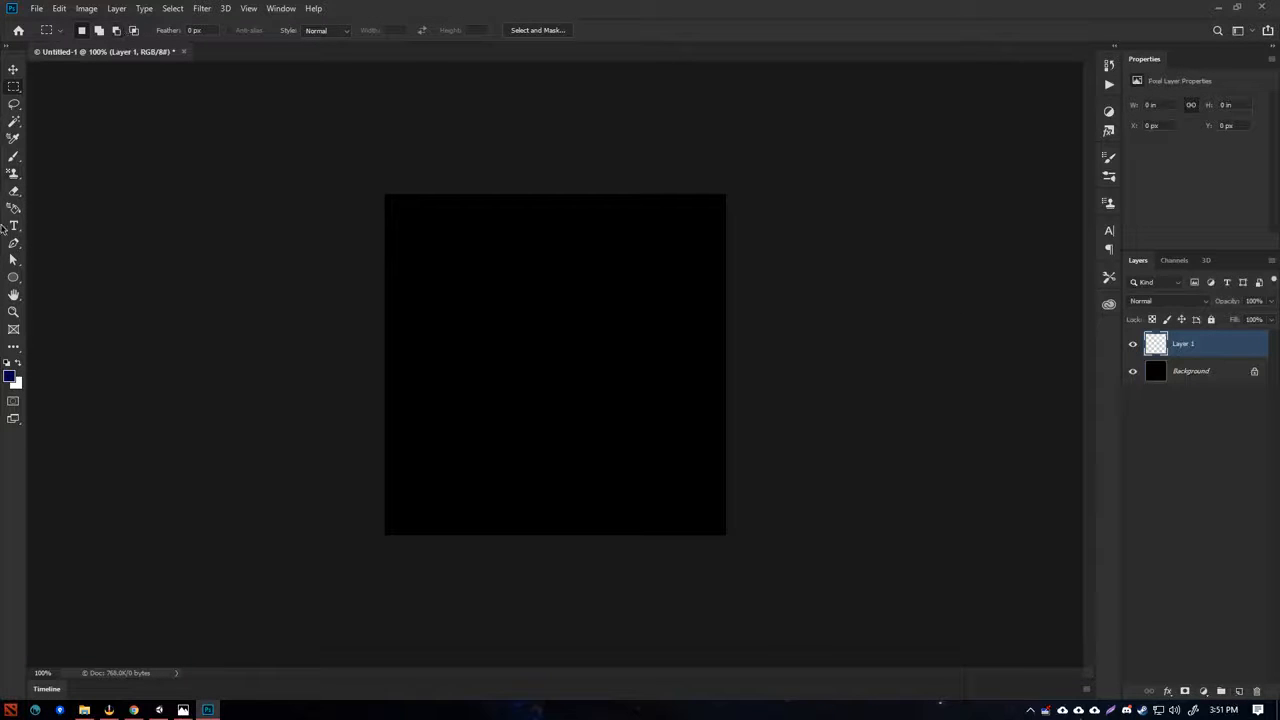
click(19, 159)
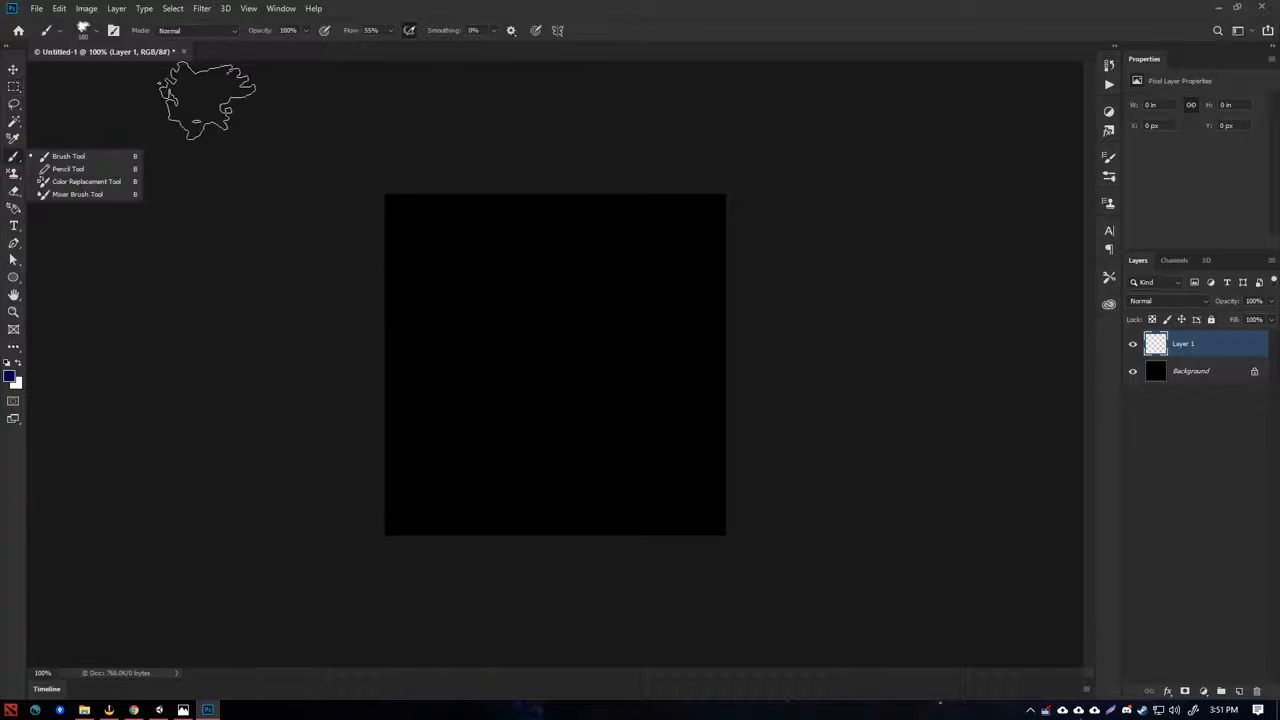
drag(468, 380, 541, 330)
key(ctrl+z)
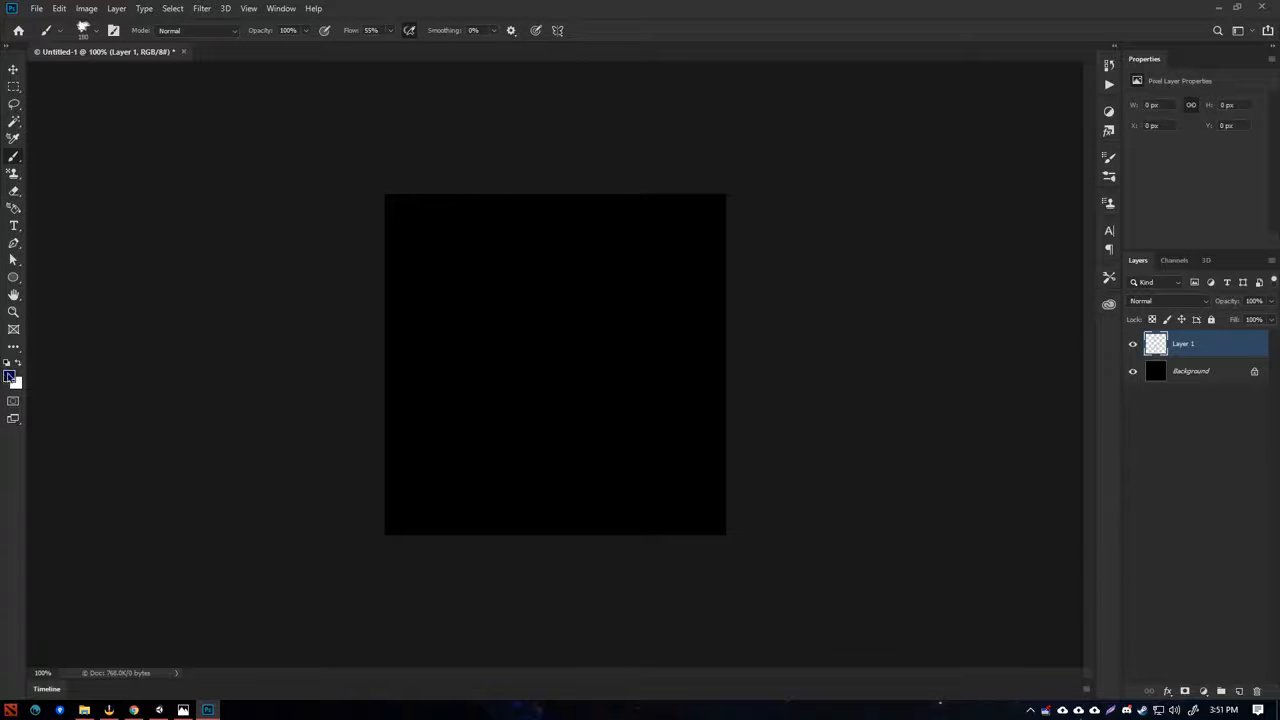
- Set the foreground color to white (ffffff) and undo a test stroke made with it
click(9, 376)
text(ffffff)
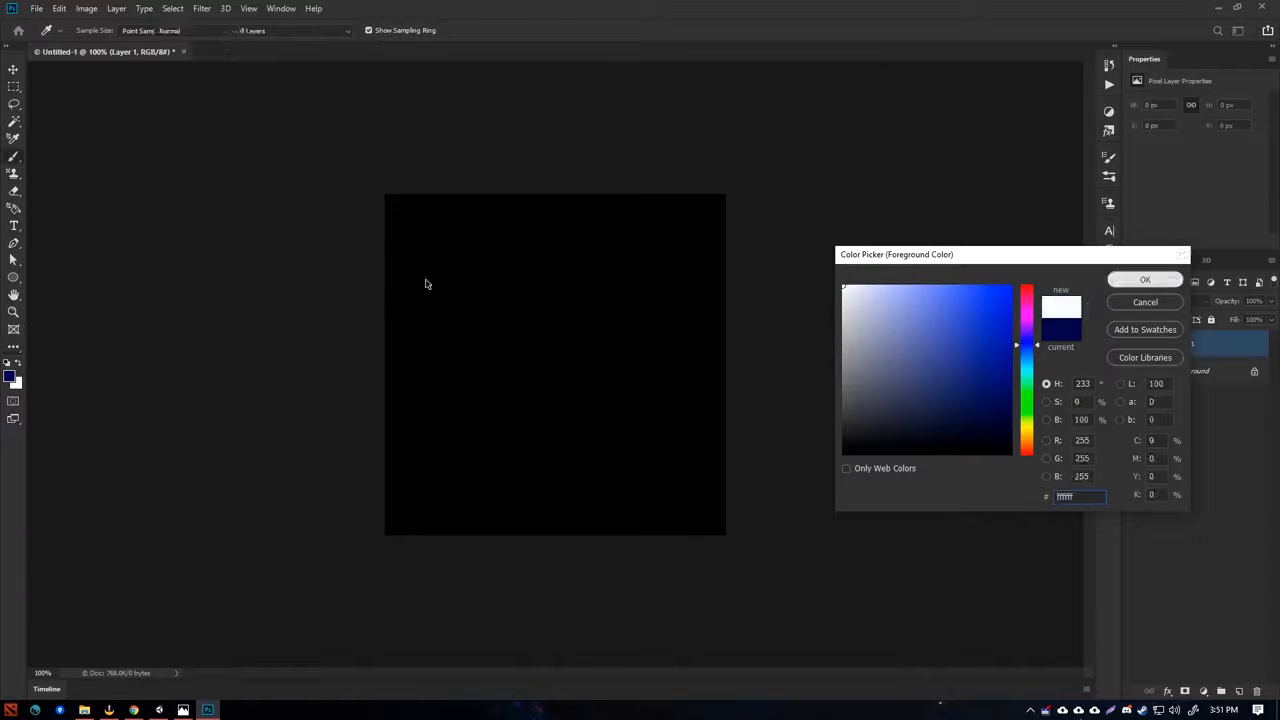
key(Return)
mouse_move(470, 205)
mouse_down()
mouse_move(660, 230)
mouse_move(620, 525)
mouse_up()
key(ctrl+z)
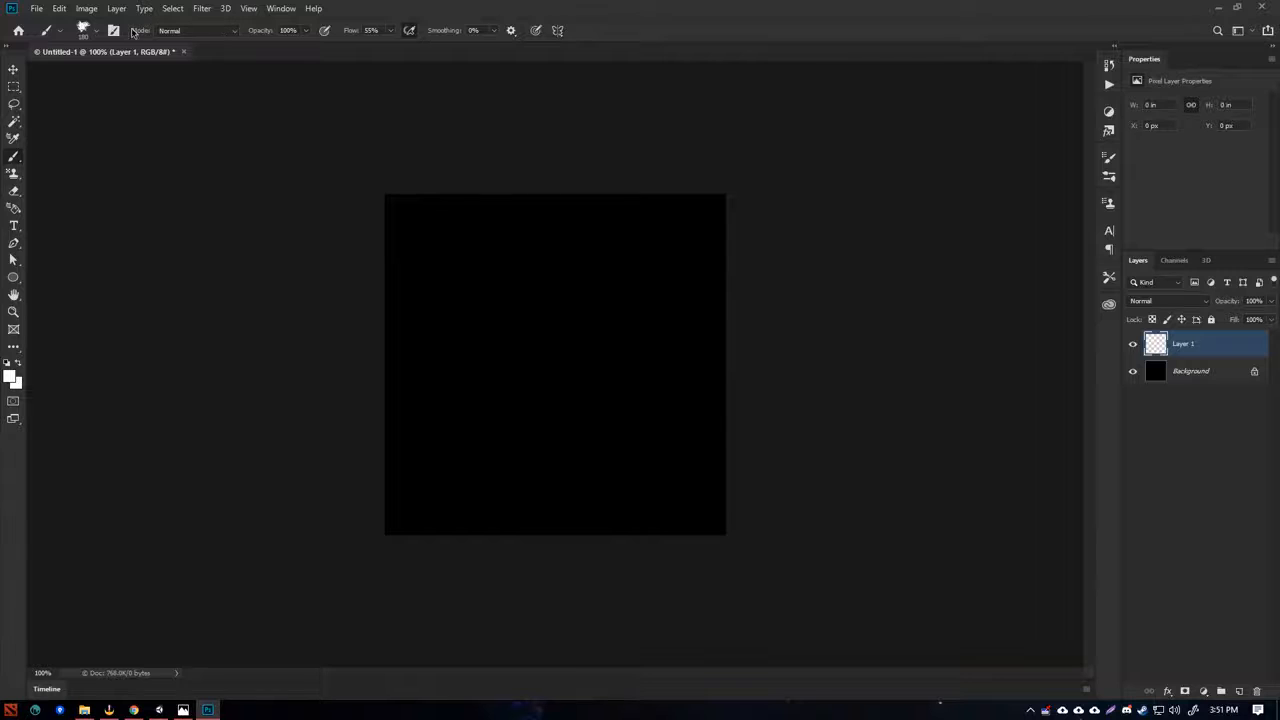
- Choose the Bling - 07 brush from the media-militia-bling set under Special Effects Brushes and reduce its size to 159 px
click(90, 32)
click(98, 196)
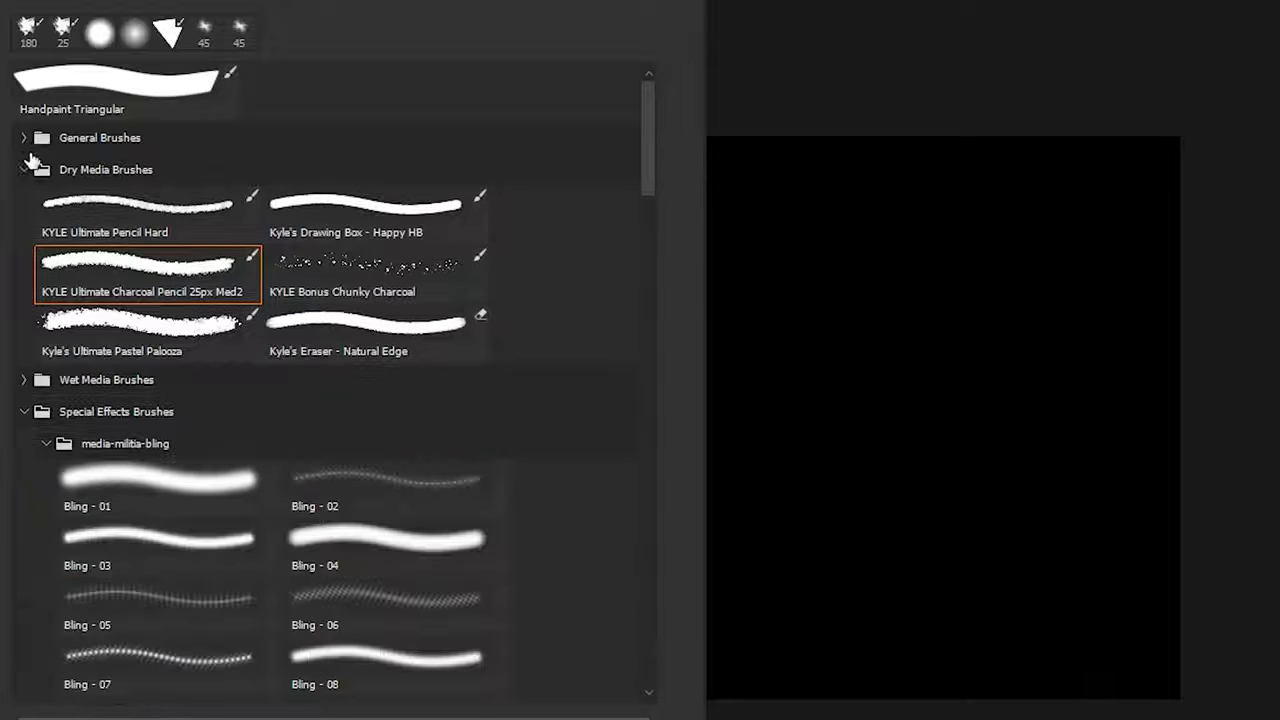
click(24, 169)
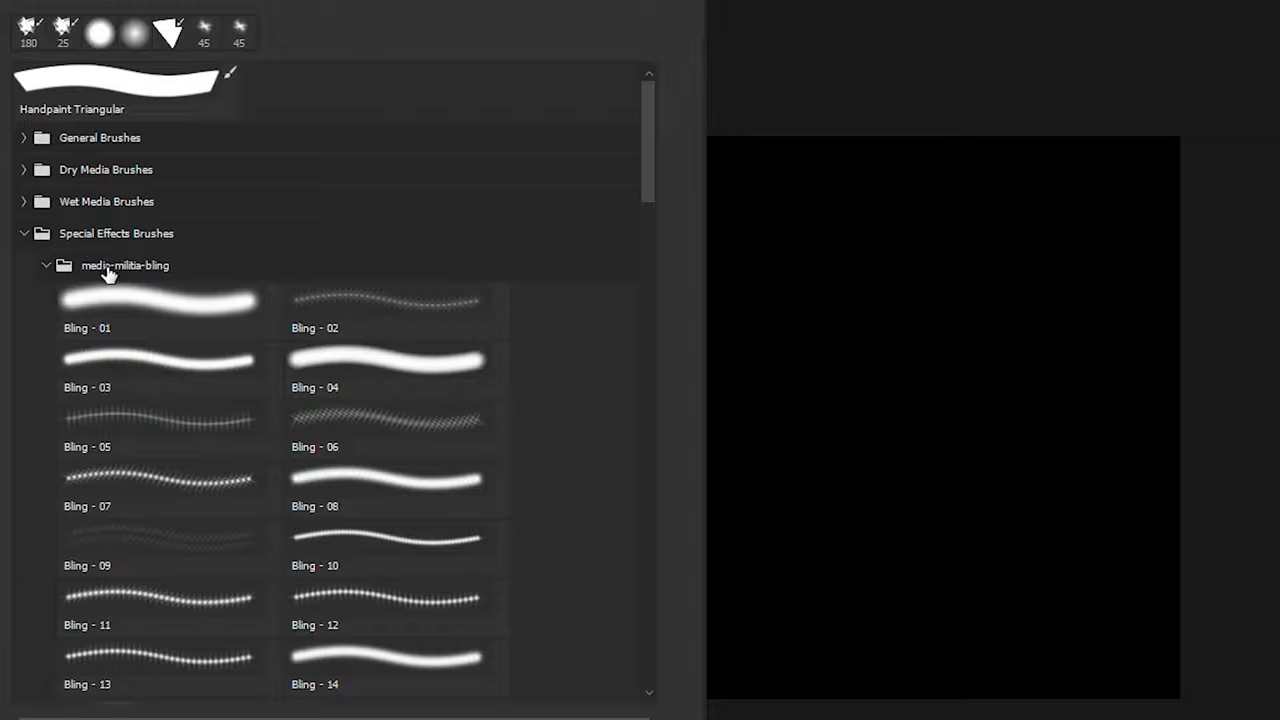
click(190, 476)
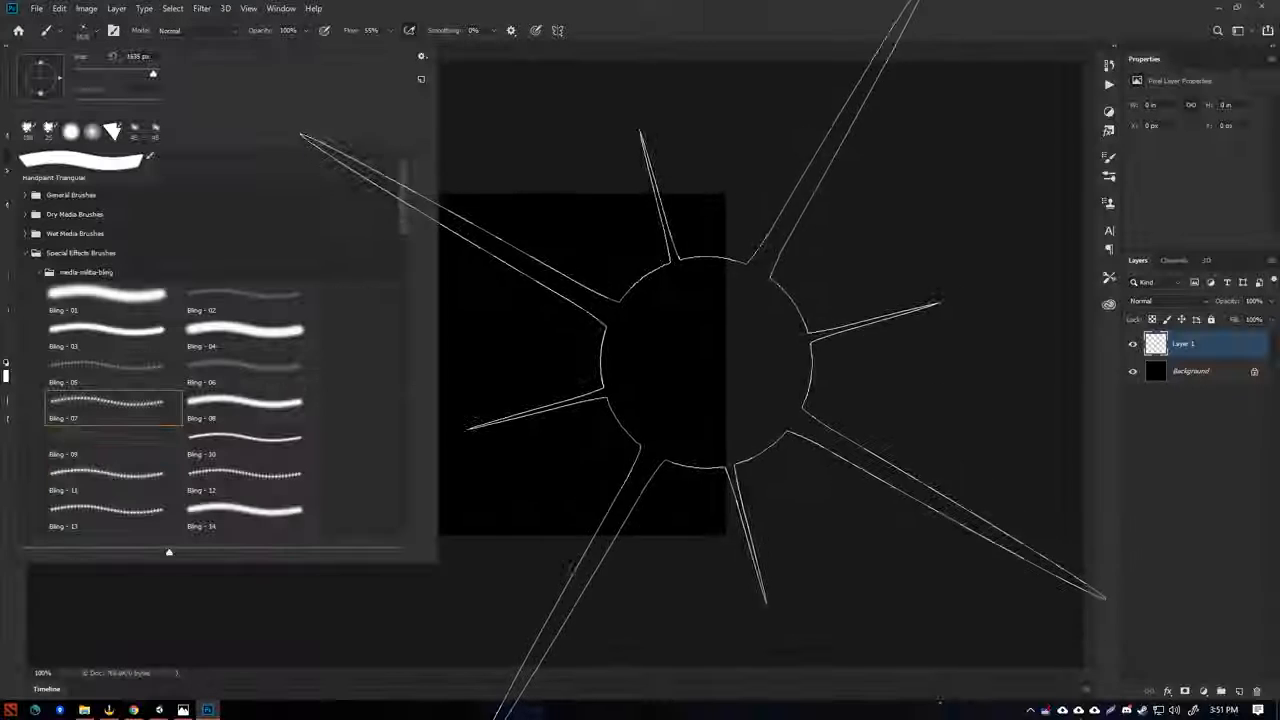
mouse_move(678, 362)
alt+right_down()
mouse_move(426, 440)
mouse_move(177, 476)
alt+right_up()
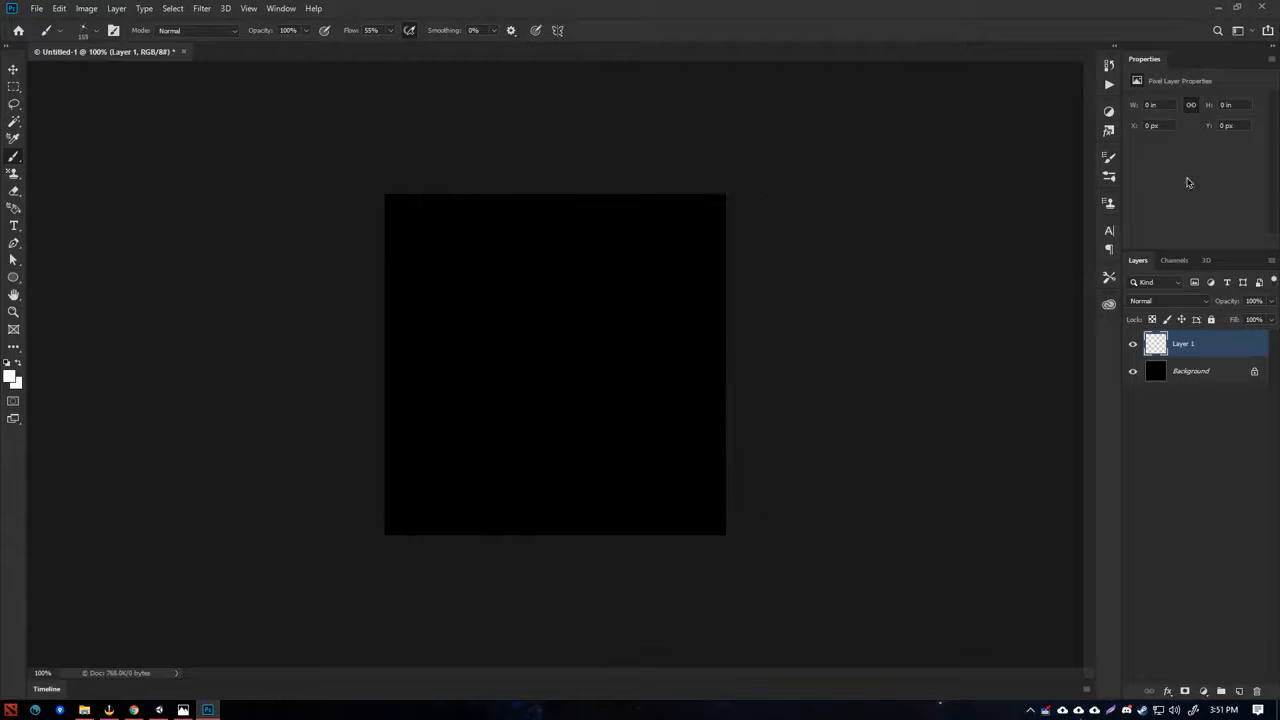
- Rotate the brush tip to 124° in the Brush Settings, reduce its size to 93 px and stamp a sparkle near the canvas's upper-left corner
click(1110, 177)
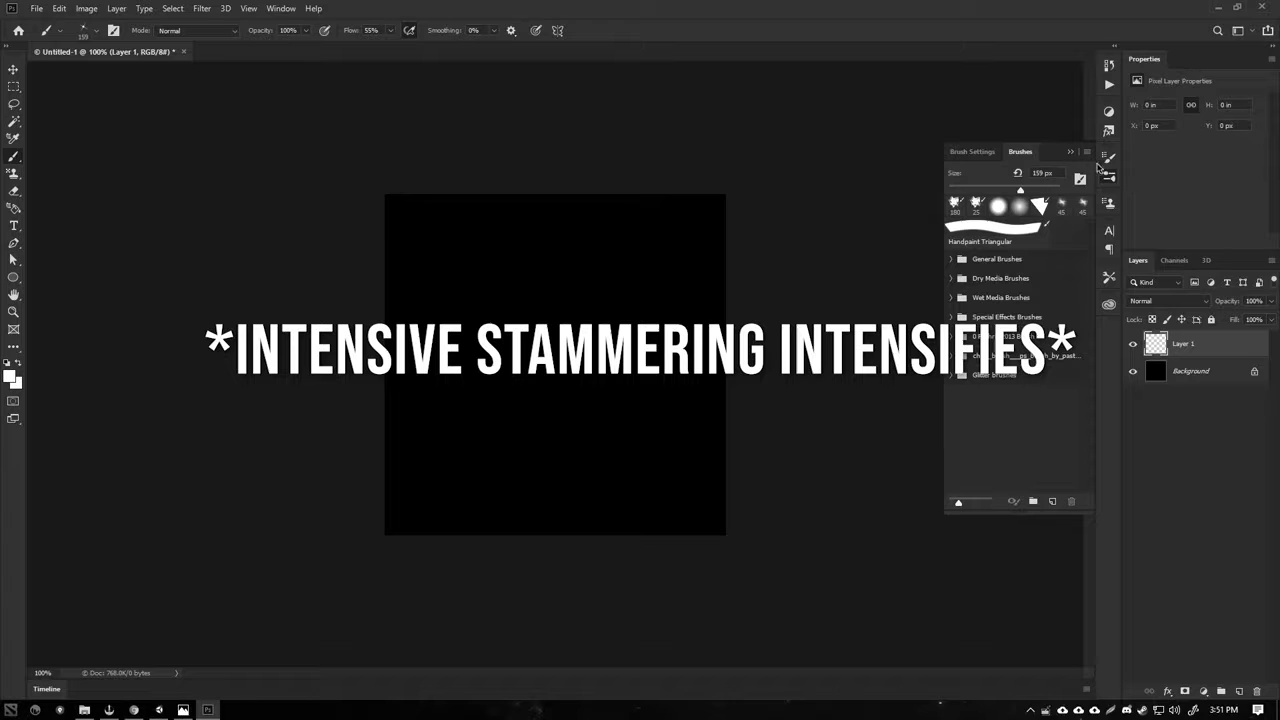
click(1106, 174)
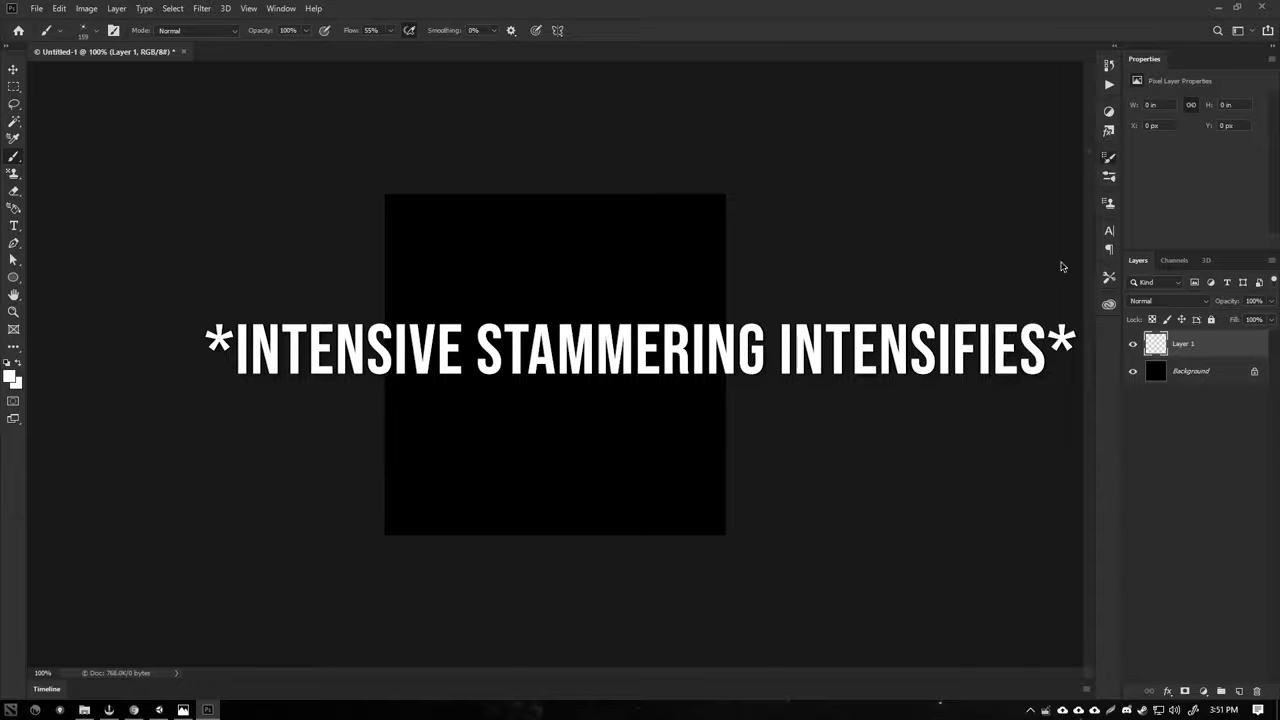
click(1109, 158)
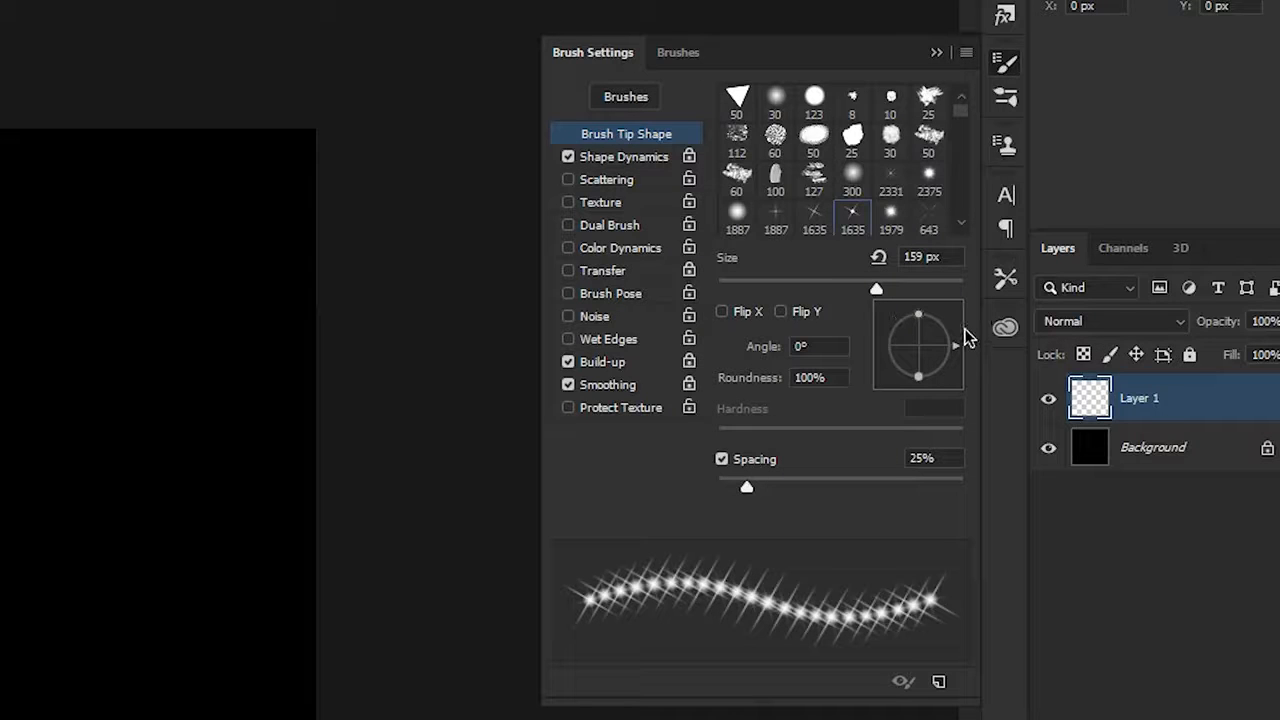
mouse_move(952, 352)
mouse_down()
mouse_move(905, 318)
mouse_move(894, 363)
mouse_move(891, 309)
mouse_up()
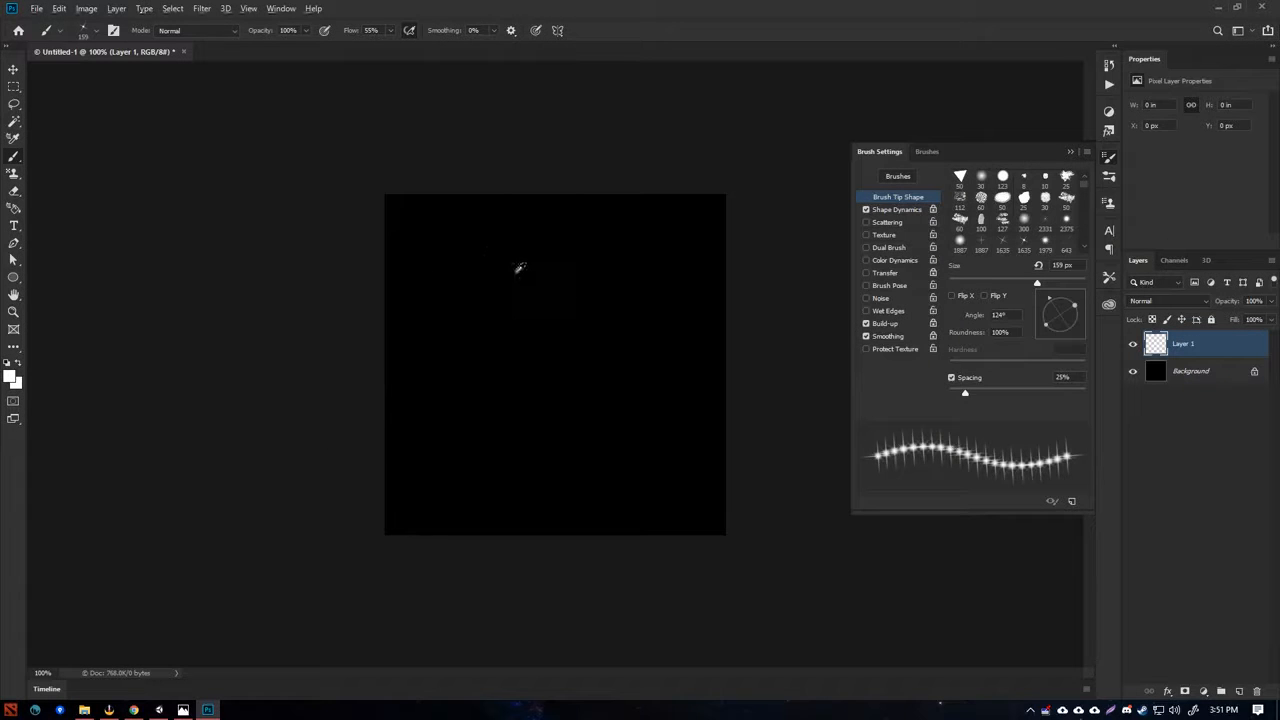
alt+right_drag(516, 272, 485, 280)
click(469, 233)
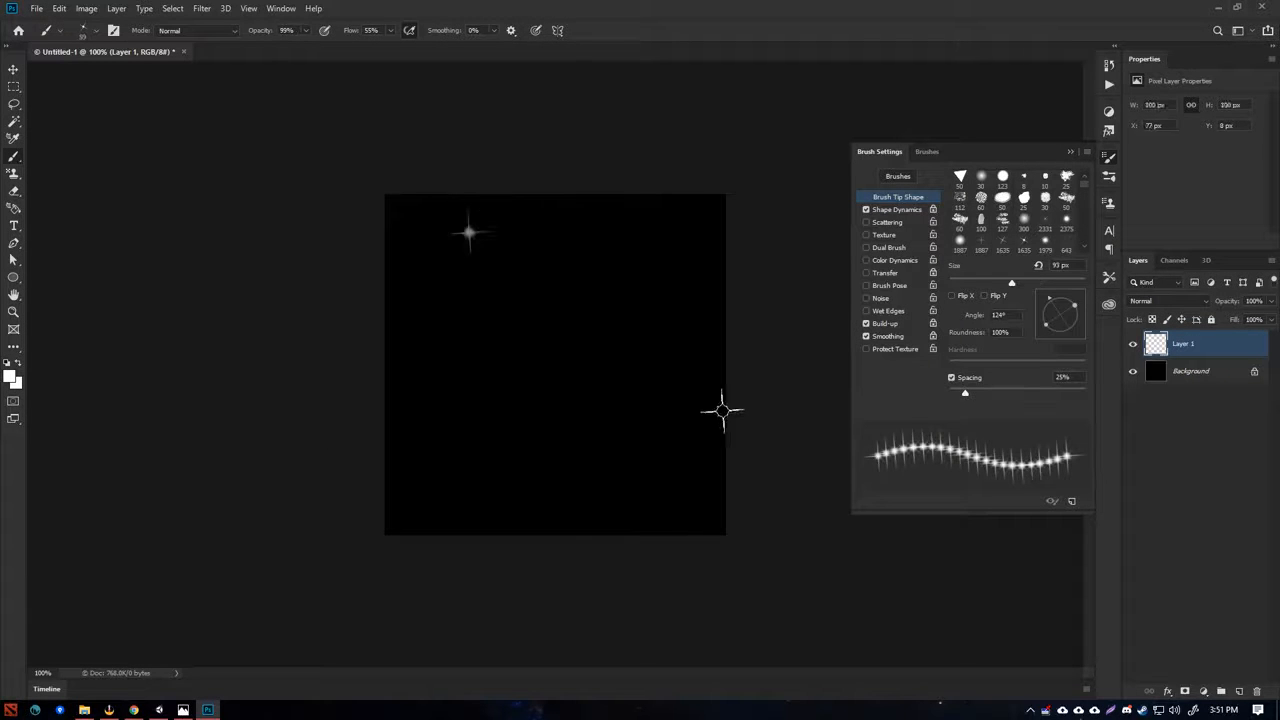
- Stamp four more 93 px sparkles spread across the canvas, changing the brush tip angle before each one
mouse_move(1059, 310)
mouse_down()
mouse_move(1072, 300)
mouse_move(1086, 332)
mouse_up()
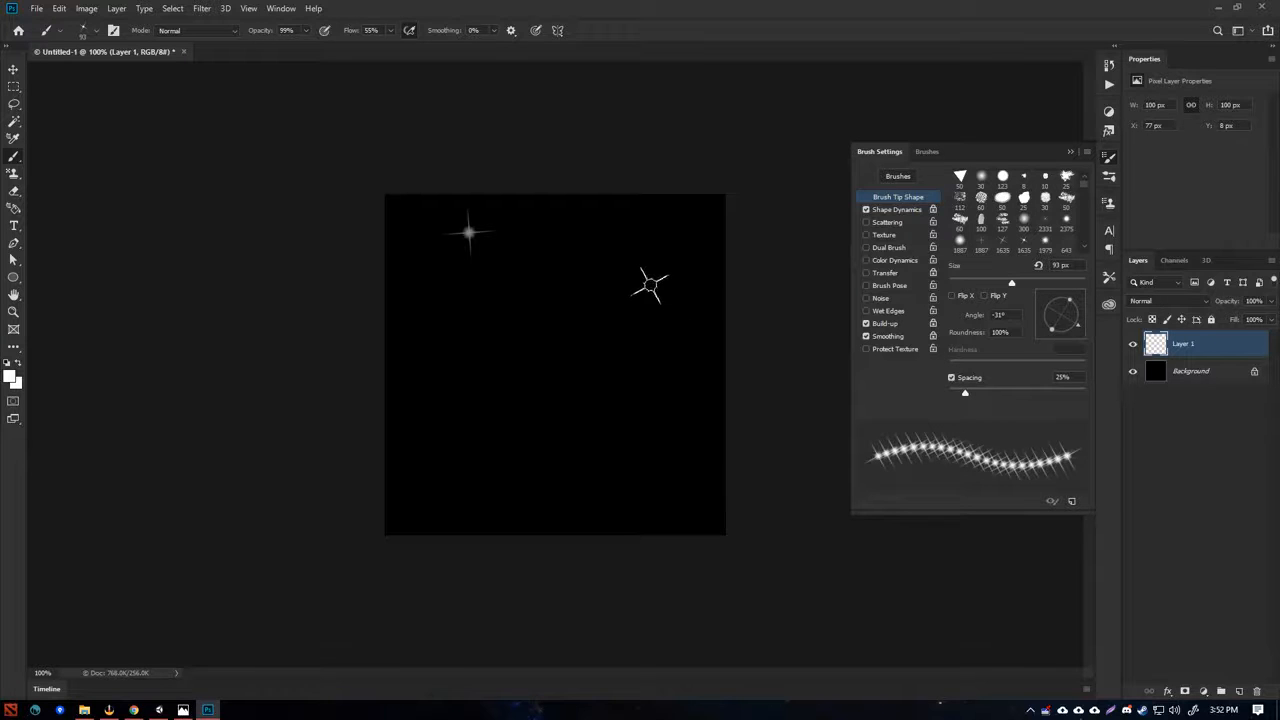
click(650, 285)
click(1055, 298)
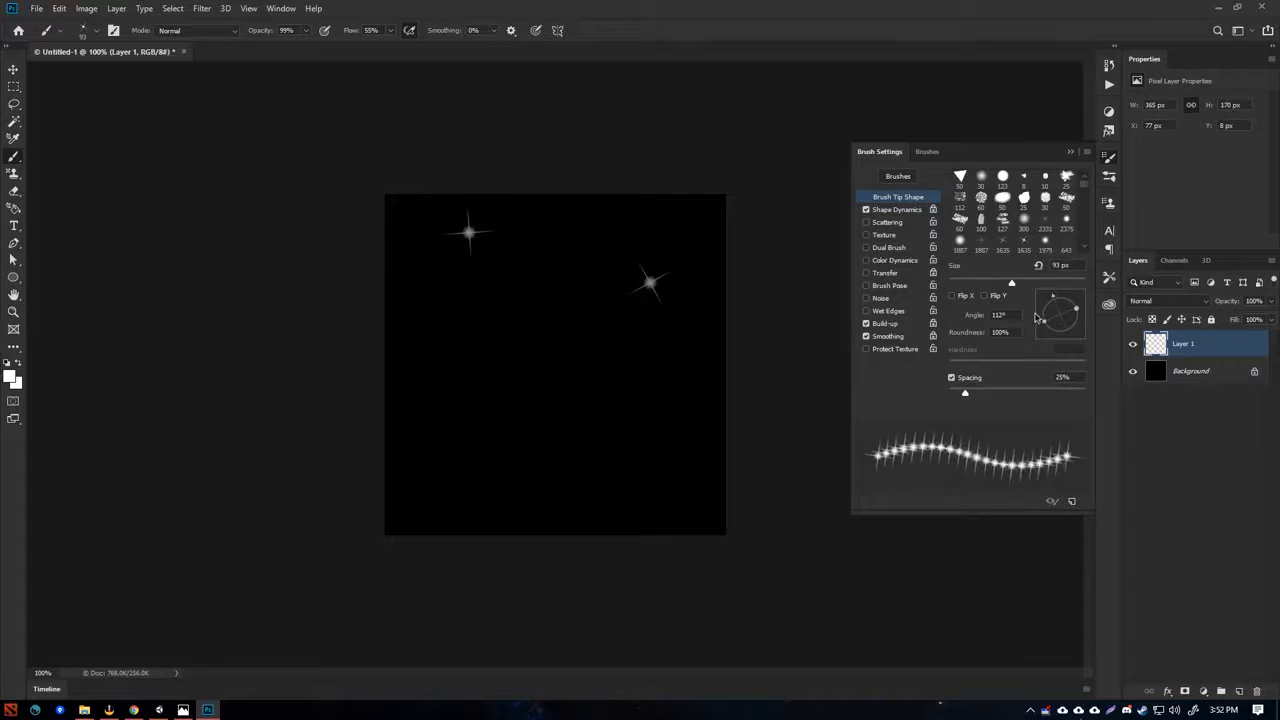
click(1043, 332)
click(484, 390)
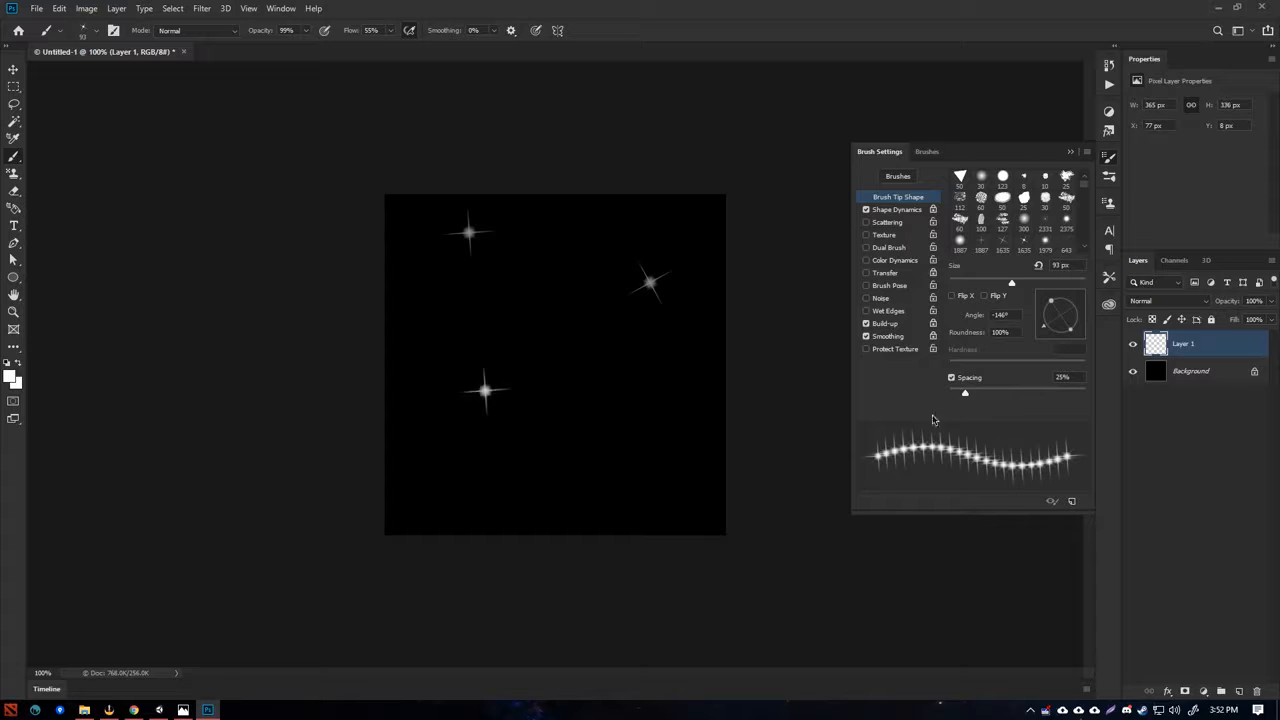
click(1062, 333)
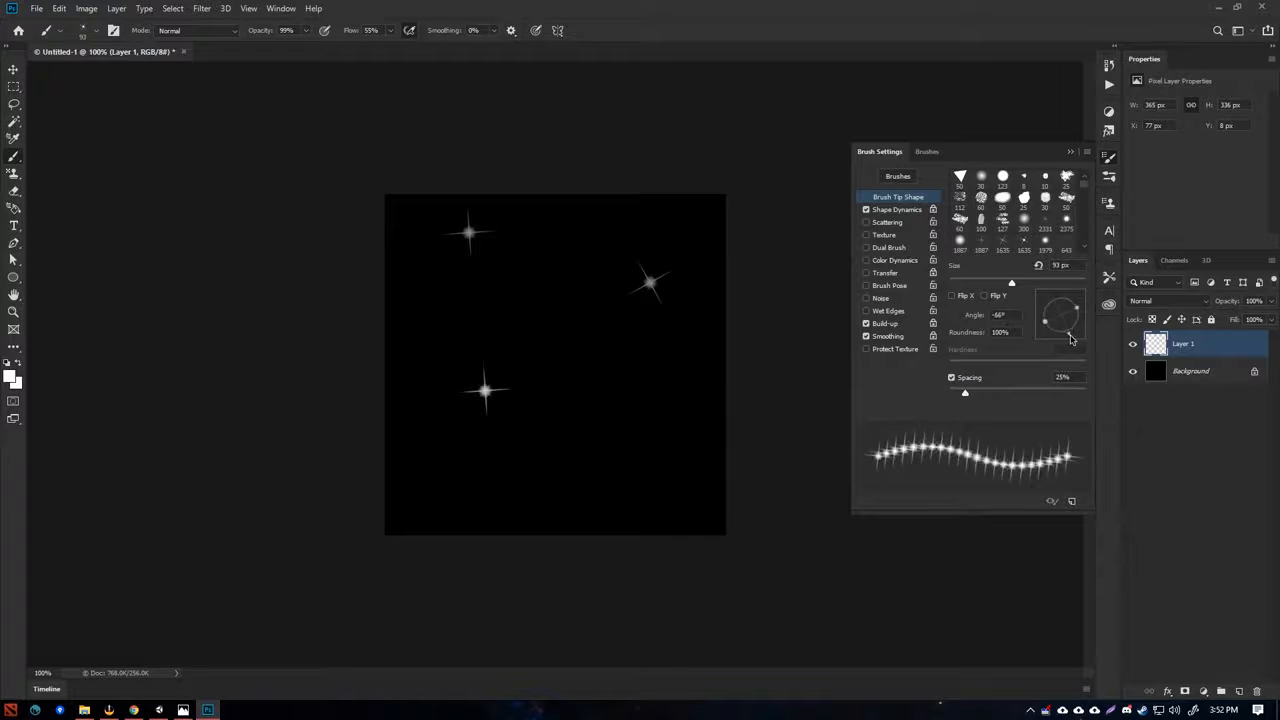
click(650, 465)
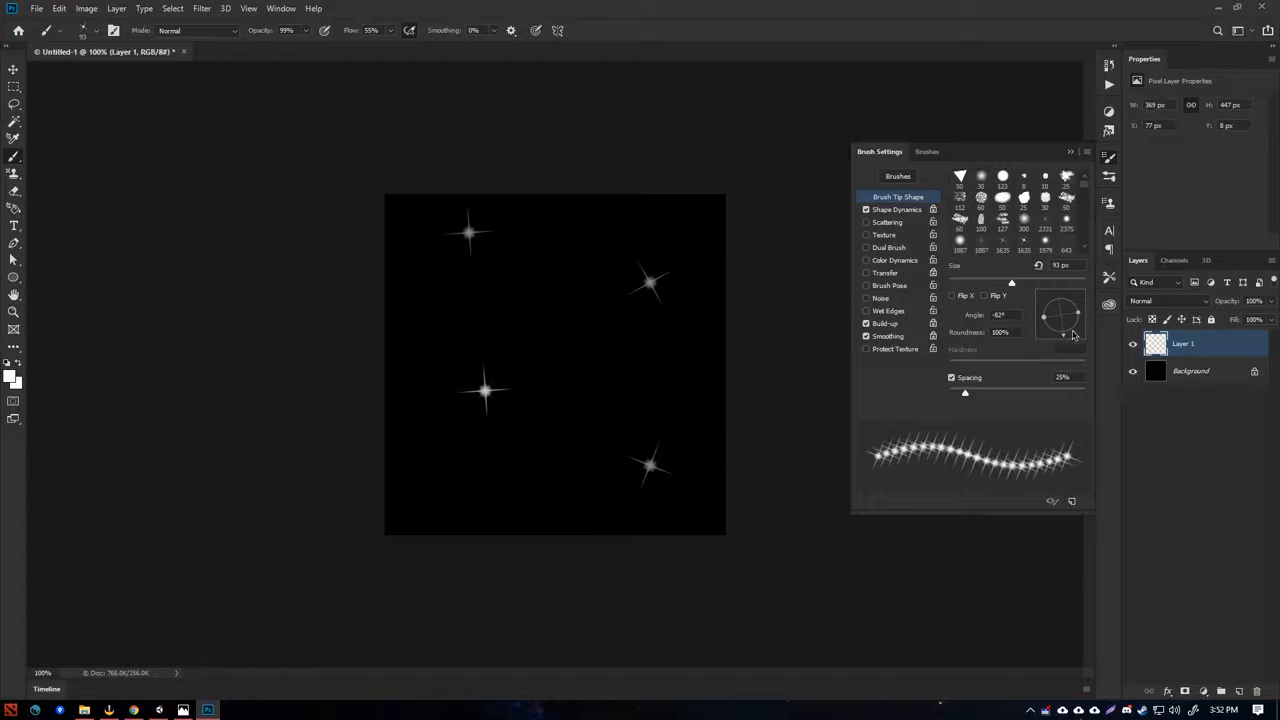
click(1073, 334)
click(448, 462)
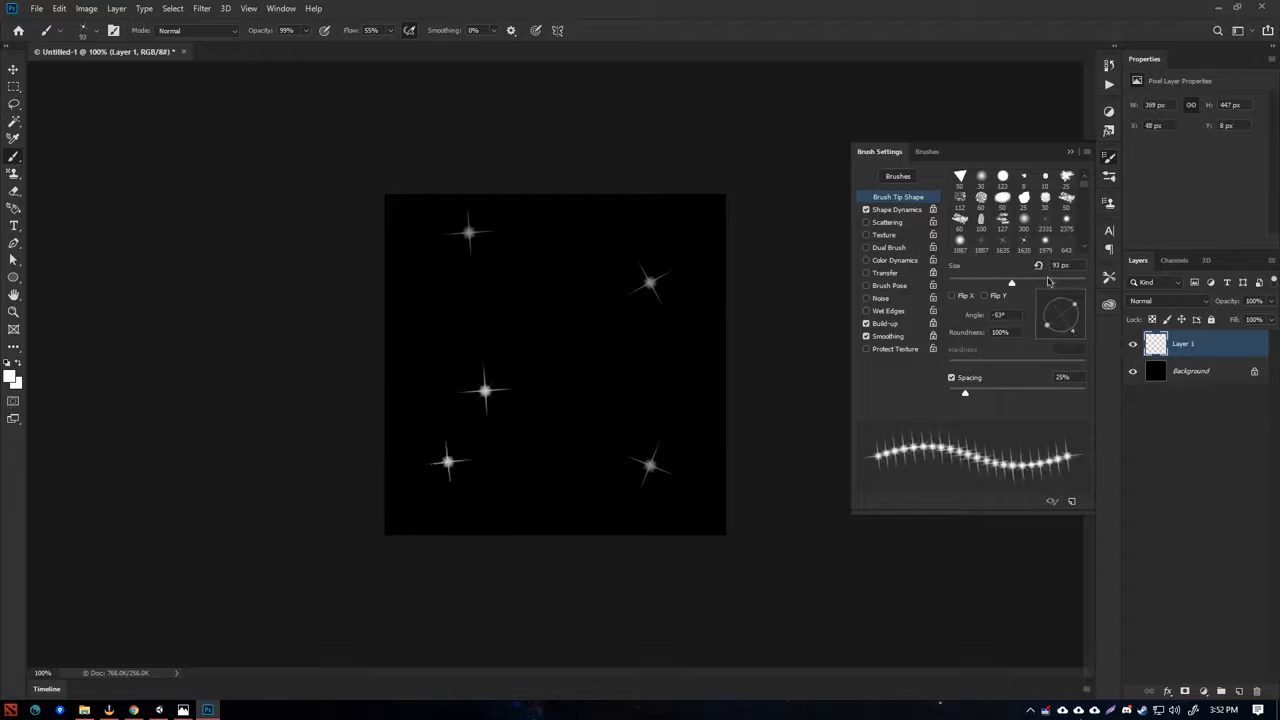
- Switch to the thin 1635 sparkle tip, set its angle to 148° and size to 58 px, and scatter small sparkles across the canvas
click(1003, 250)
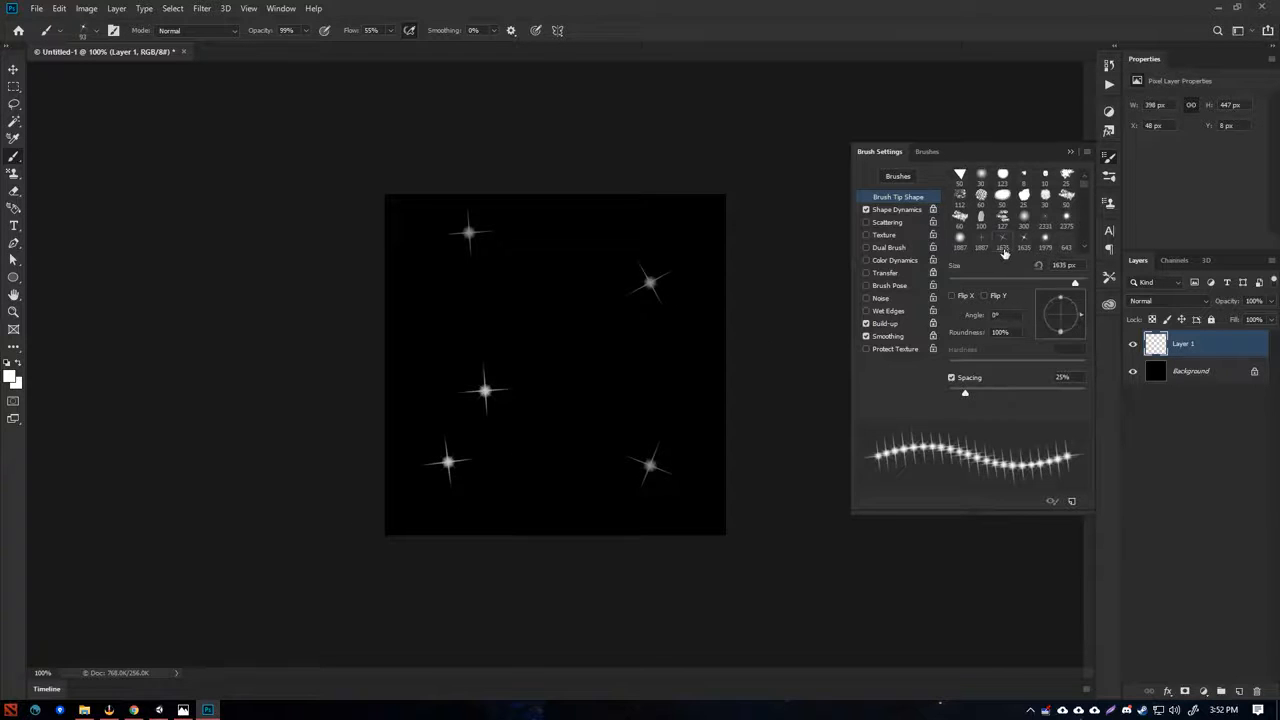
click(1044, 305)
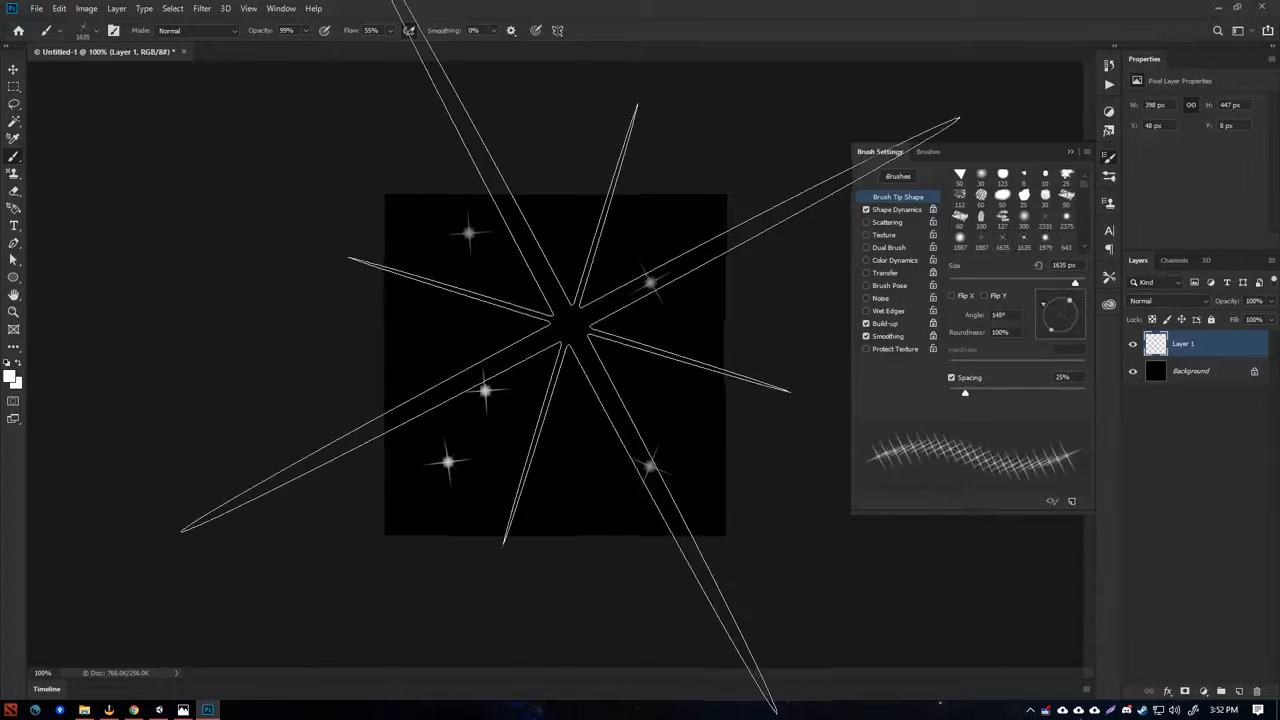
mouse_move(581, 335)
alt+right_down()
mouse_move(22, 393)
mouse_move(380, 365)
alt+right_up()
click(522, 275)
click(389, 309)
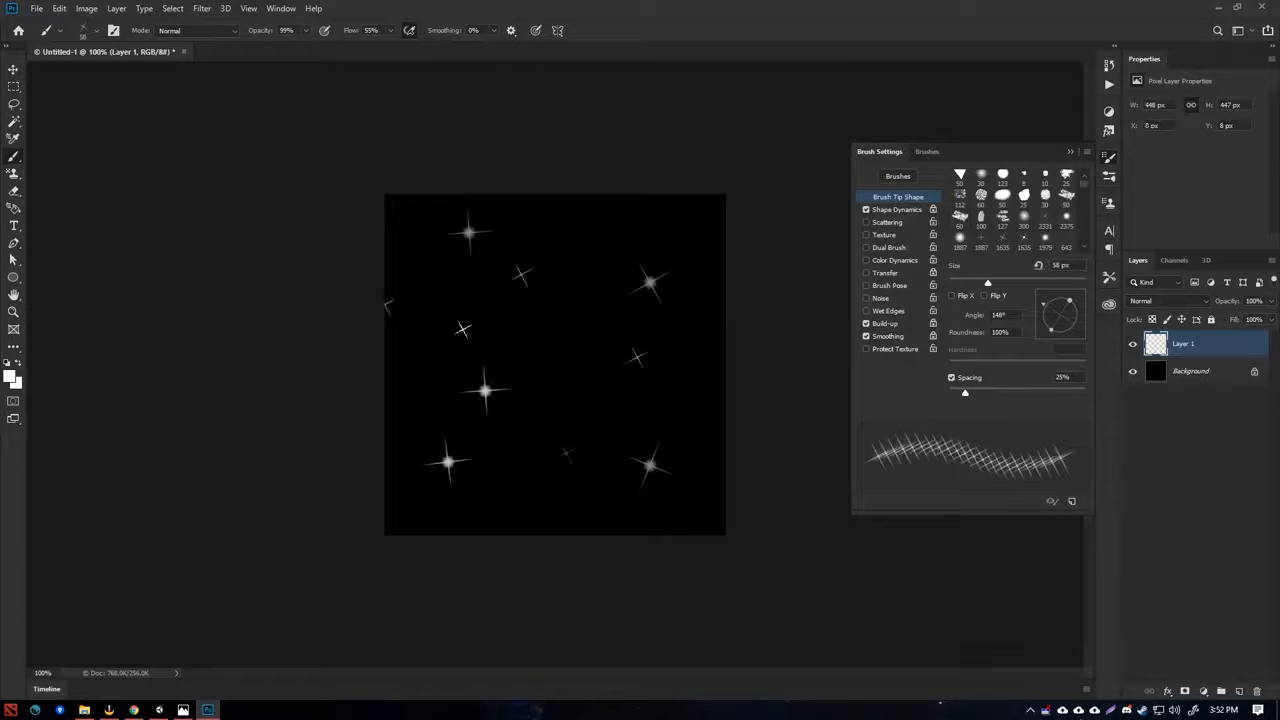
click(648, 241)
drag(672, 356, 668, 367)
drag(669, 448, 653, 456)
click(509, 482)
- Try brushing continuous sparkle trails down the left half of the canvas and undo the strokes
drag(491, 482, 512, 350)
click(567, 405)
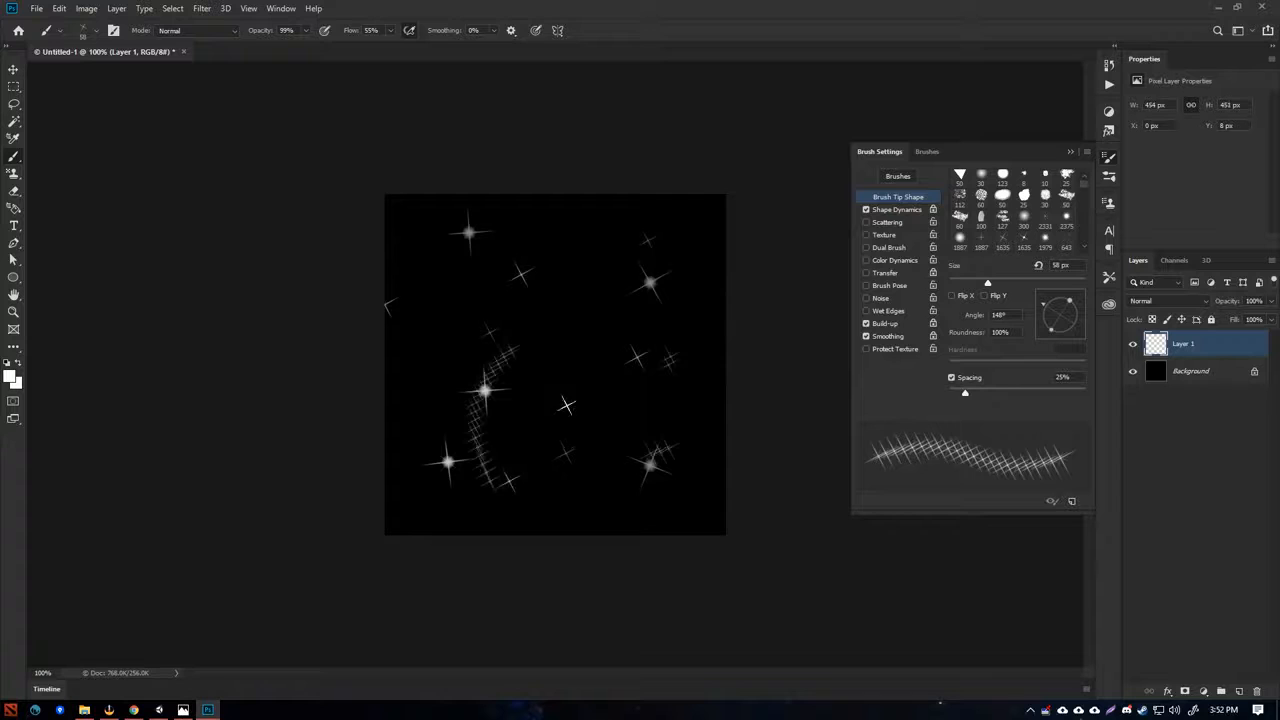
click(572, 304)
drag(501, 302, 488, 364)
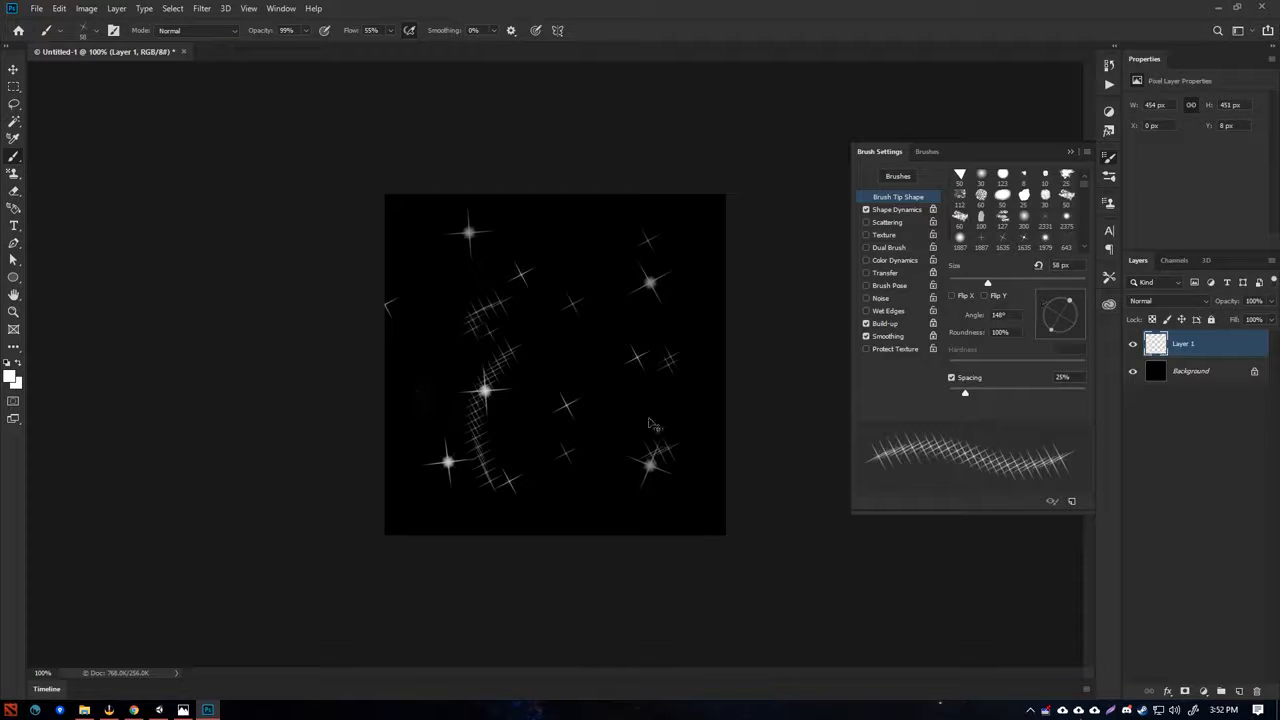
key(ctrl+z)
key(ctrl+z)
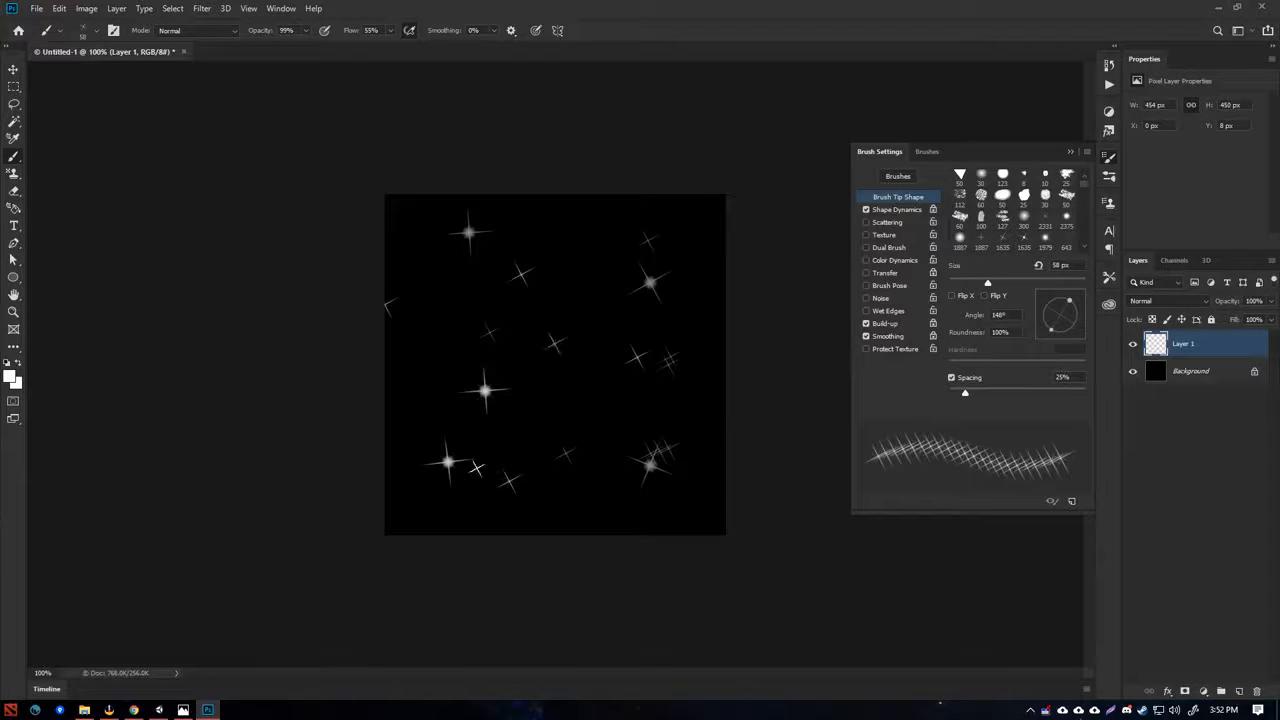
- Switch to the soft round 1979 tip, reduce it to 29 px, stamp several glowing dots between the sparkles and close the brush settings
click(1045, 238)
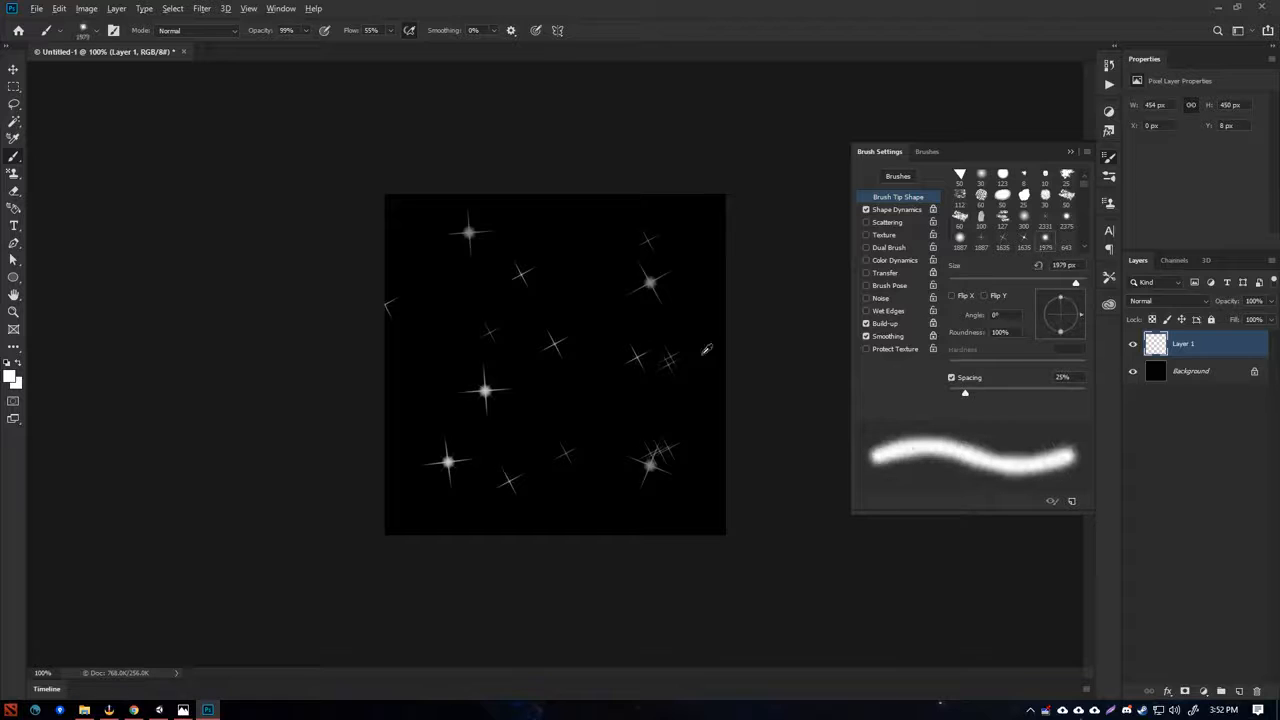
alt+right_drag(585, 312, 93, 402)
alt+right_drag(566, 323, 445, 340)
click(601, 243)
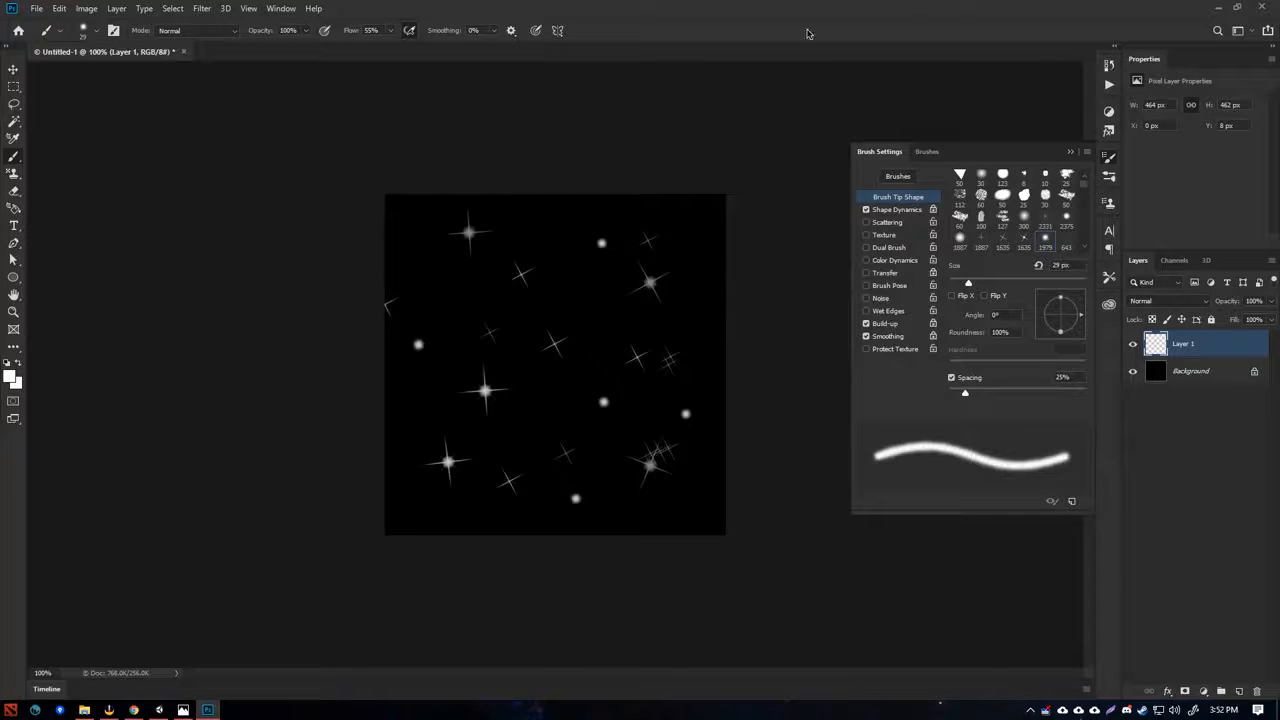
click(1109, 158)
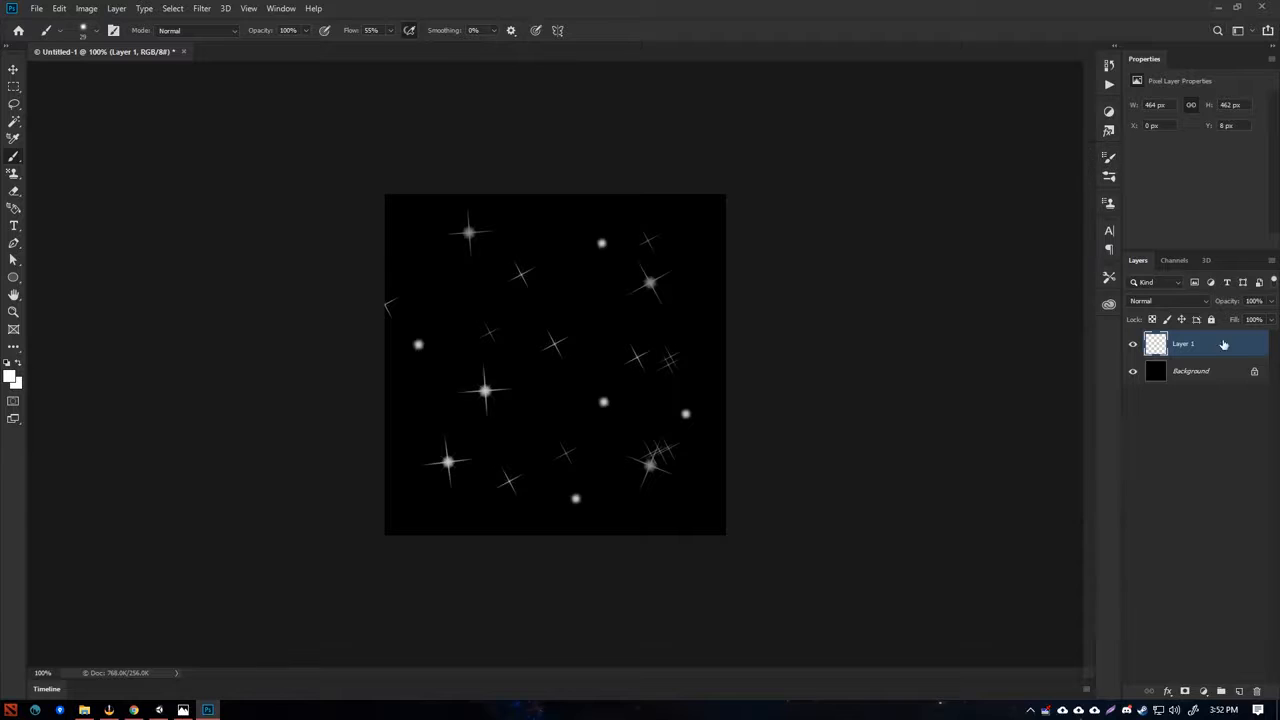
- Duplicate Layer 1, keeping the default copy name
right_click(1223, 344)
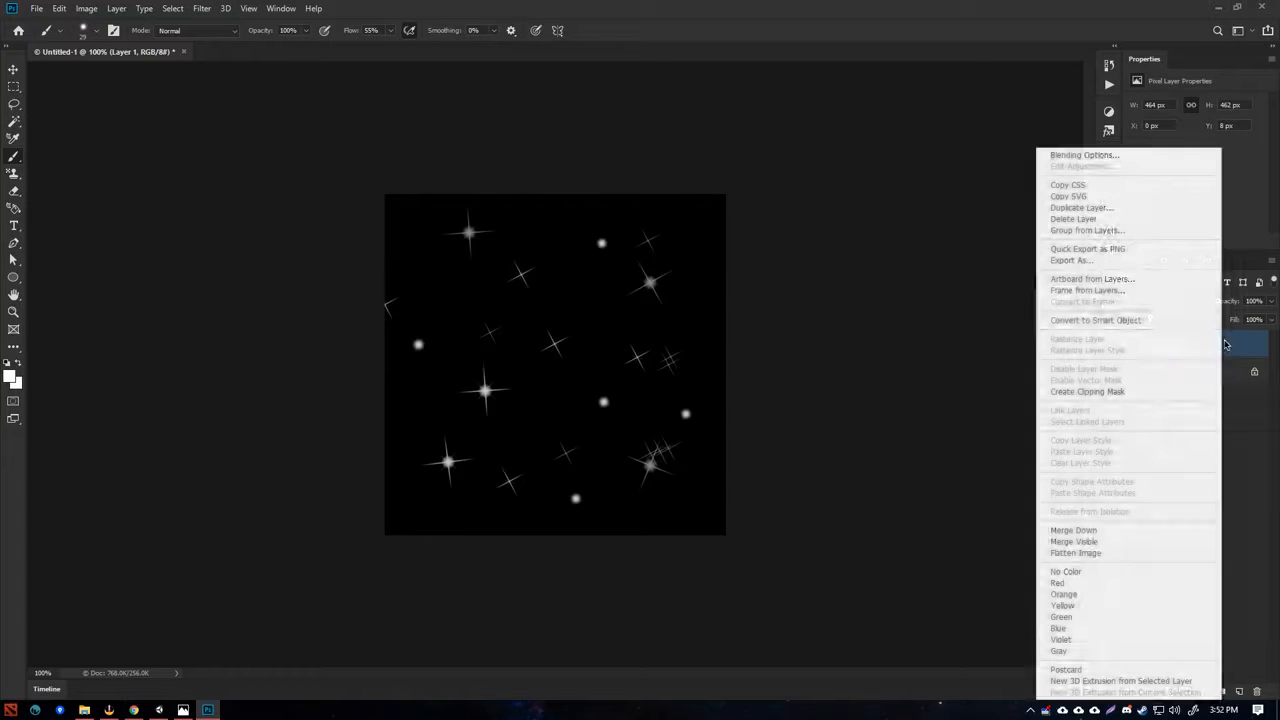
click(1117, 208)
key(Return)
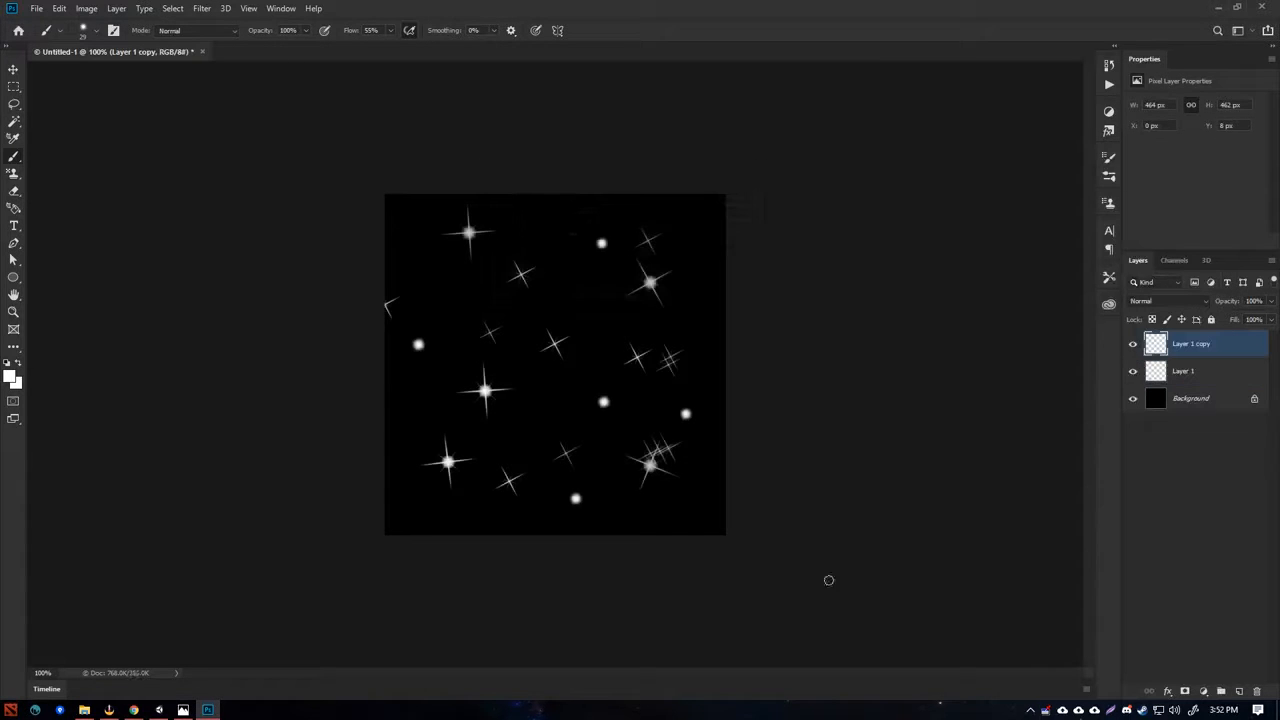
- Create a new guide layout with 2 columns and 2 rows to split the canvas into quadrants
click(247, 9)
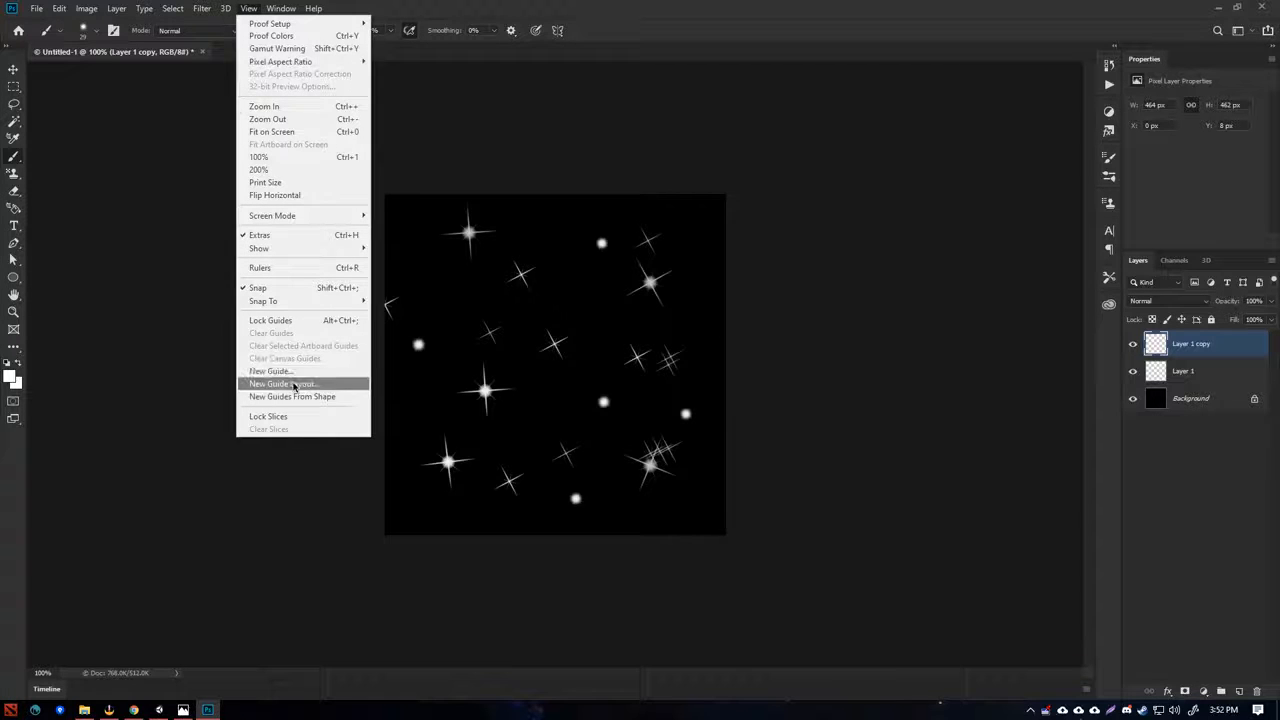
click(292, 384)
drag(947, 251, 933, 251)
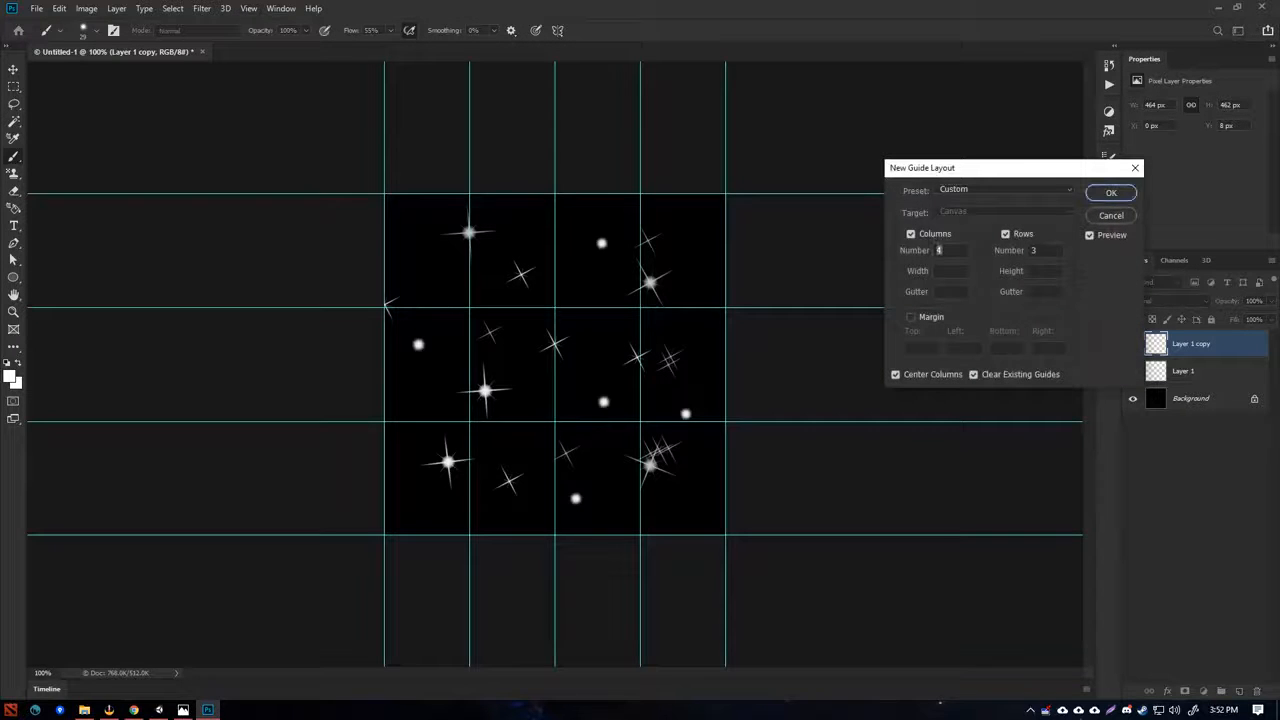
text(2)
key(Tab)
text(2)
key(BackSpace)
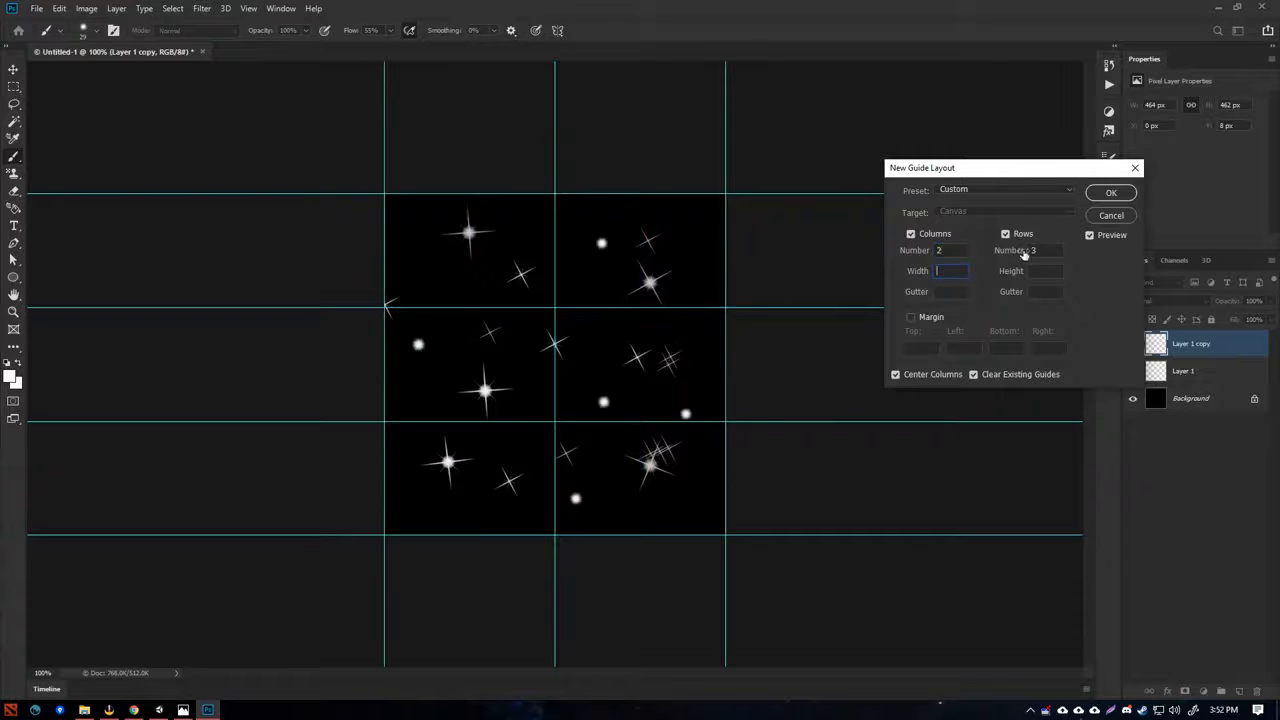
text(2)
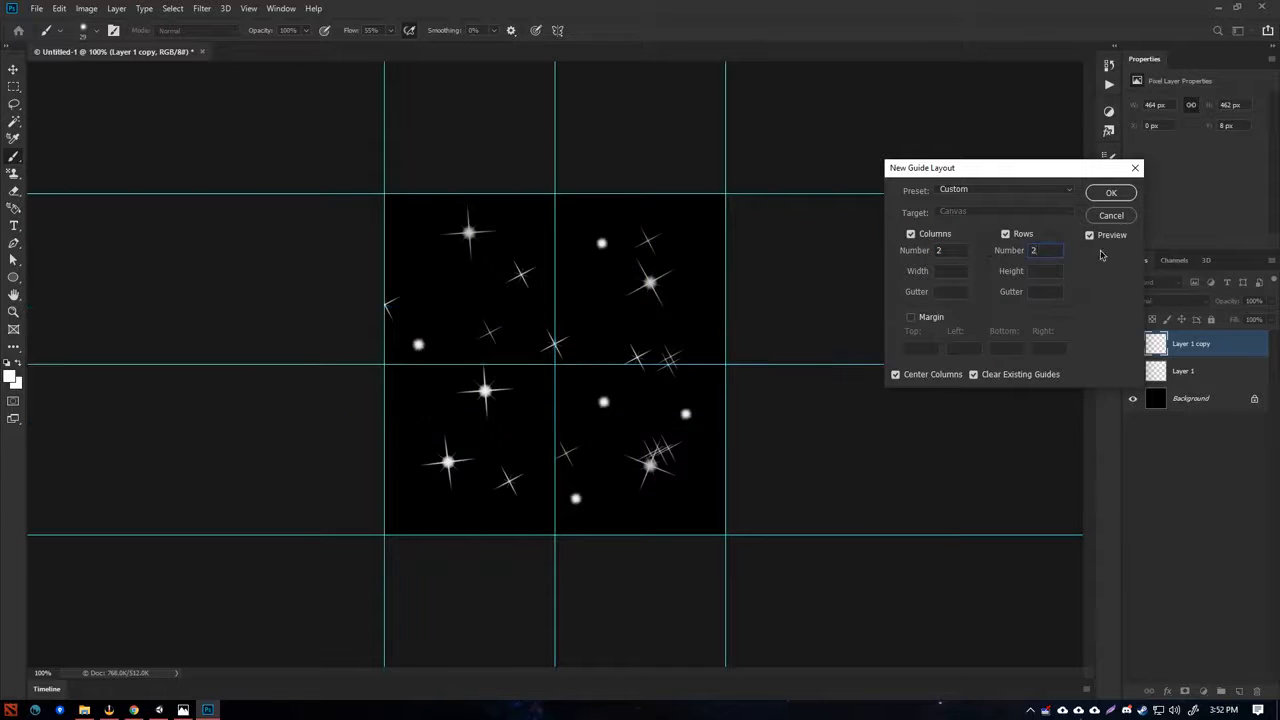
click(1111, 194)
- Scale Layer 1 copy to about 50% and fit it inside the canvas's upper-left quadrant
key(ctrl+plus)
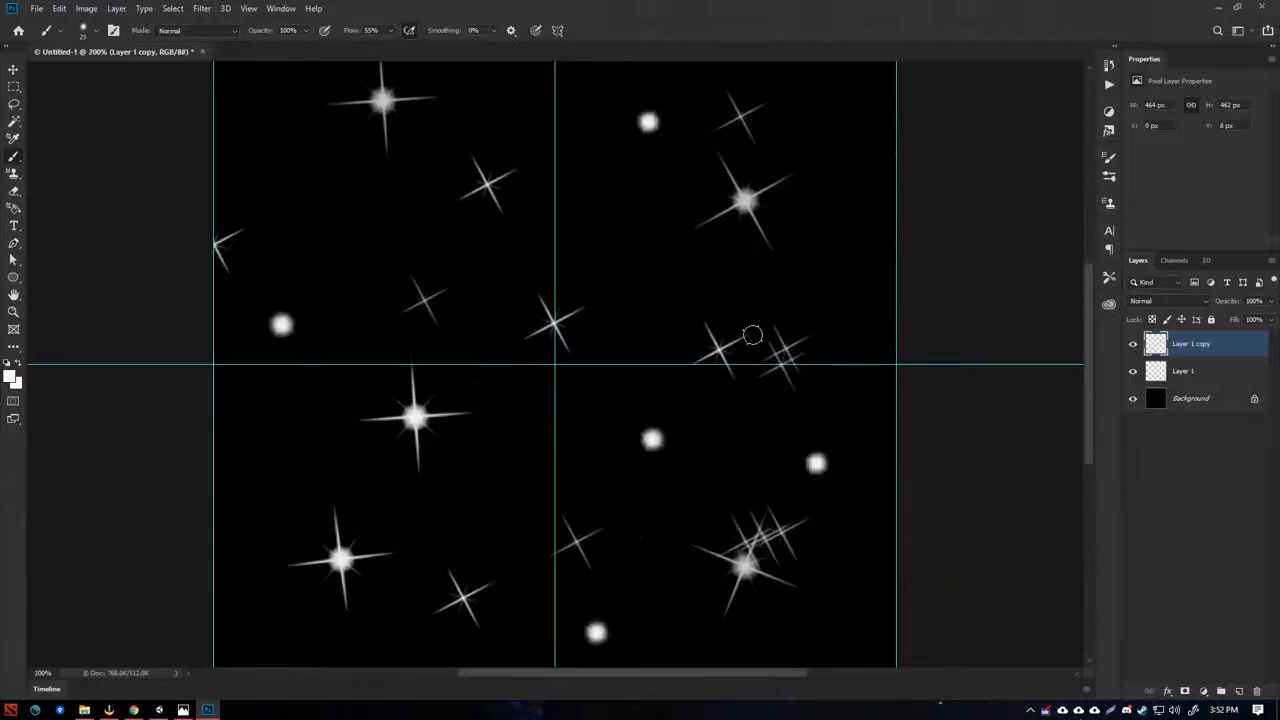
key(ctrl+minus)
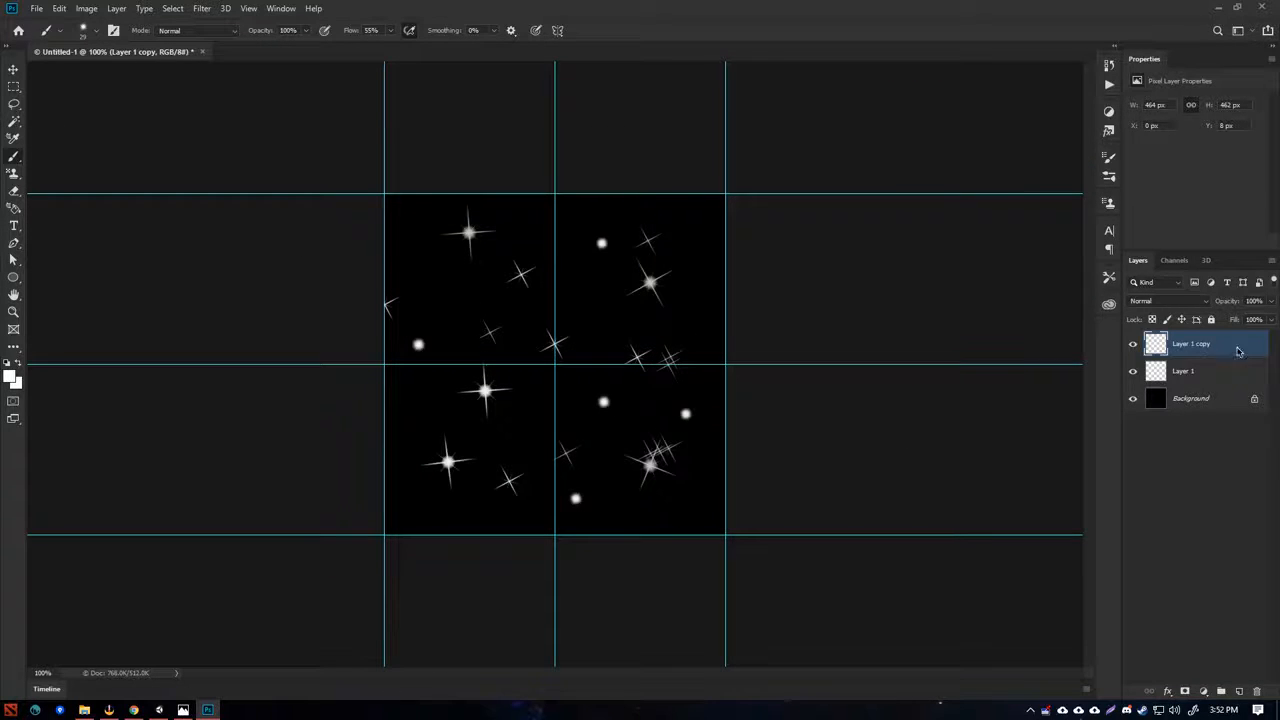
right_click(1238, 351)
key(Escape)
key(ctrl+t)
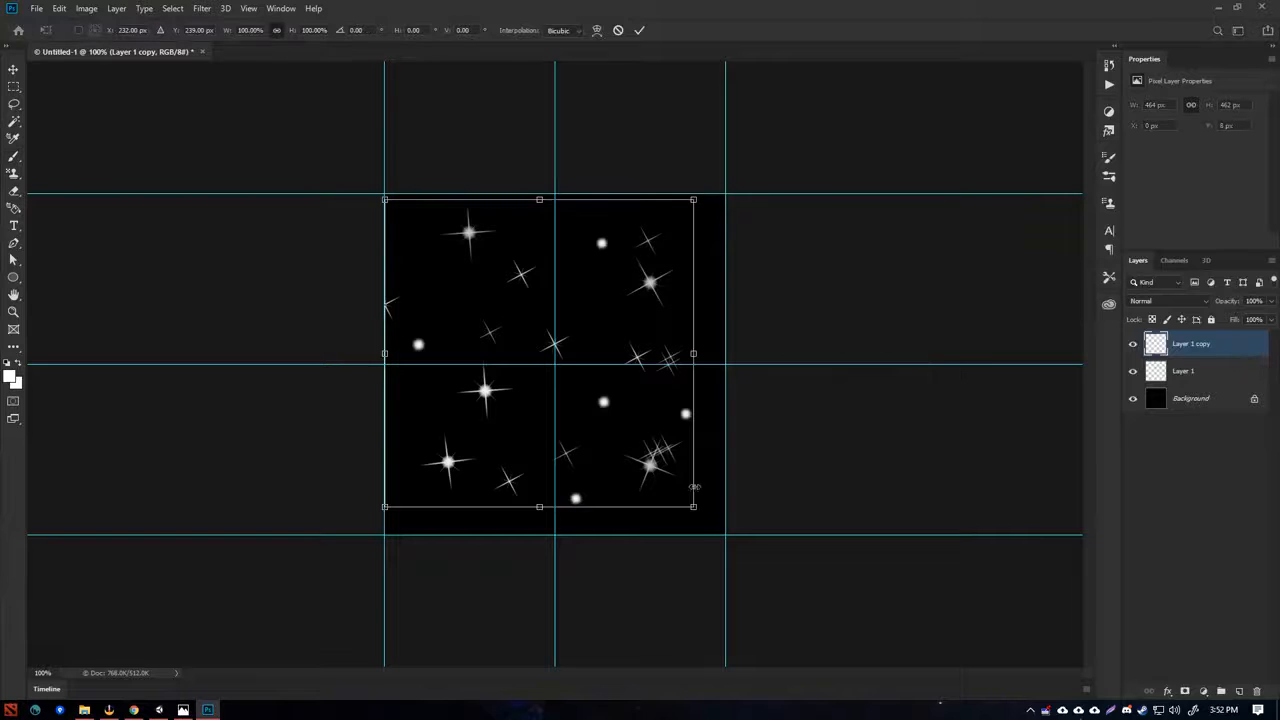
mouse_move(590, 419)
mouse_down()
mouse_move(635, 320)
mouse_move(599, 401)
mouse_up()
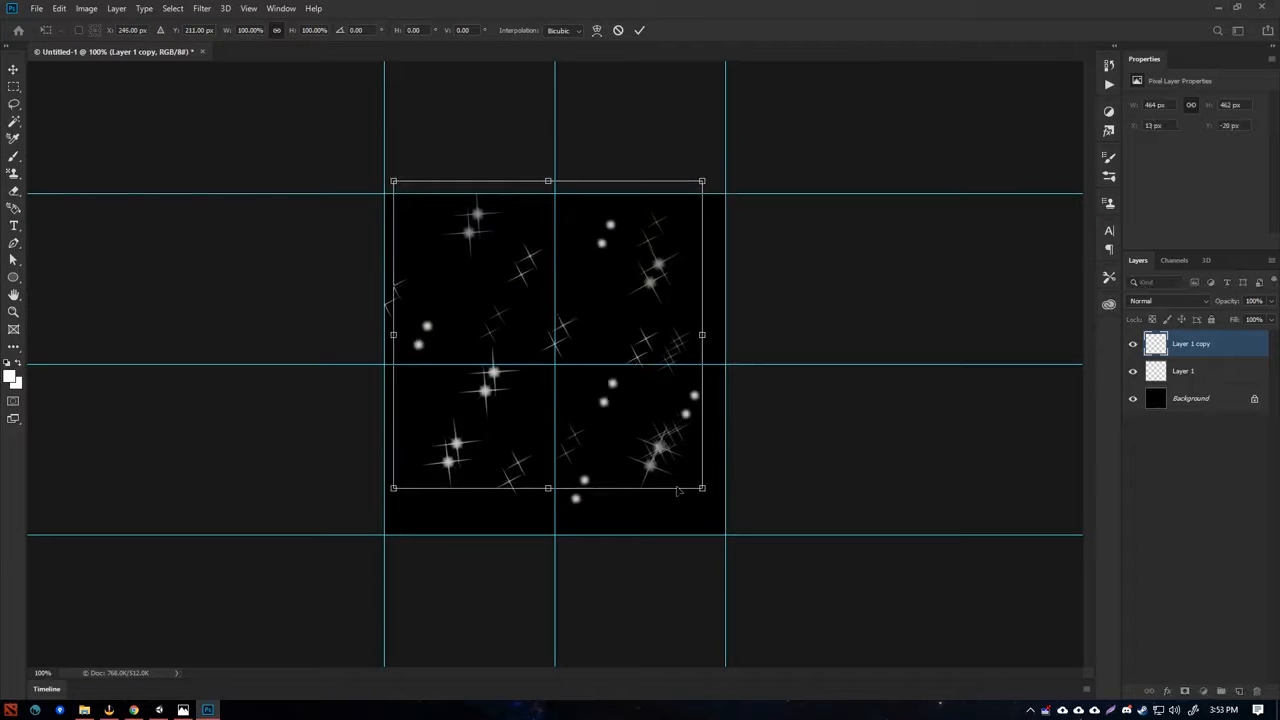
drag(701, 488, 514, 300)
drag(490, 256, 562, 362)
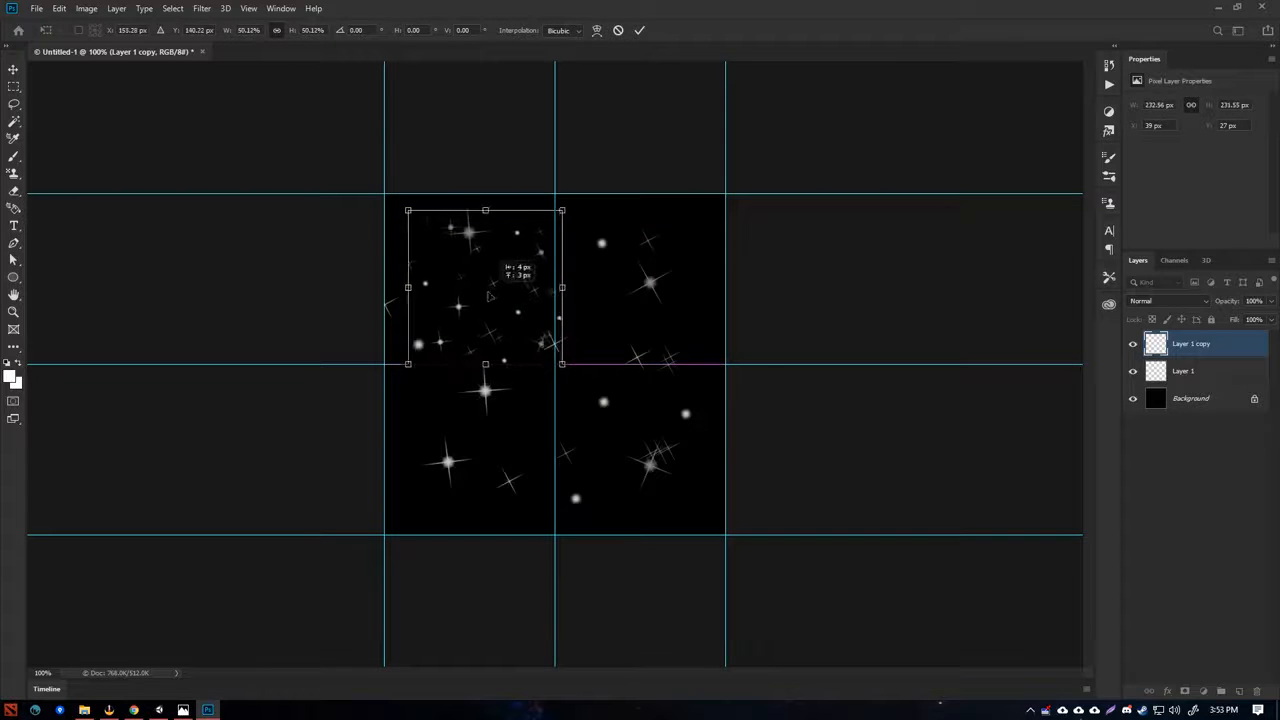
mouse_move(488, 282)
mouse_down()
mouse_move(470, 290)
mouse_move(492, 274)
mouse_move(476, 280)
mouse_up()
key(Return)
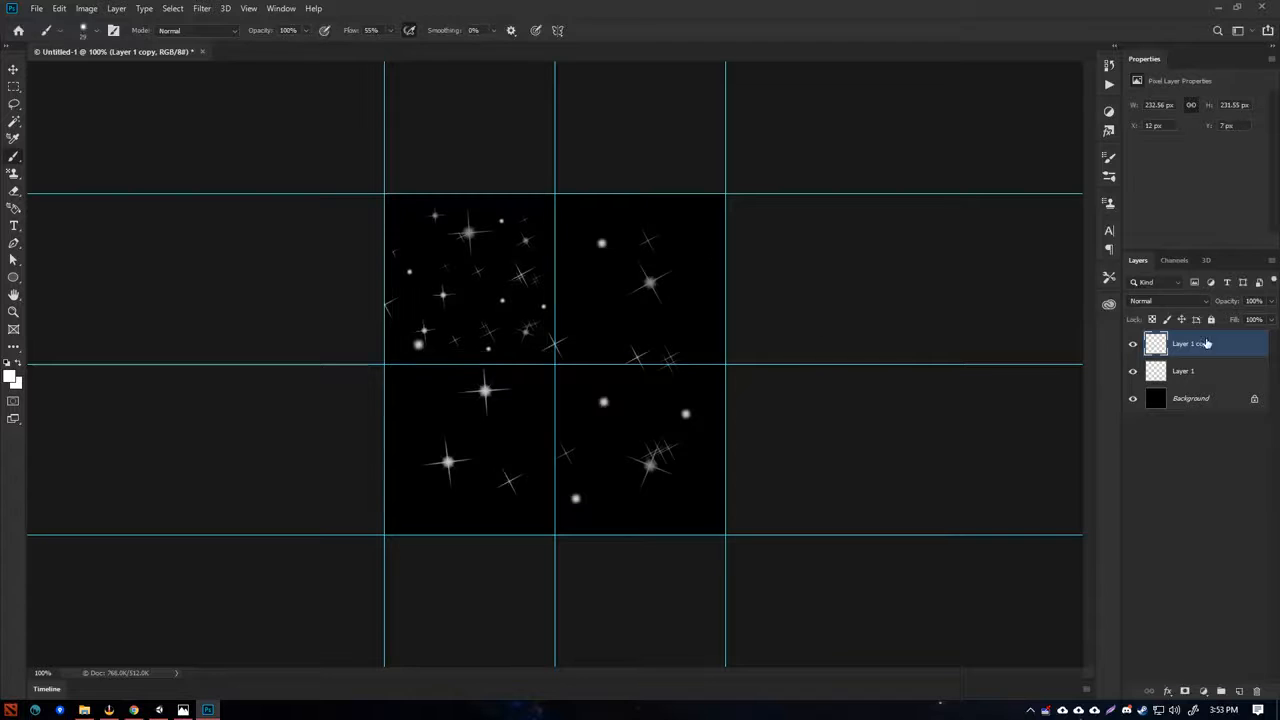
- Duplicate the scaled star layer, keeping the default name, and move the duplicate into the upper-right quadrant
right_click(1237, 346)
click(1120, 208)
key(Return)
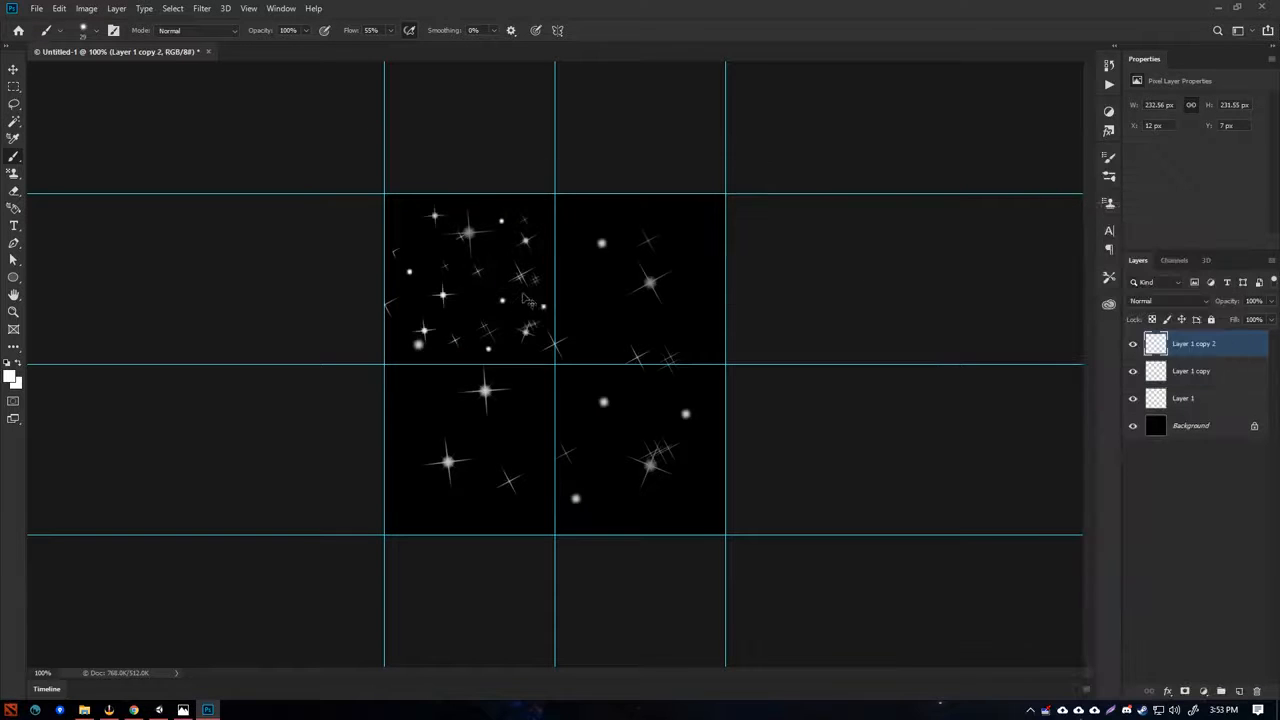
key(ctrl+t)
drag(549, 285, 677, 283)
key(Return)
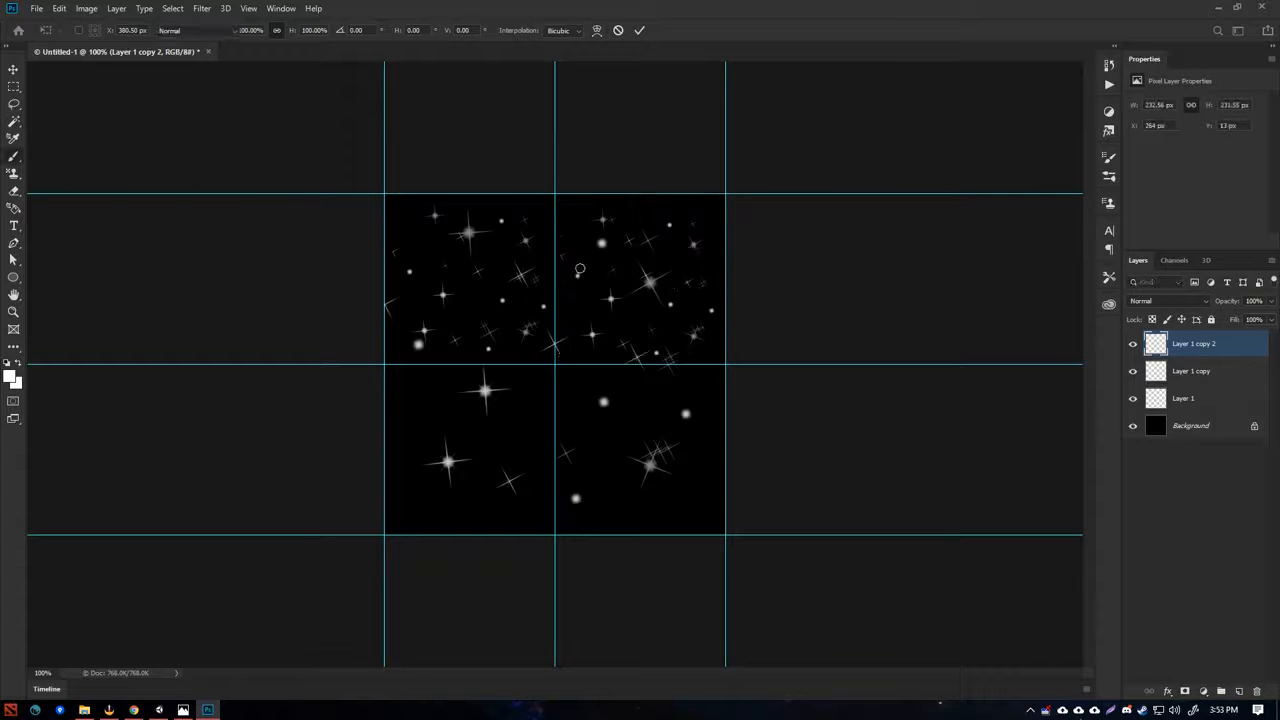
key(b)
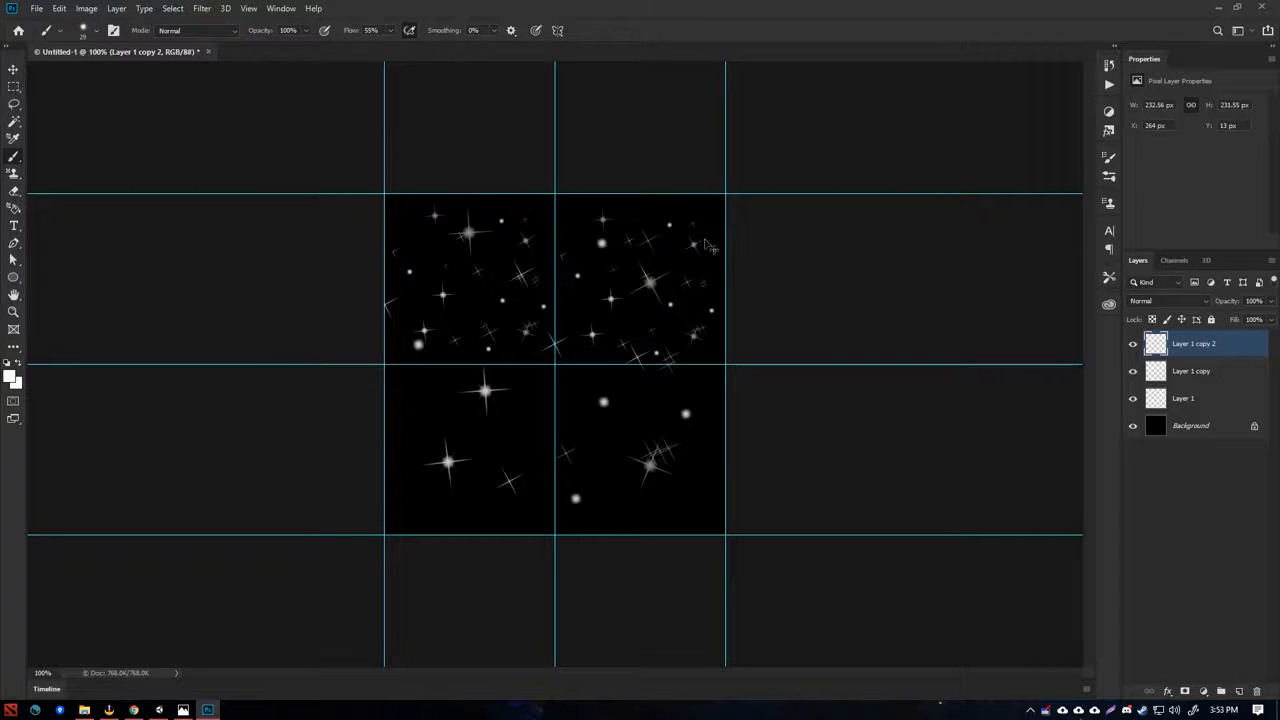
- Flip the upper-right star copy both horizontally and vertically to vary its pattern
key(ctrl+t)
right_click(620, 281)
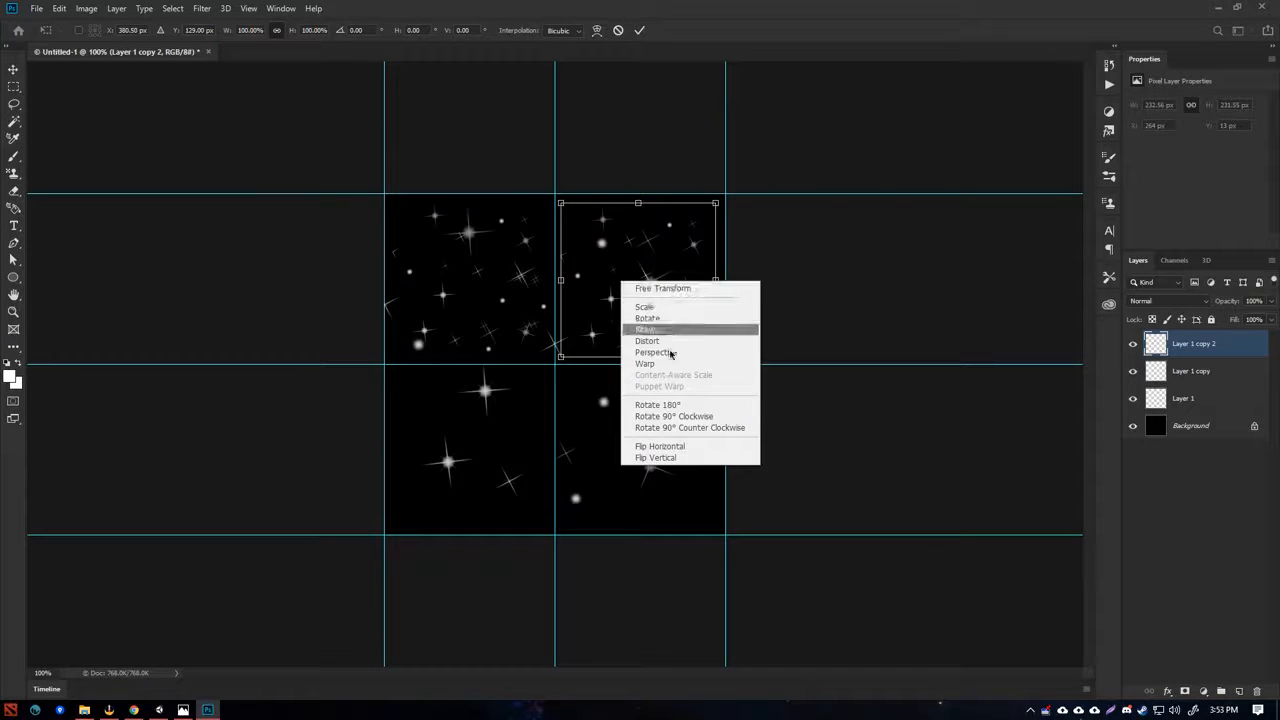
click(675, 446)
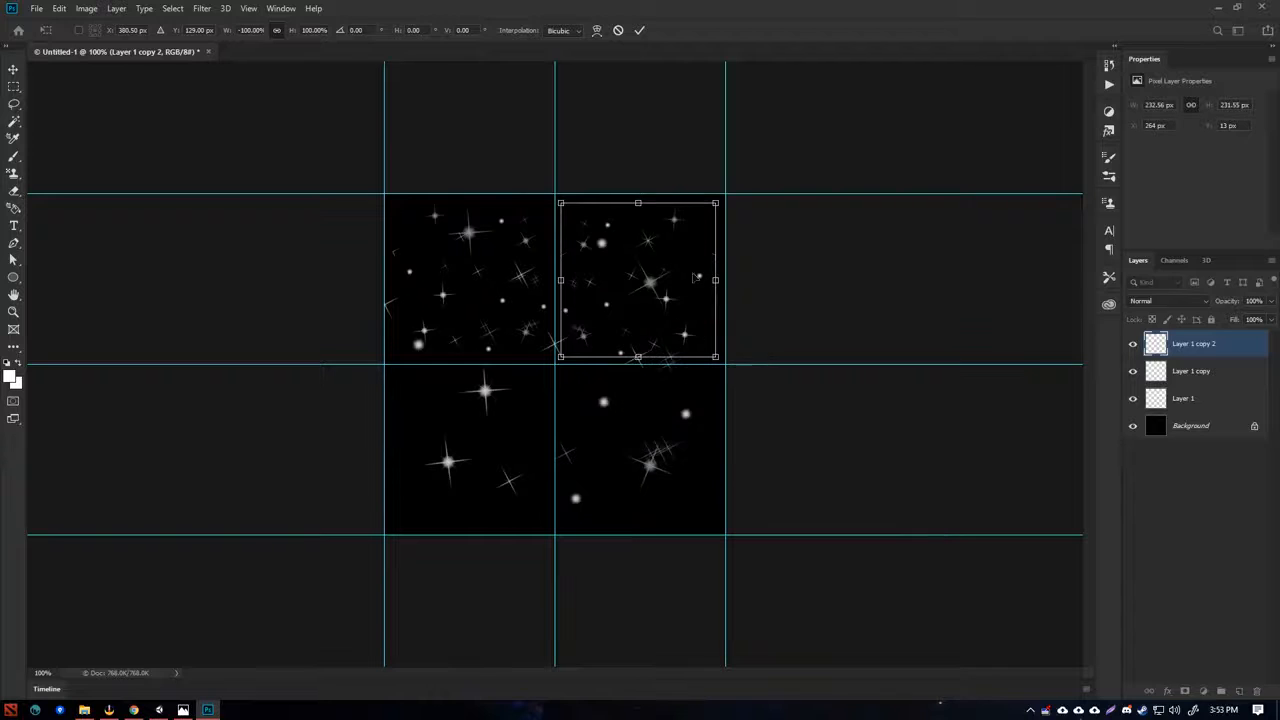
right_click(638, 274)
click(680, 446)
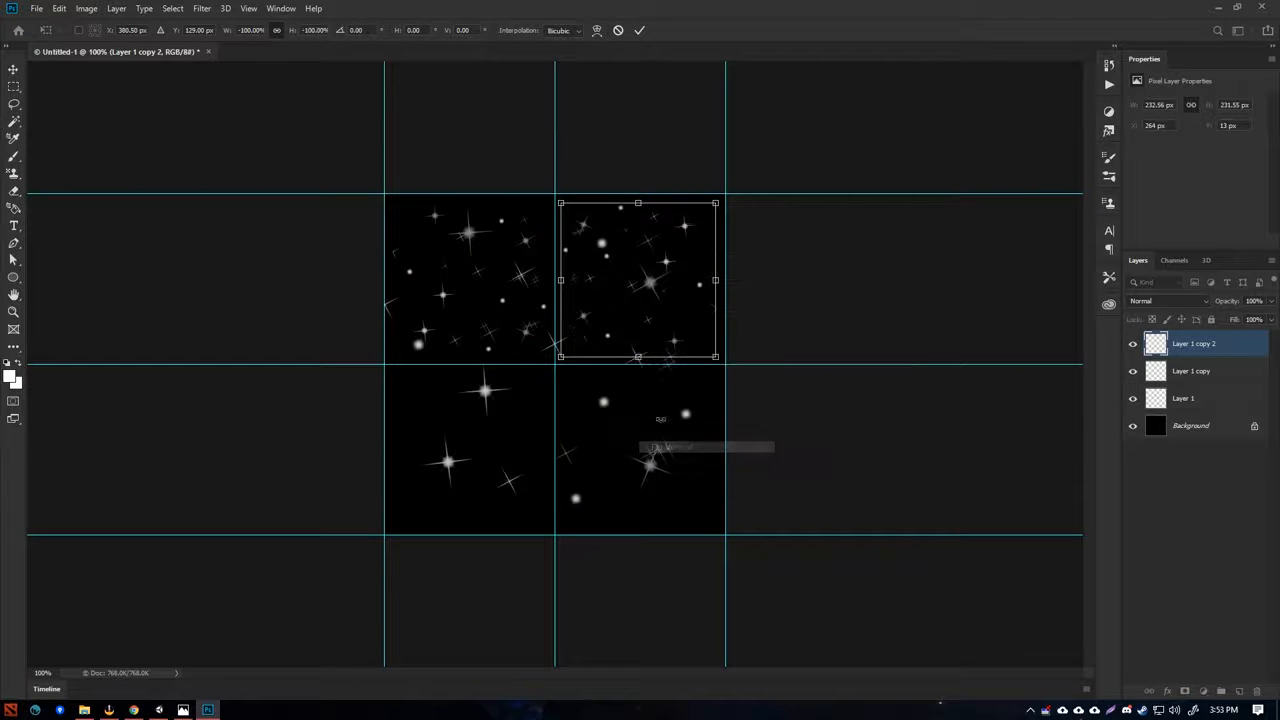
right_click(639, 279)
click(622, 263)
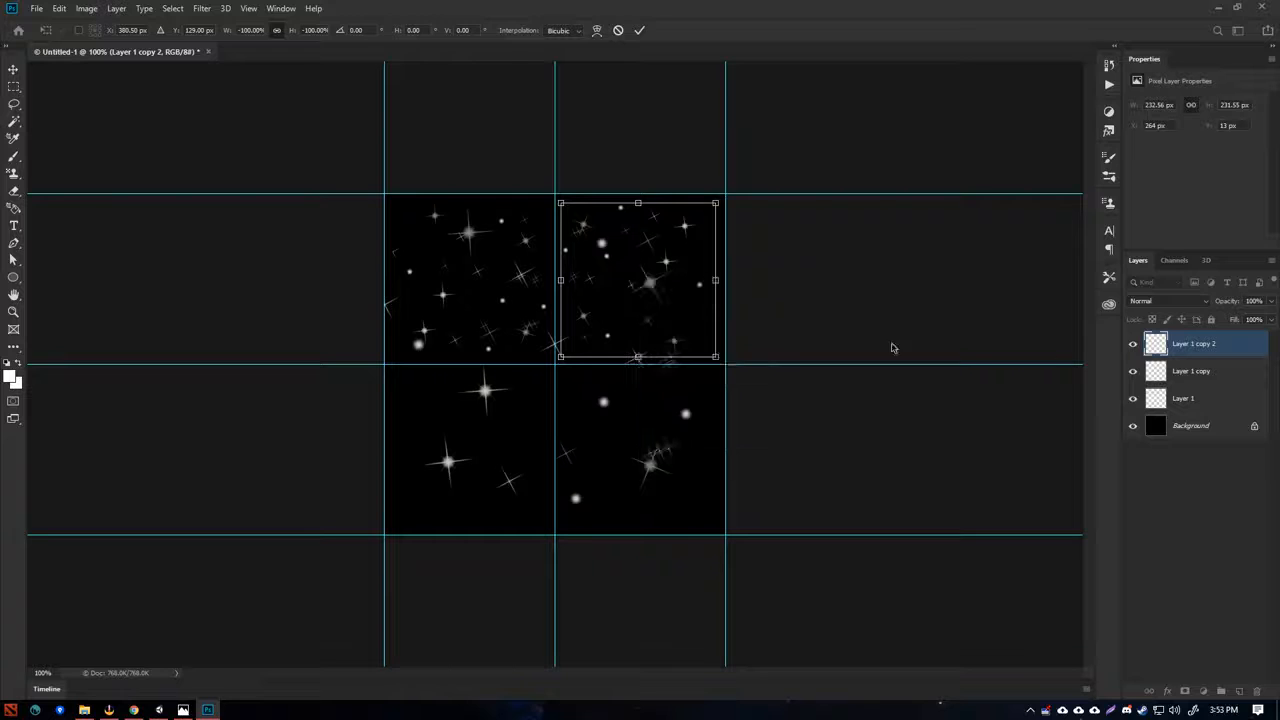
key(Return)
- Duplicate the flipped star layer and move the new copy down into the lower-right quadrant
right_click(1205, 350)
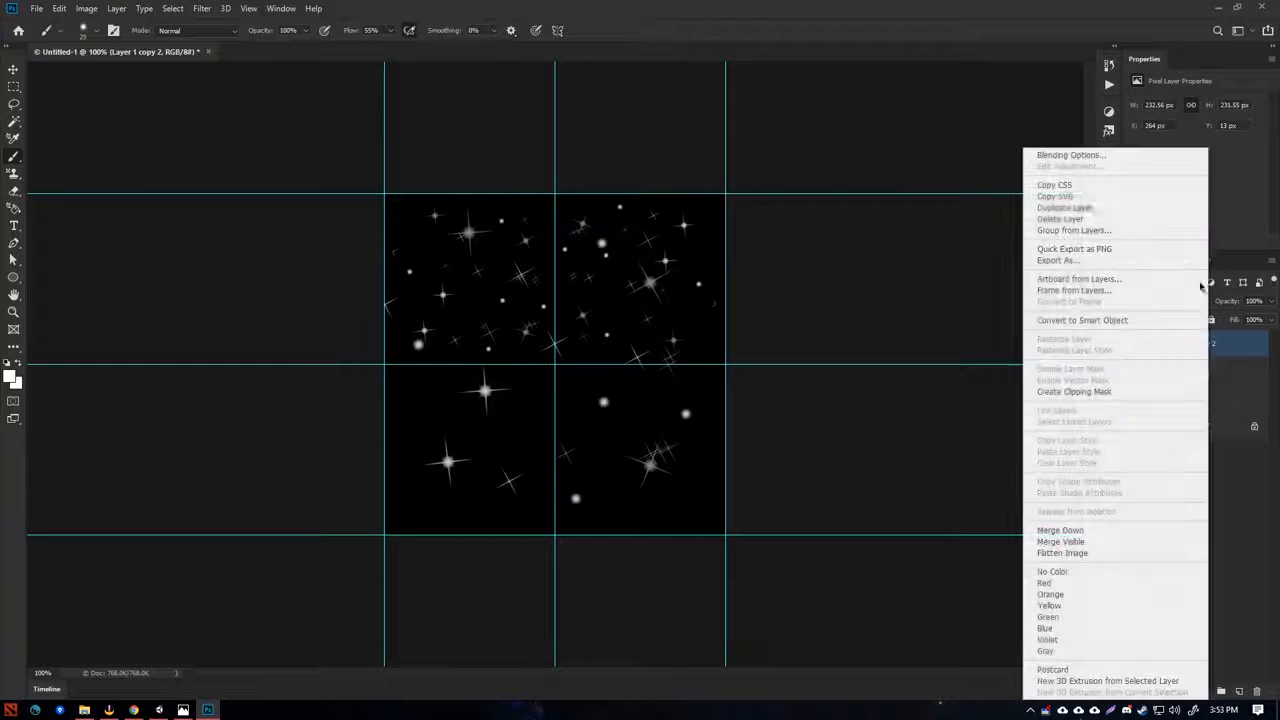
click(1075, 208)
key(Return)
key(ctrl+t)
drag(628, 268, 645, 432)
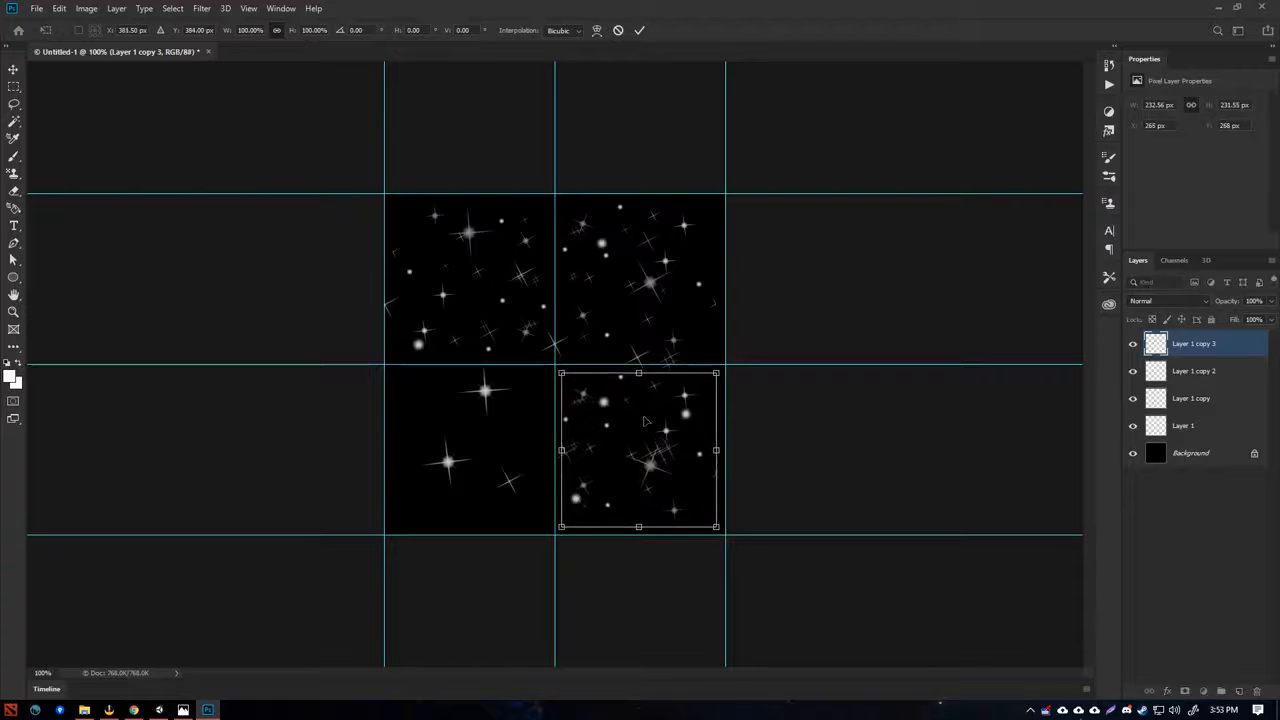
key(Return)
- Rotate the lower-right star copy by about 33° and nudge it to stay within its quadrant
key(ctrl+t)
drag(746, 437, 739, 501)
drag(677, 454, 679, 469)
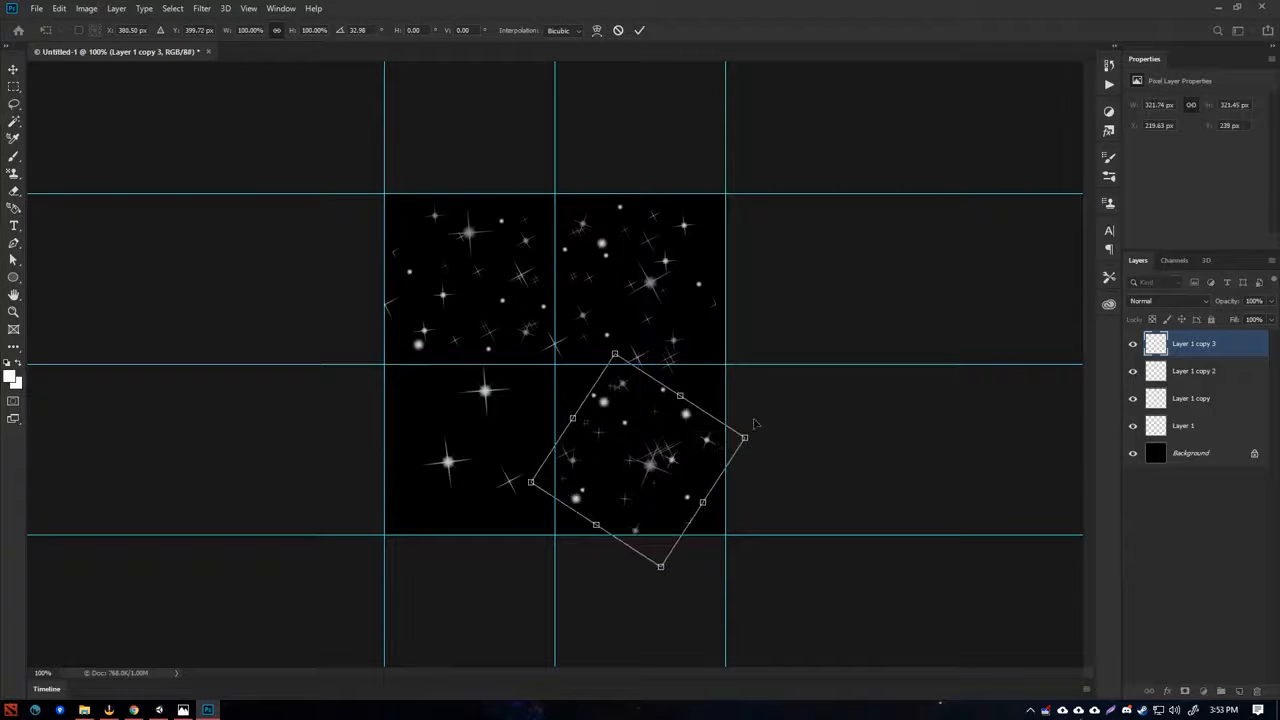
key(Return)
key(b)
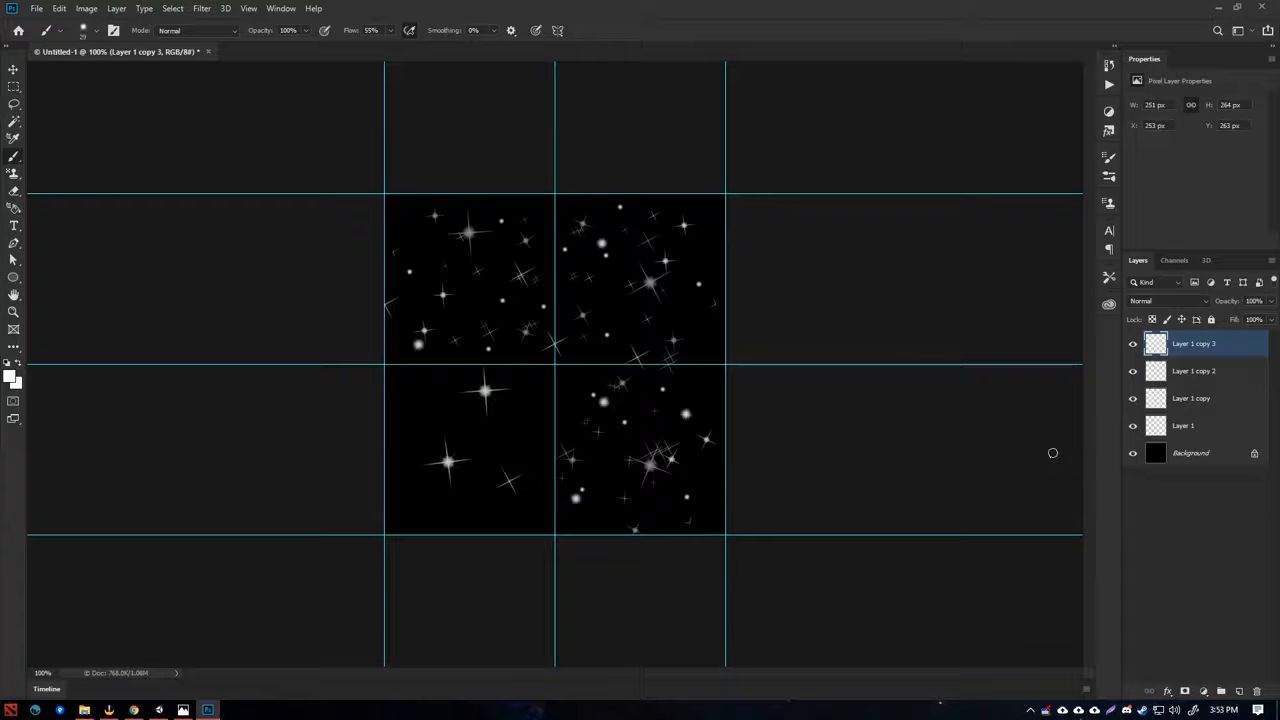
- Duplicate the rotated star layer and move the new copy across into the lower-left quadrant
right_click(1200, 355)
click(1036, 211)
key(Return)
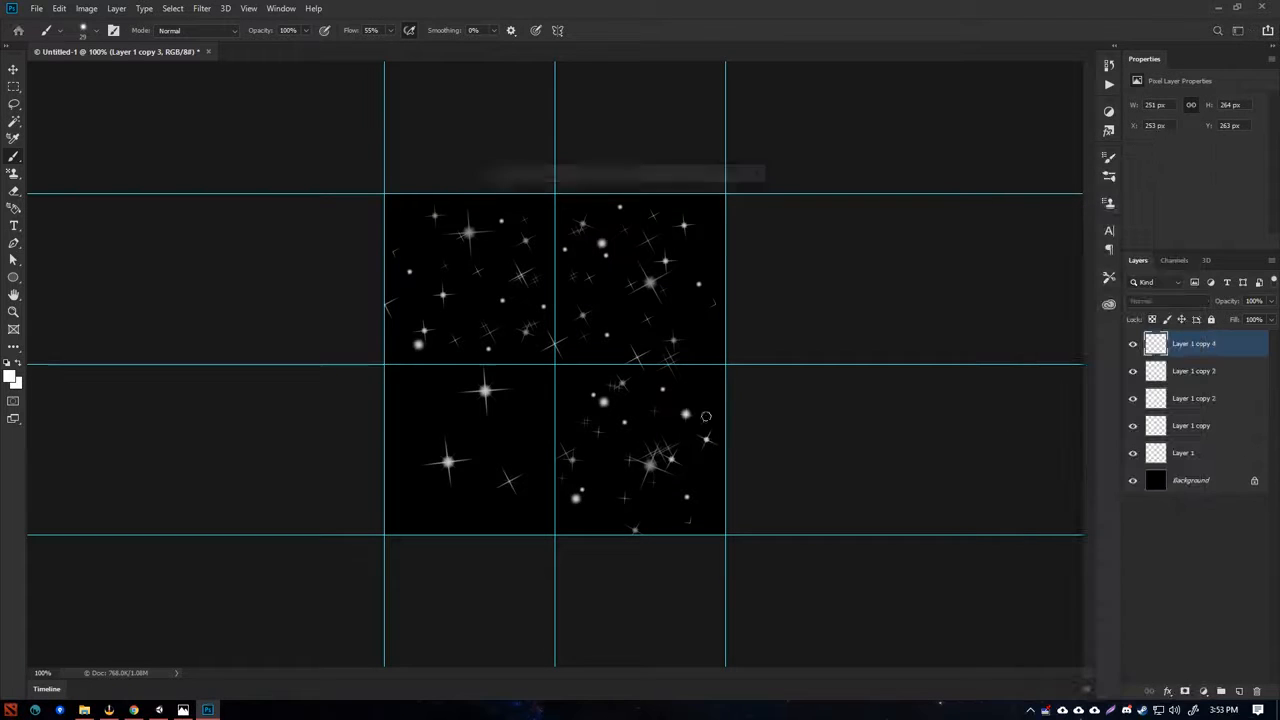
key(ctrl+t)
mouse_move(692, 470)
mouse_down()
mouse_move(560, 472)
mouse_move(519, 449)
mouse_move(523, 465)
mouse_up()
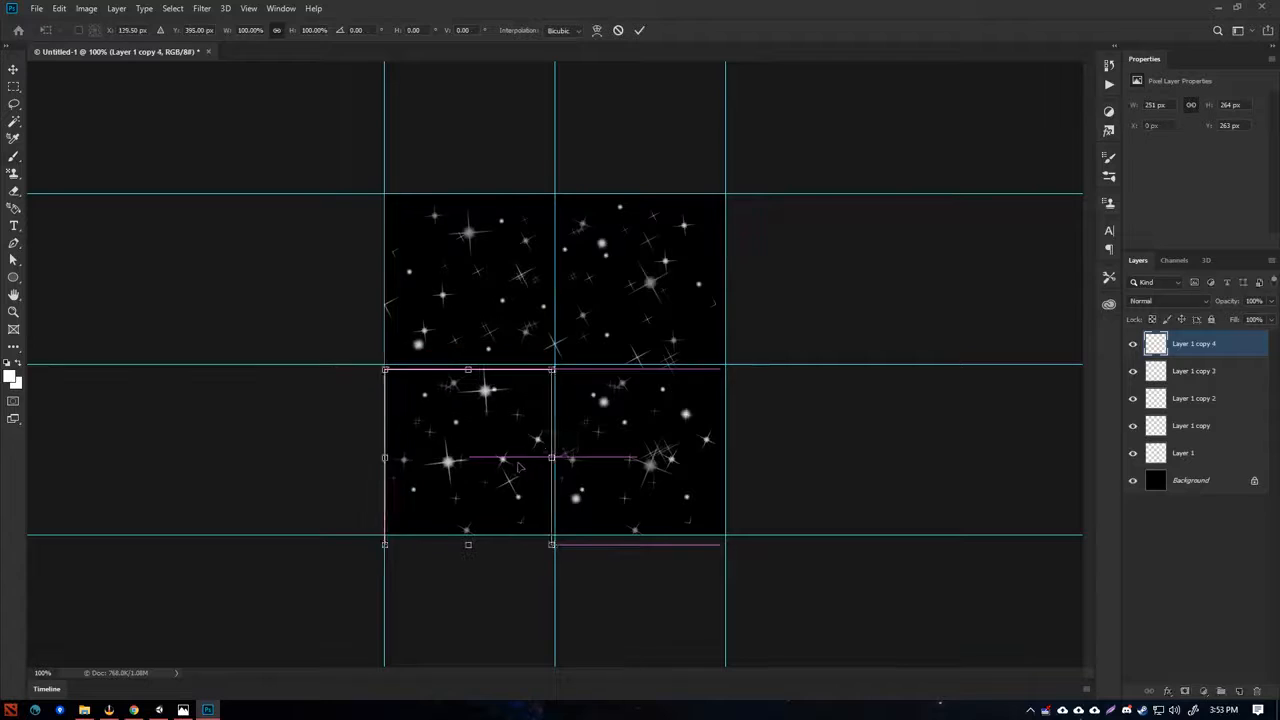
key(Return)
- Flip the lower-left star copy horizontally
right_click(523, 465)
key(Escape)
key(ctrl+t)
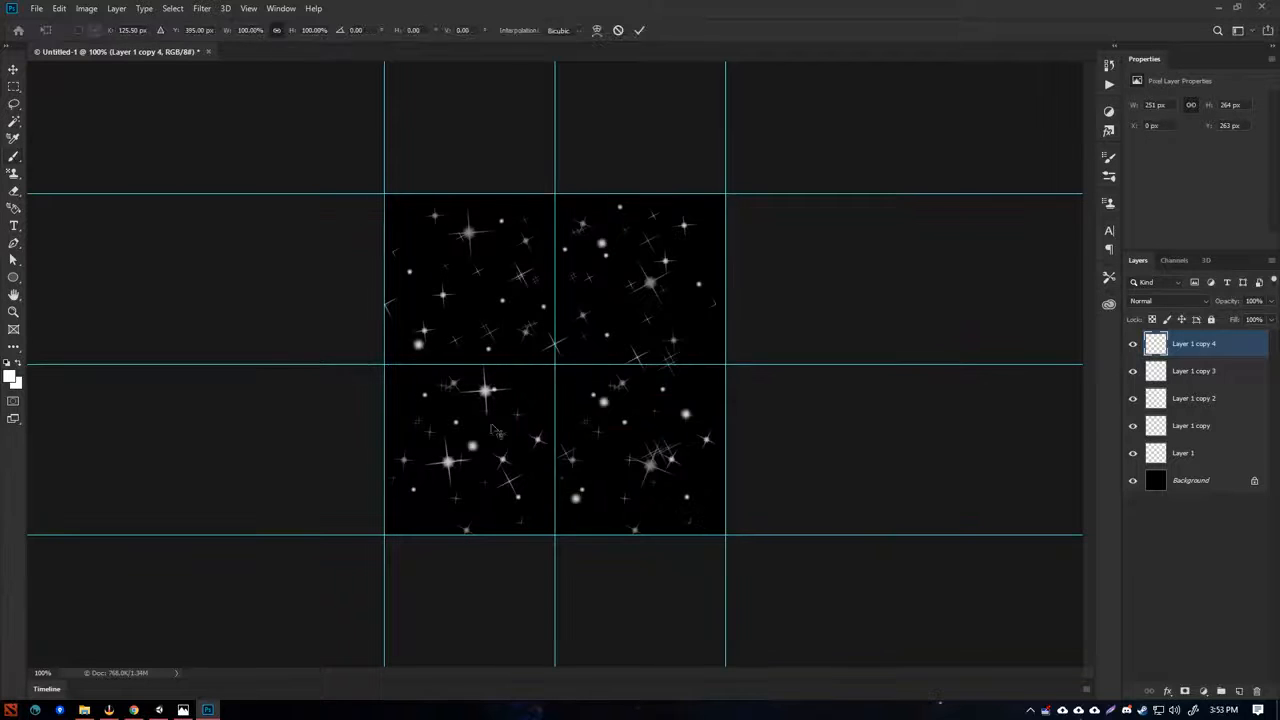
right_click(484, 456)
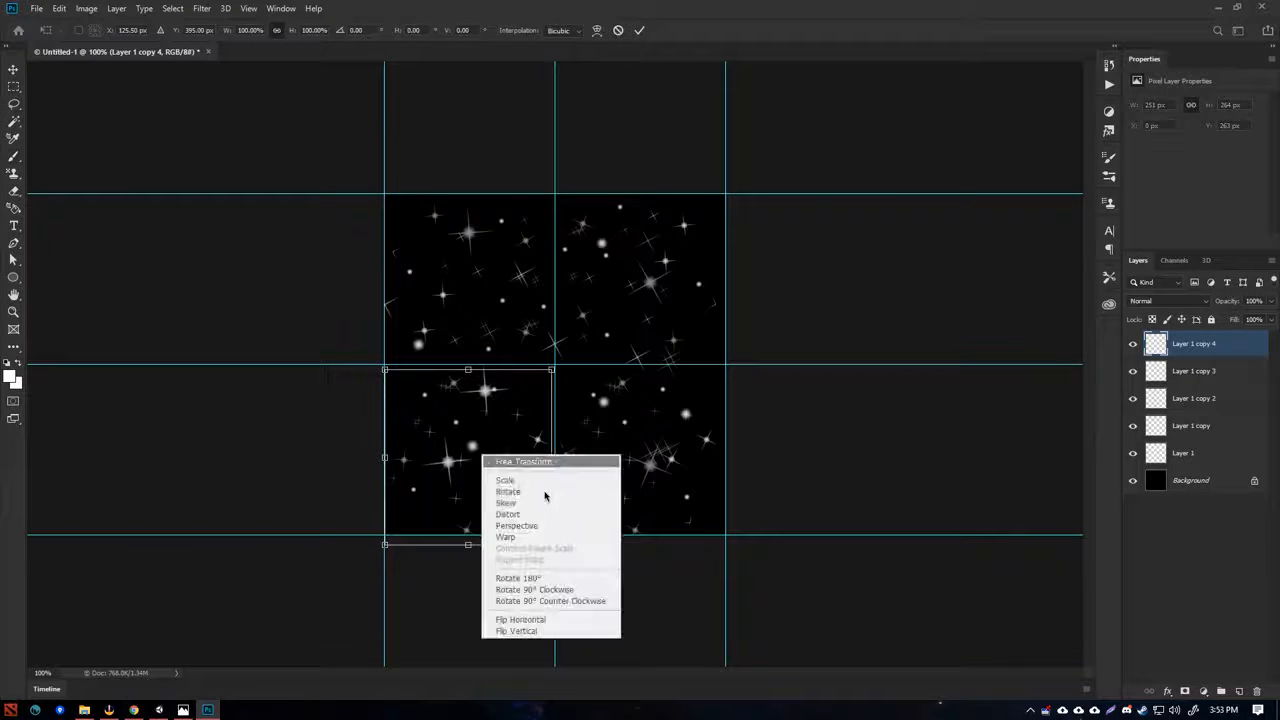
click(520, 620)
key(Return)
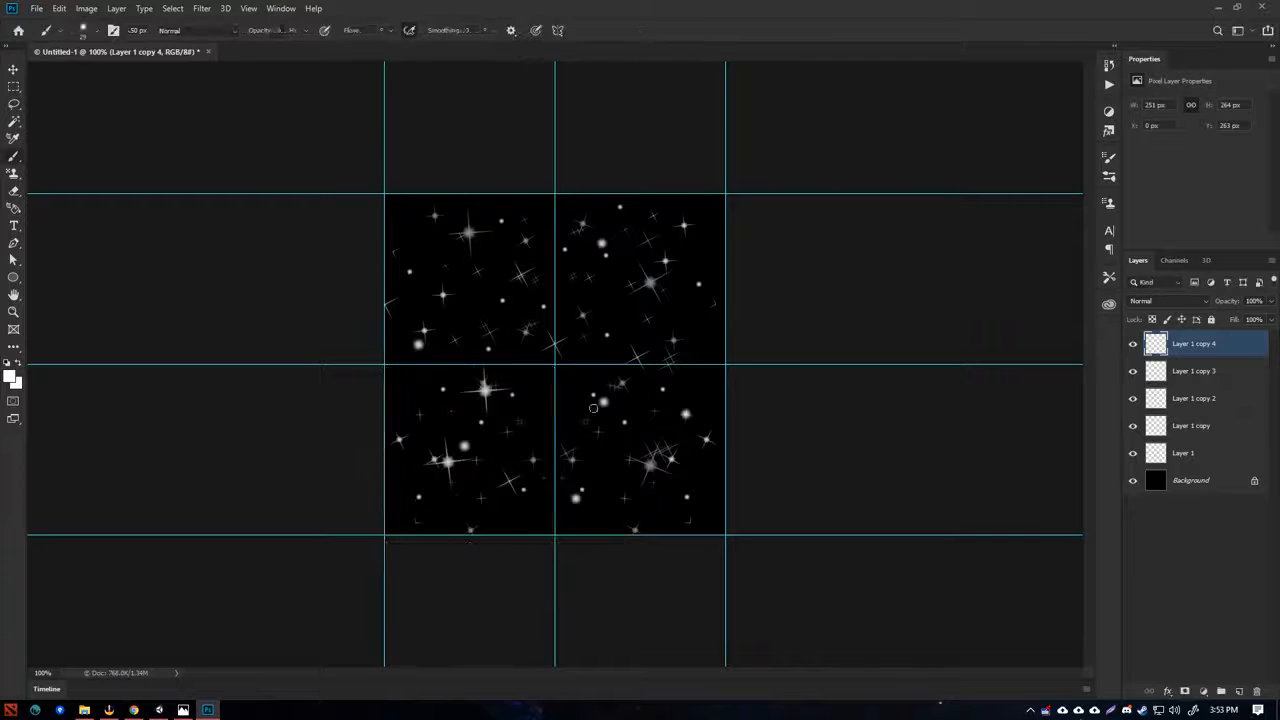
- Merge the four scaled star copies into one layer and leave it and Layer 1 visible
shift+click(1193, 429)
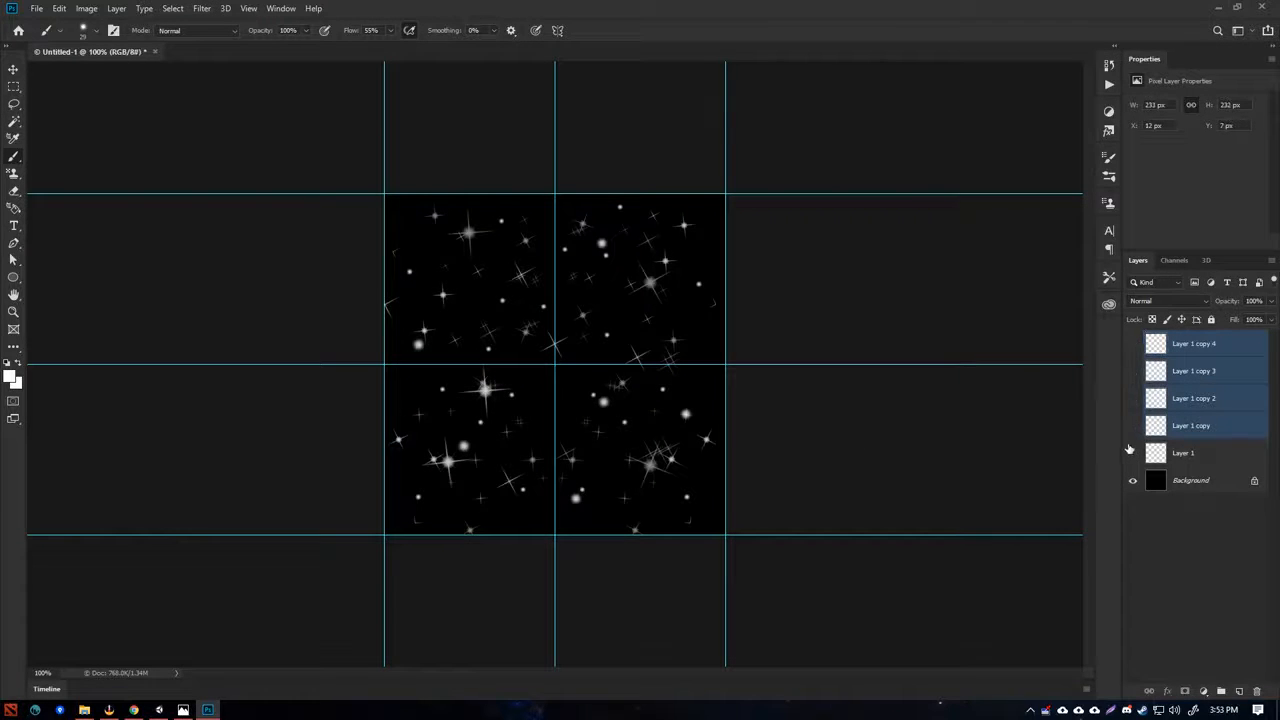
drag(1133, 427, 1134, 344)
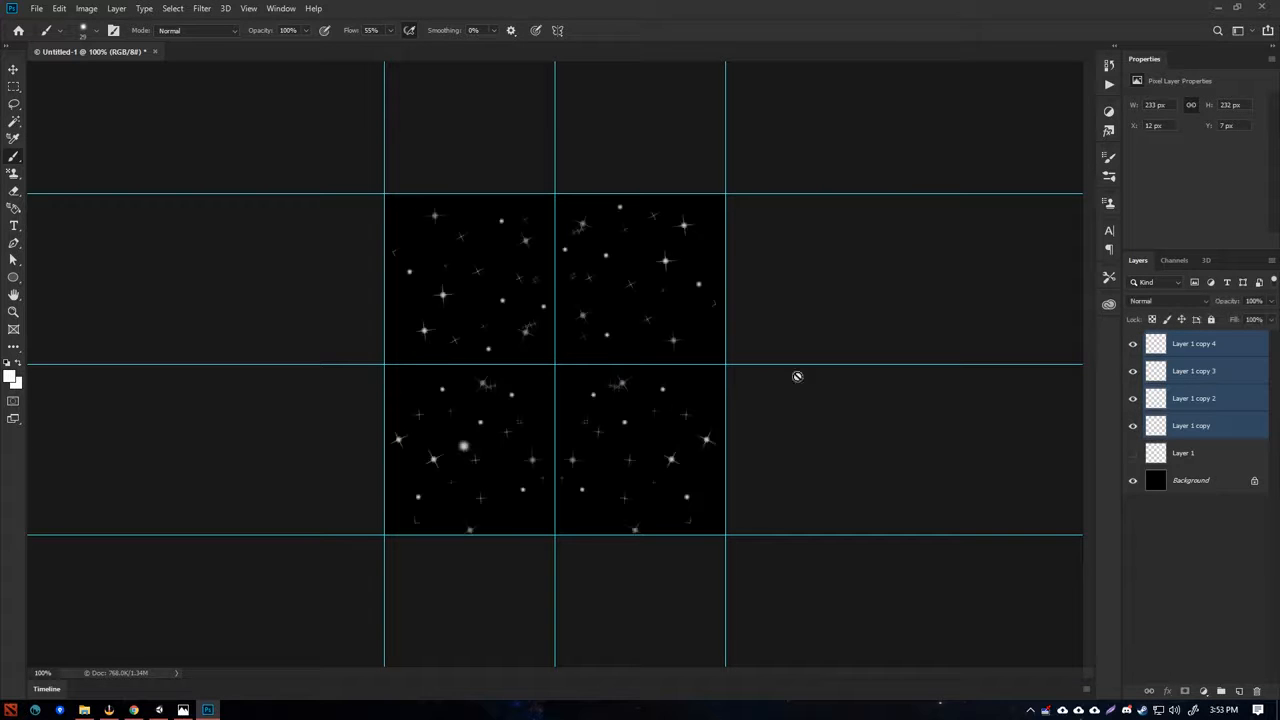
key(ctrl+e)
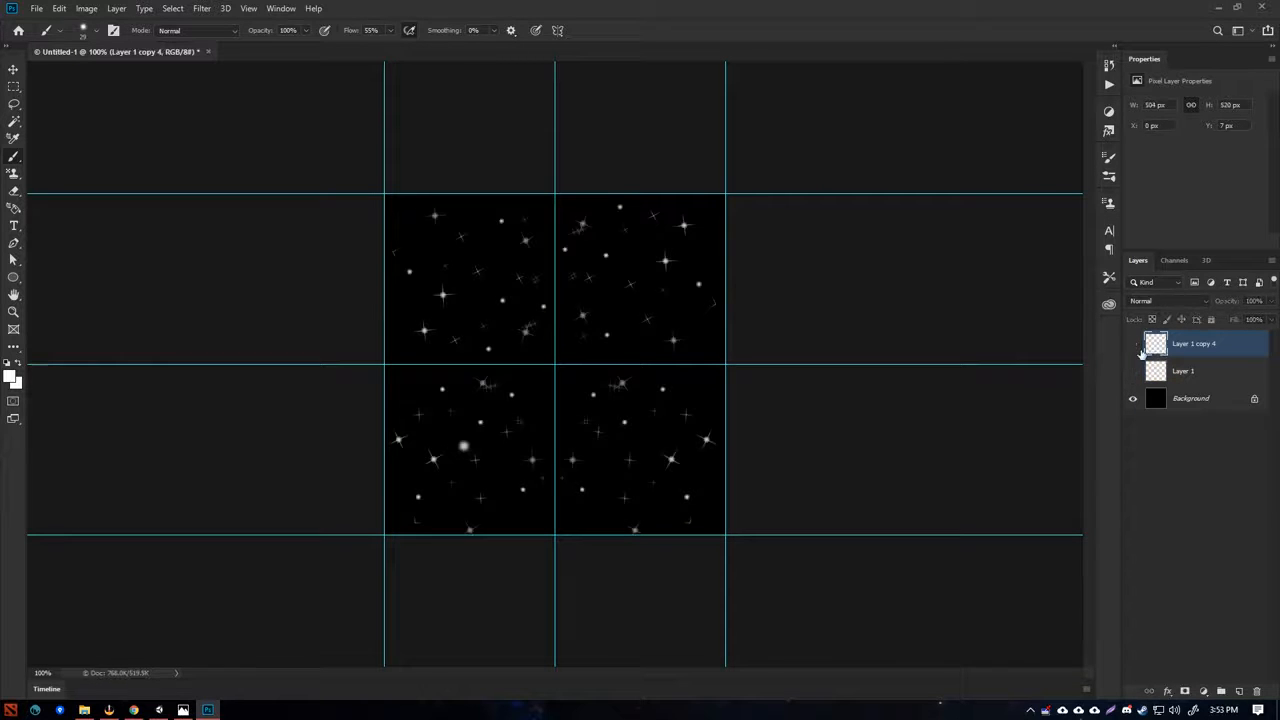
click(1134, 345)
click(1132, 372)
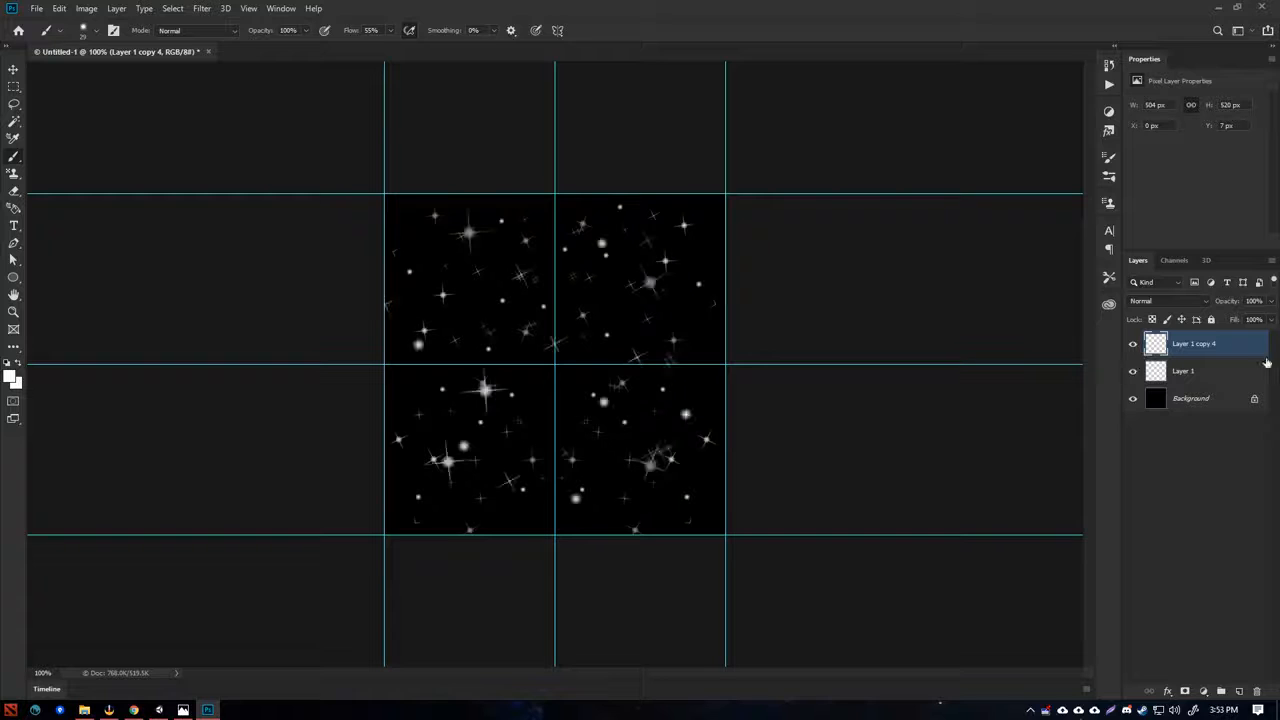
- Duplicate Layer 1 and merge the duplicate with the original to brighten the large stars
click(1205, 369)
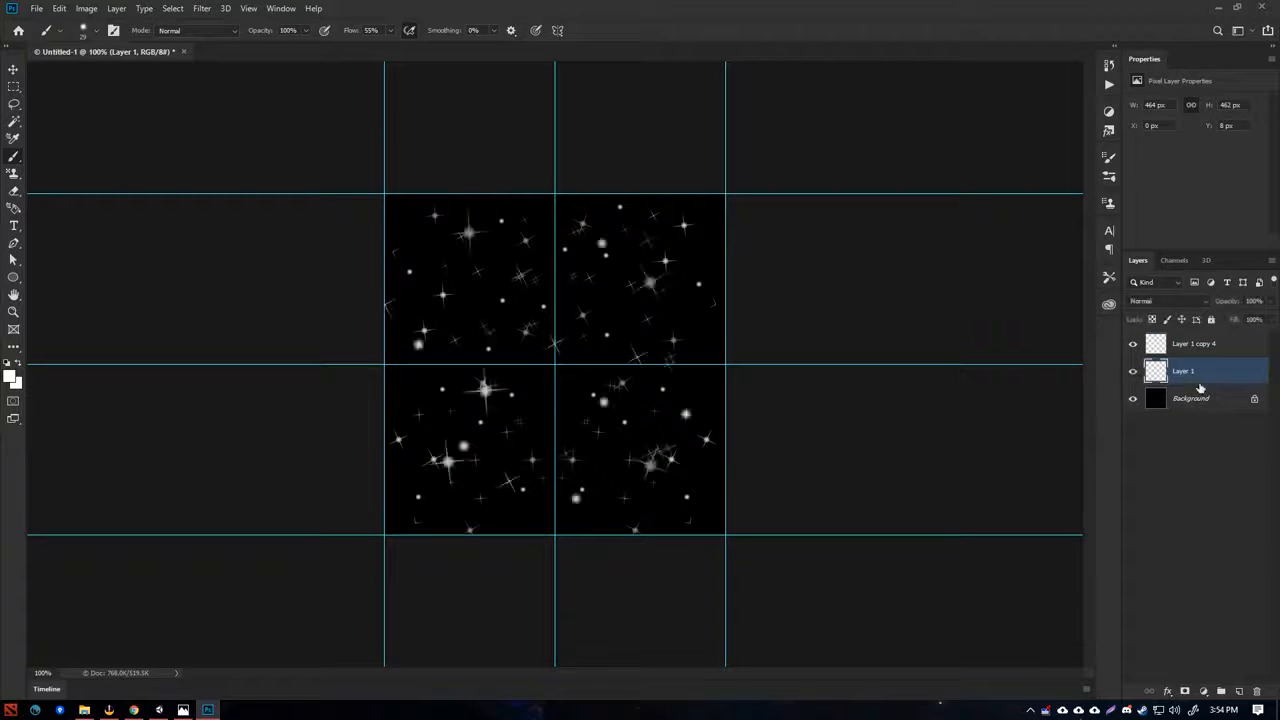
right_click(1224, 382)
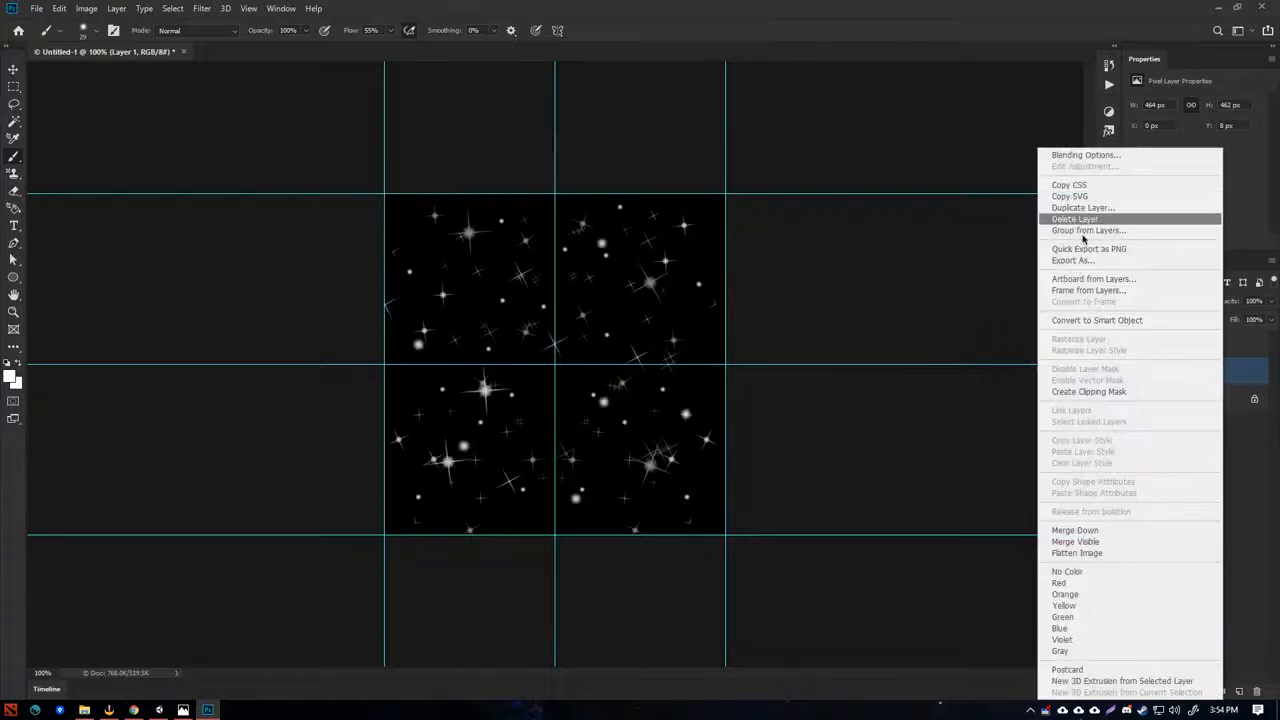
click(1108, 207)
key(Return)
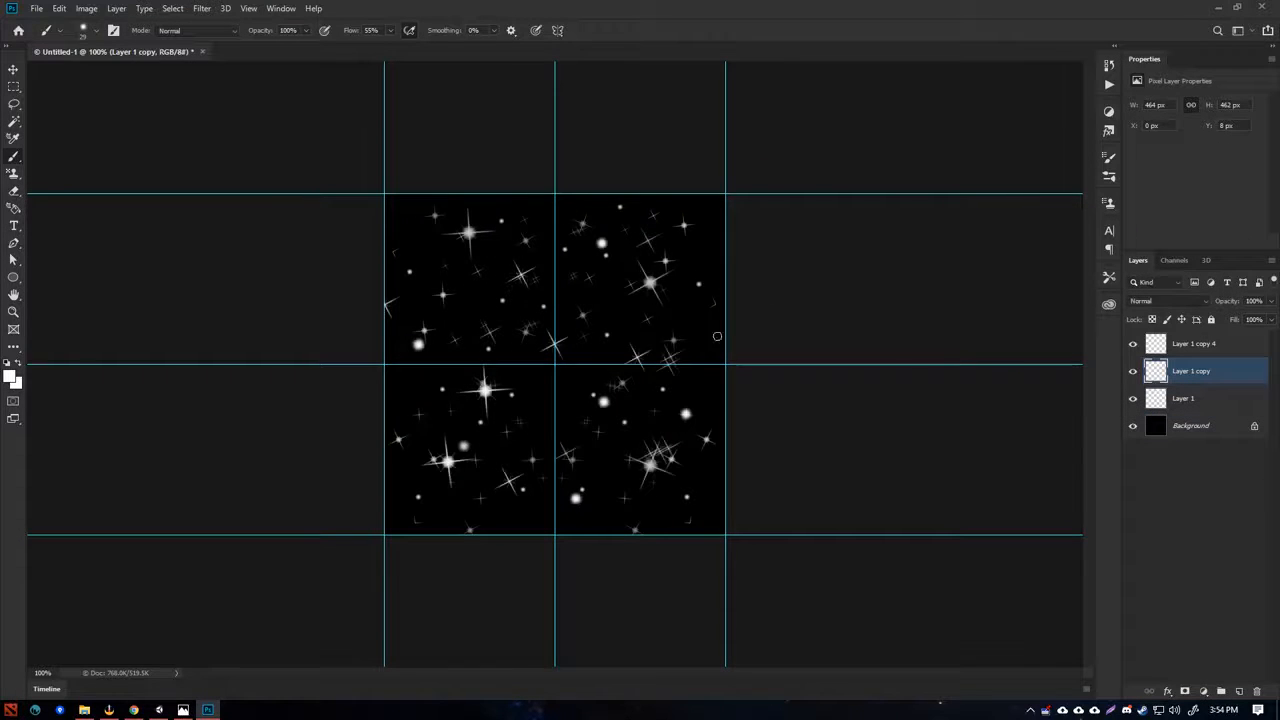
ctrl+click(1182, 383)
ctrl+click(1185, 383)
ctrl+click(1188, 380)
click(1195, 378)
ctrl+click(1204, 412)
key(ctrl+e)
- Lower the merged small-star layer's opacity to 25%
click(1180, 343)
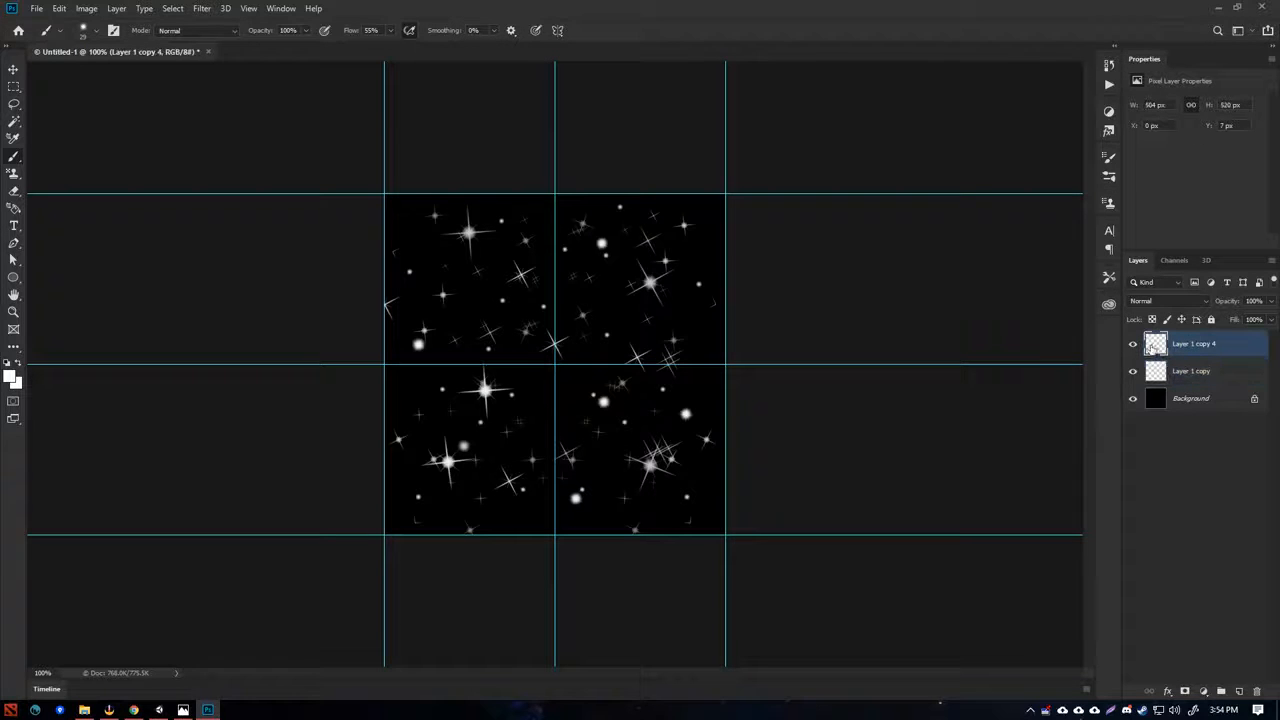
click(1132, 344)
click(1130, 344)
click(1271, 301)
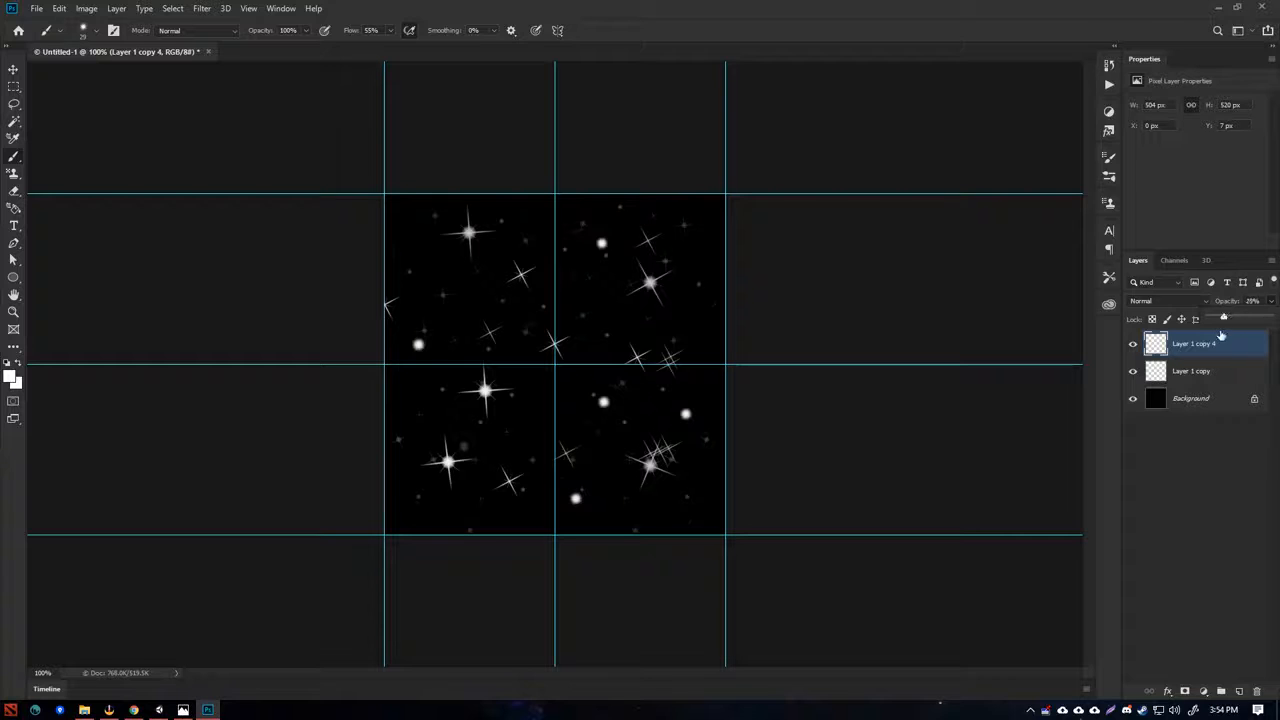
click(1202, 380)
- Toggle the large-star layer off and on to compare it with the small stars, and reselect the small-star layer
click(1200, 368)
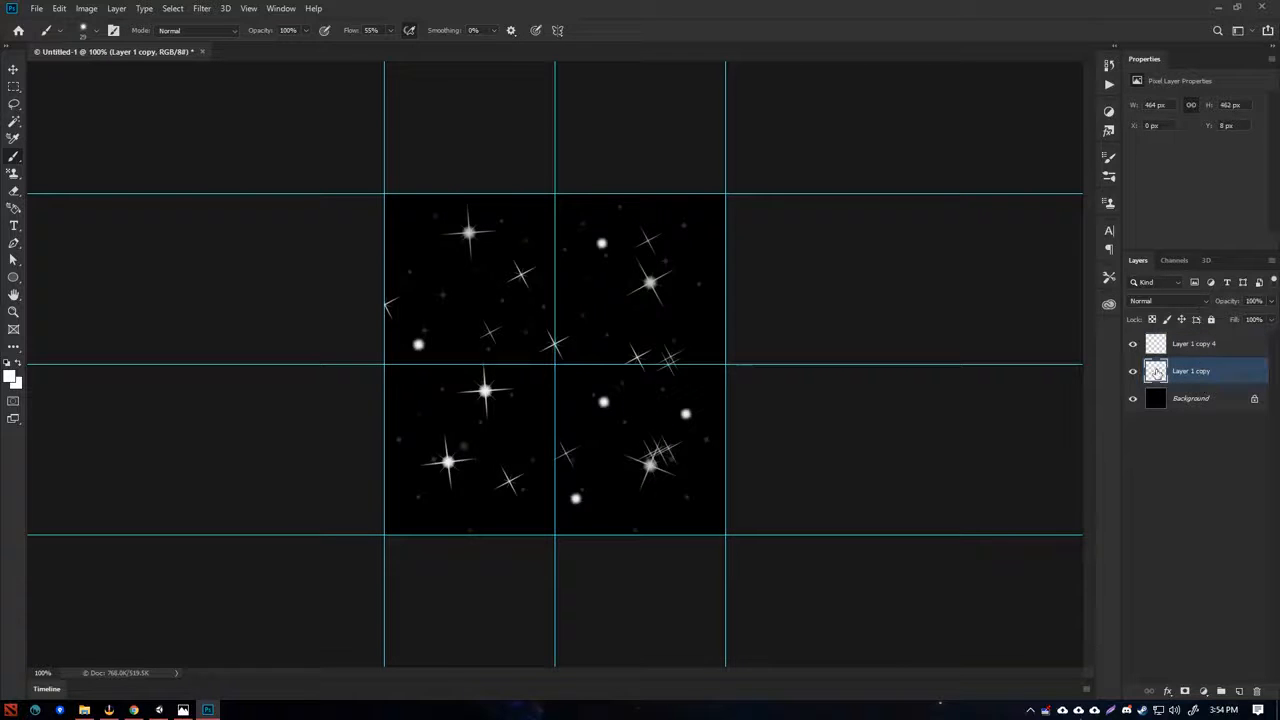
click(1133, 371)
click(1133, 371)
click(1133, 371)
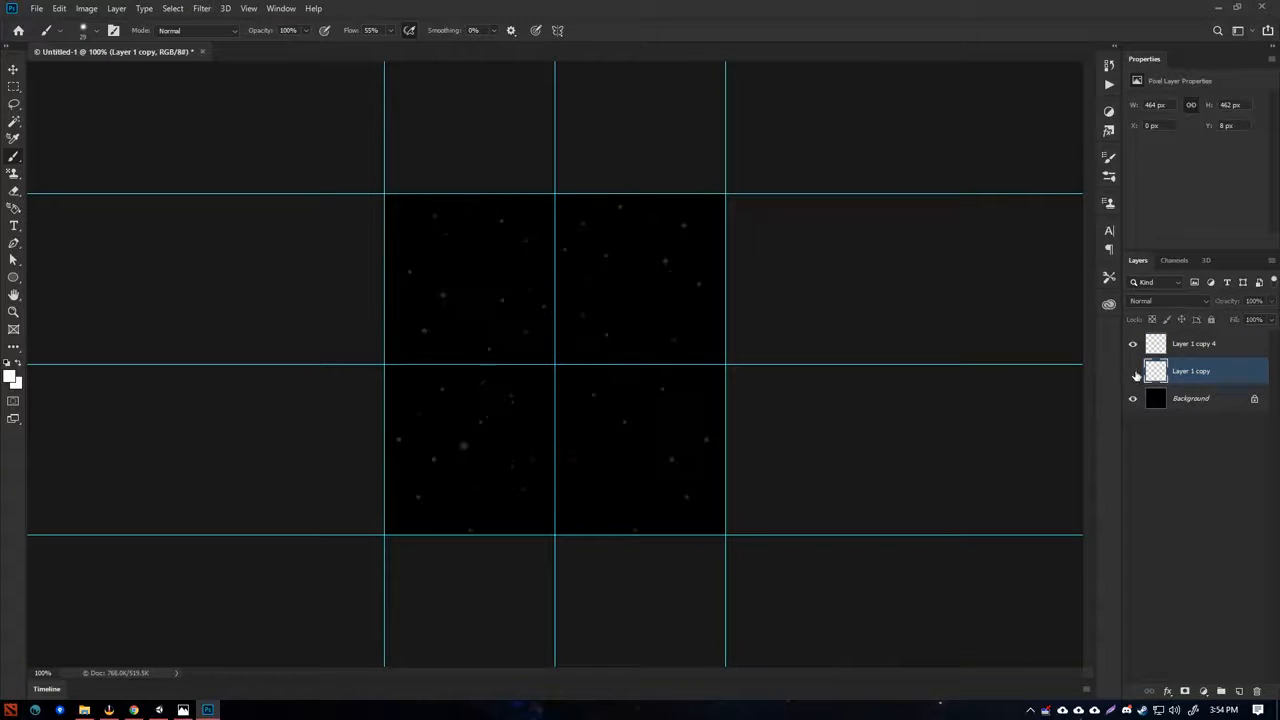
click(1133, 371)
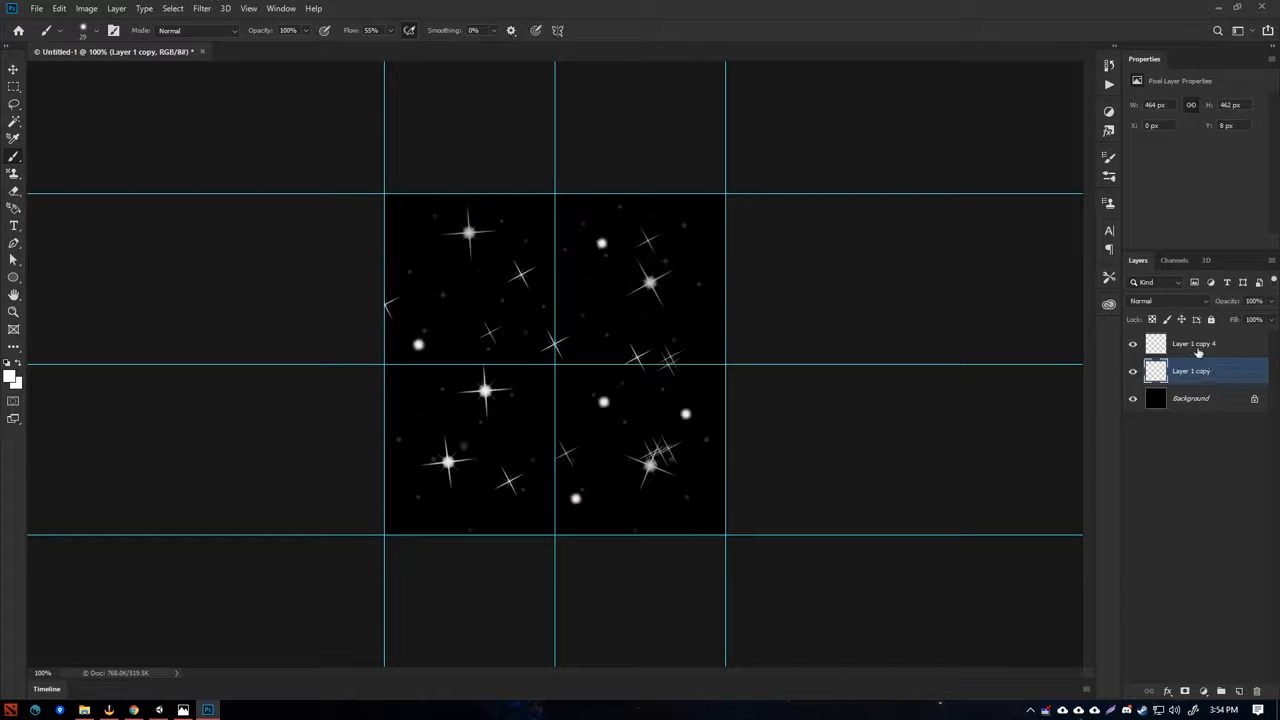
click(1198, 346)
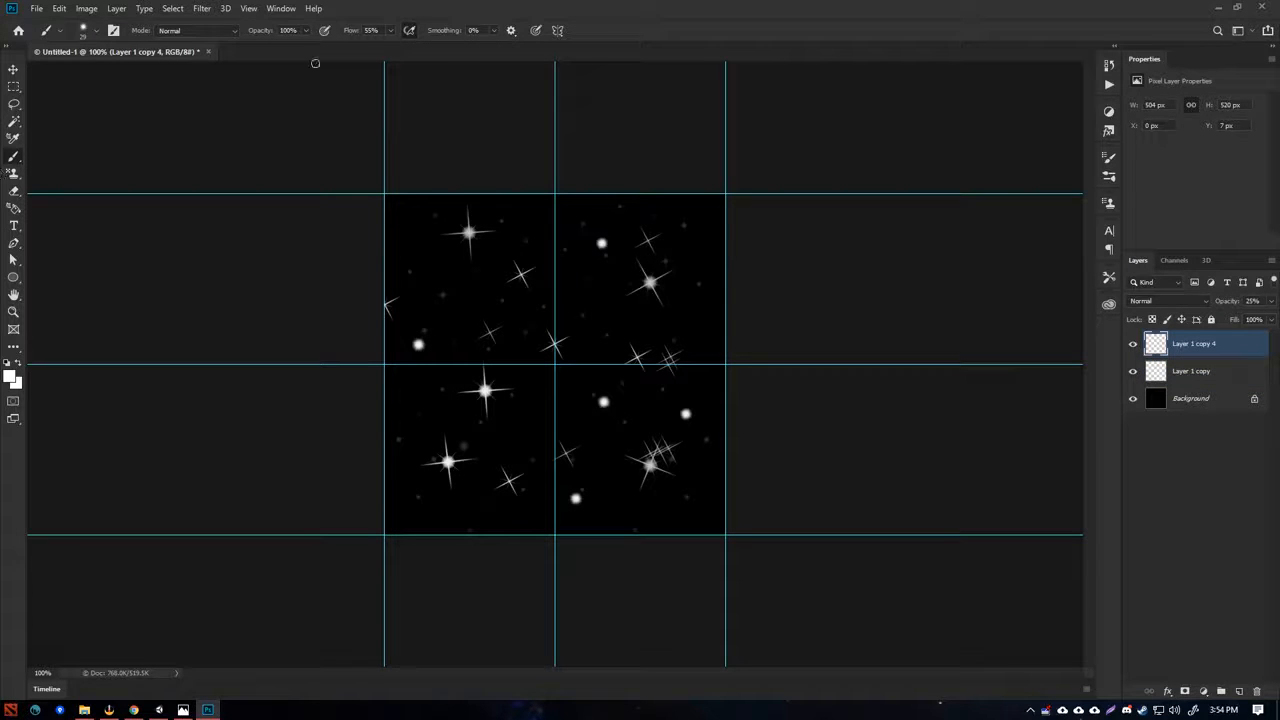
- Apply a Gaussian Blur with a 0.8-pixel radius to the merged small-star layer
click(167, 9)
mouse_move(113, 13)
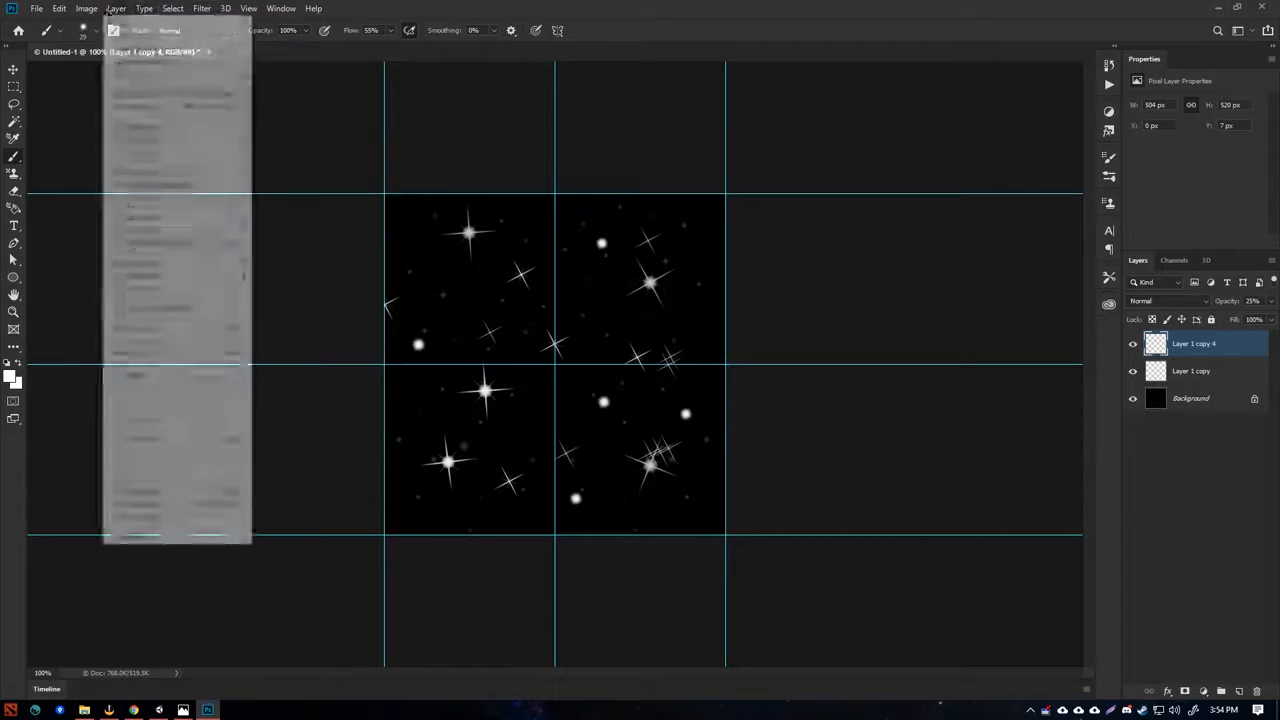
mouse_move(201, 8)
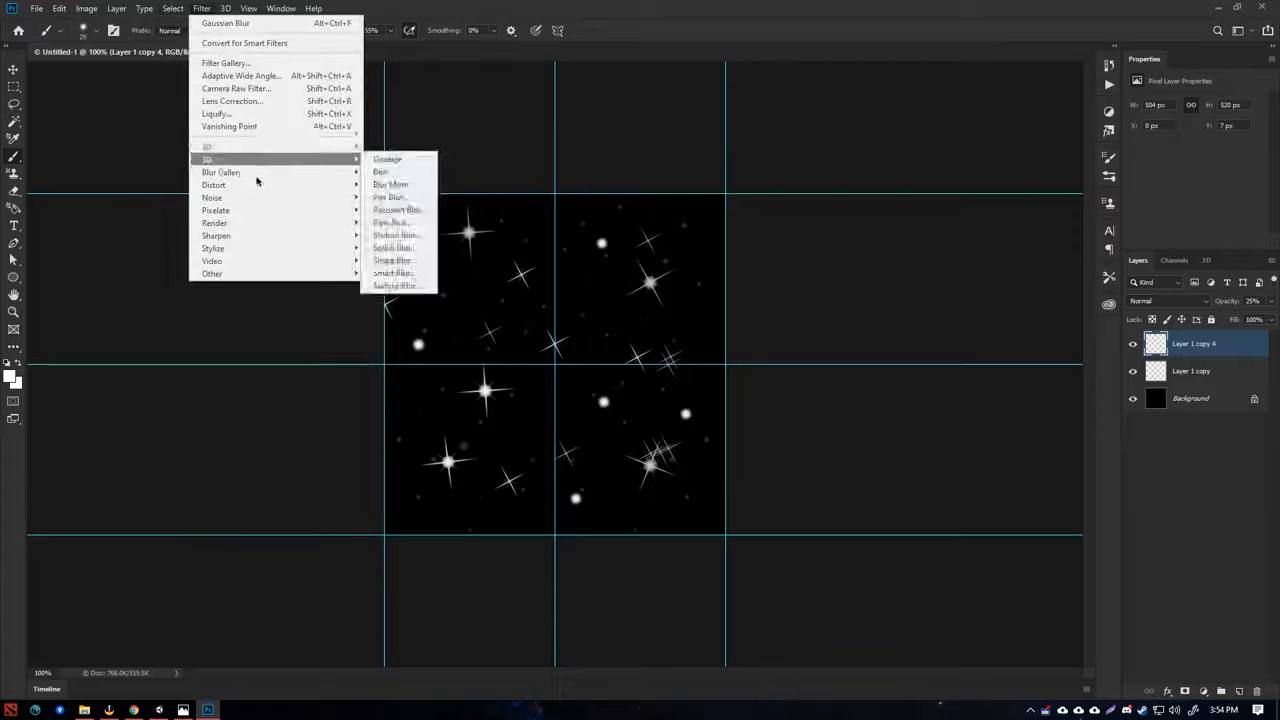
mouse_move(279, 175)
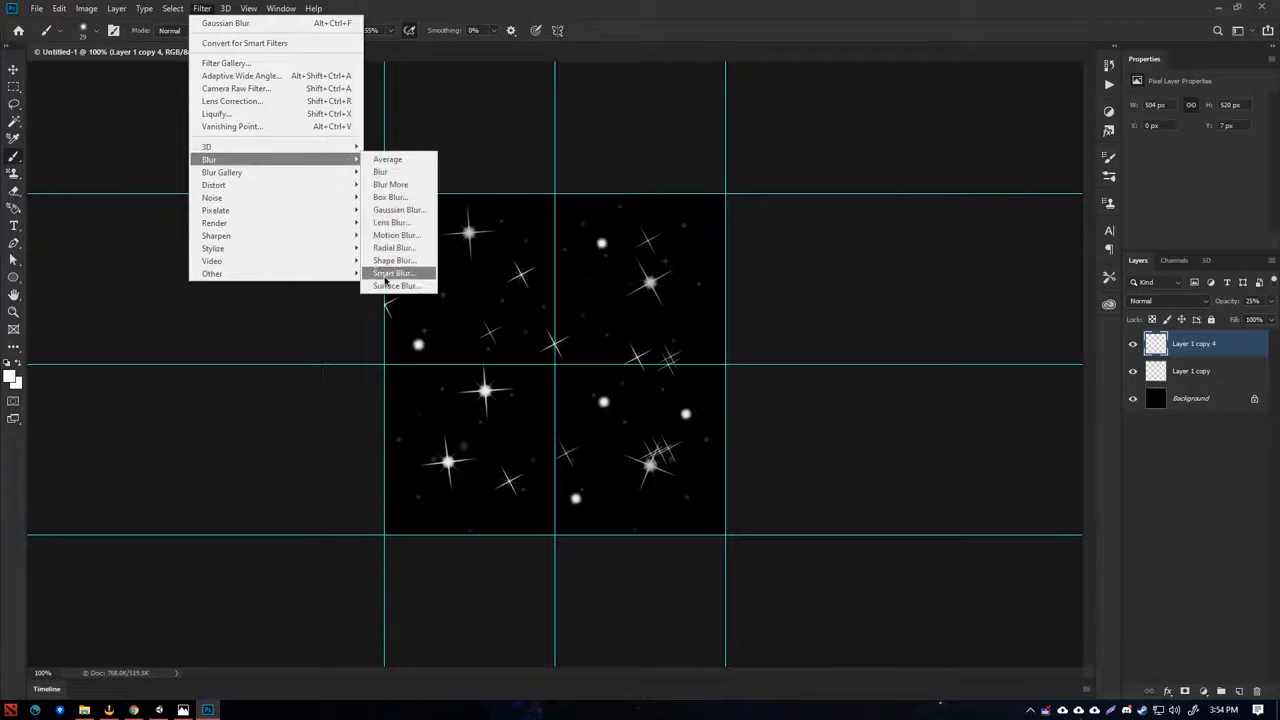
click(405, 209)
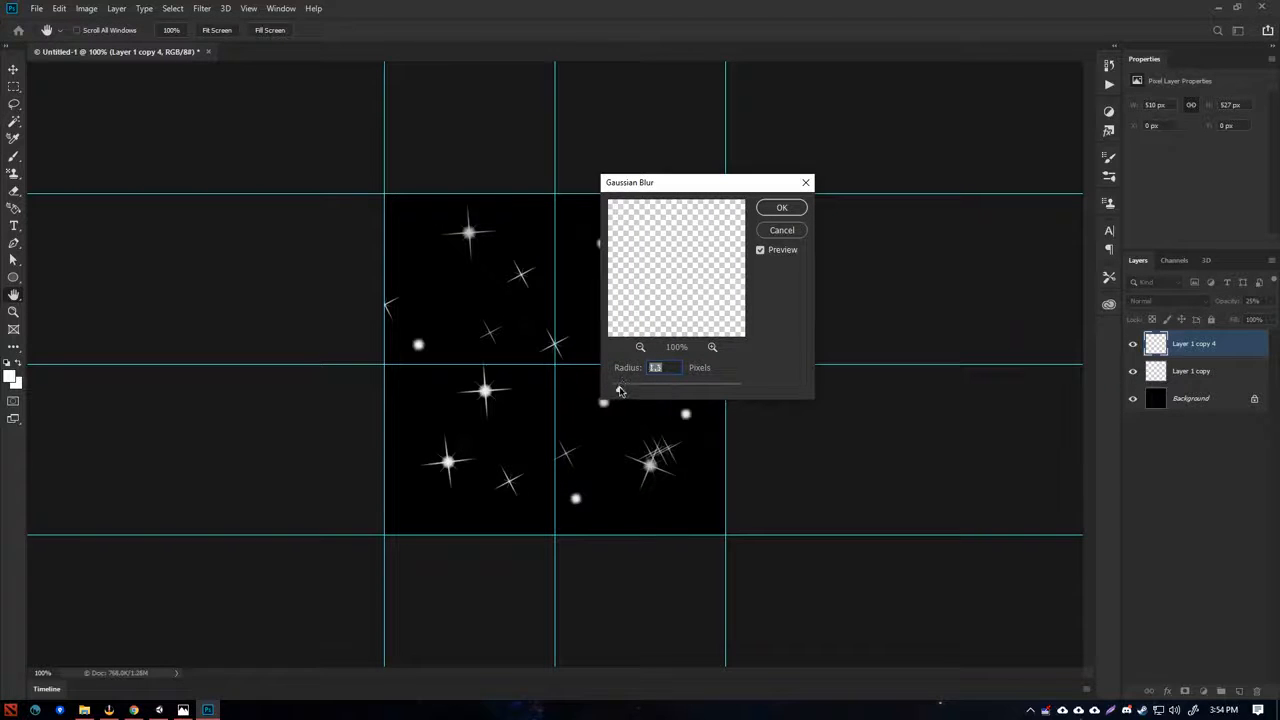
drag(619, 390, 614, 391)
drag(614, 391, 617, 392)
drag(669, 187, 863, 142)
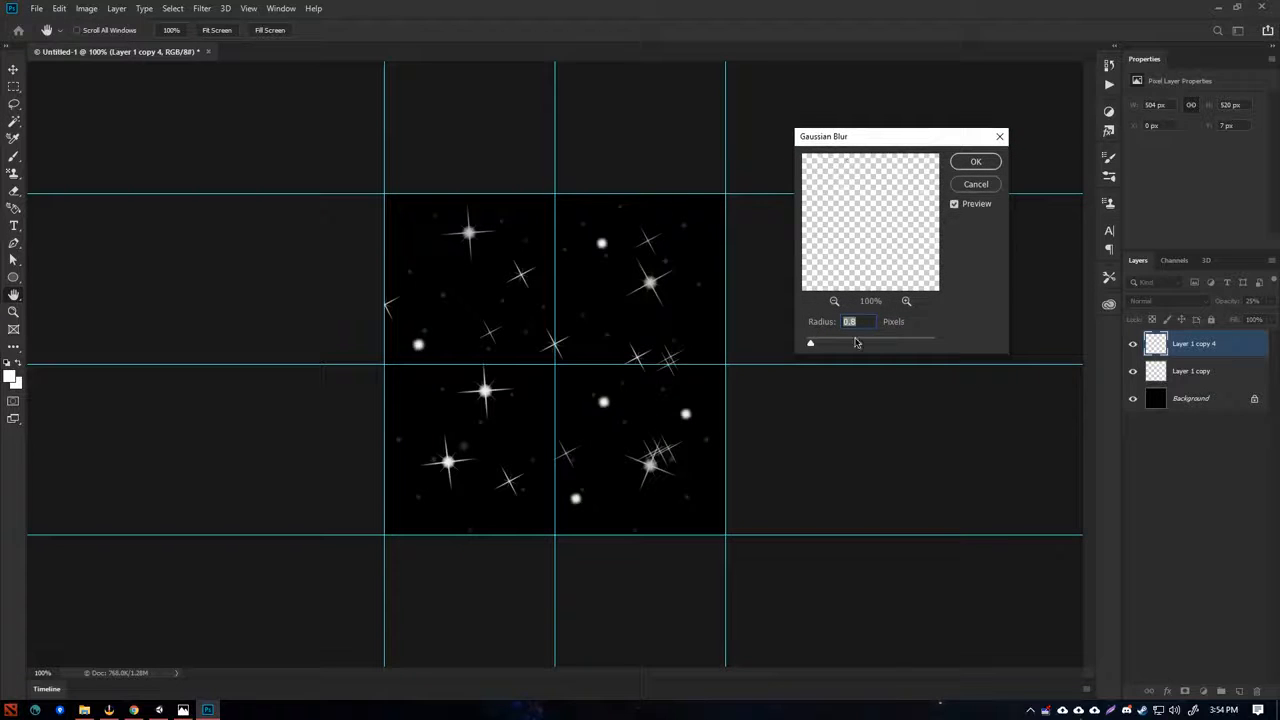
click(980, 163)
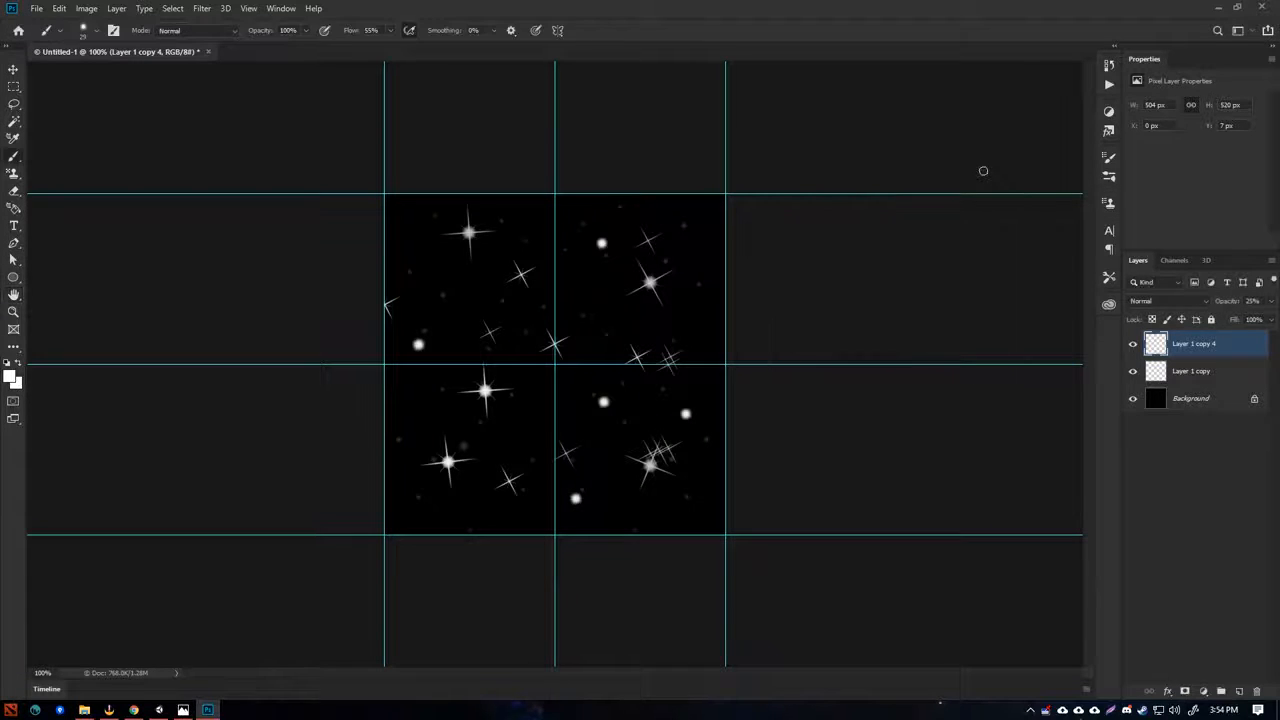
- Close the star document without saving and look at the finished PanningStars.png in the Galaxy Skin folder in File Explorer
click(209, 52)
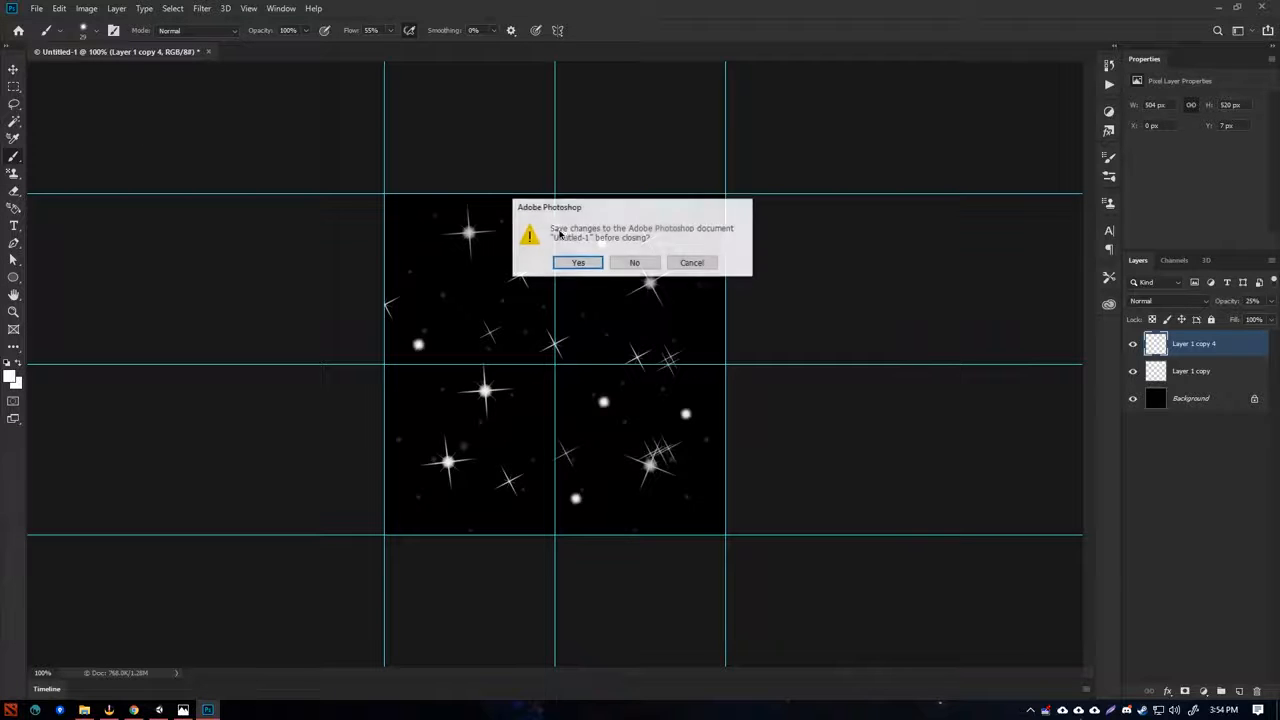
click(633, 260)
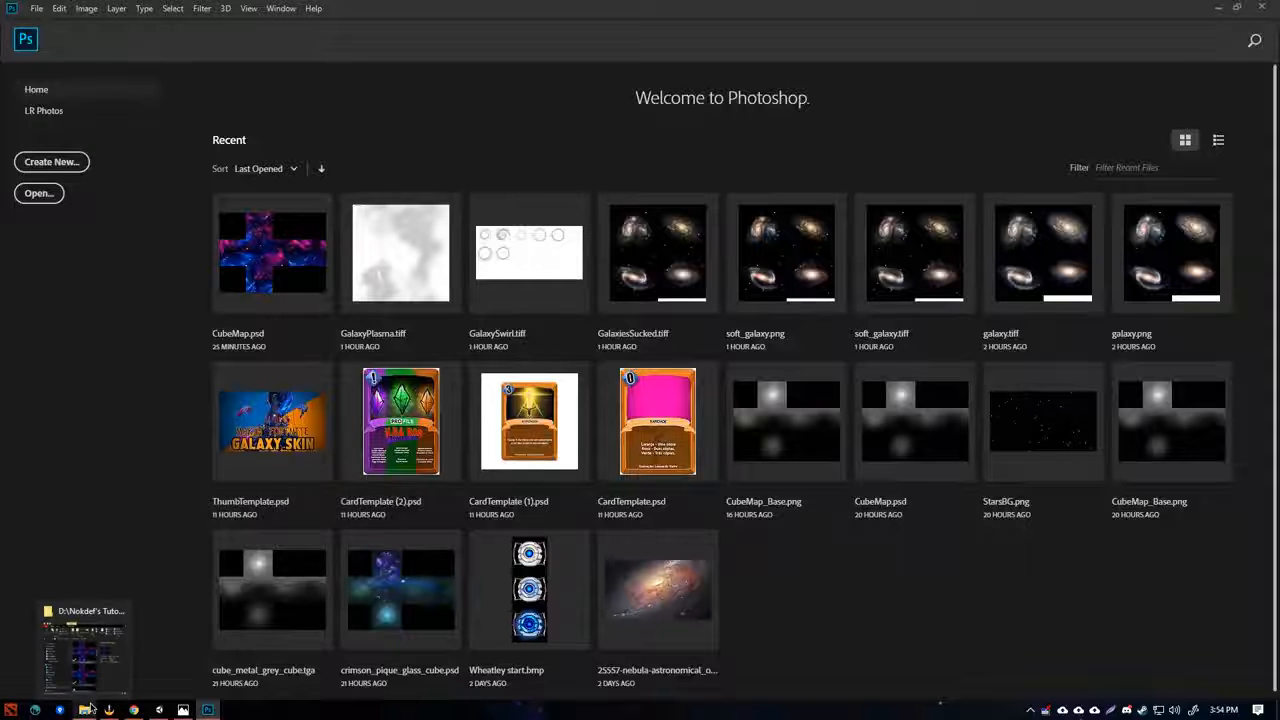
click(85, 708)
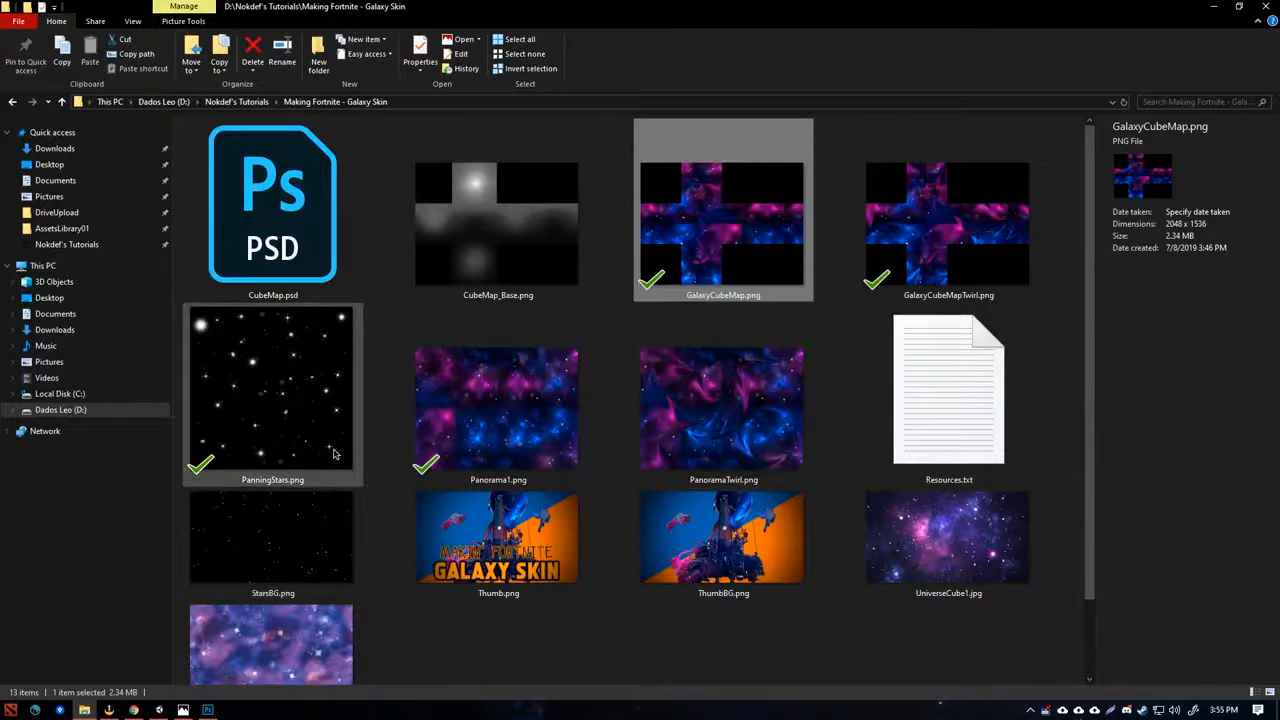
click(410, 676)
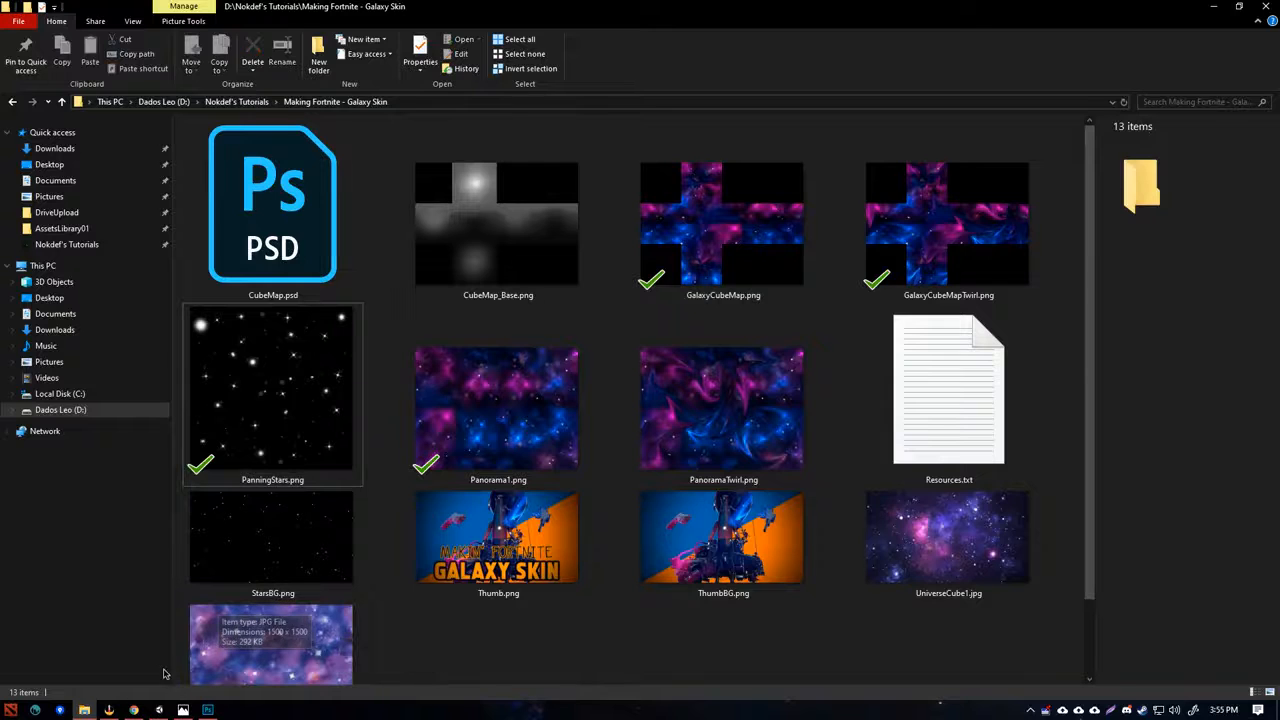
- Switch to Unity and examine the PanningStars texture, its preview and its import settings
click(159, 710)
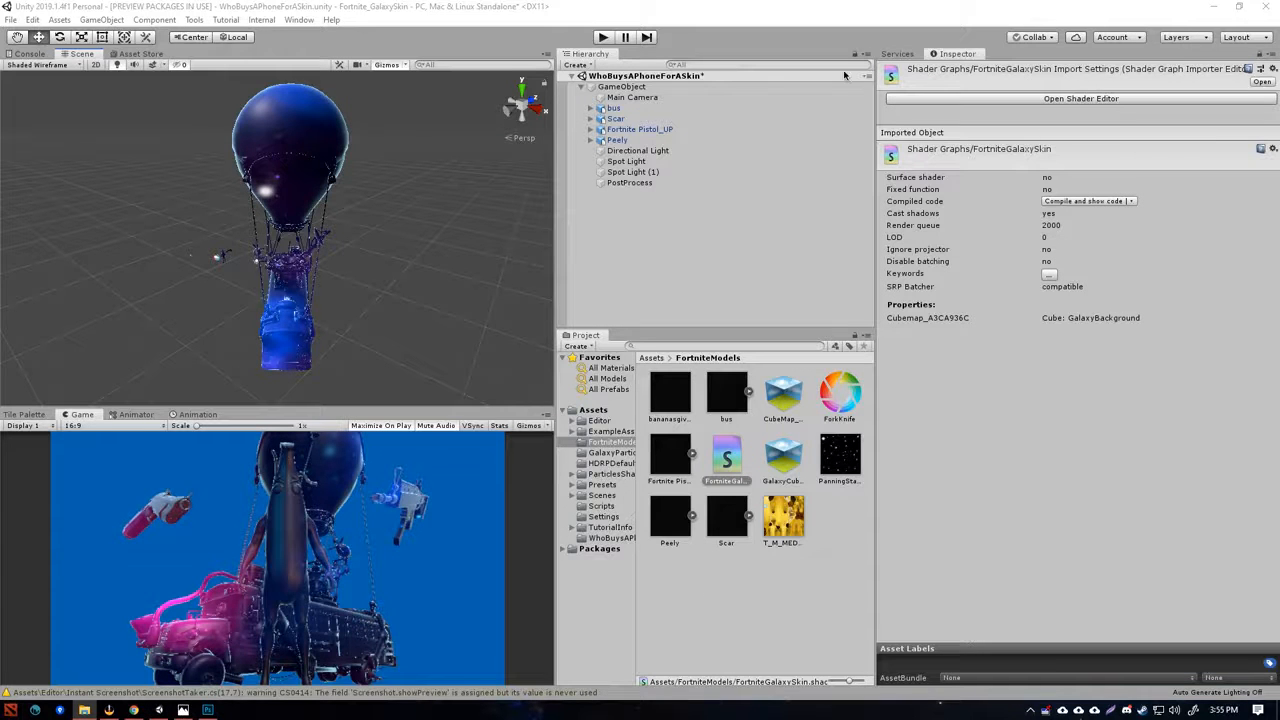
click(840, 455)
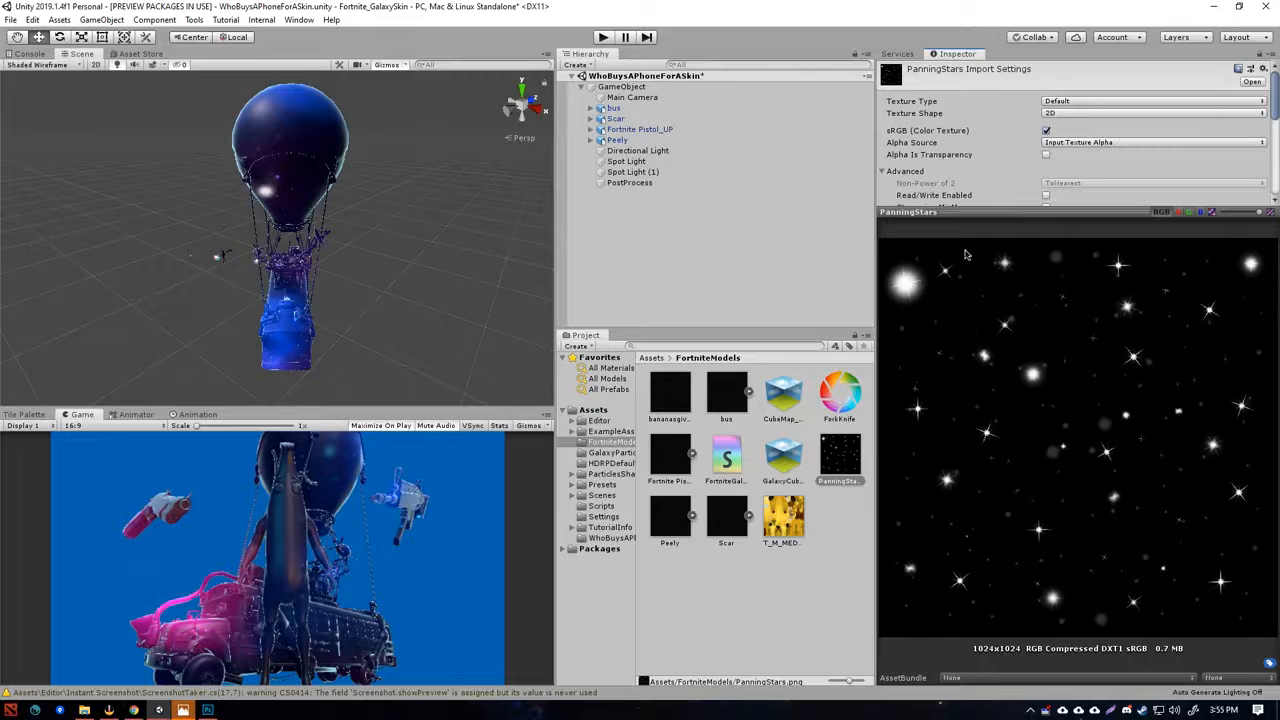
drag(1033, 213, 978, 425)
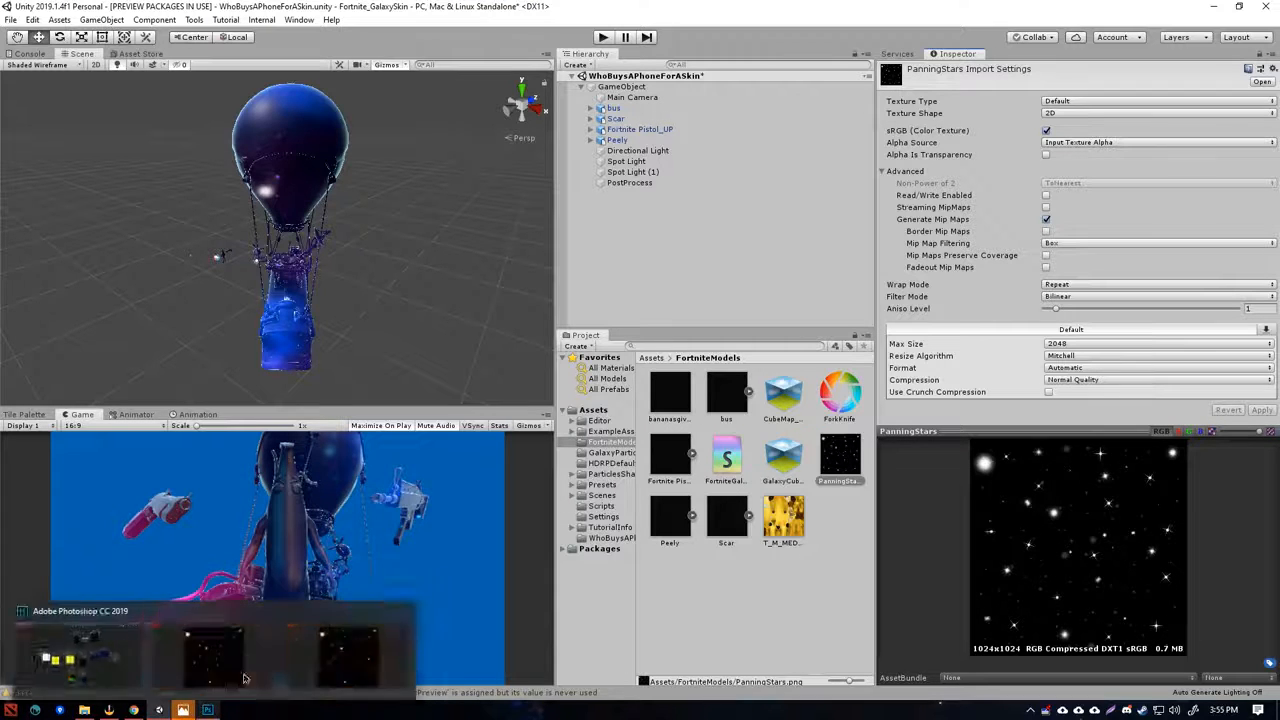
mouse_move(183, 710)
click(265, 653)
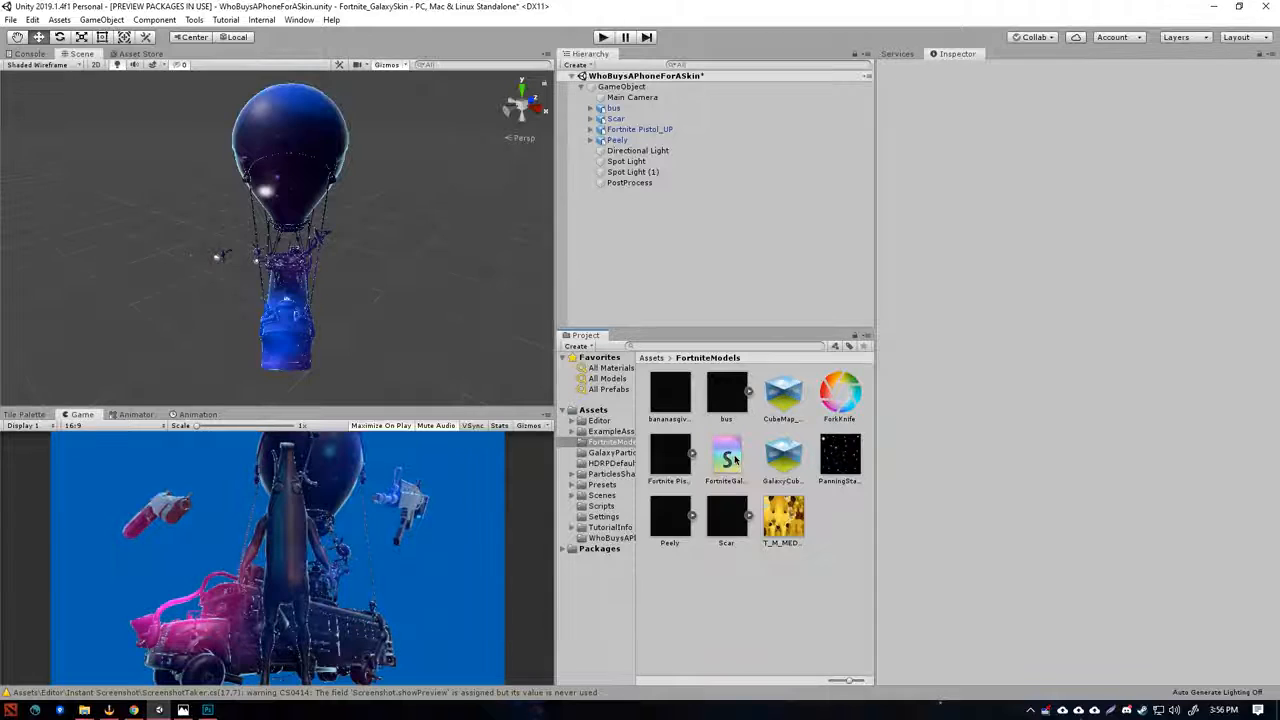
- Open the FortniteGalaxySkin shader graph and add a Texture2D property named PanningStars
double_click(734, 458)
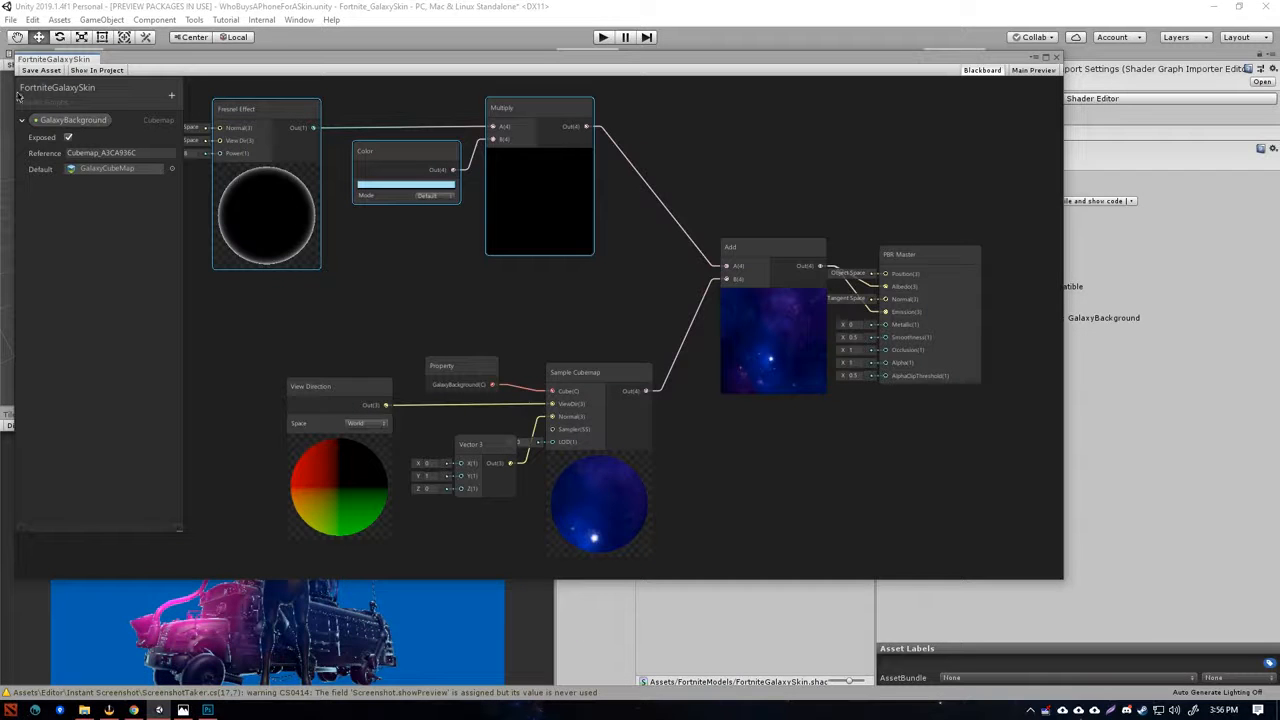
click(23, 121)
click(171, 95)
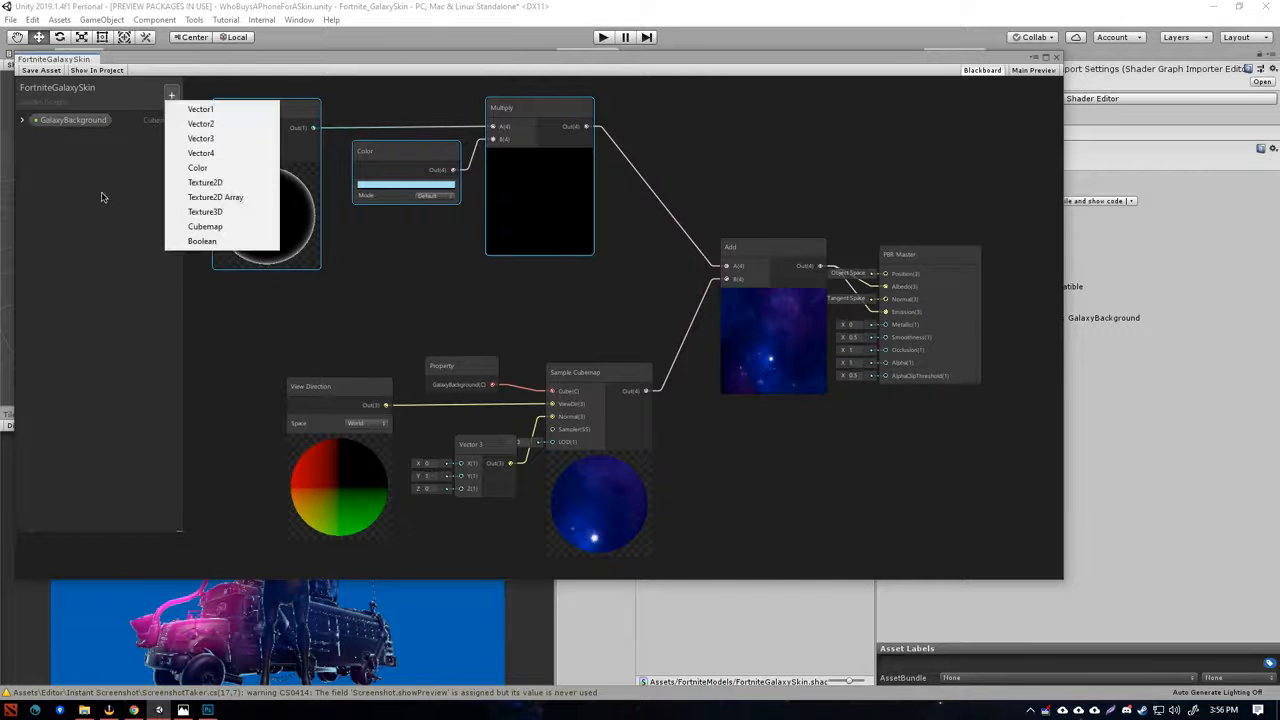
click(236, 184)
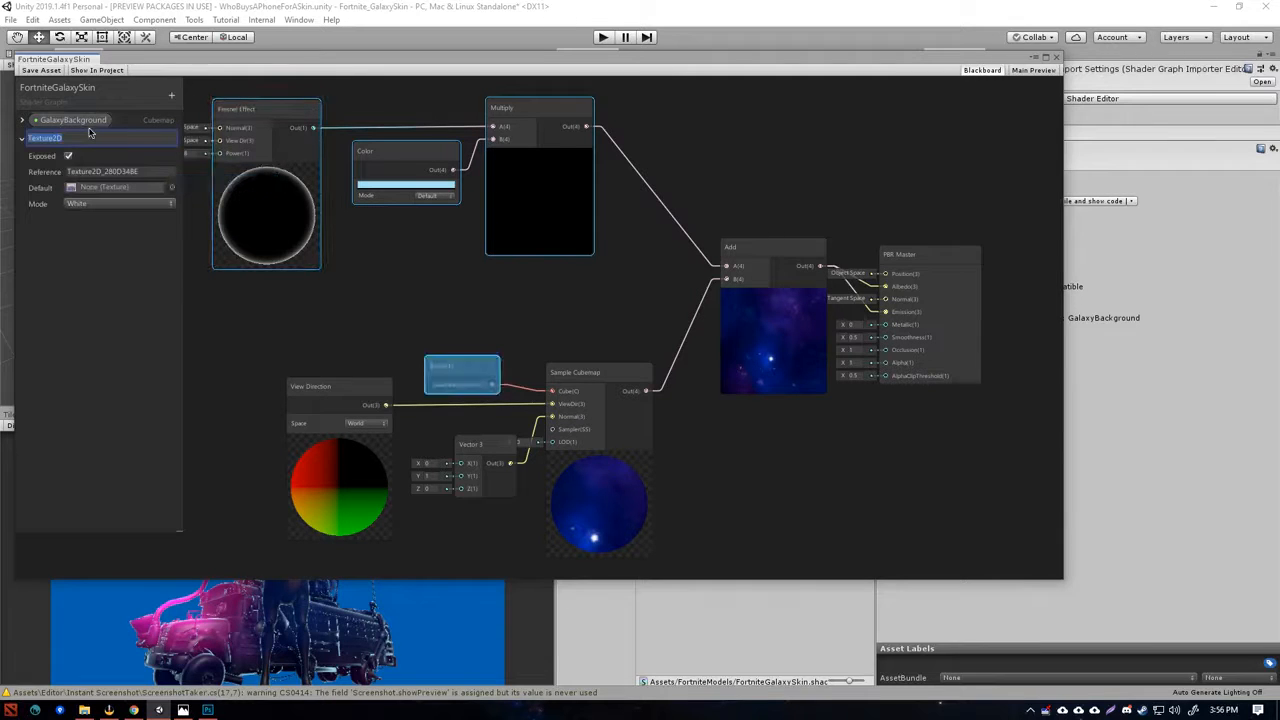
text(StarsPannin)
key(ctrl+a)
text(Pan)
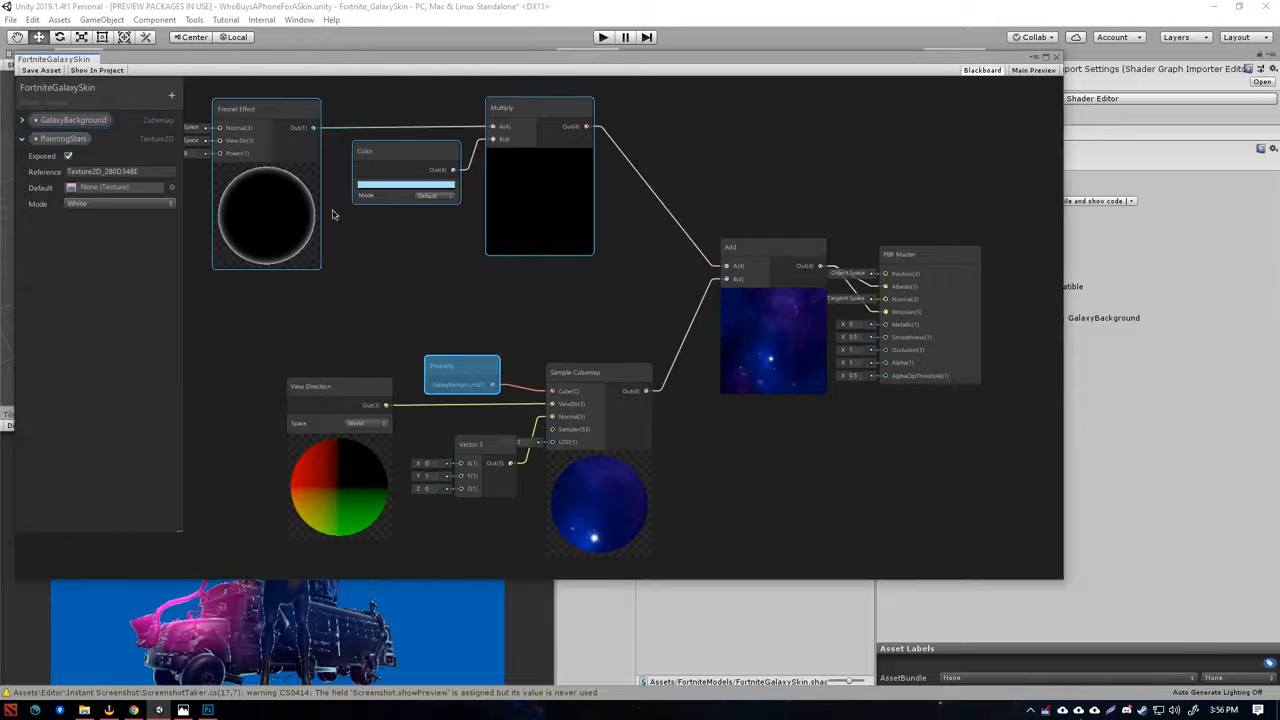
- Assign the PanningStars texture as the default of the PanningStars property
click(171, 189)
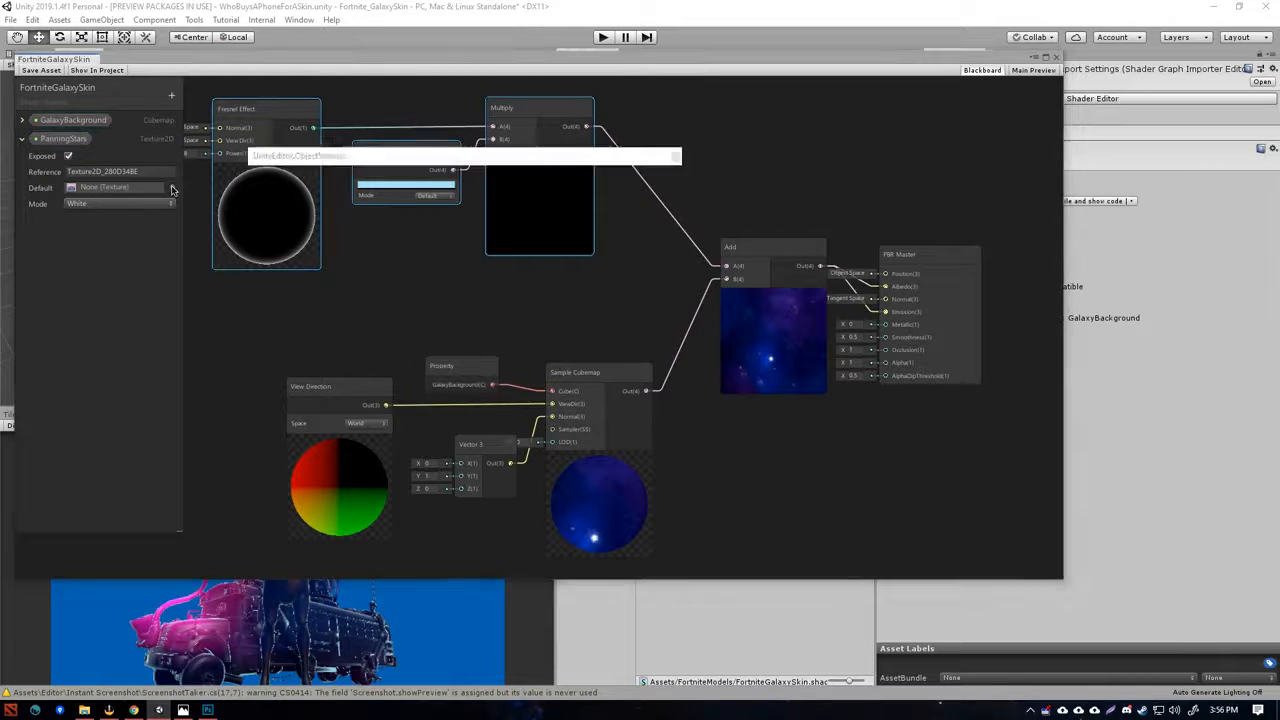
scroll(517, 252, down, 1)
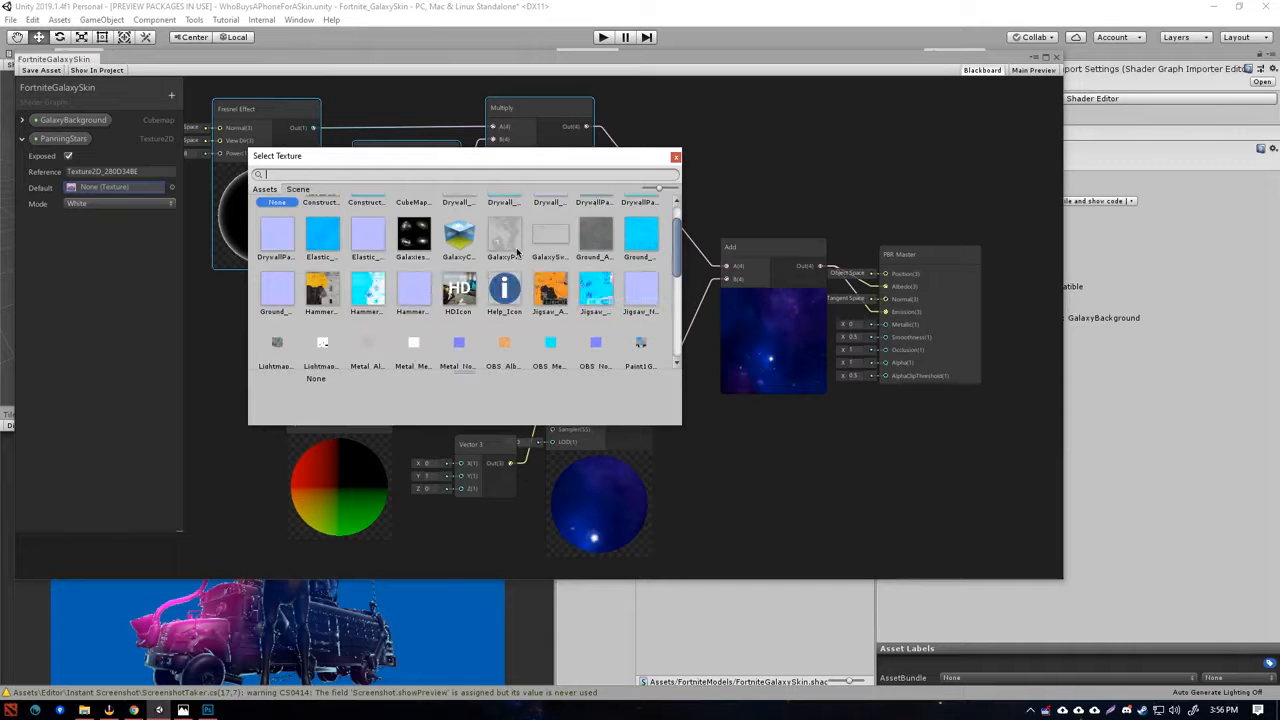
scroll(517, 252, down, 2)
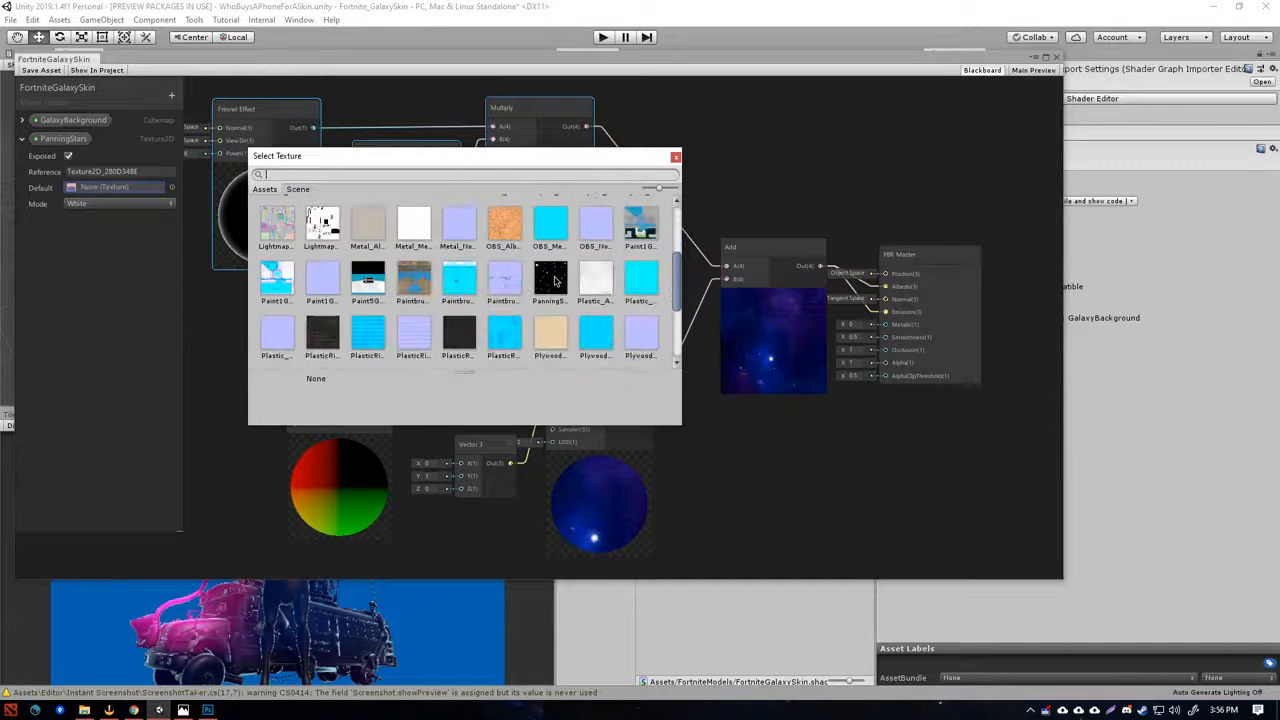
click(555, 280)
double_click(555, 280)
- Place a PanningStars property node in the empty graph area well before the Fresnel Effect node
middle_drag(340, 310, 486, 300)
scroll(494, 244, down, 3)
scroll(494, 245, down, 2)
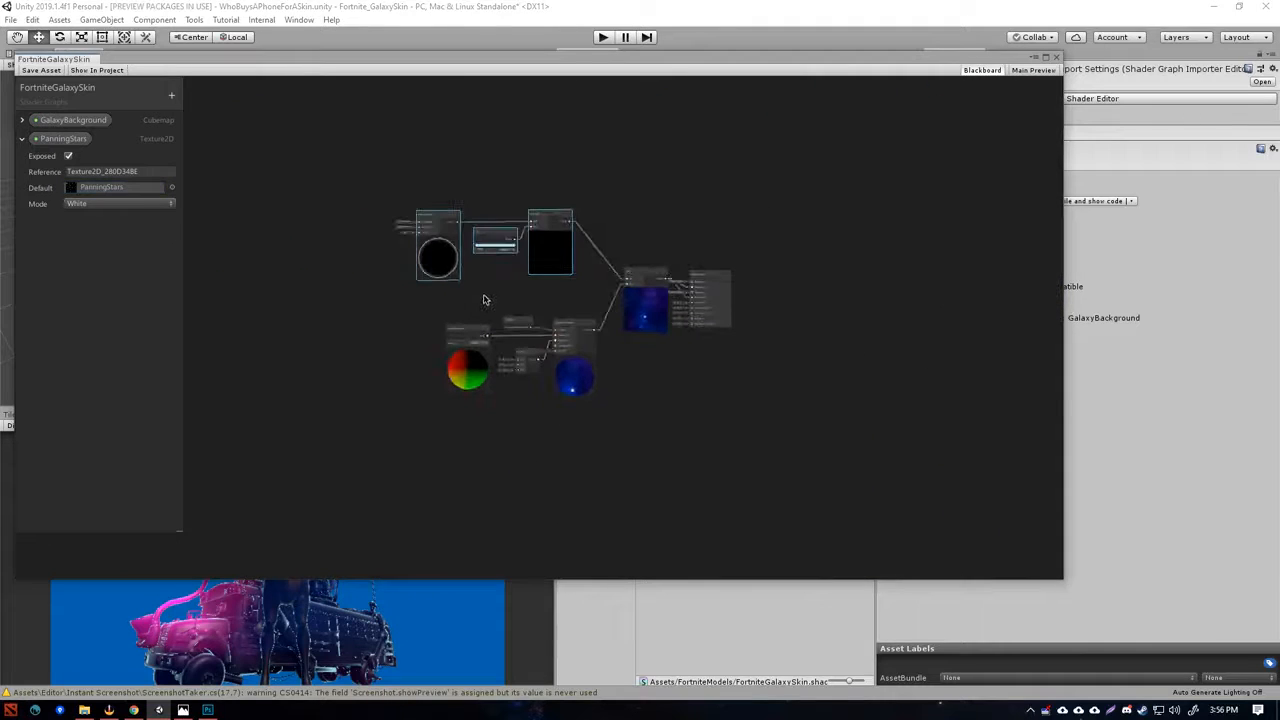
drag(454, 301, 647, 344)
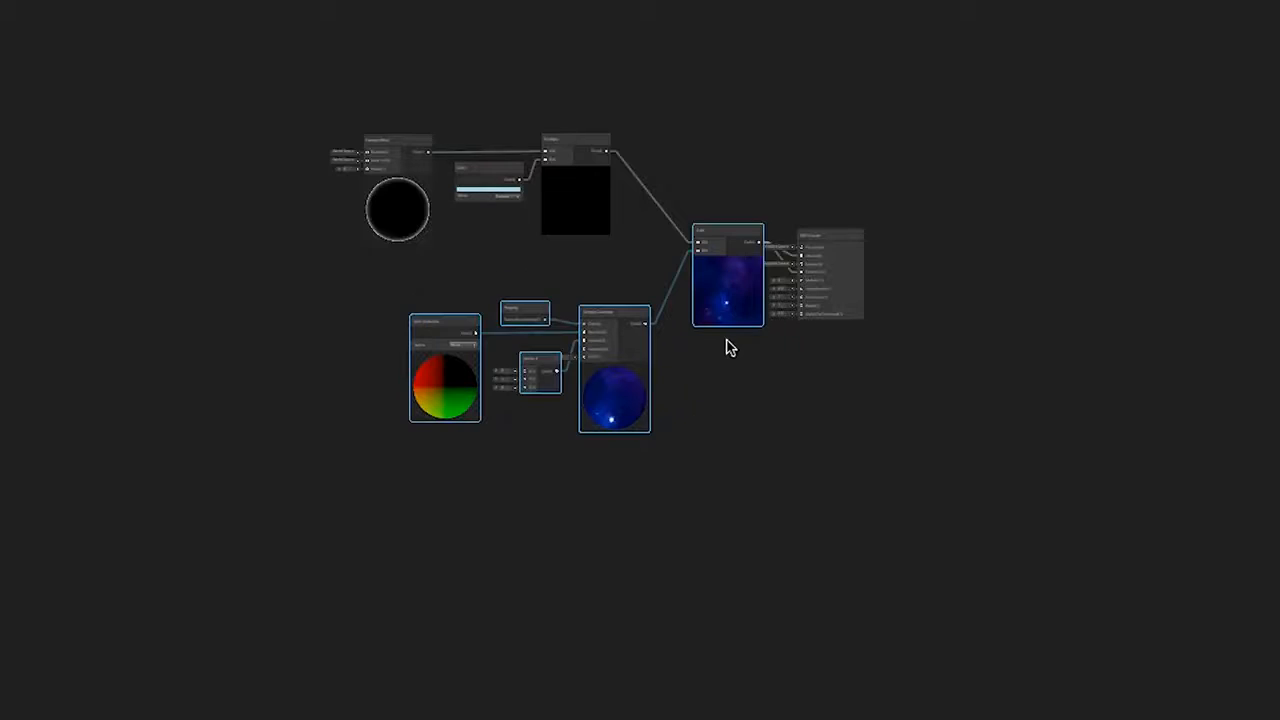
click(409, 289)
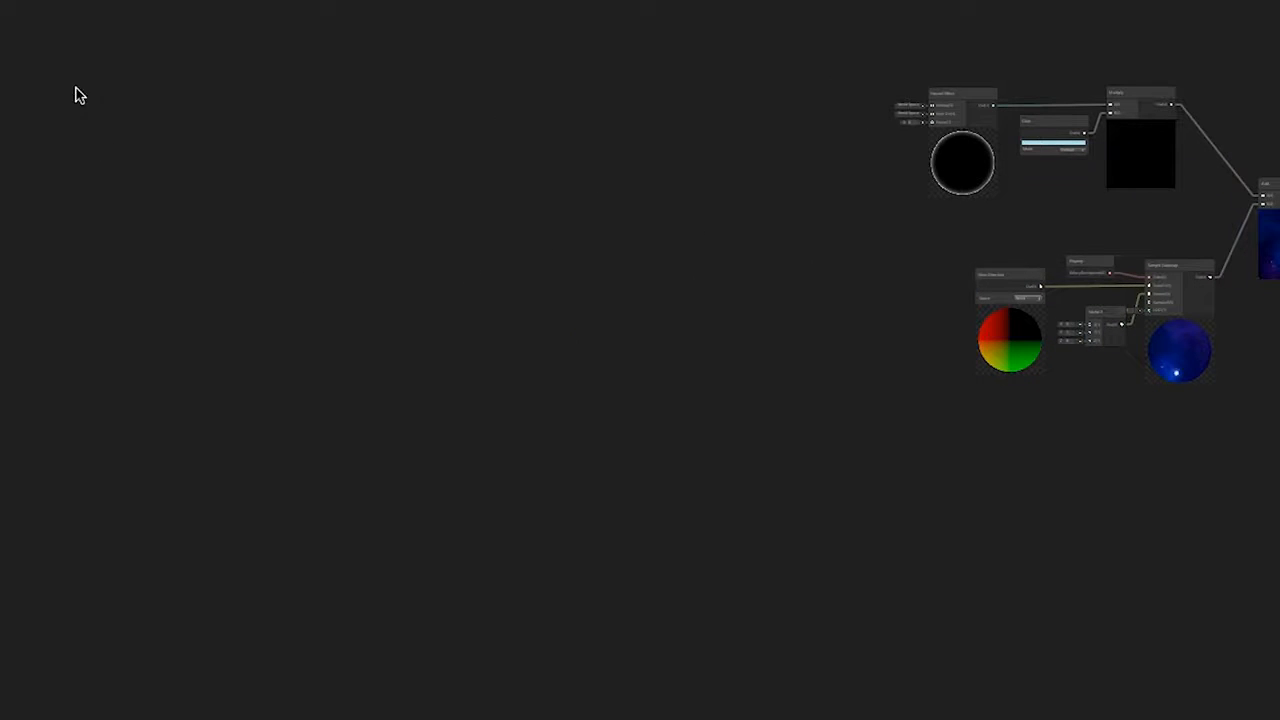
key(ctrl+v)
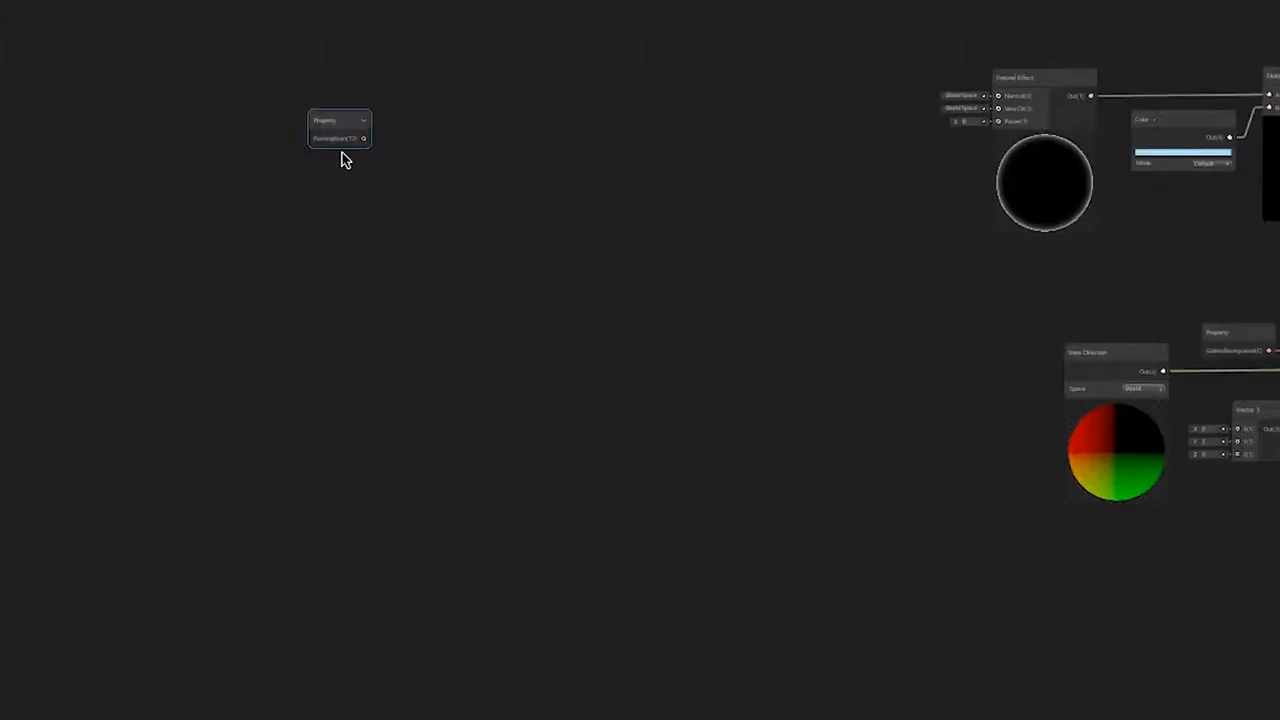
drag(338, 118, 562, 293)
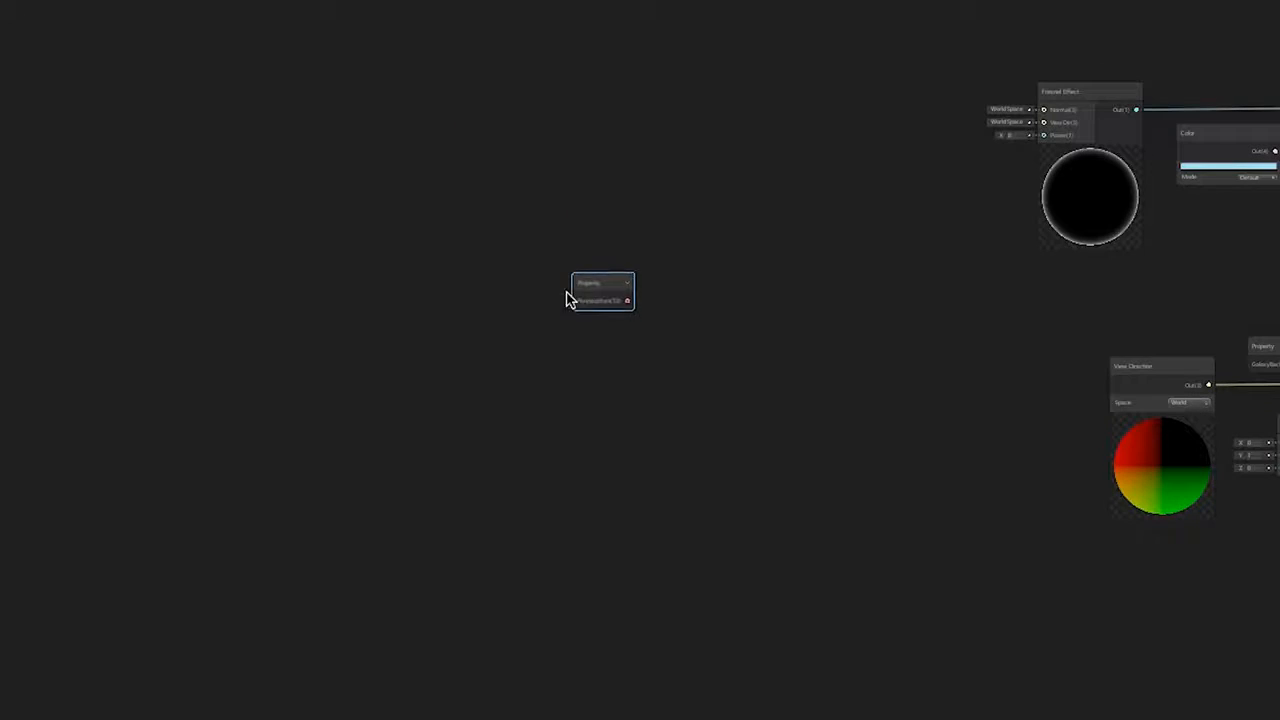
scroll(694, 240, up, 2)
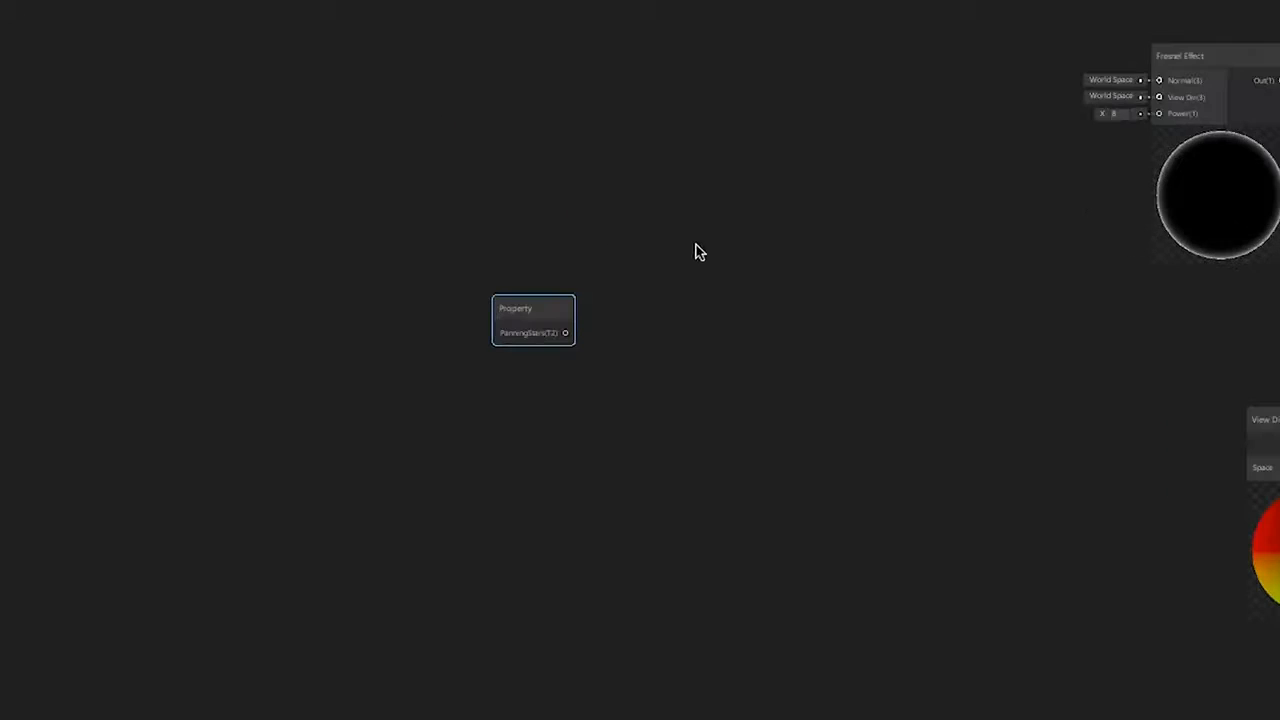
scroll(711, 264, up, 2)
middle_drag(711, 264, 643, 196)
click(597, 214)
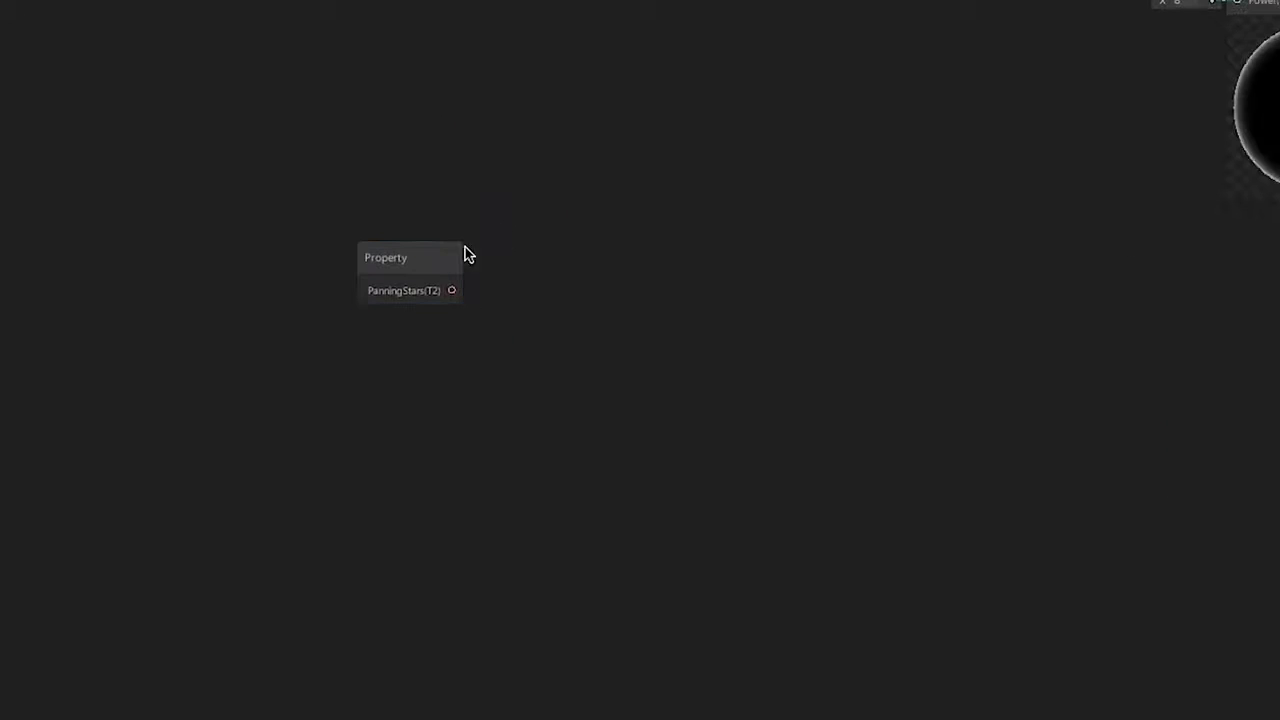
- Add a Tiling And Offset node and place it beside the PanningStars property node
right_click(620, 262)
click(672, 280)
text(offs)
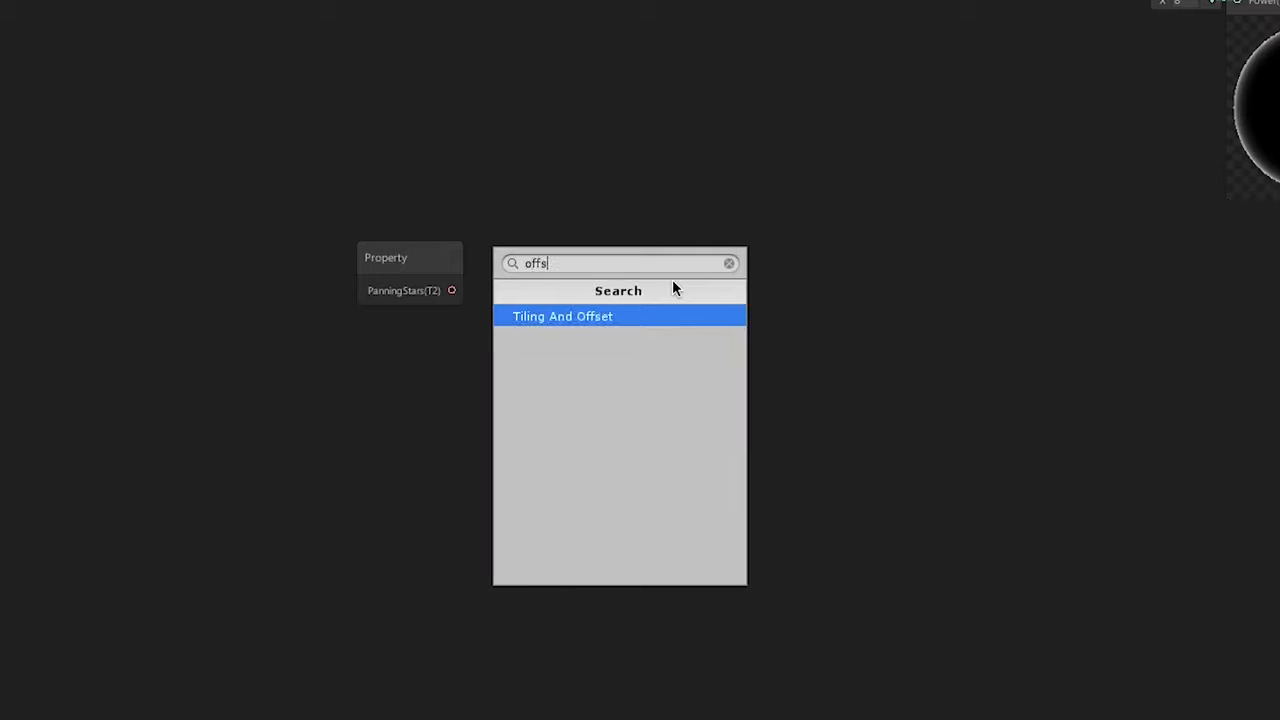
click(607, 316)
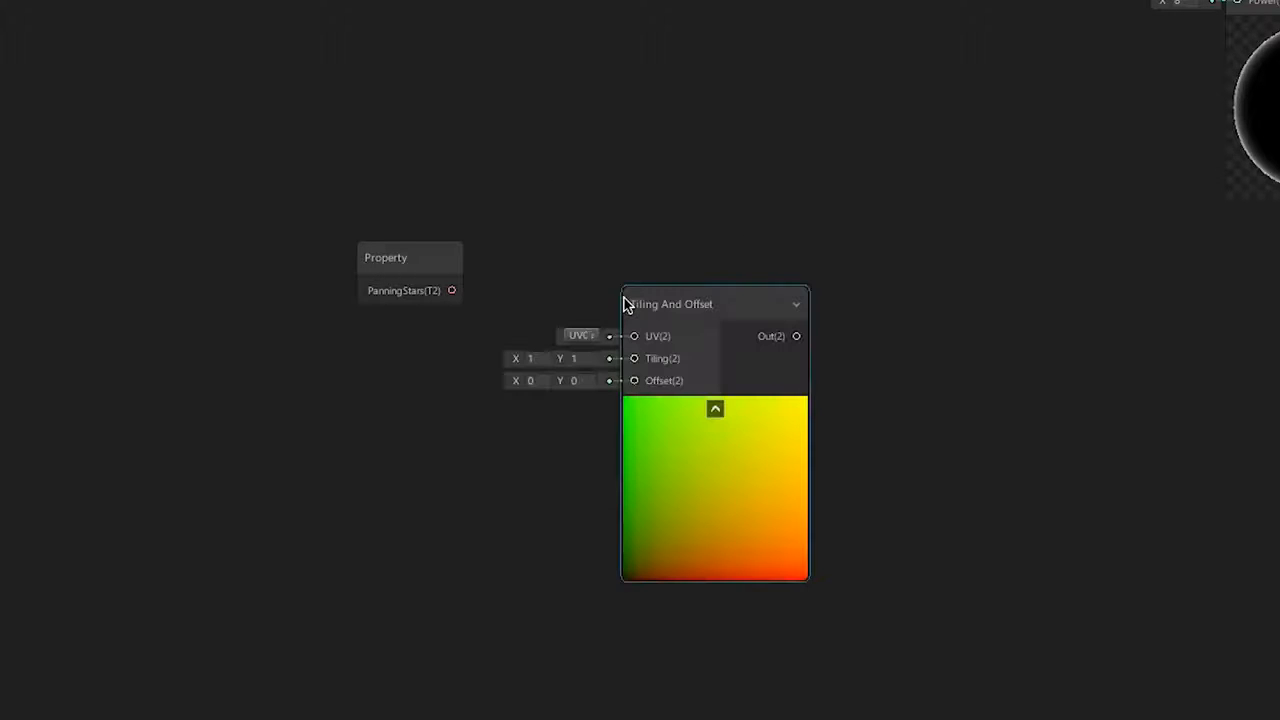
drag(766, 307, 757, 279)
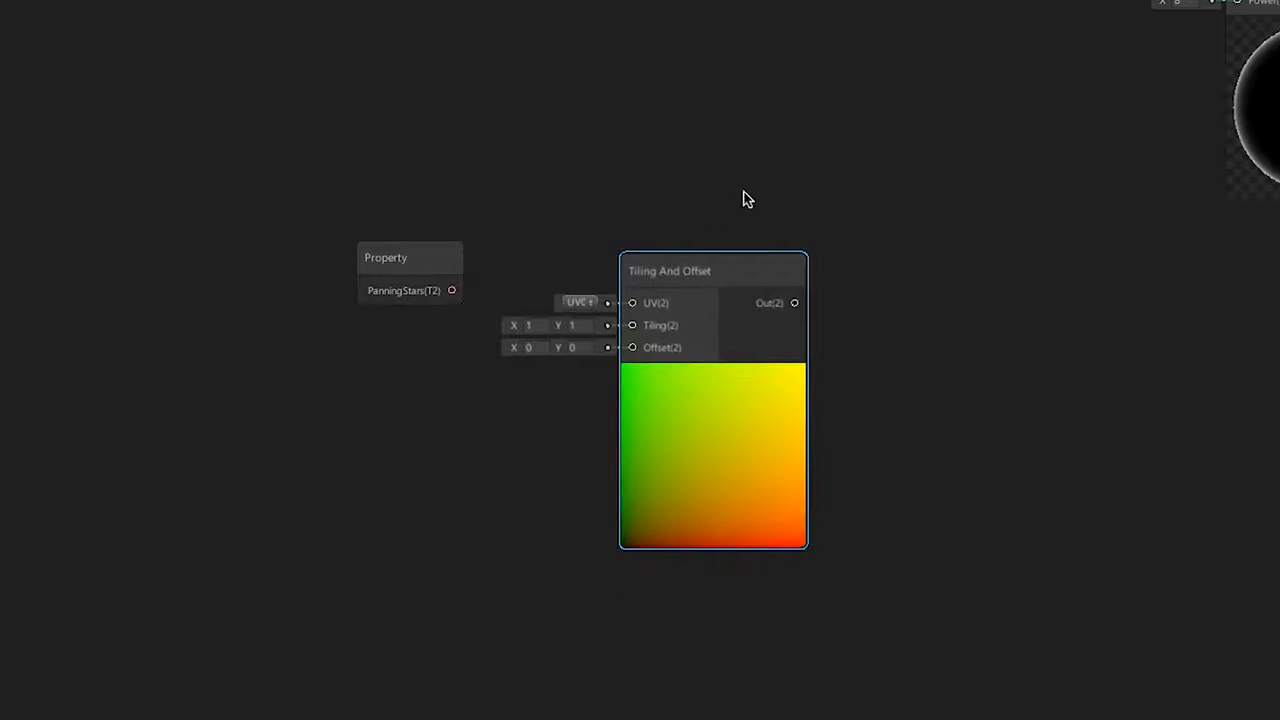
- Move the PanningStars node above Tiling And Offset and connect its output to a new Sample Texture 2D node
drag(400, 260, 758, 151)
right_click(993, 188)
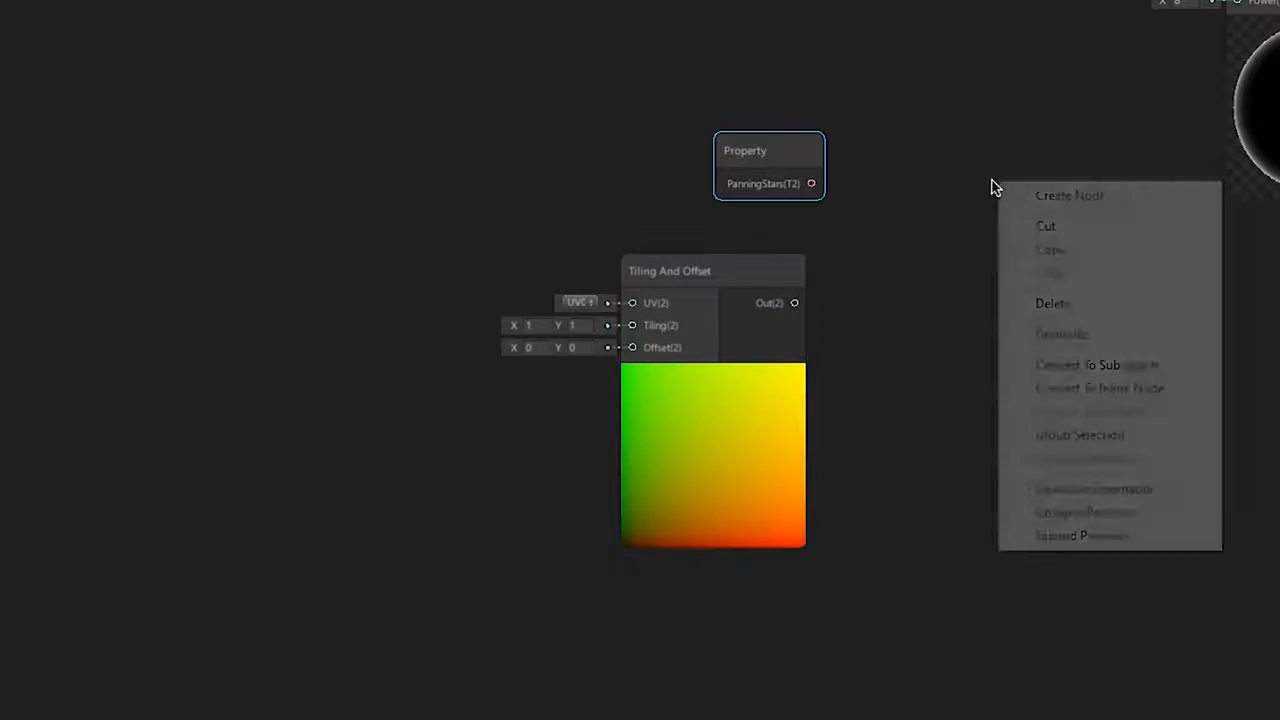
click(811, 187)
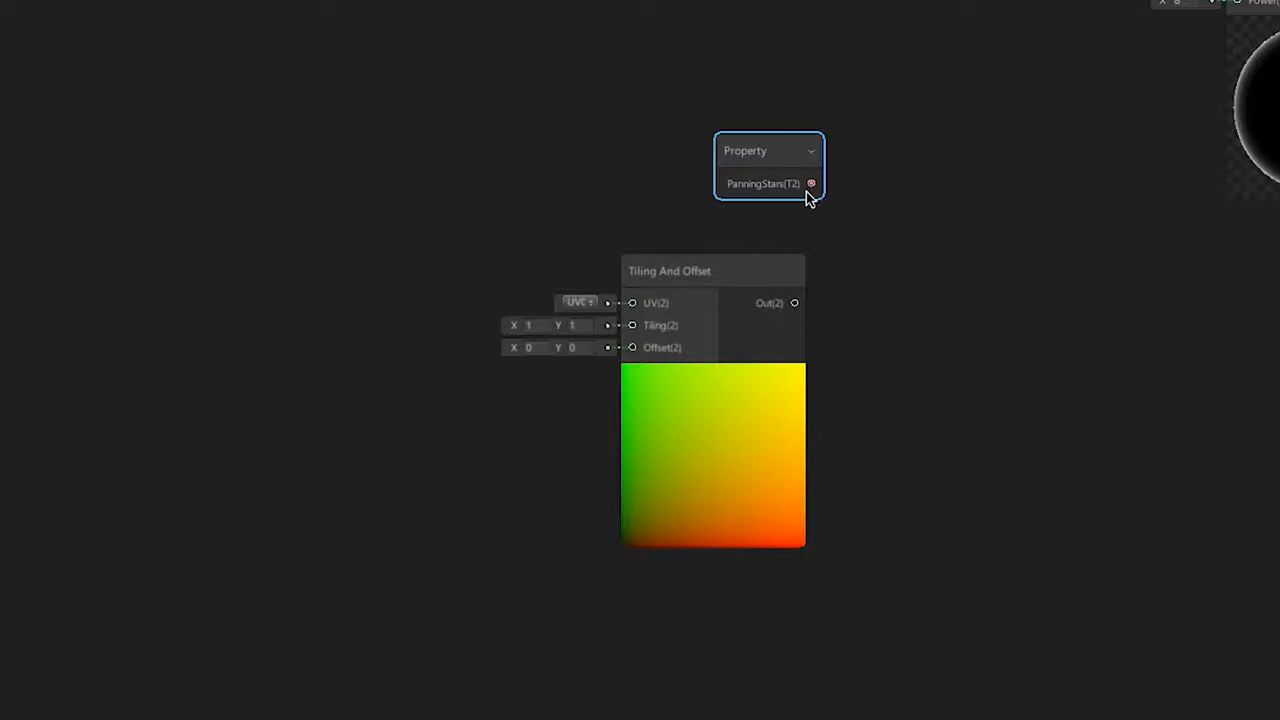
drag(808, 195, 877, 247)
text(tex)
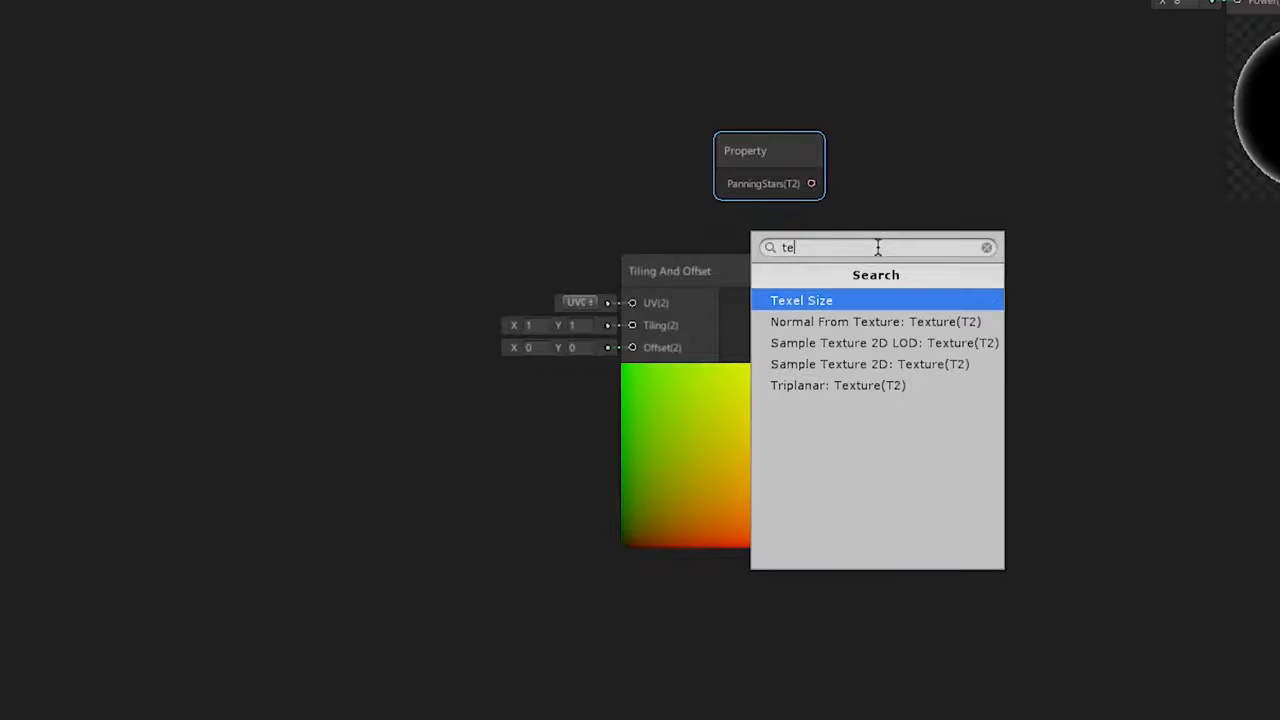
click(905, 364)
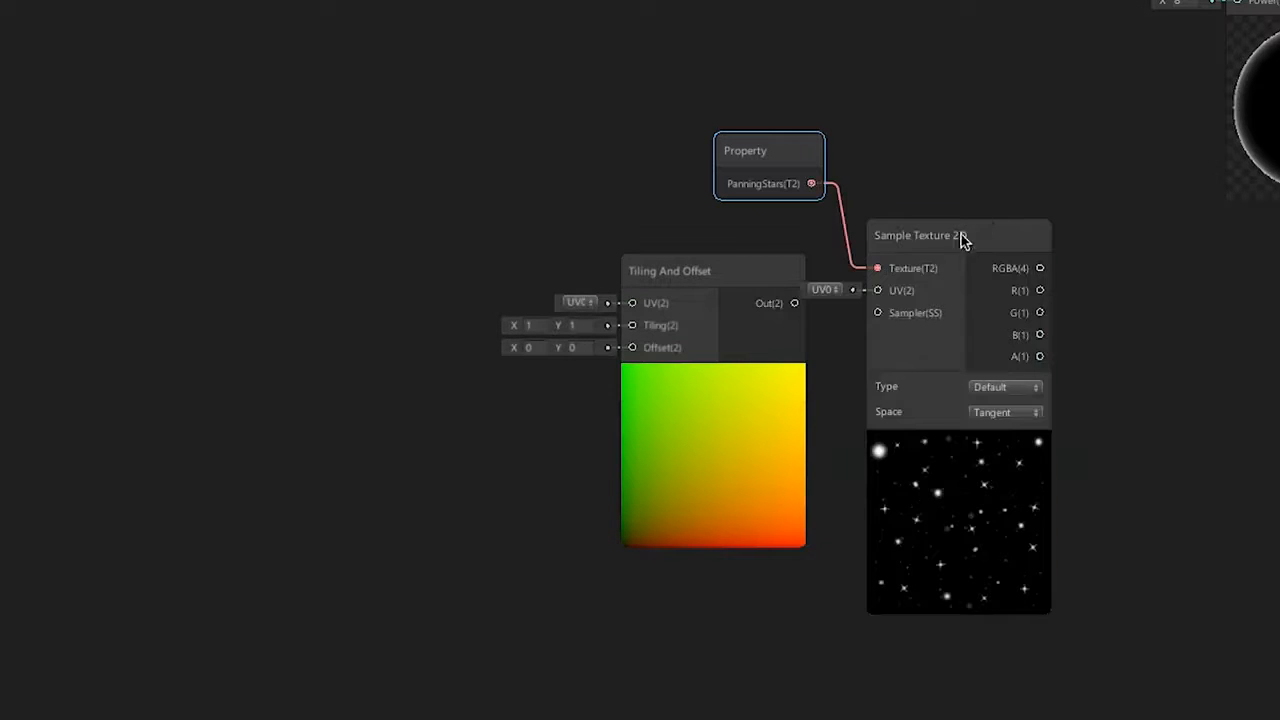
- Move the Tiling And Offset node away from Sample Texture 2D and connect its output to the texture sampler's UV input
click(731, 298)
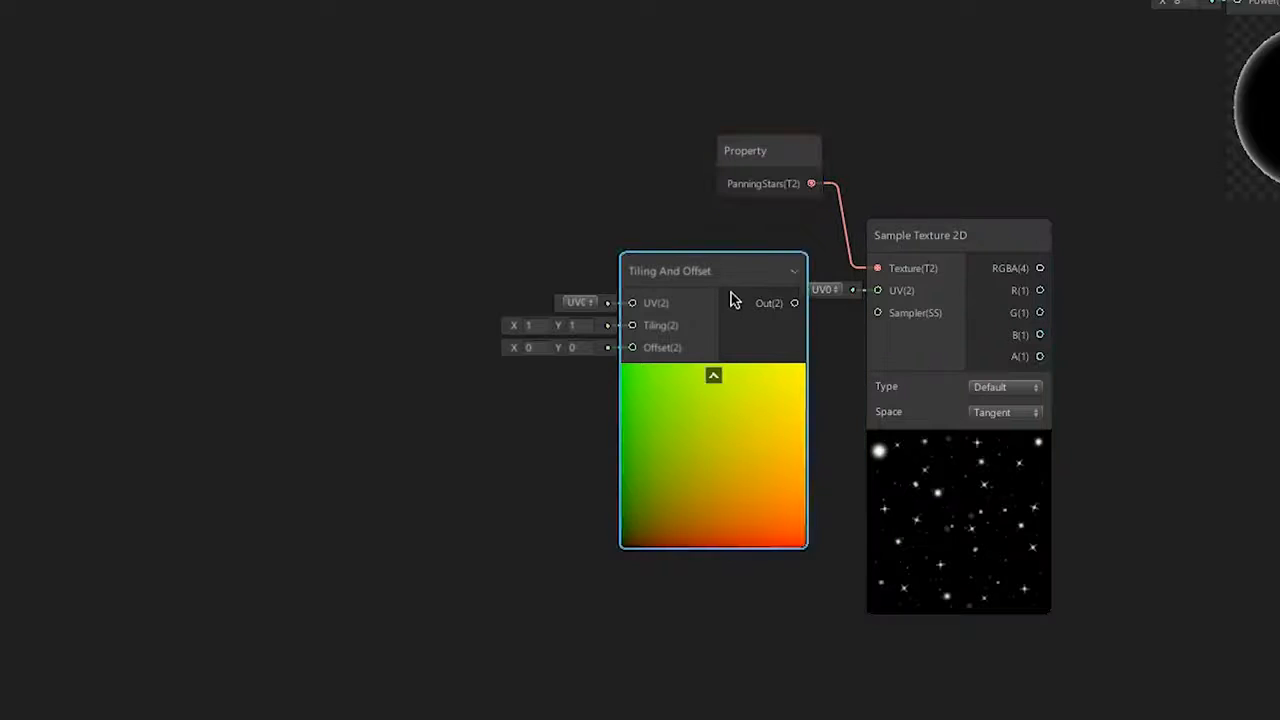
drag(698, 282, 632, 310)
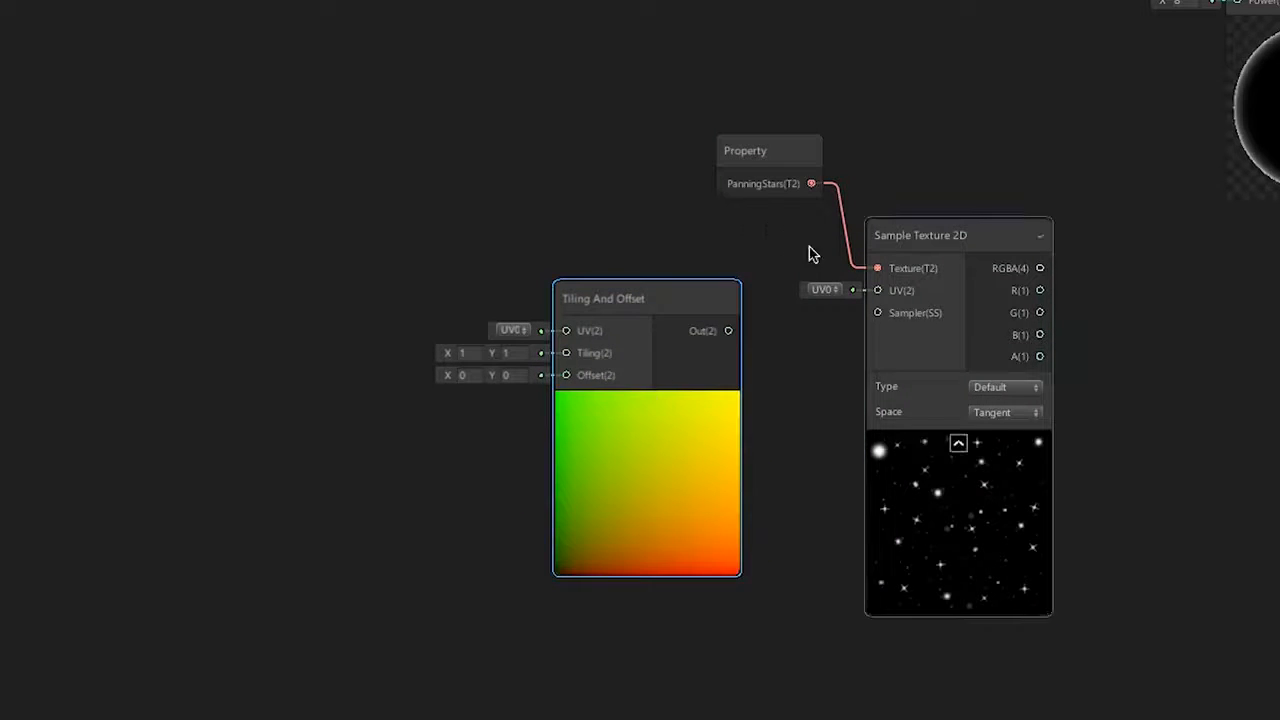
click(741, 170)
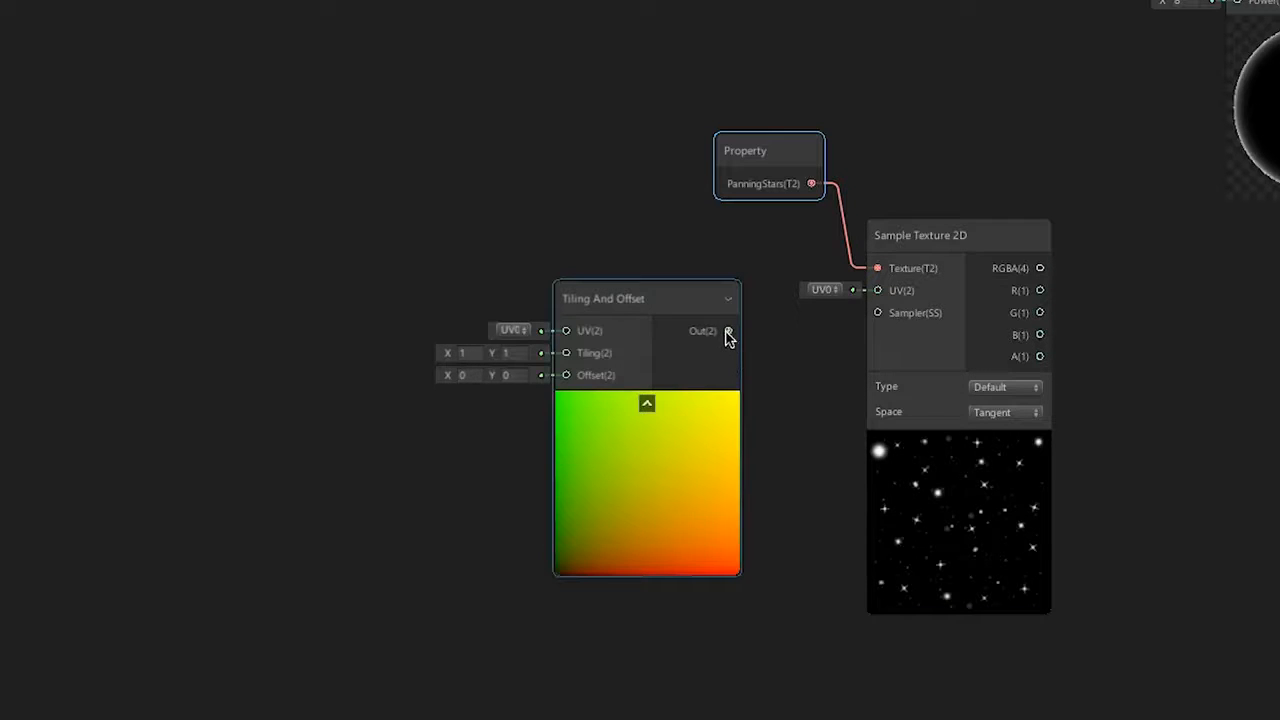
drag(728, 335, 898, 295)
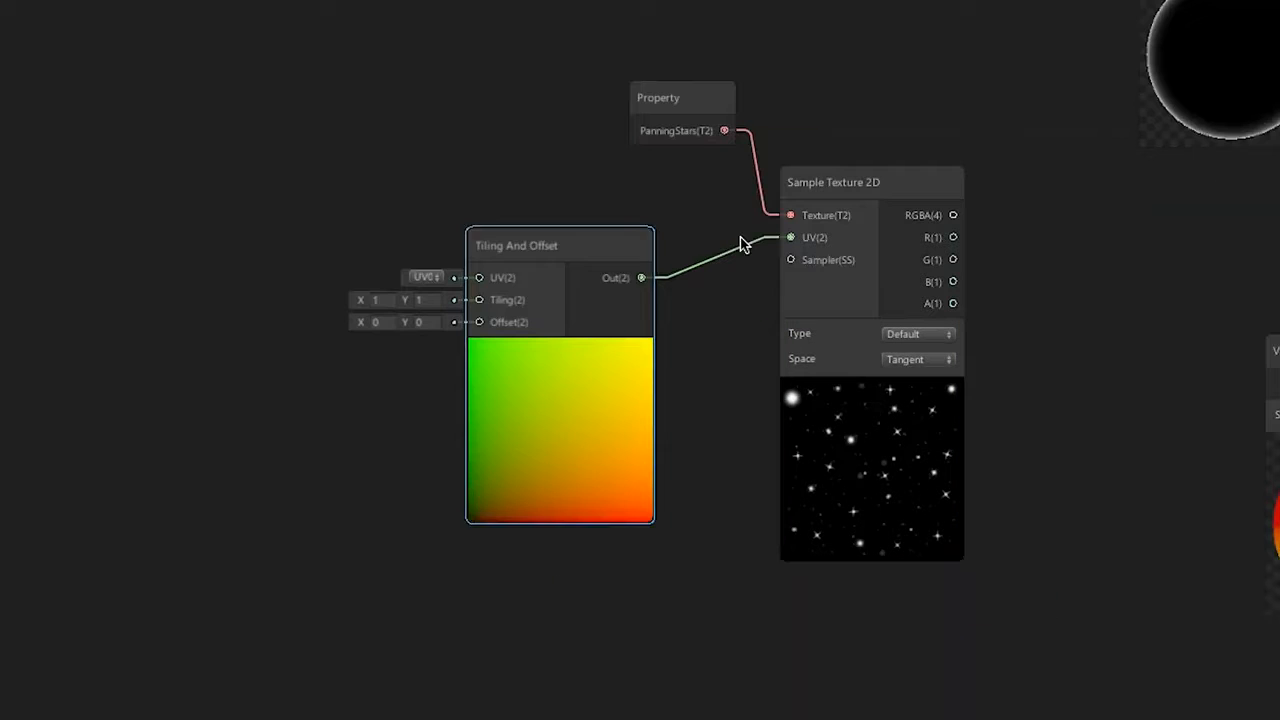
click(773, 544)
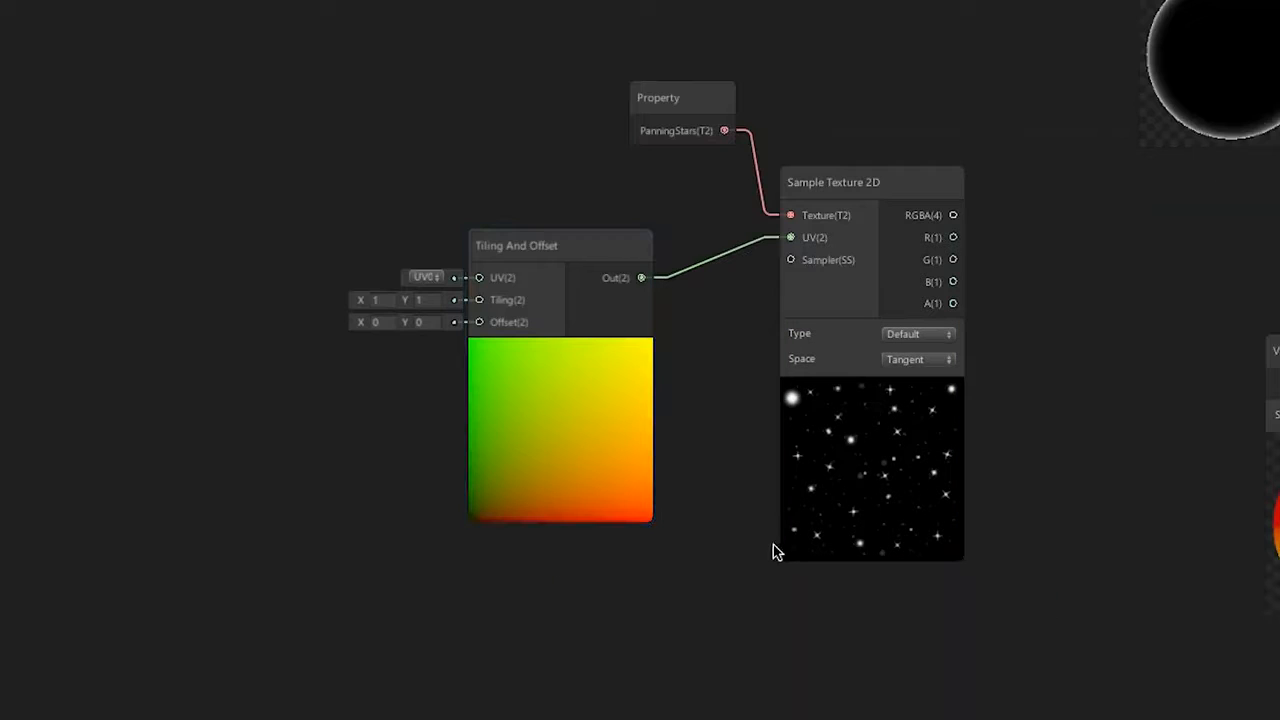
click(542, 314)
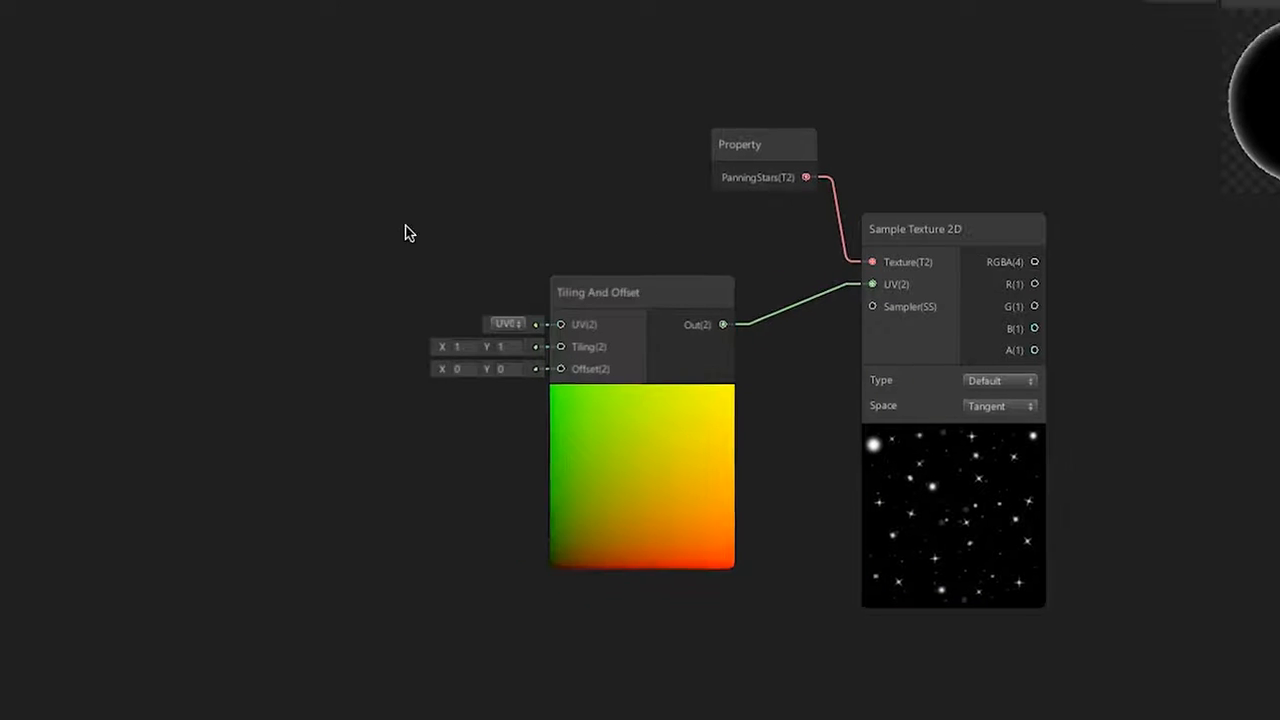
- Add a Time node in the empty graph area ahead of Tiling And Offset
right_click(139, 140)
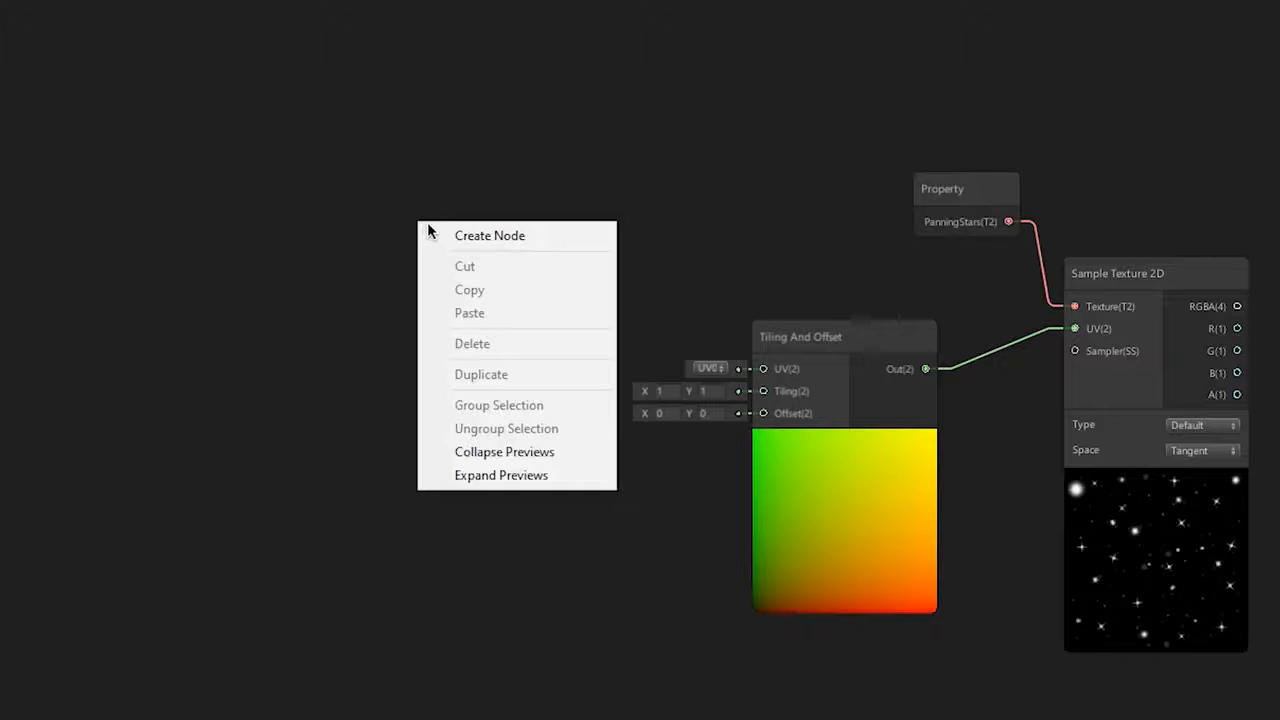
click(470, 238)
text(time)
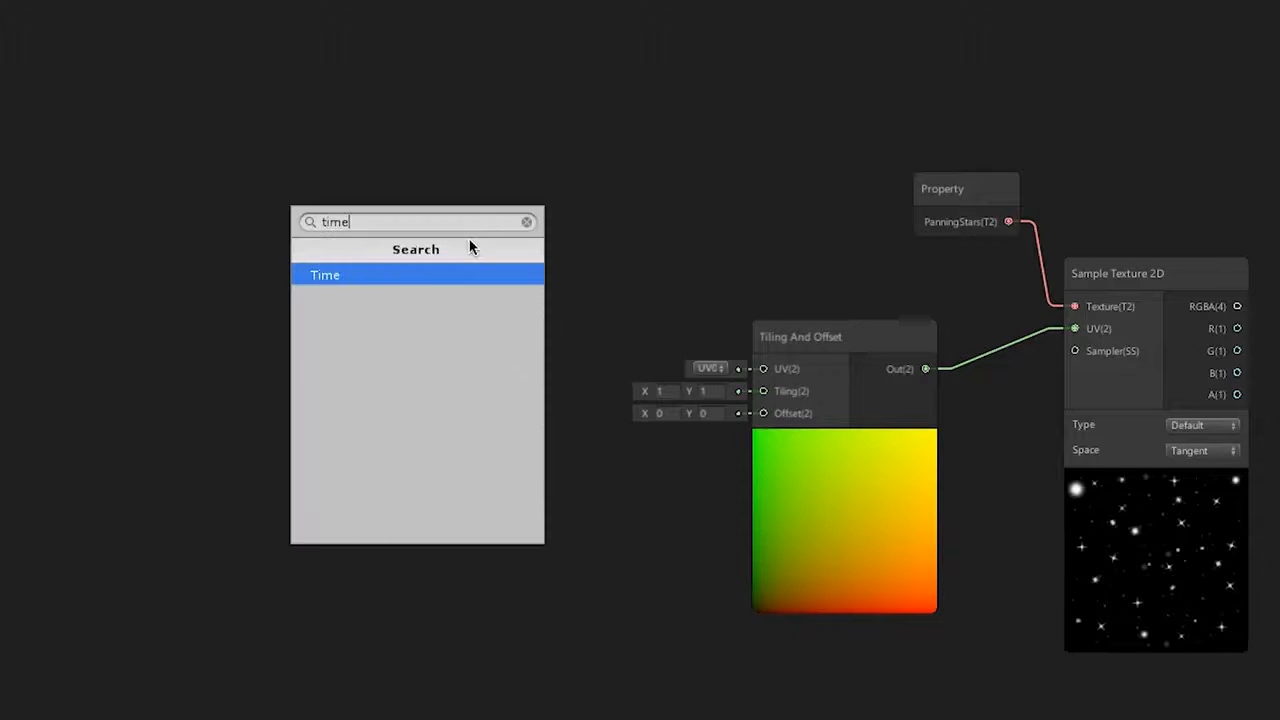
key(Return)
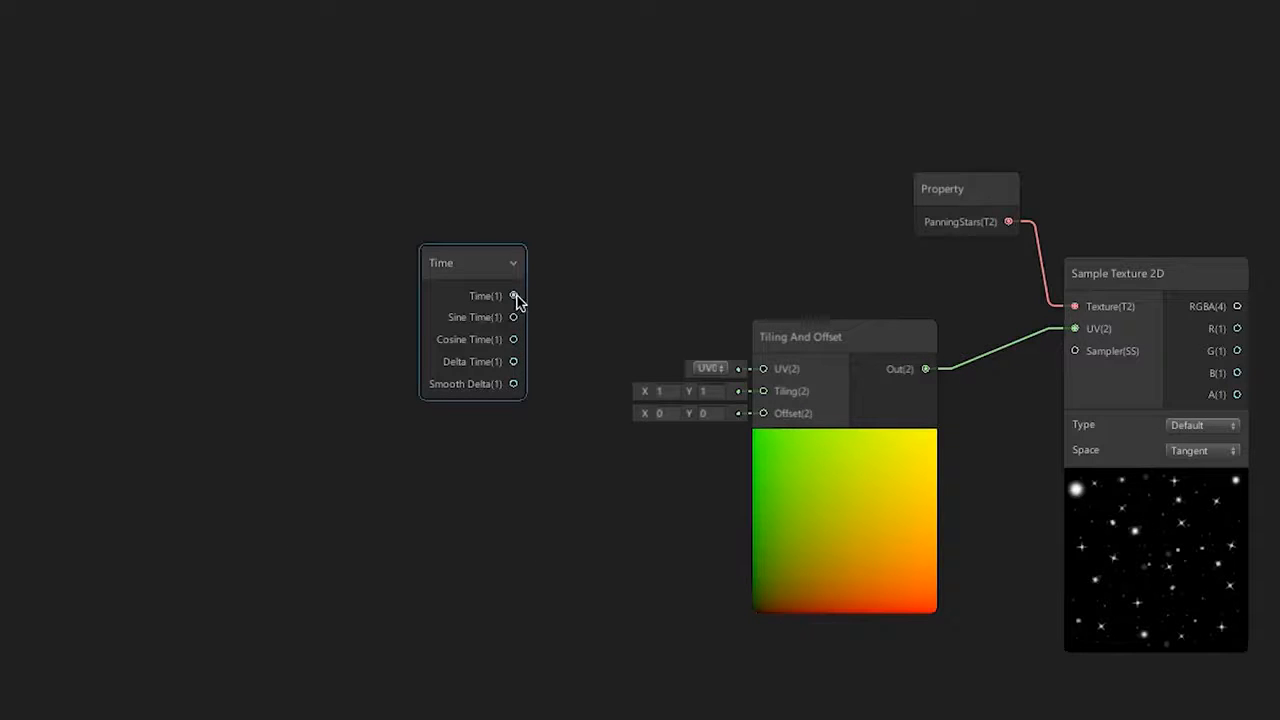
drag(517, 300, 775, 372)
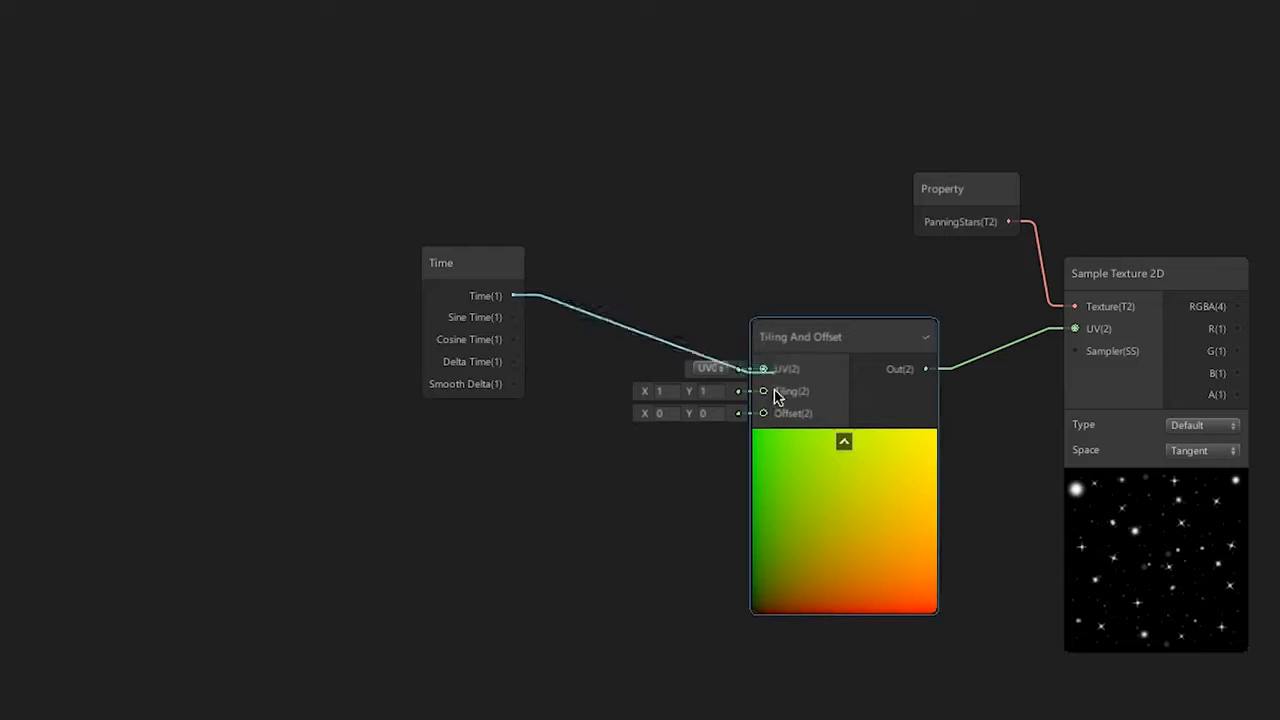
drag(768, 376, 638, 186)
click(481, 460)
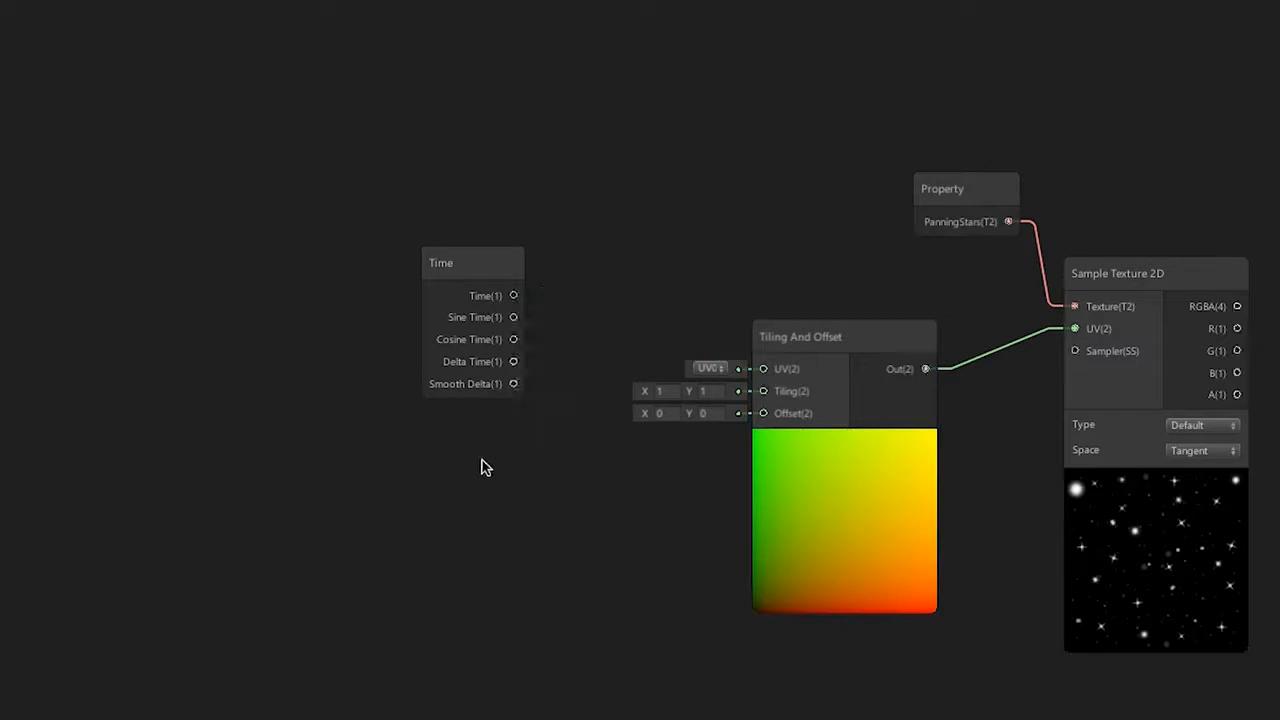
- Move the Time node aside, create a Vector1 property named PanRate, and place its node below Time
drag(475, 255, 285, 145)
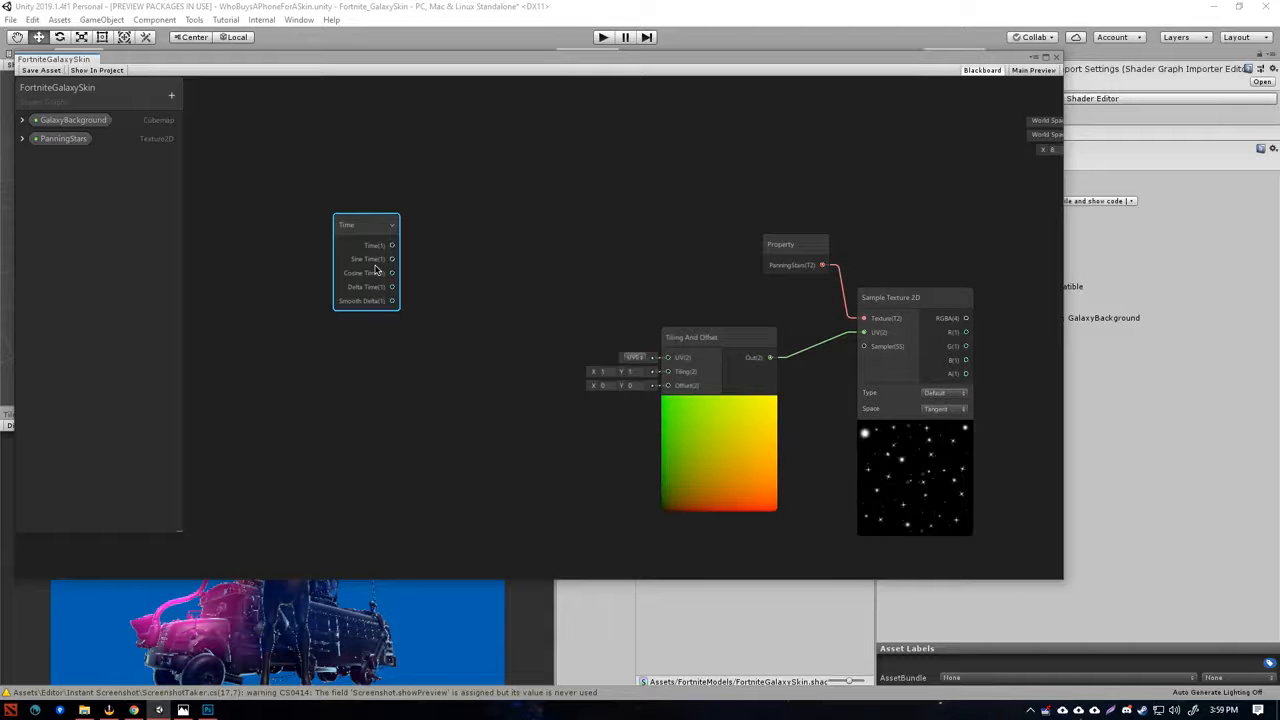
click(169, 95)
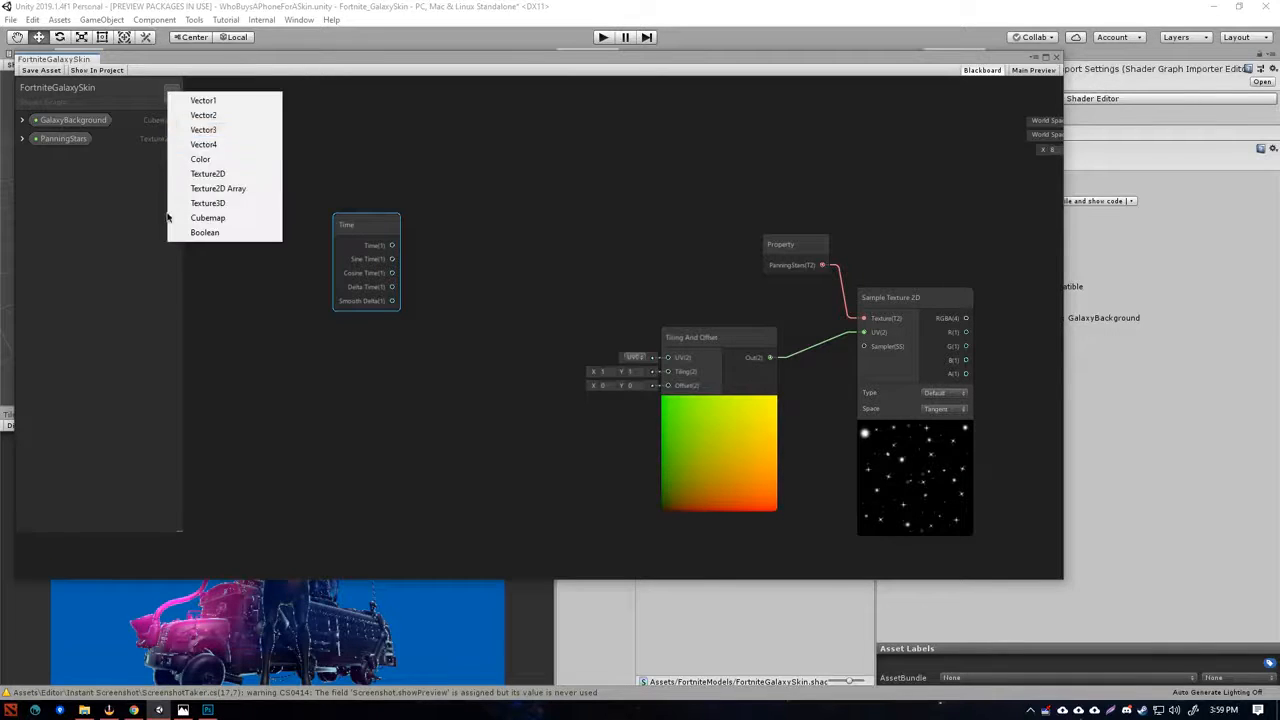
click(185, 100)
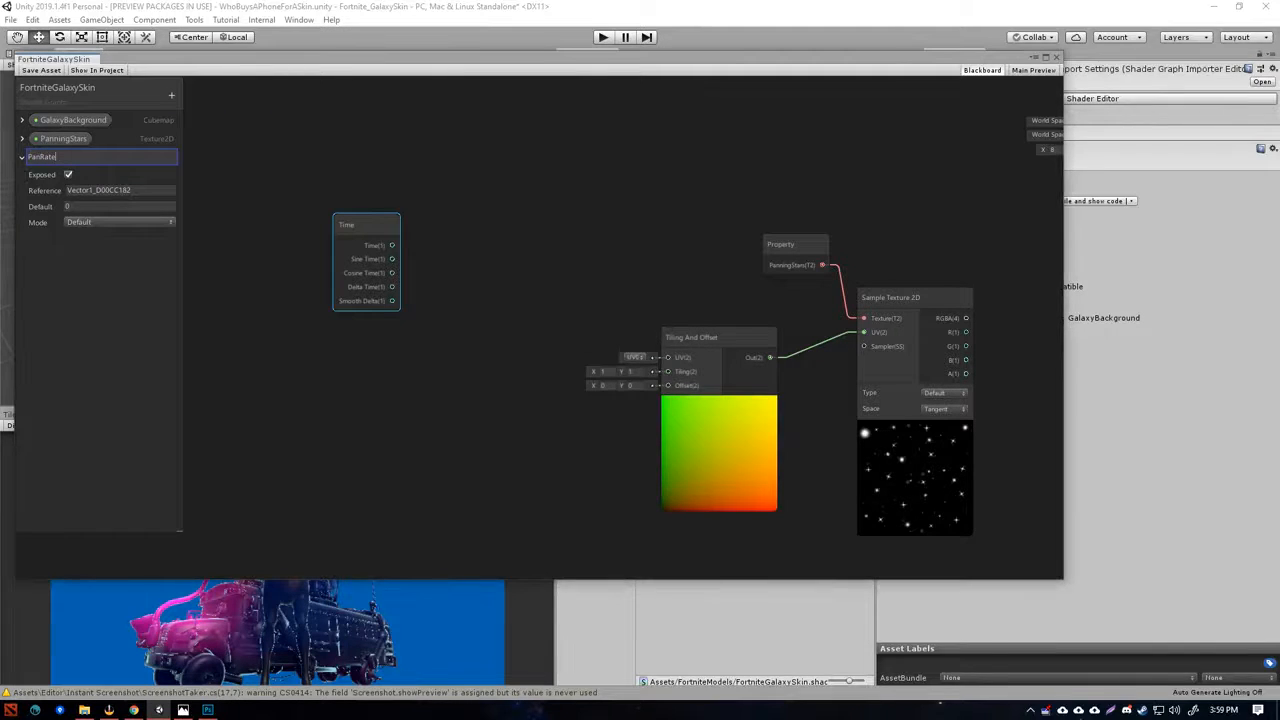
key(Return)
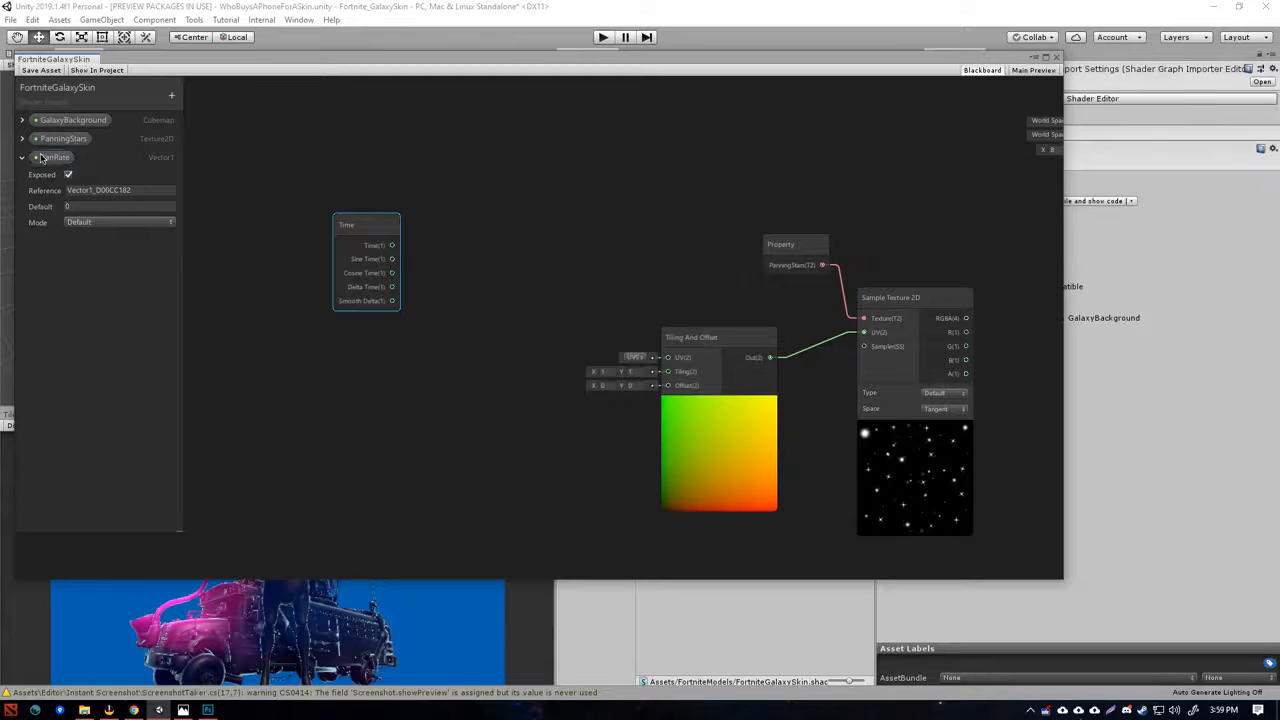
drag(460, 272, 336, 347)
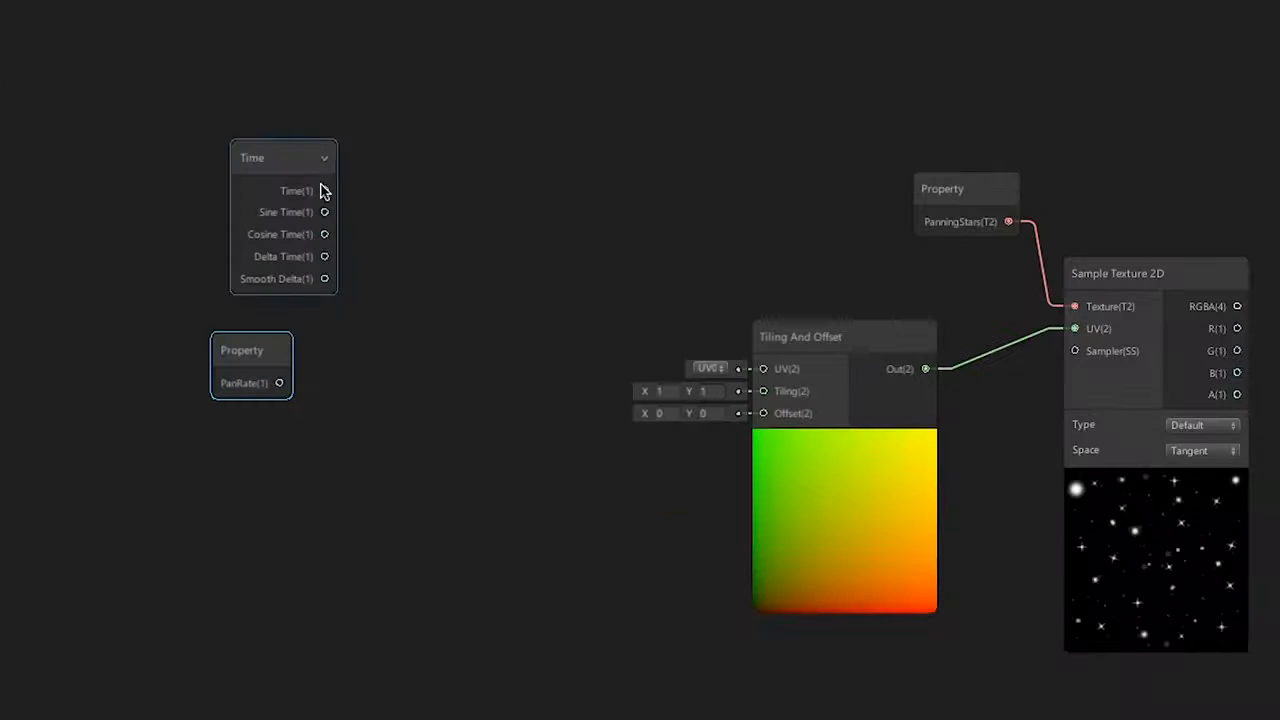
- Feed the Time output and PanRate into a new Multiply node and tidy the nodes close together
drag(325, 190, 457, 205)
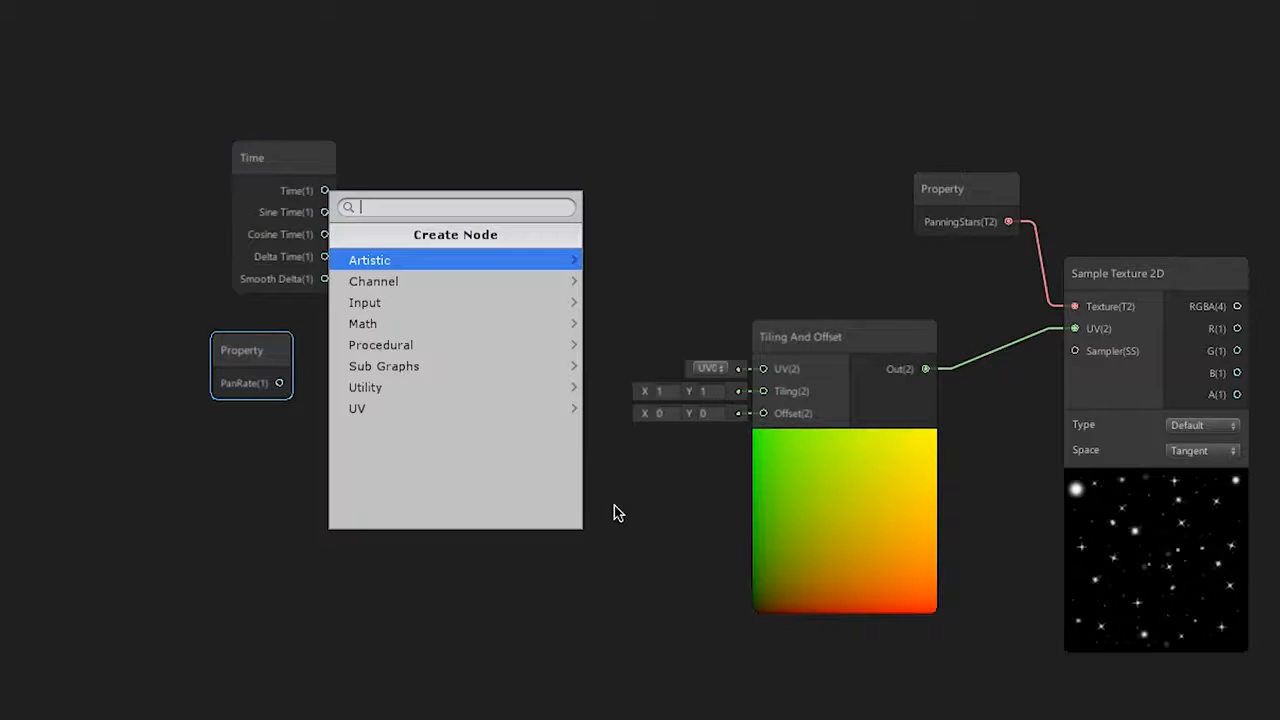
text(multi)
key(Return)
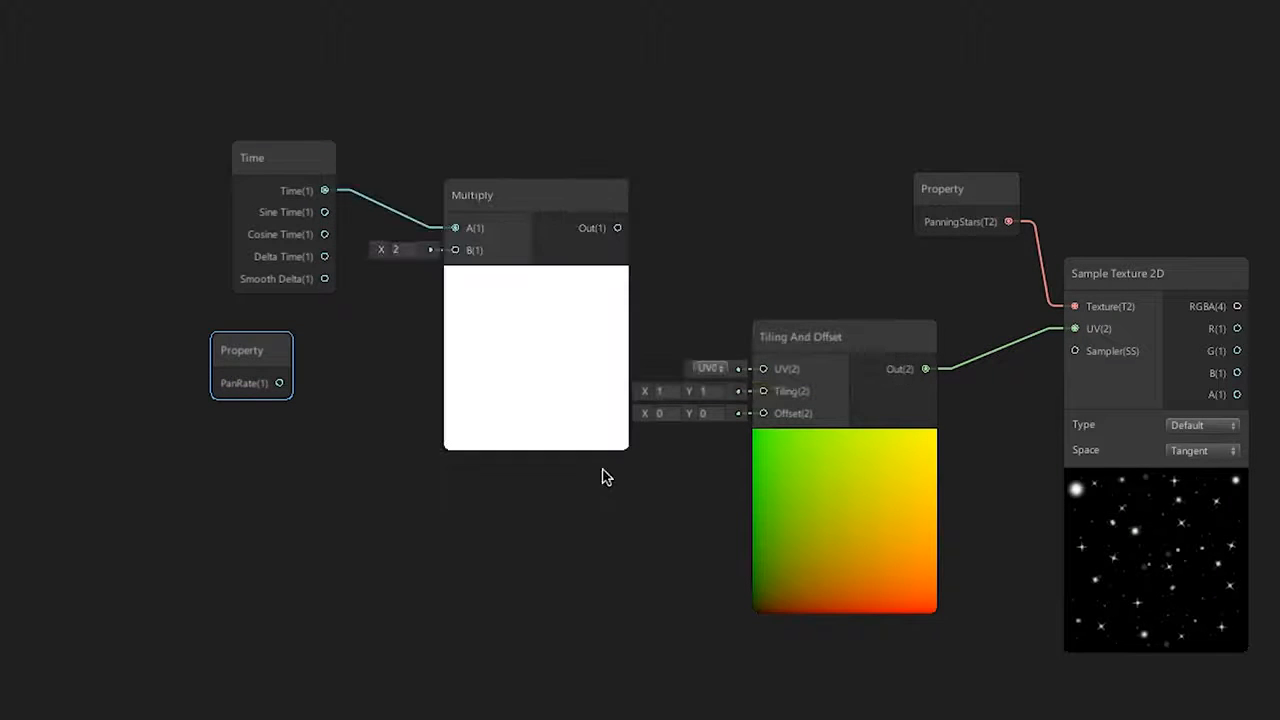
drag(280, 383, 457, 252)
drag(273, 358, 321, 337)
drag(530, 204, 472, 175)
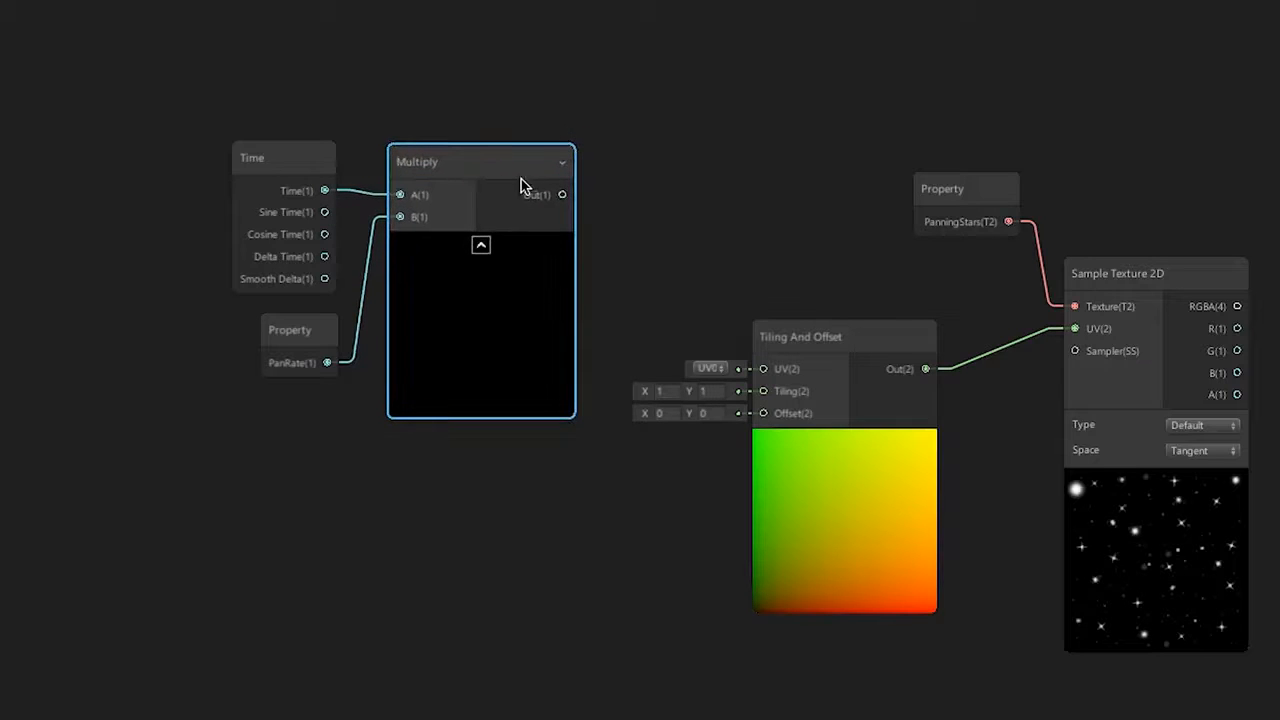
- Move the Time, PanRate and Multiply nodes together farther from the Tiling And Offset node
drag(160, 449, 474, 158)
drag(463, 351, 310, 323)
click(486, 283)
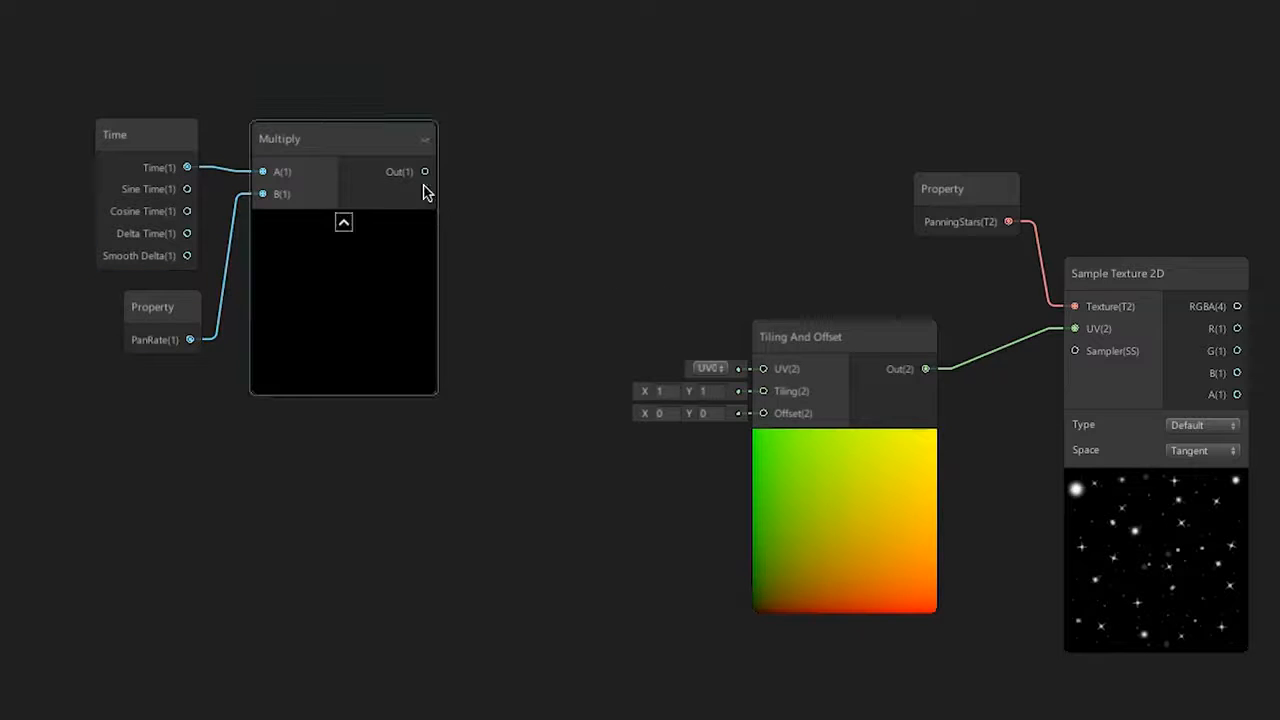
- Add a Combine node from the Multiply output and place it between Multiply and Tiling And Offset
drag(425, 171, 585, 140)
drag(579, 249, 579, 249)
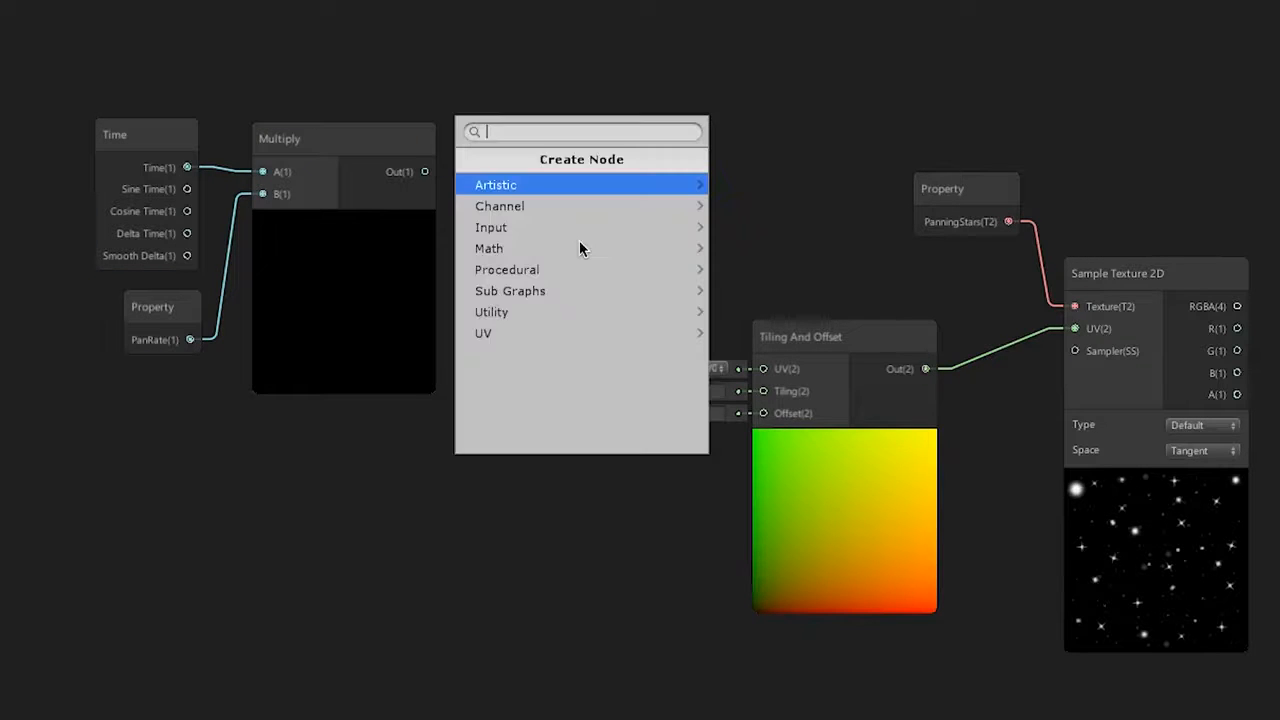
text(combine)
key(Return)
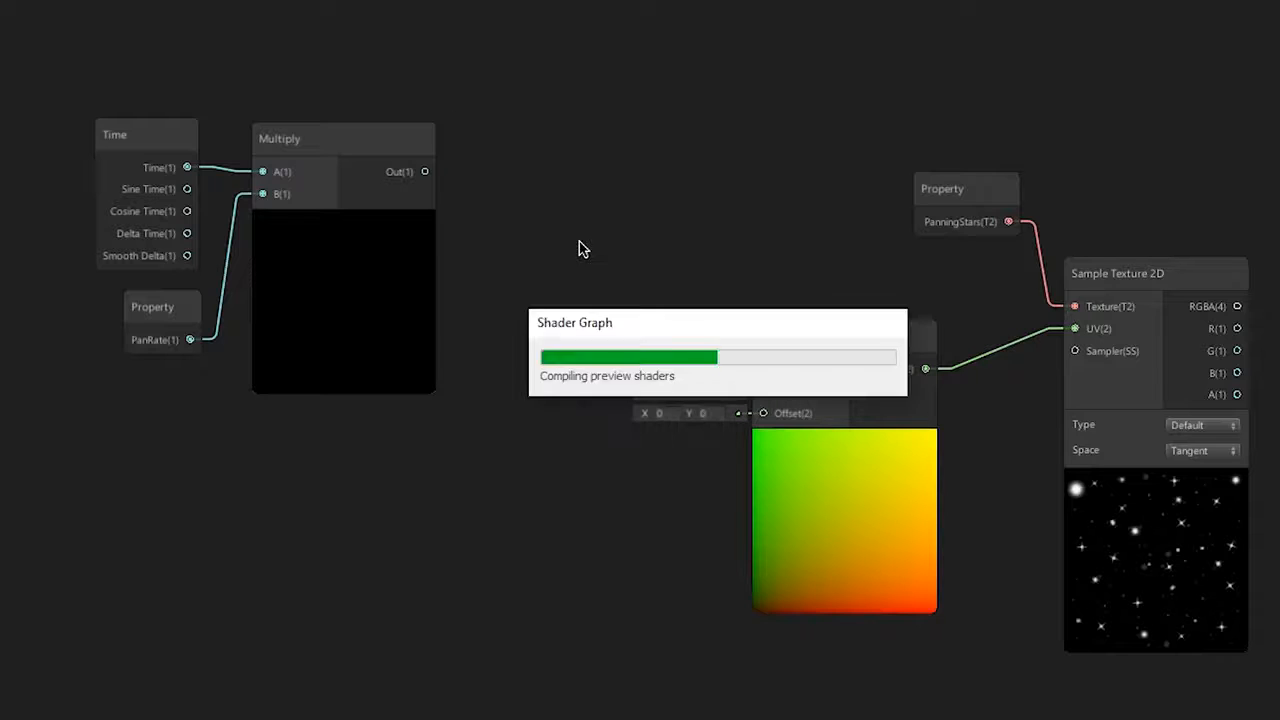
drag(655, 74, 630, 127)
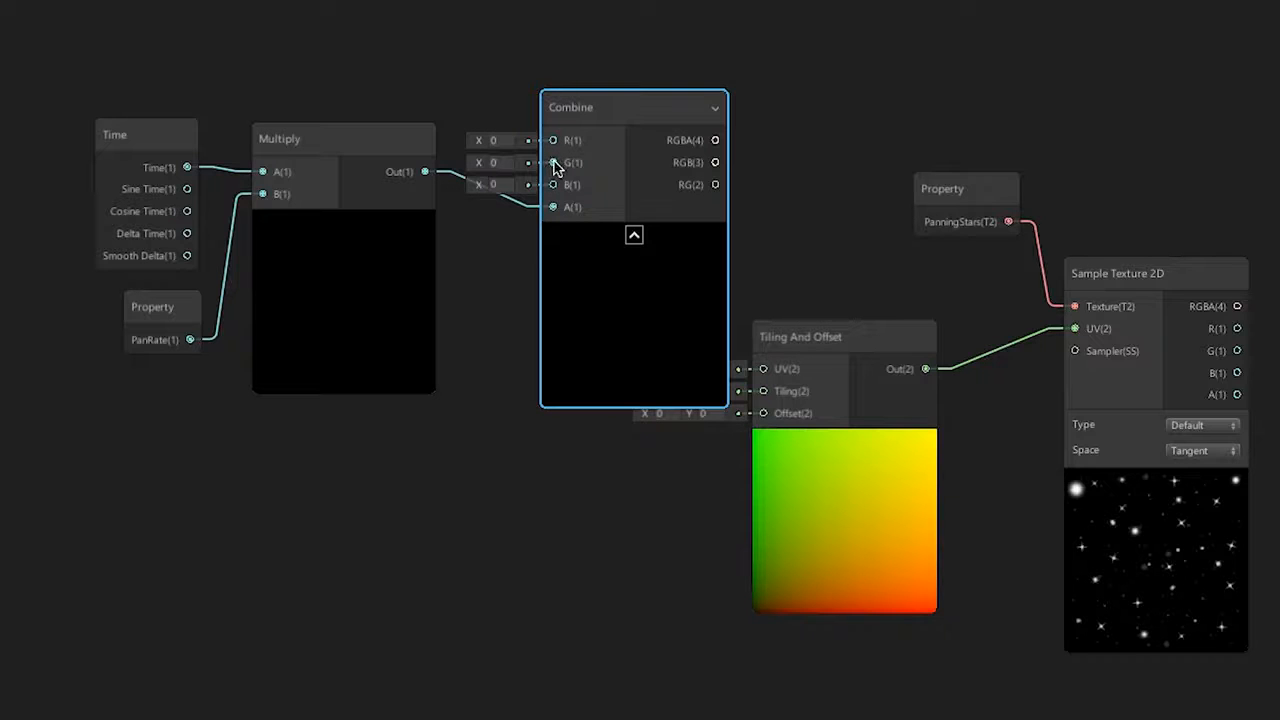
- Connect the Multiply output to Combine's R and G inputs and delete its connection to the A input
click(920, 532)
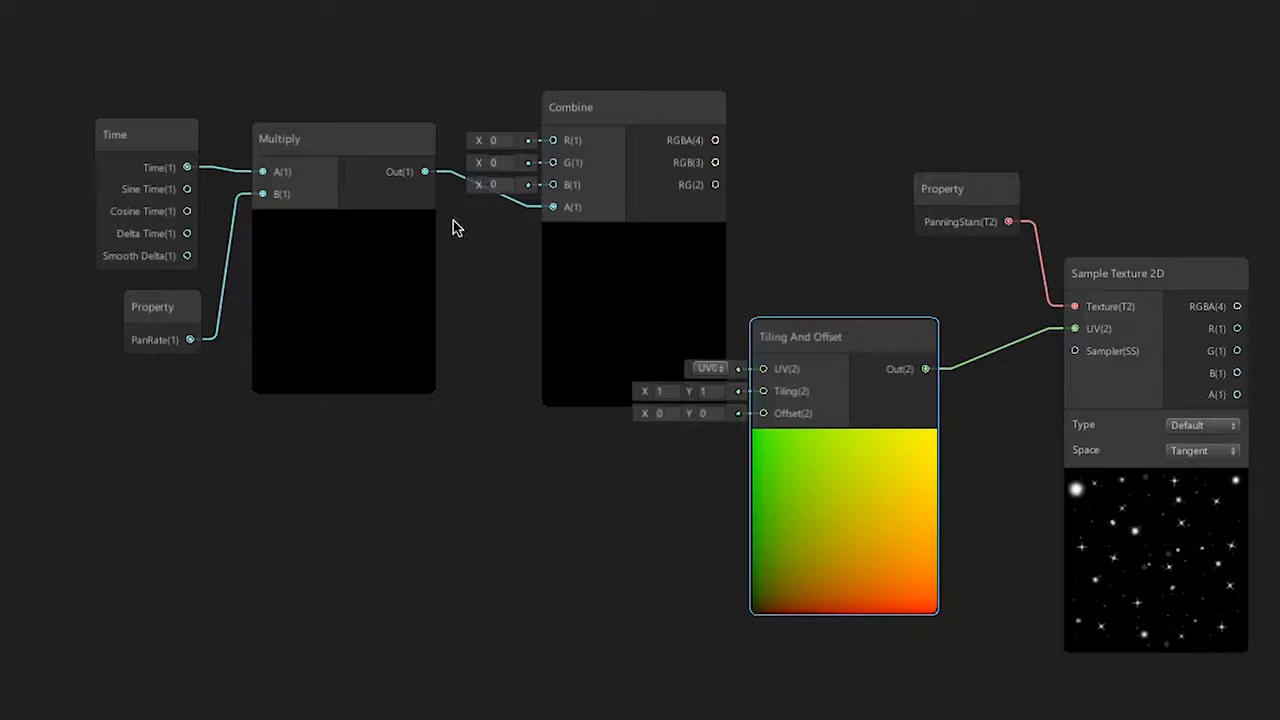
drag(426, 173, 553, 140)
drag(426, 172, 554, 163)
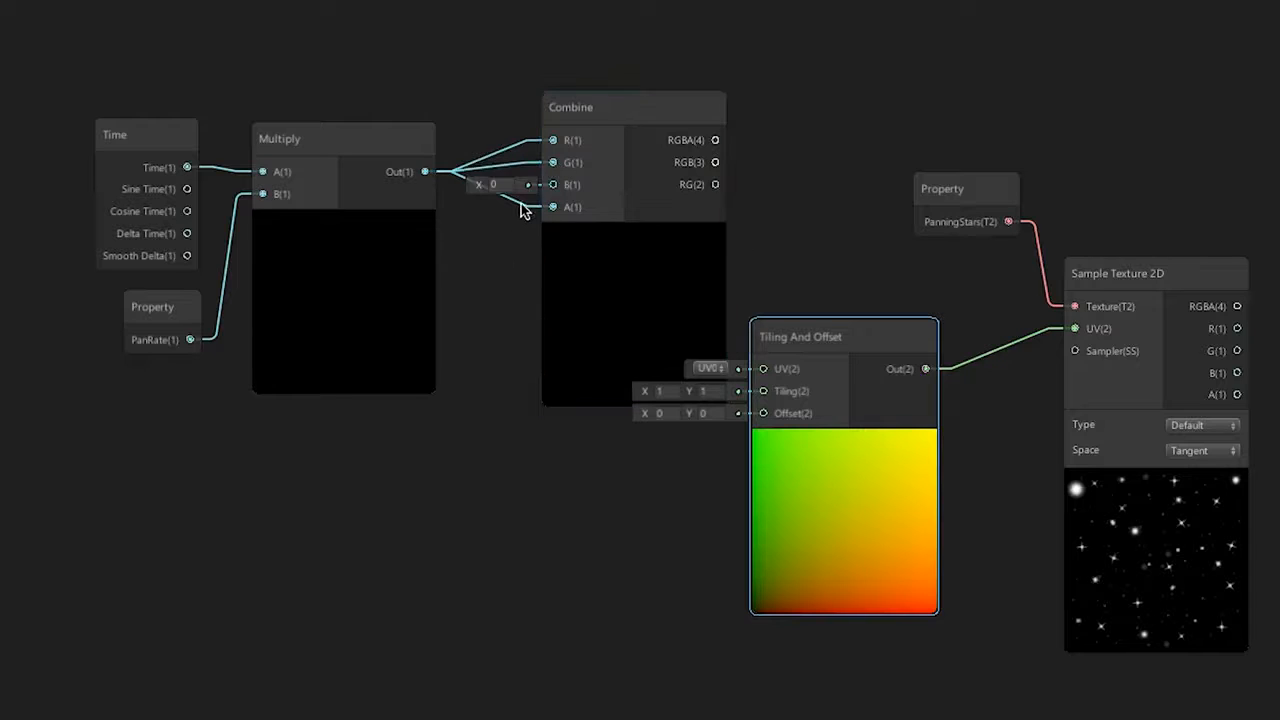
click(520, 207)
key(Delete)
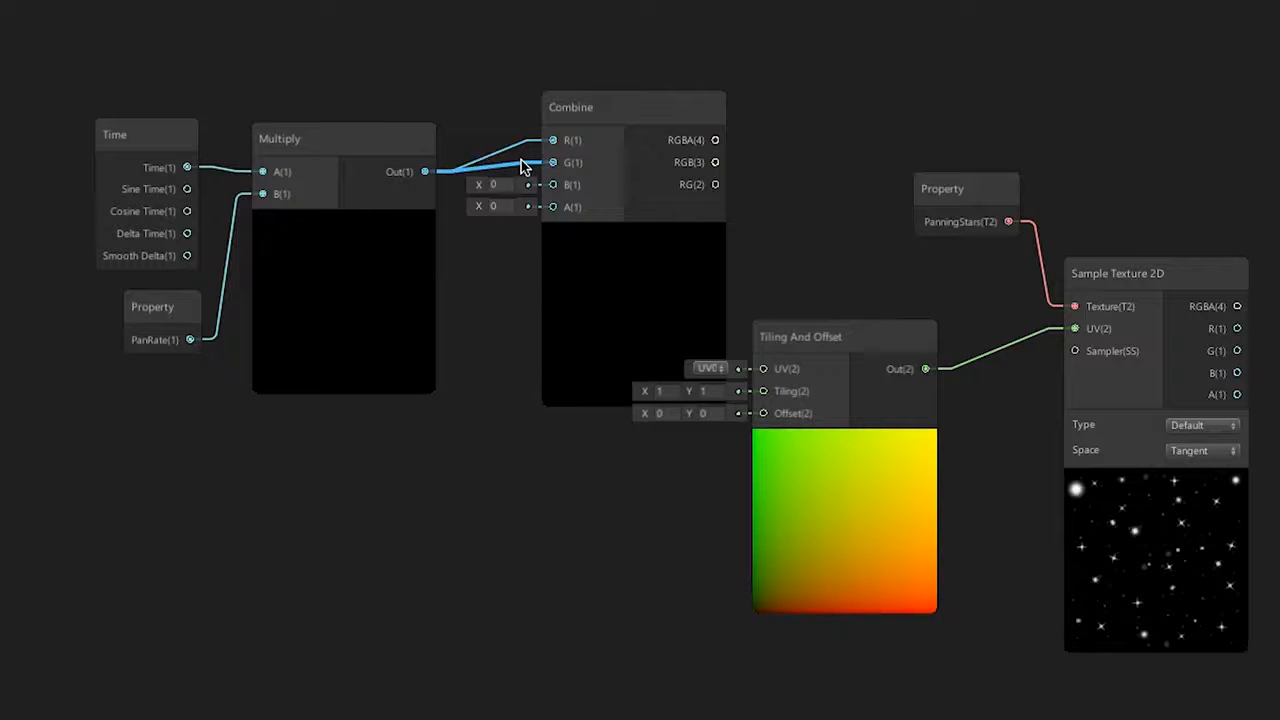
- Connect Combine's RG output to the UV input of Tiling And Offset and set PanRate's default to 0.8
click(632, 133)
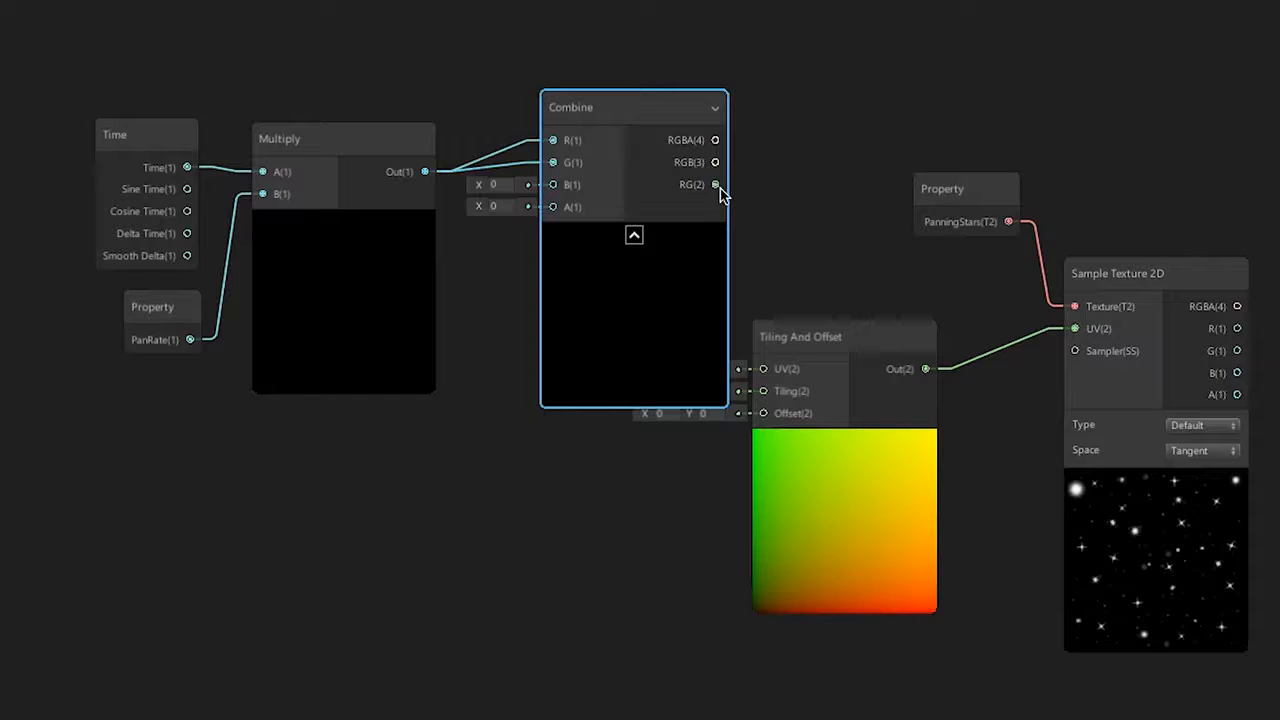
drag(716, 184, 764, 369)
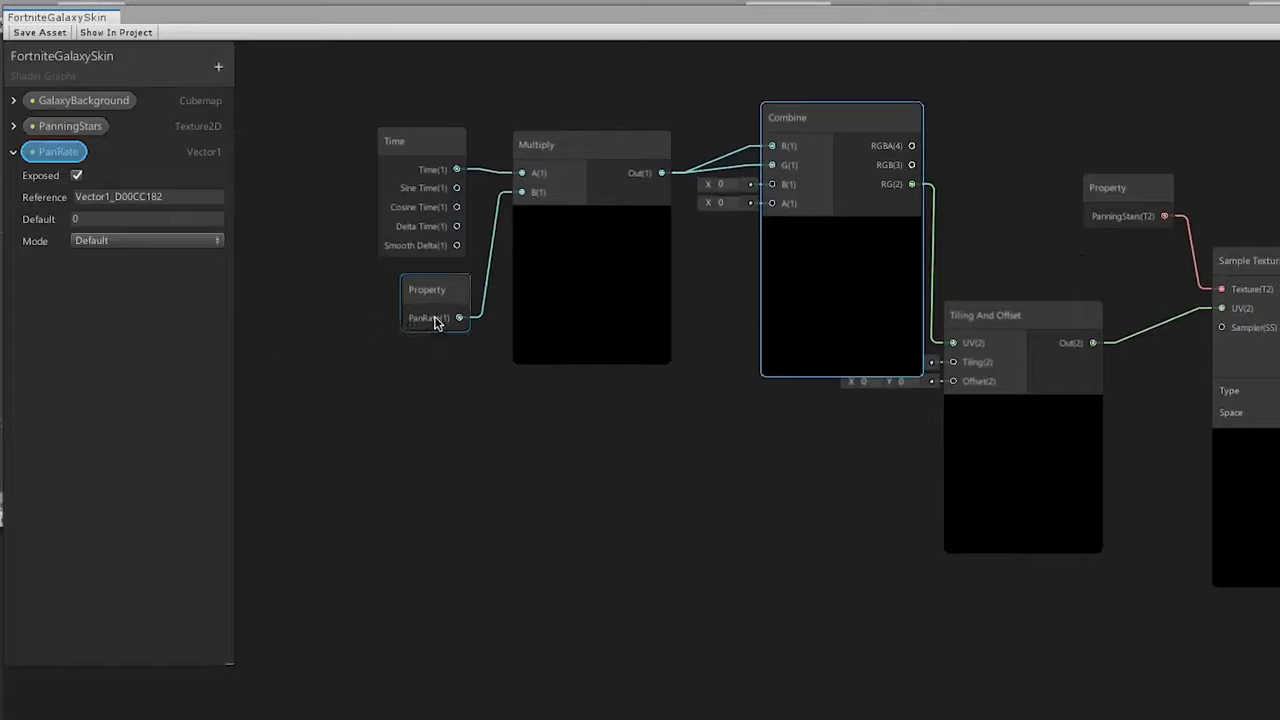
click(435, 320)
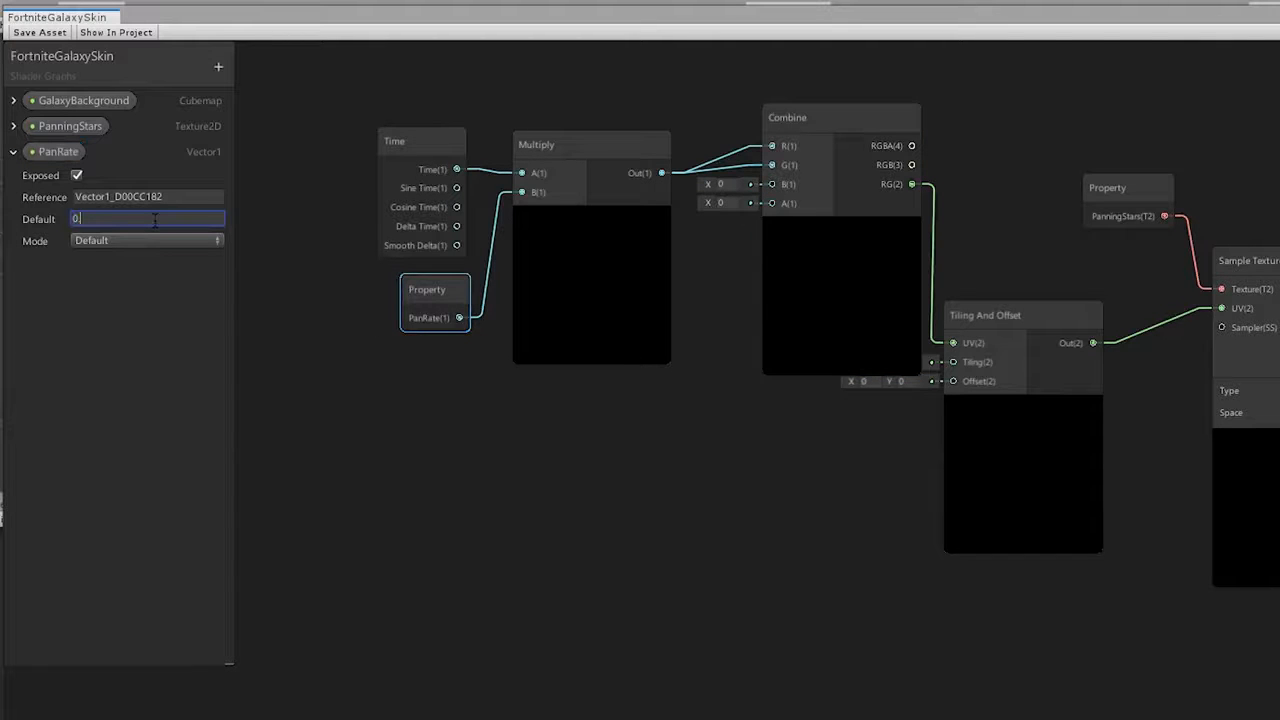
text(.8)
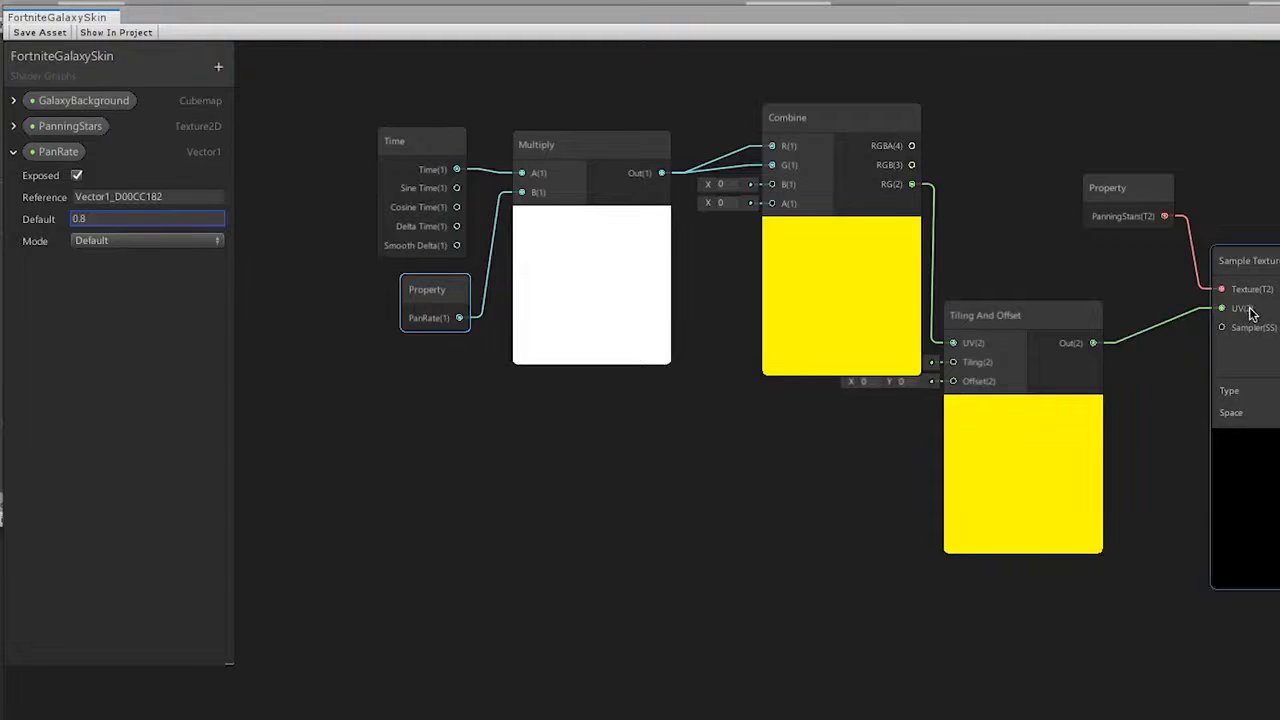
- Move the Tiling And Offset node clear of Combine and closer to Sample Texture 2D
middle_drag(1089, 480, 523, 549)
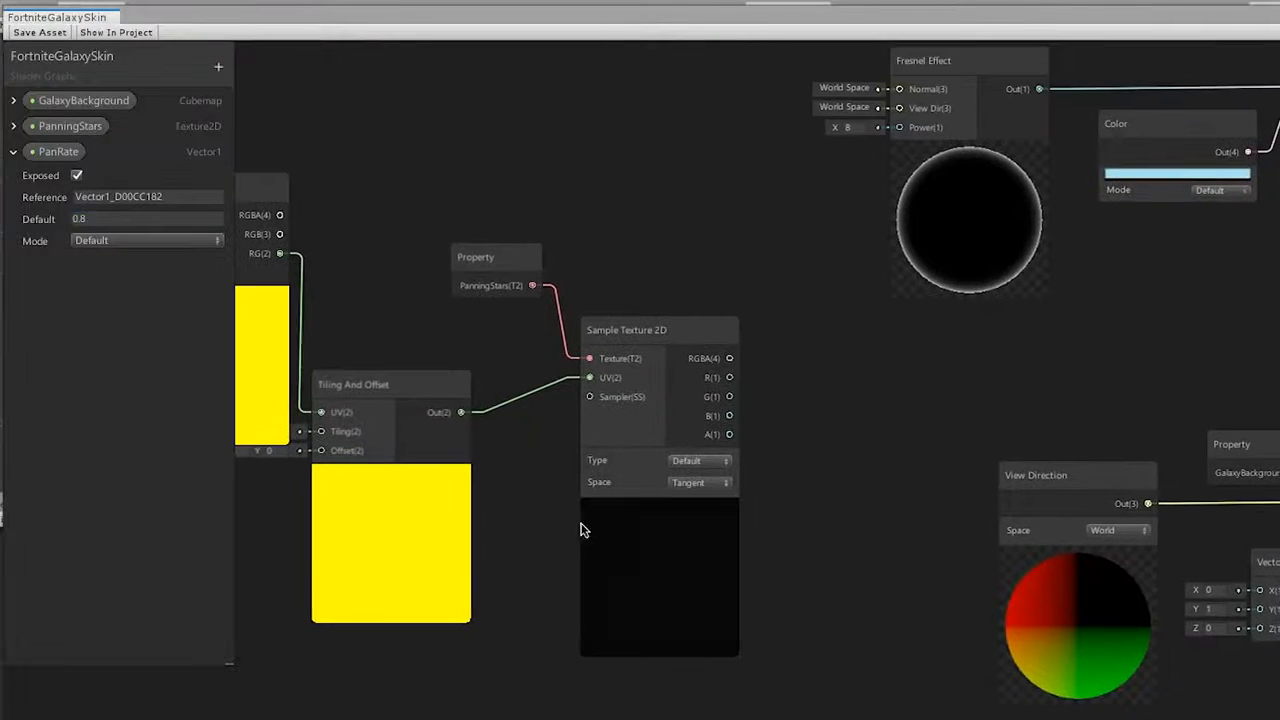
scroll(957, 486, down, 3)
middle_drag(990, 479, 1044, 402)
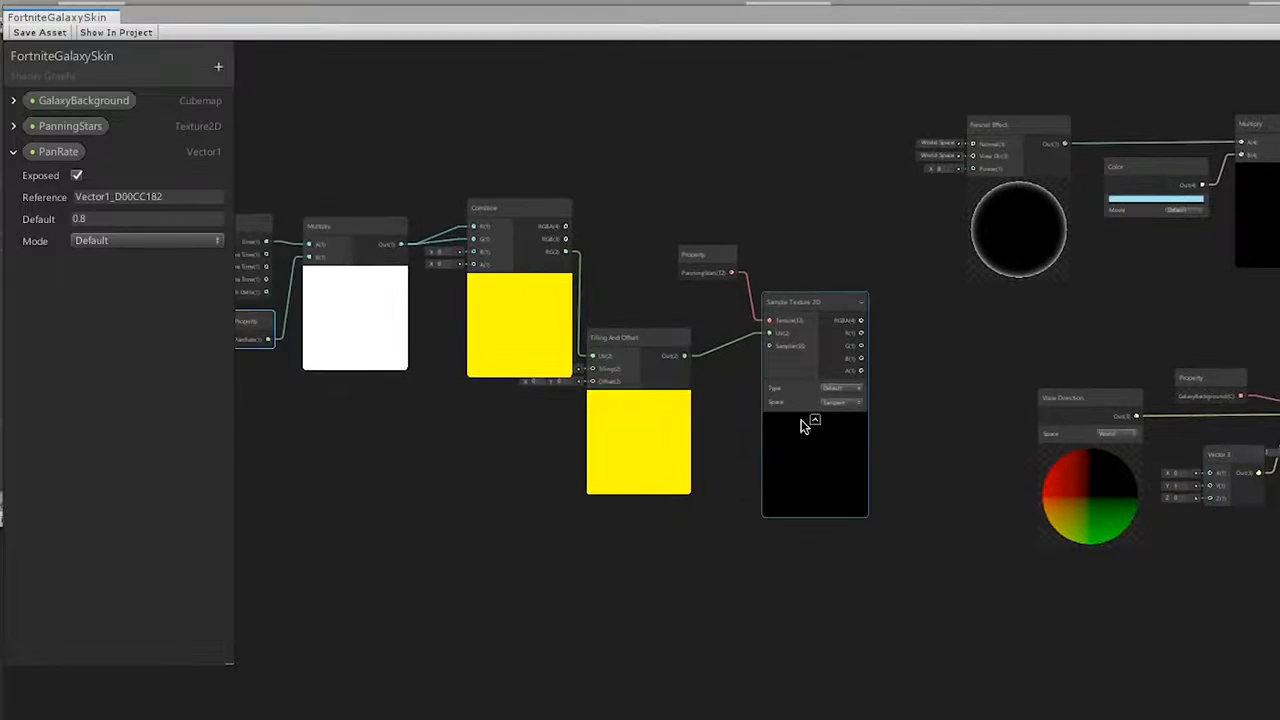
click(818, 454)
scroll(821, 457, up, 2)
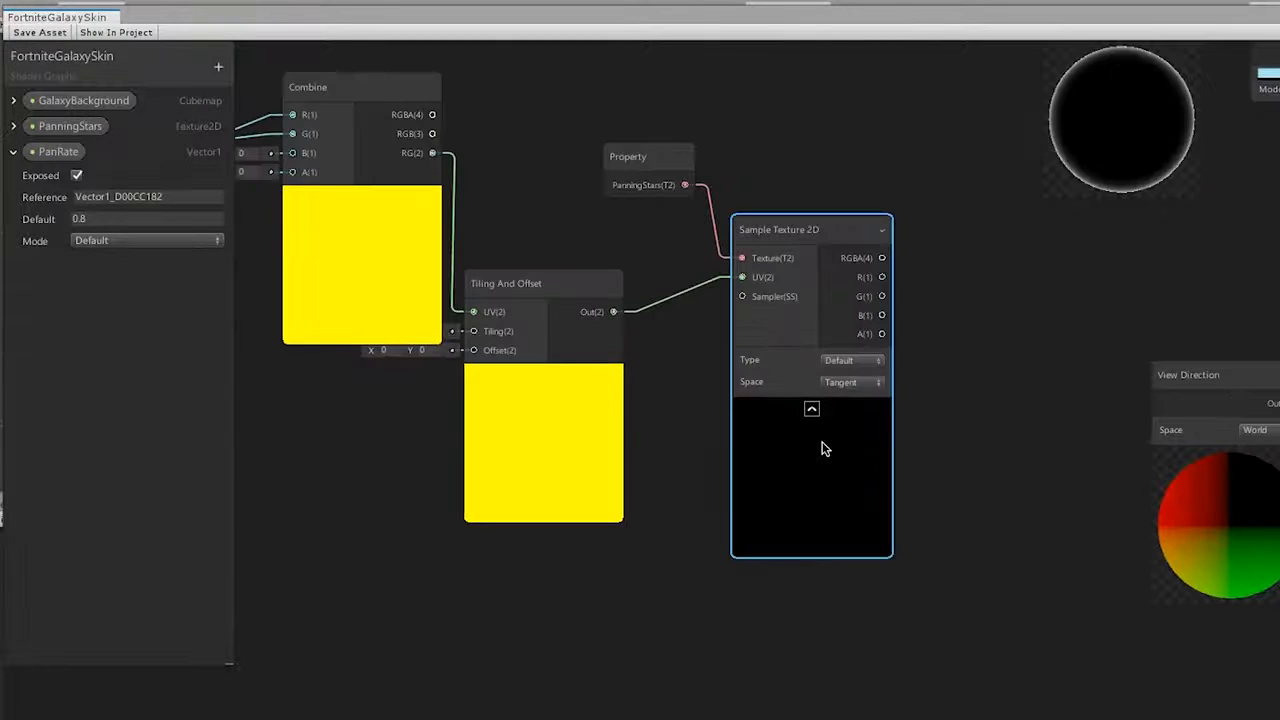
scroll(822, 449, down, 2)
drag(611, 466, 668, 474)
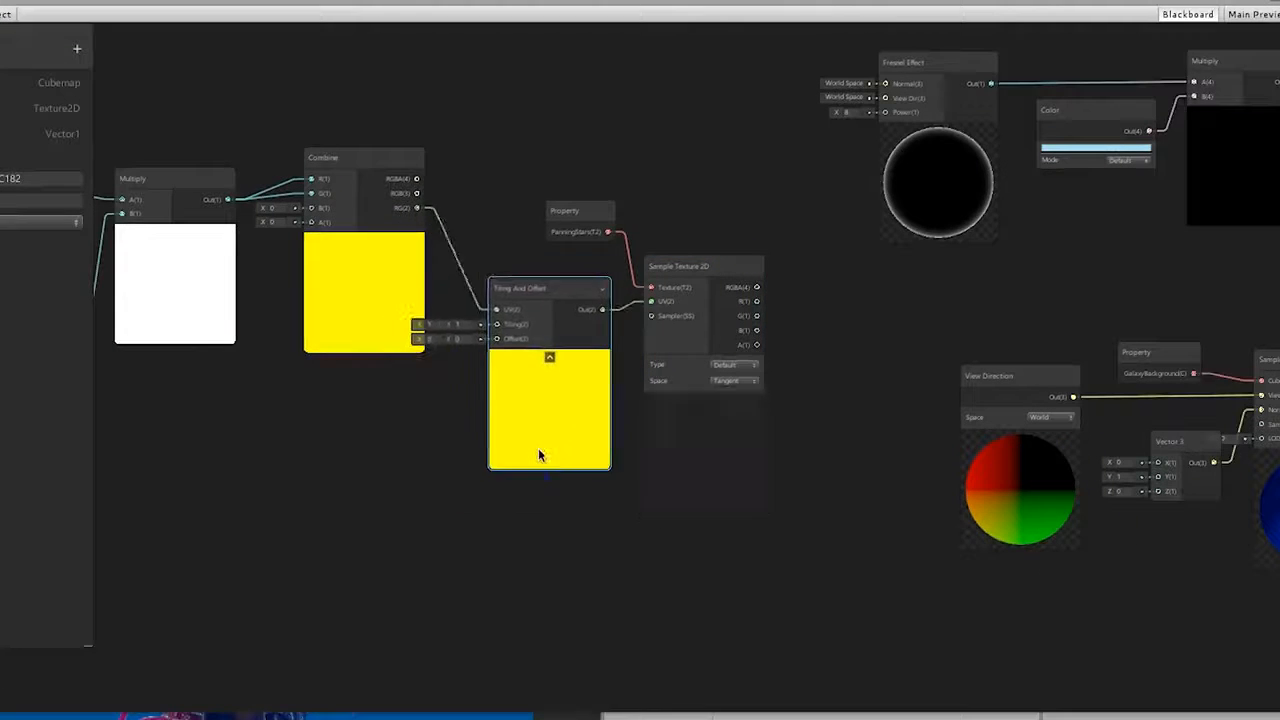
scroll(374, 340, up, 3)
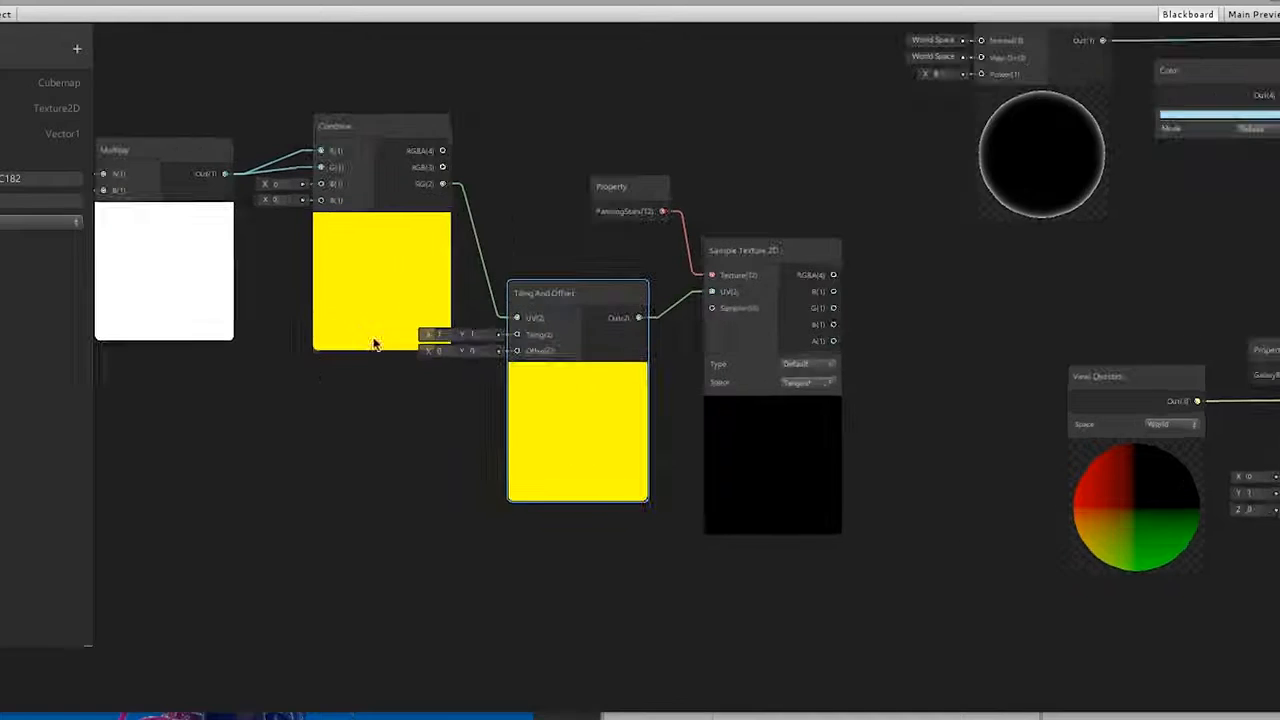
- Disconnect Combine's RG output from the UV input of Tiling And Offset and connect it to the Offset input
click(513, 150)
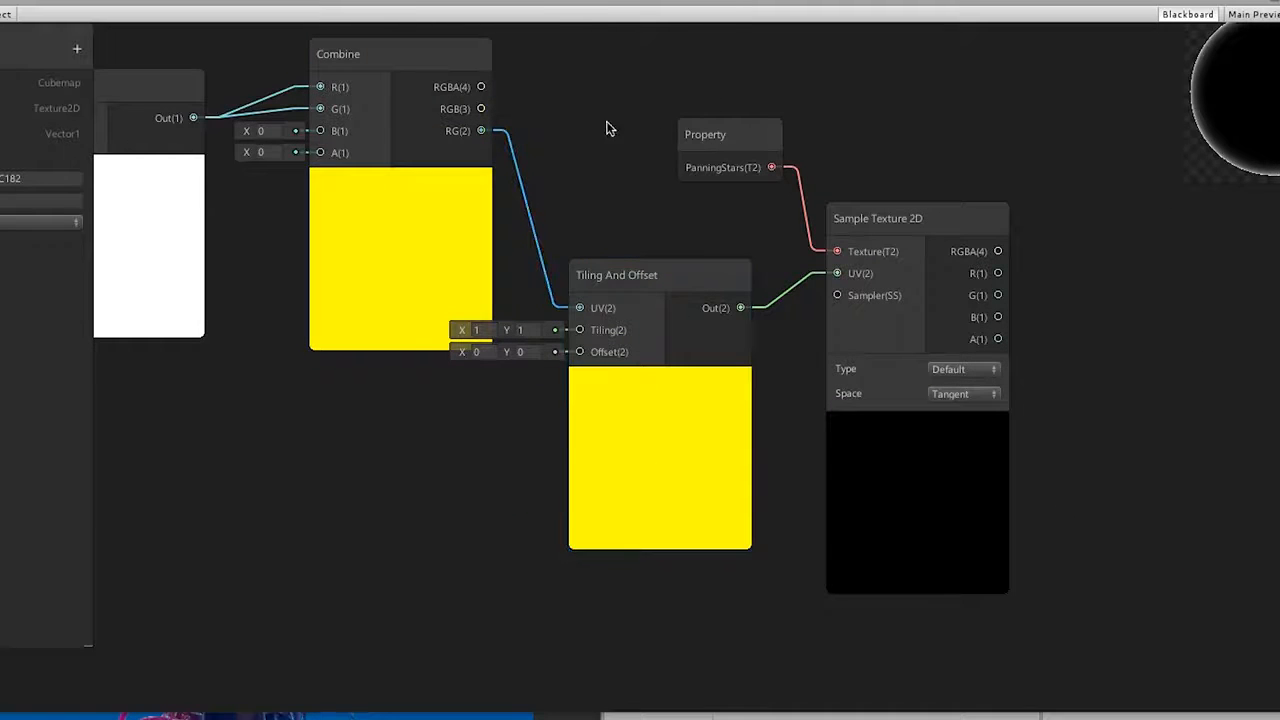
key(Delete)
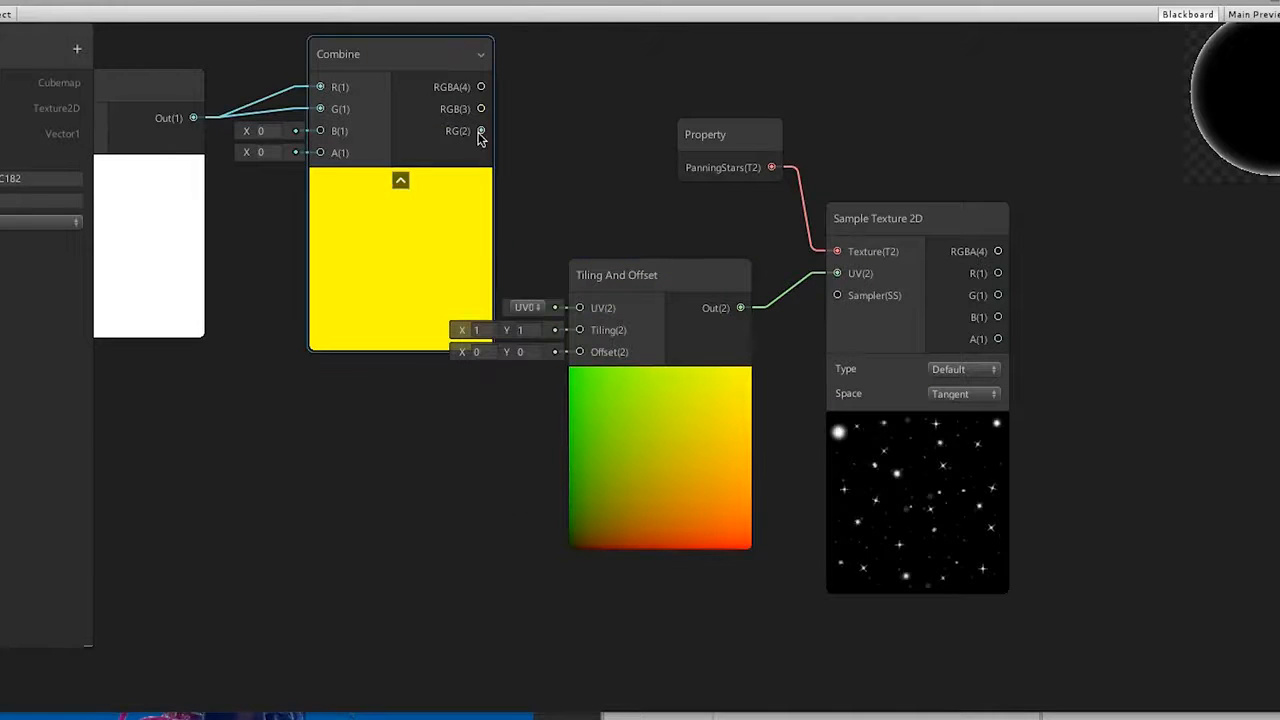
drag(481, 132, 599, 352)
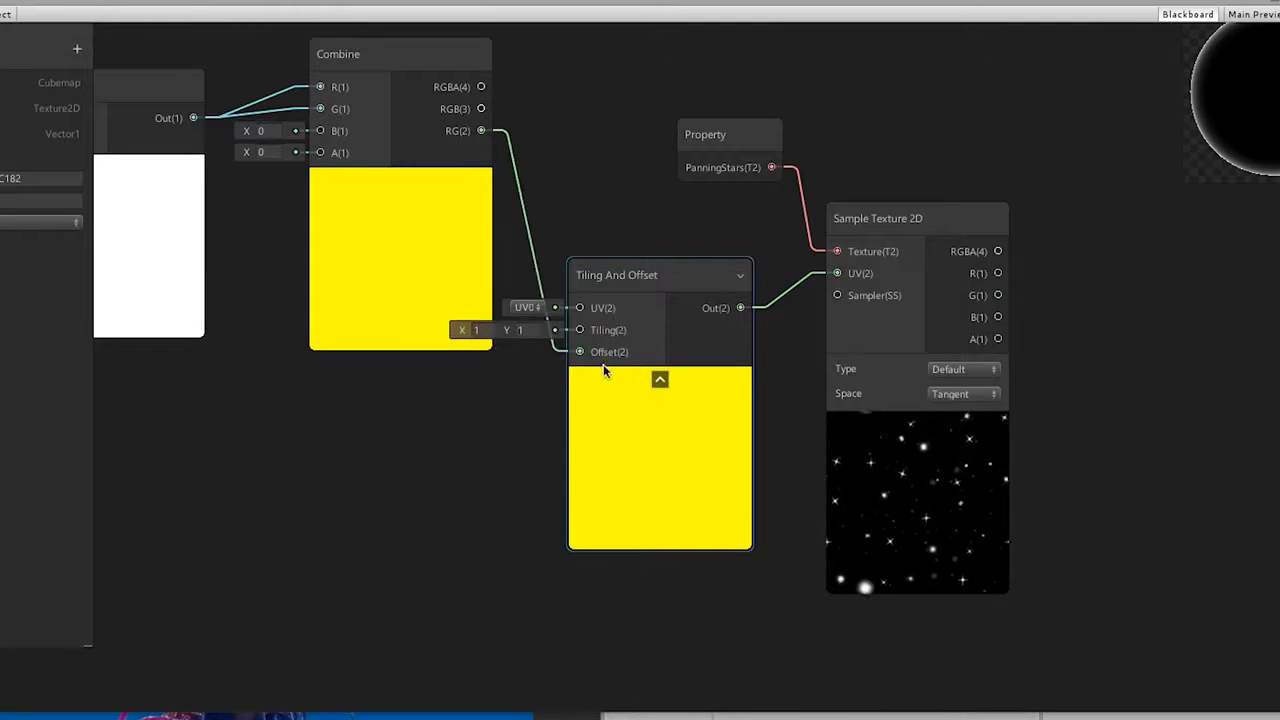
- Set the PanRate property's default value to 0.08
click(908, 466)
middle_drag(1039, 432, 798, 359)
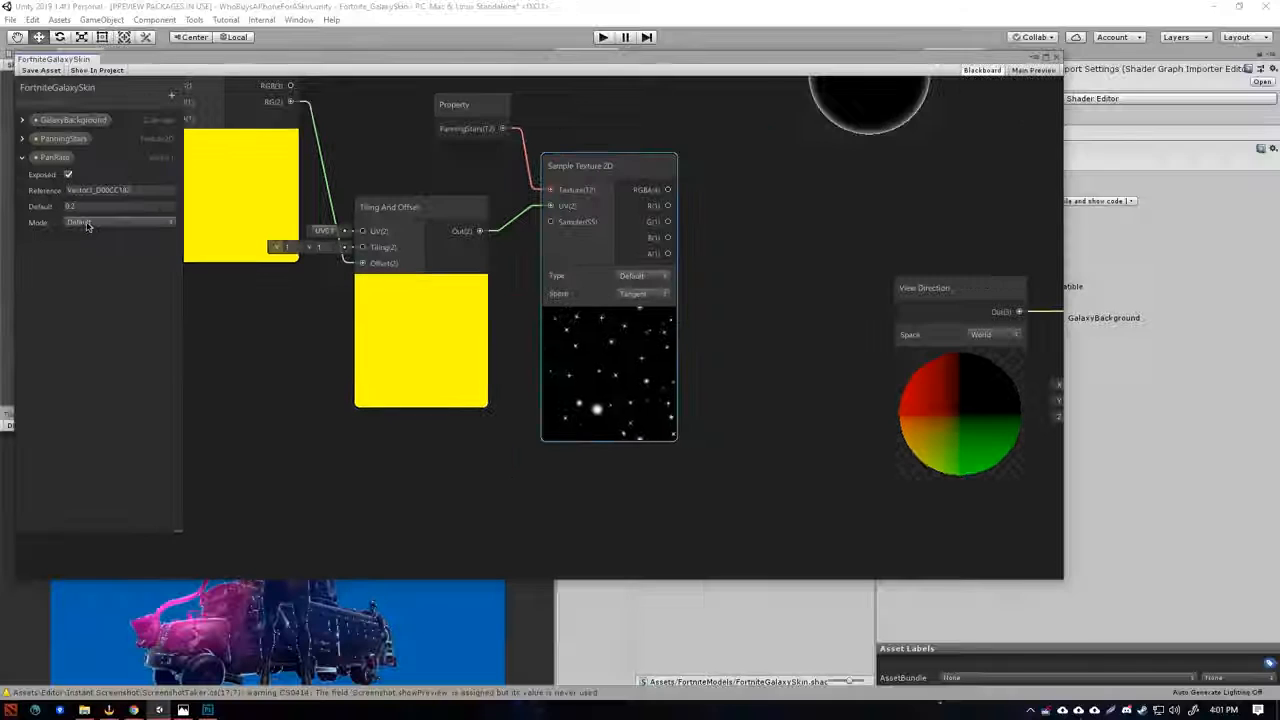
click(84, 206)
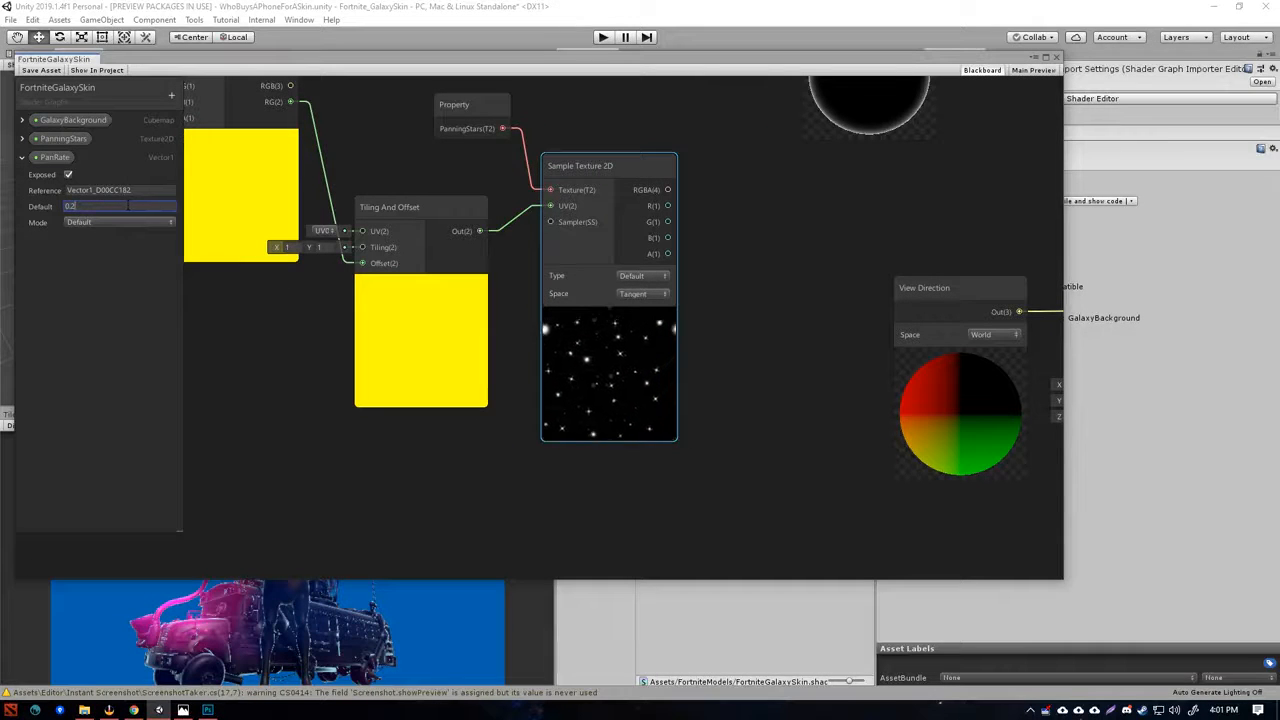
text(0.08)
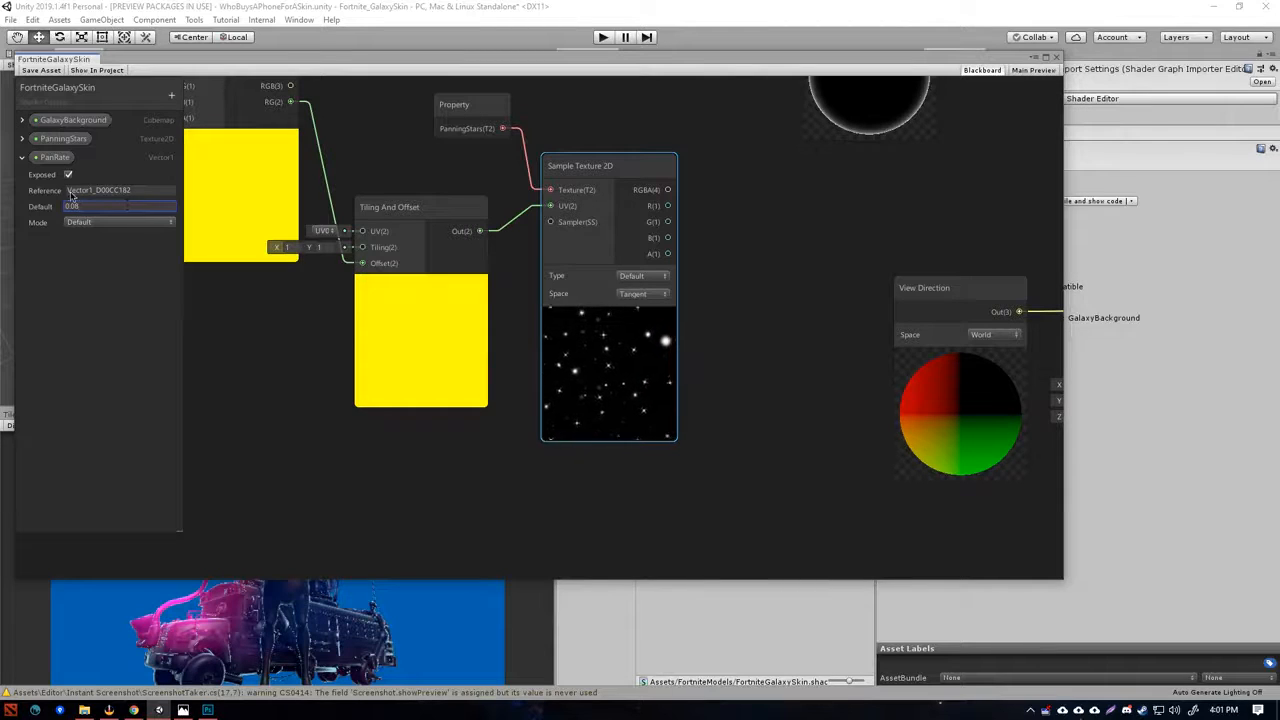
click(741, 345)
- Move the View Direction, GalaxyBackground, Vector 3 and Sample Cubemap nodes together to below the panning star nodes
middle_drag(812, 343, 777, 336)
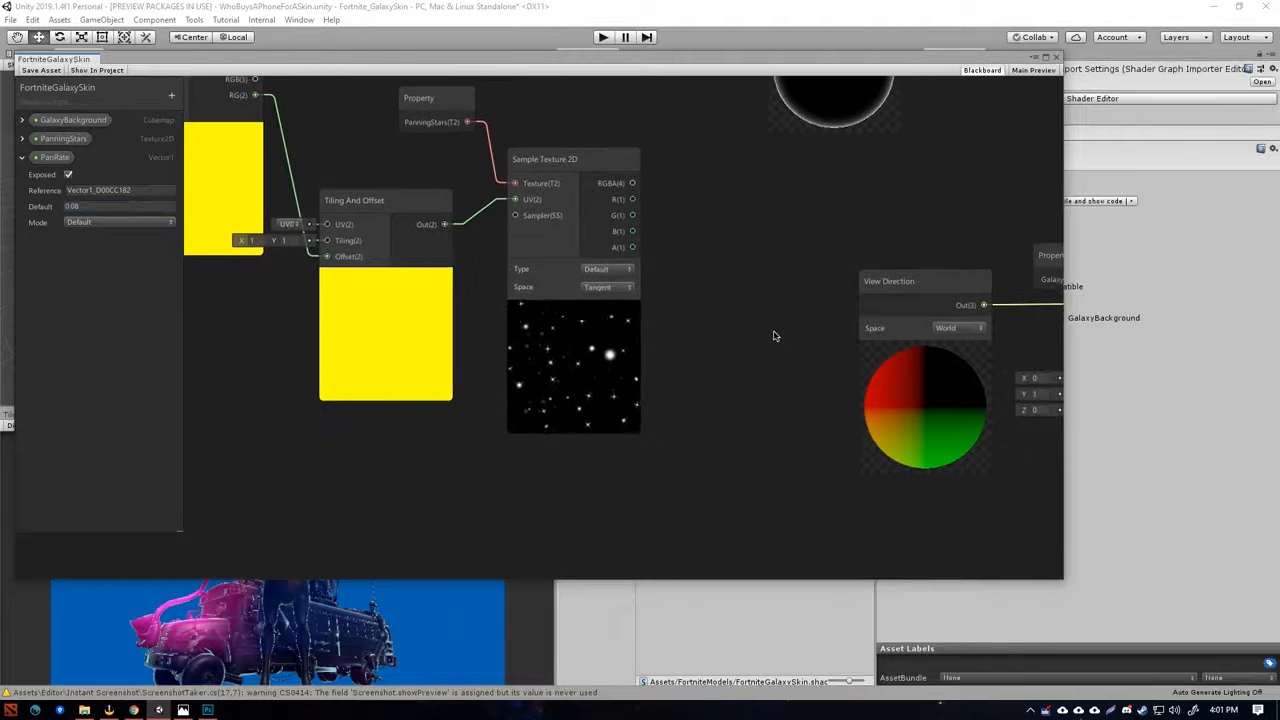
scroll(757, 337, down, 1)
scroll(757, 337, down, 1)
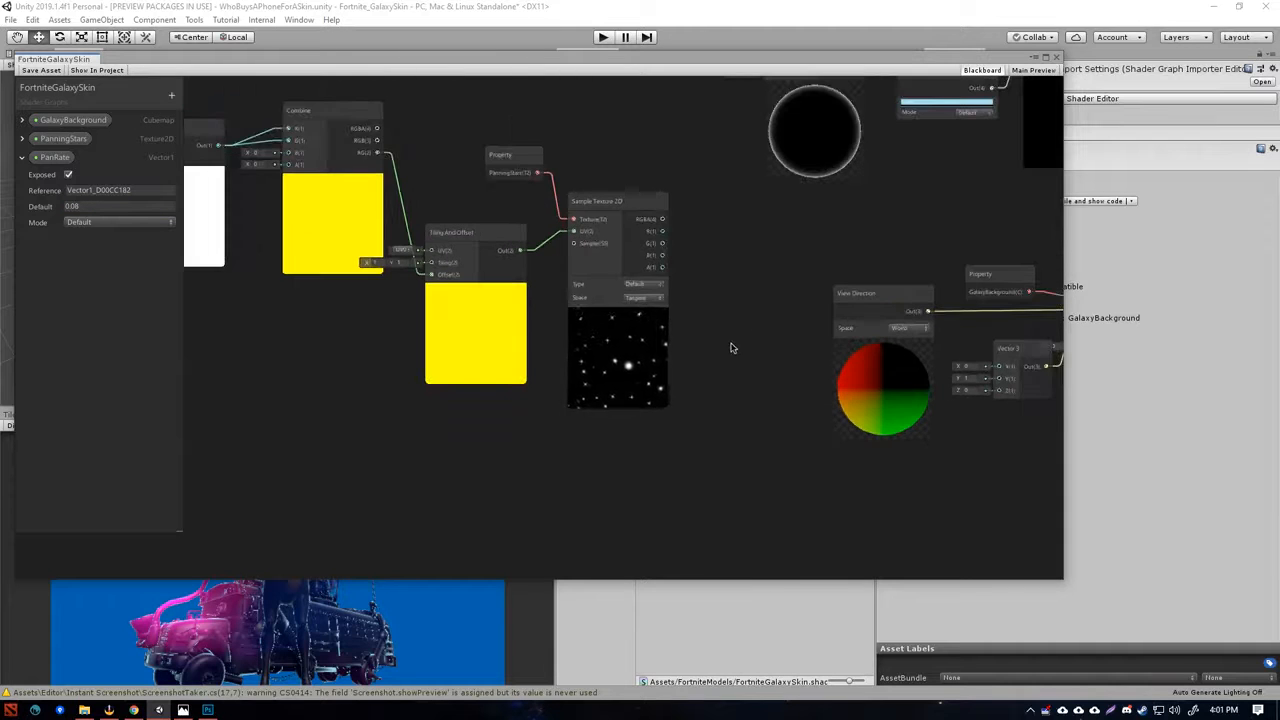
mouse_move(717, 334)
middle_down()
mouse_move(412, 324)
mouse_move(716, 336)
middle_up()
scroll(706, 342, down, 2)
scroll(682, 346, down, 3)
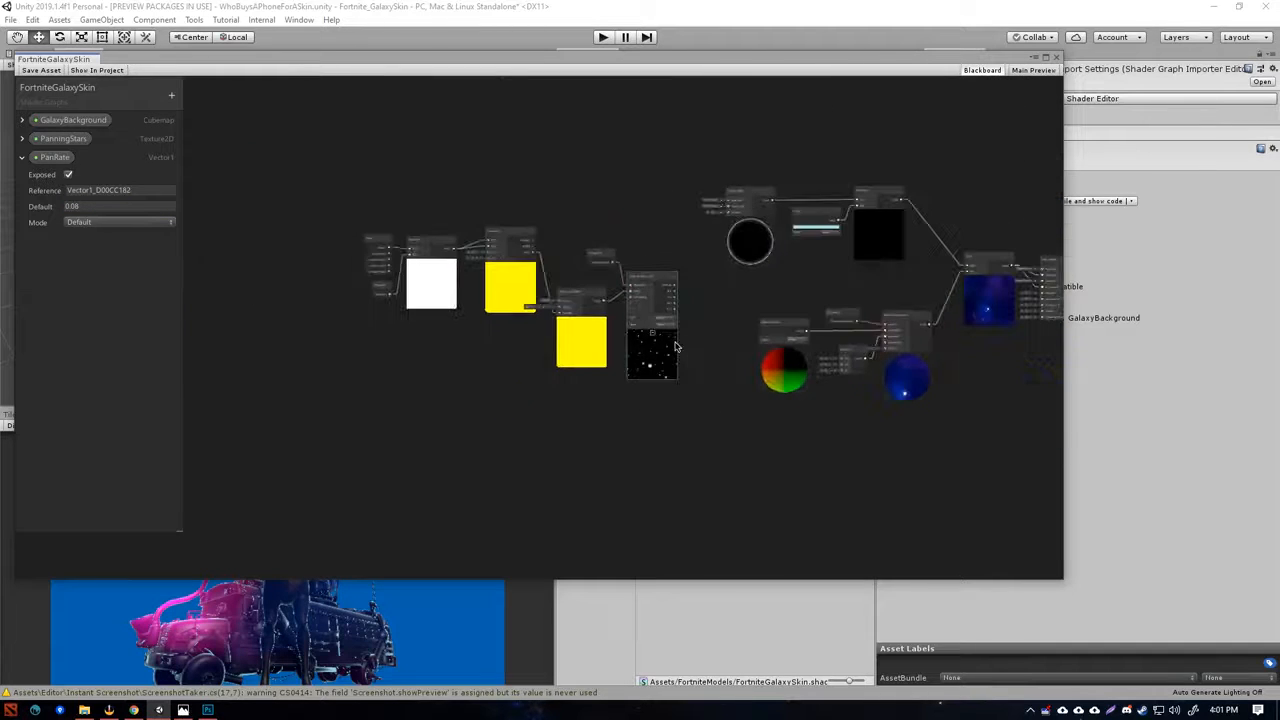
middle_drag(604, 348, 526, 346)
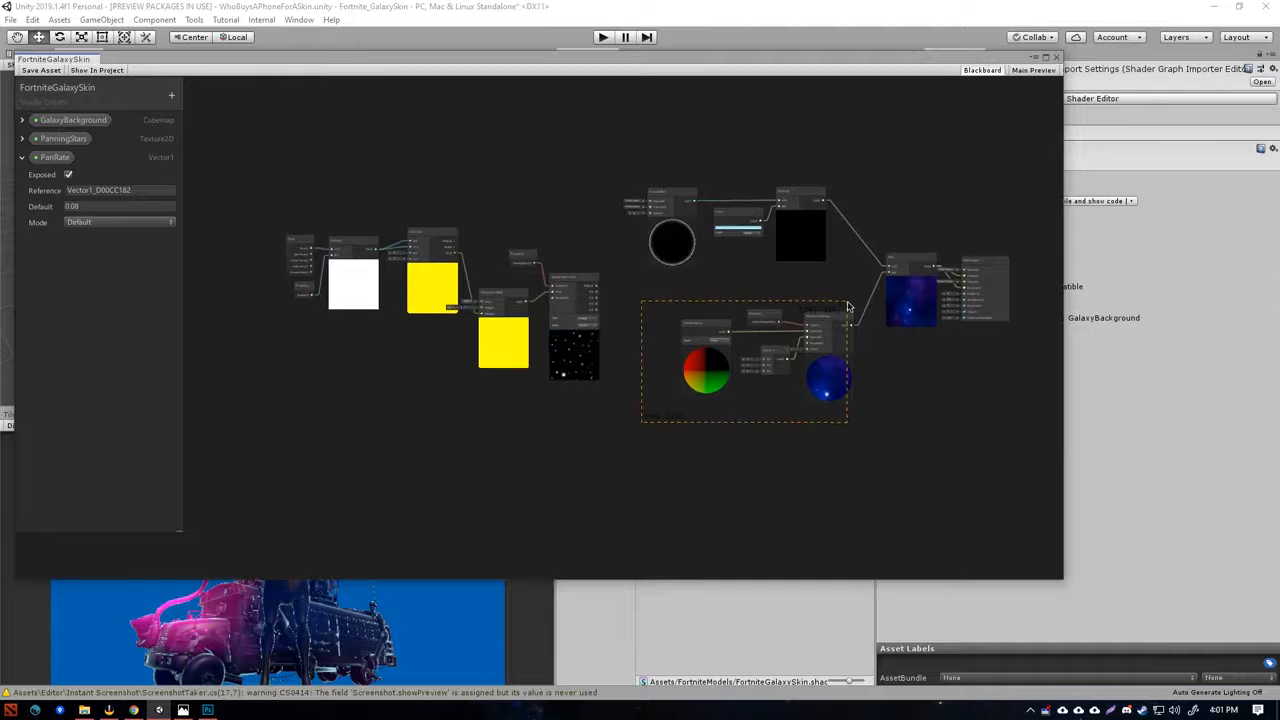
drag(847, 306, 847, 306)
drag(833, 358, 640, 488)
- Move the whole group of panning star nodes slightly right and down, closer above the cubemap nodes
click(392, 396)
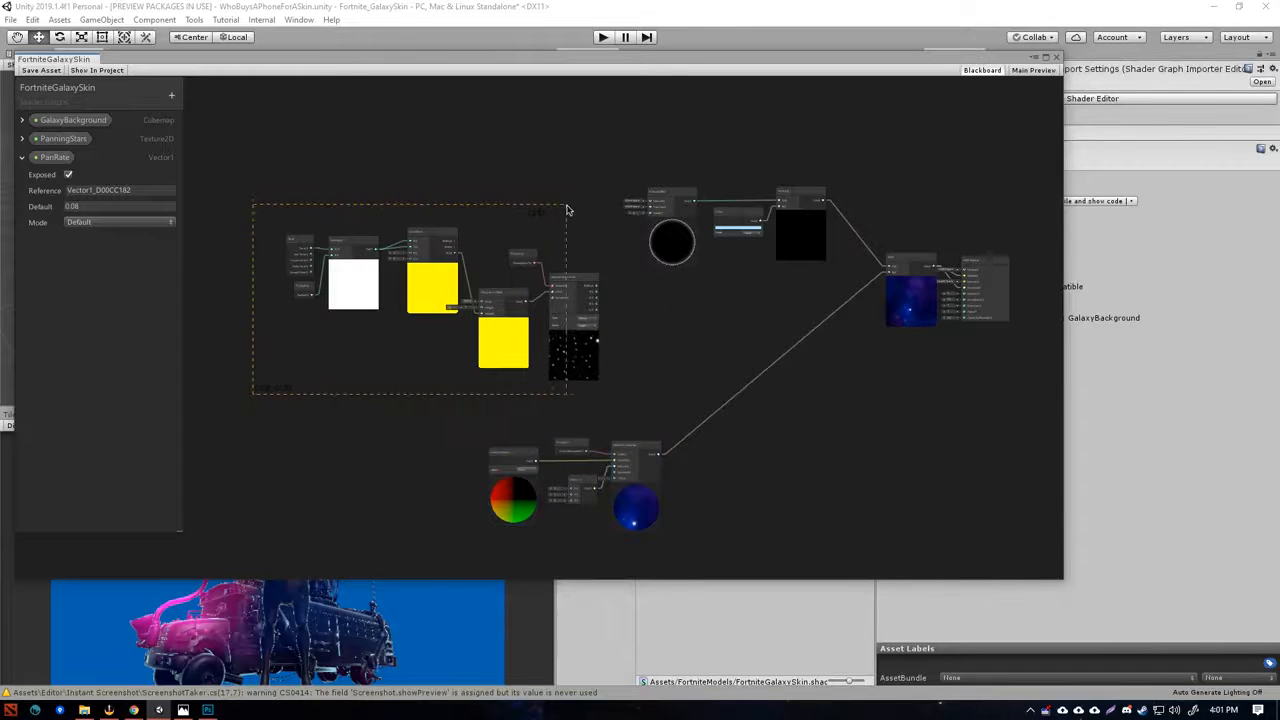
drag(567, 210, 567, 210)
drag(600, 377, 673, 396)
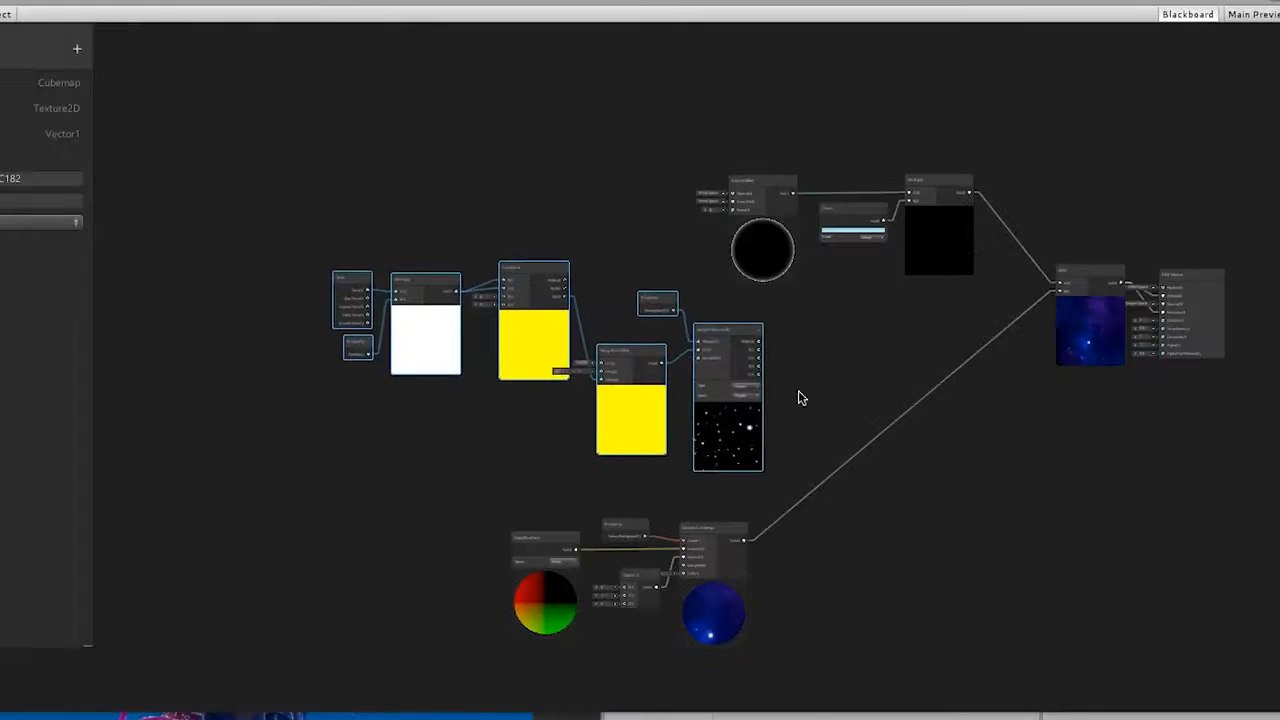
- Create an Add node with Sample Cubemap's output in A and Sample Texture 2D's RGBA output in B
middle_drag(954, 248, 787, 297)
scroll(787, 299, up, 3)
middle_drag(641, 482, 768, 205)
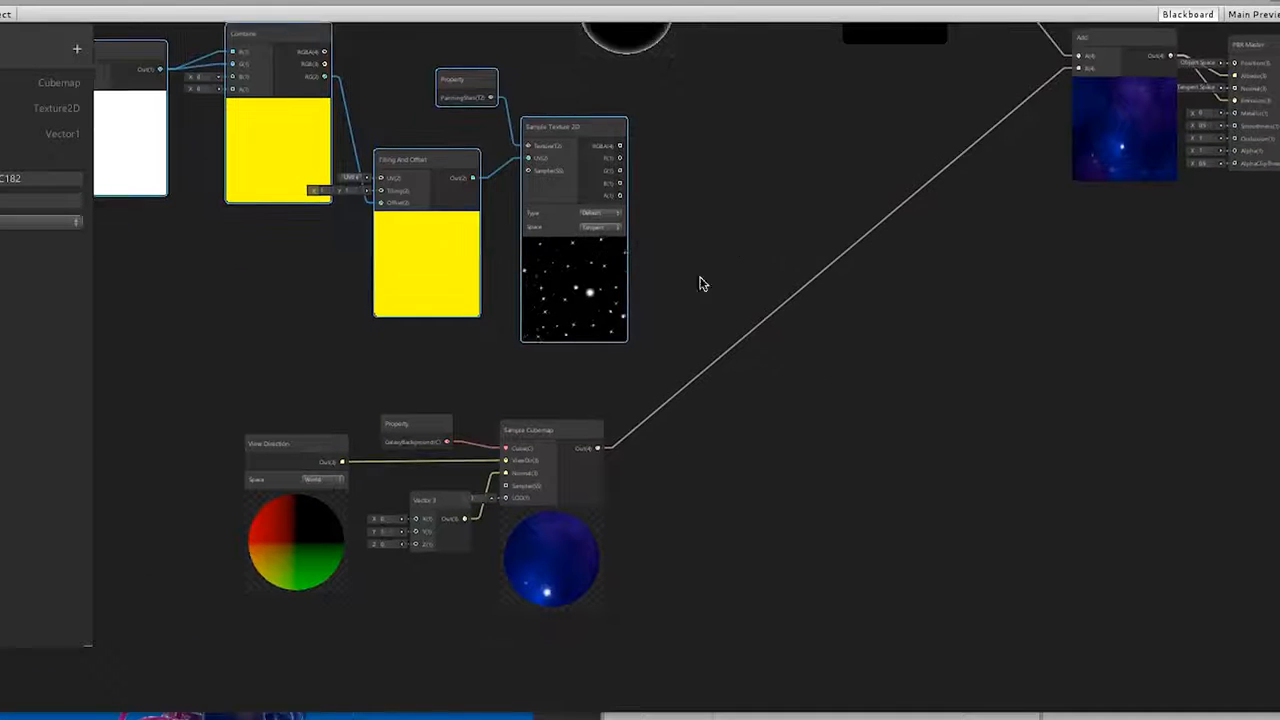
click(639, 380)
scroll(703, 211, up, 3)
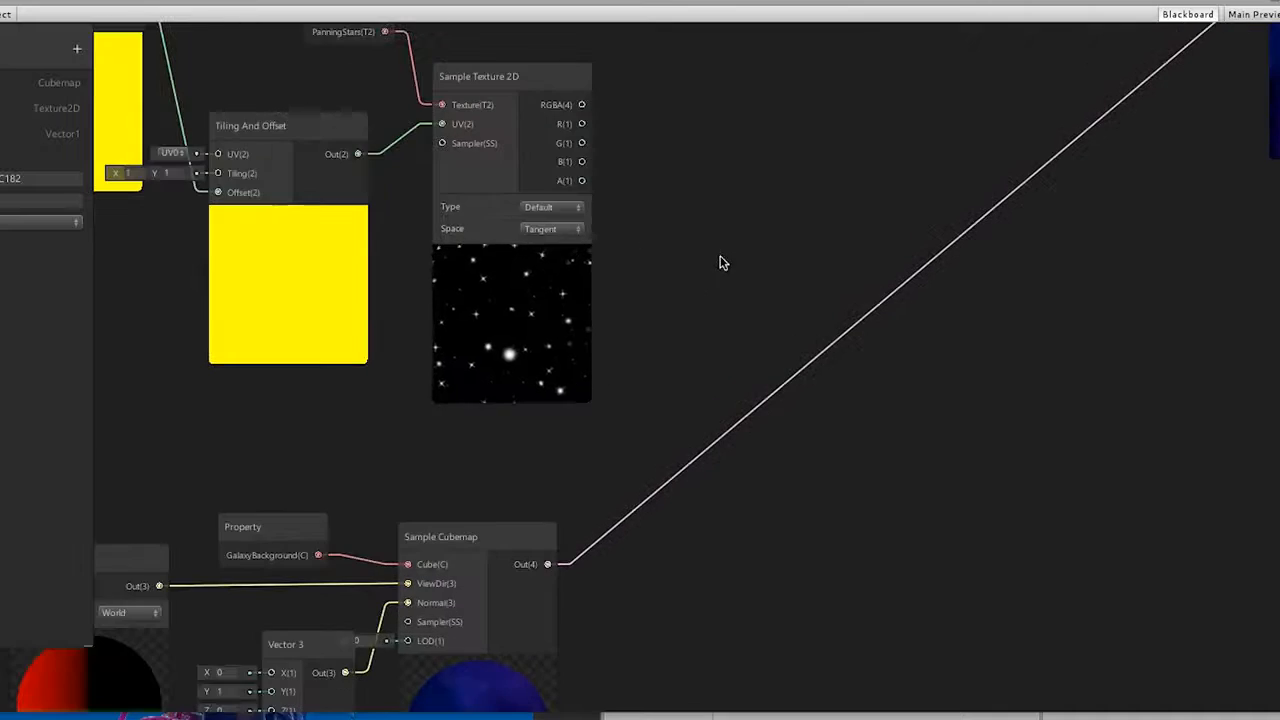
middle_drag(723, 262, 688, 290)
drag(511, 597, 743, 303)
text(add)
key(Return)
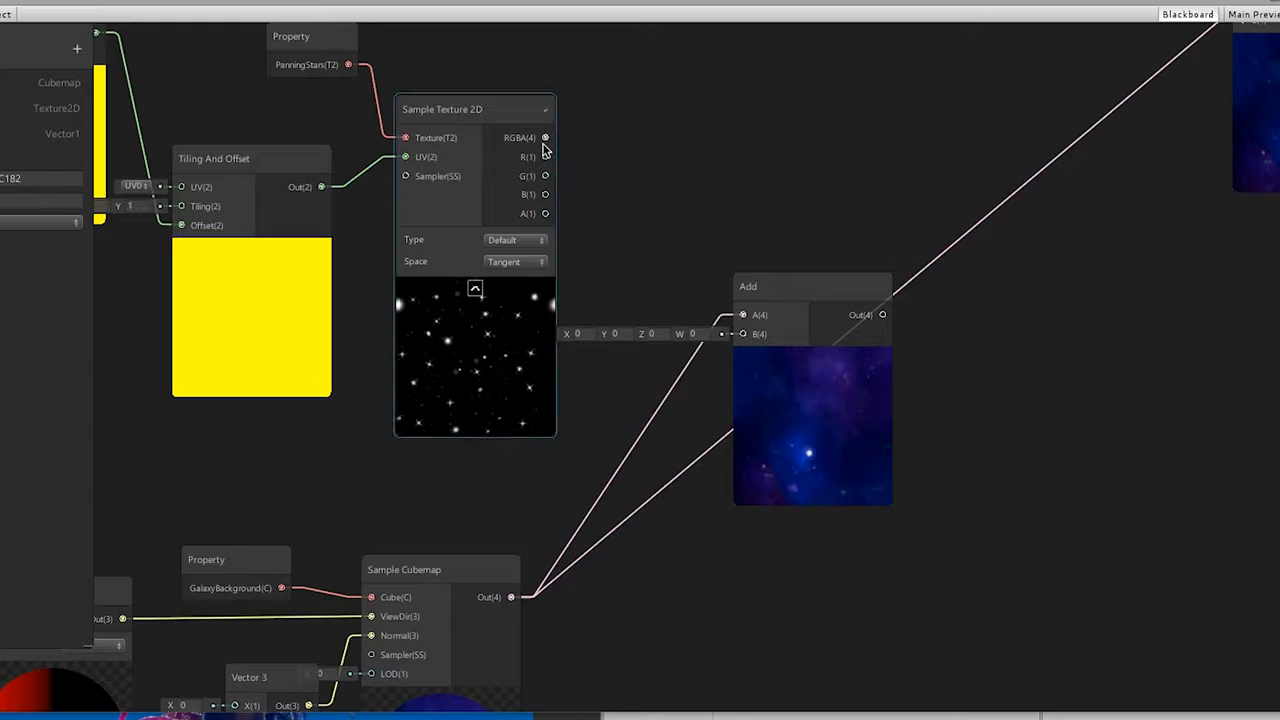
drag(547, 137, 745, 335)
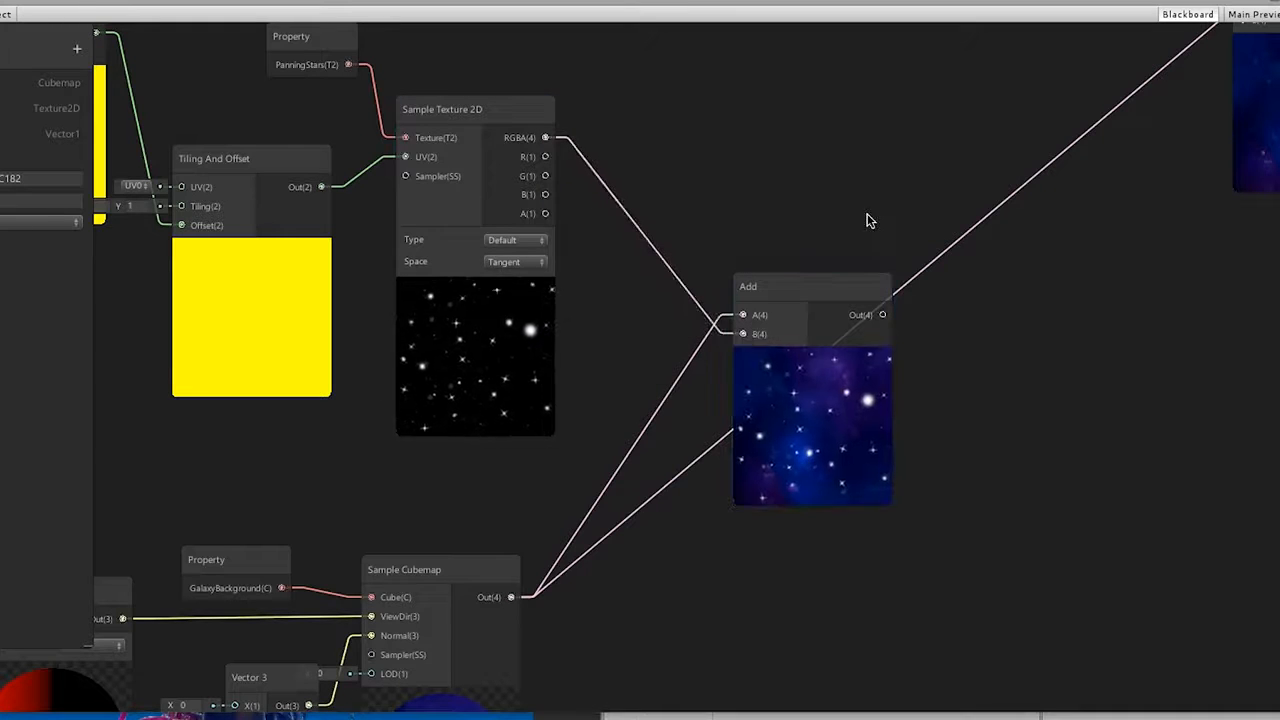
- Connect the new Add node's output to the B input of the Add node feeding PBR Master
click(865, 460)
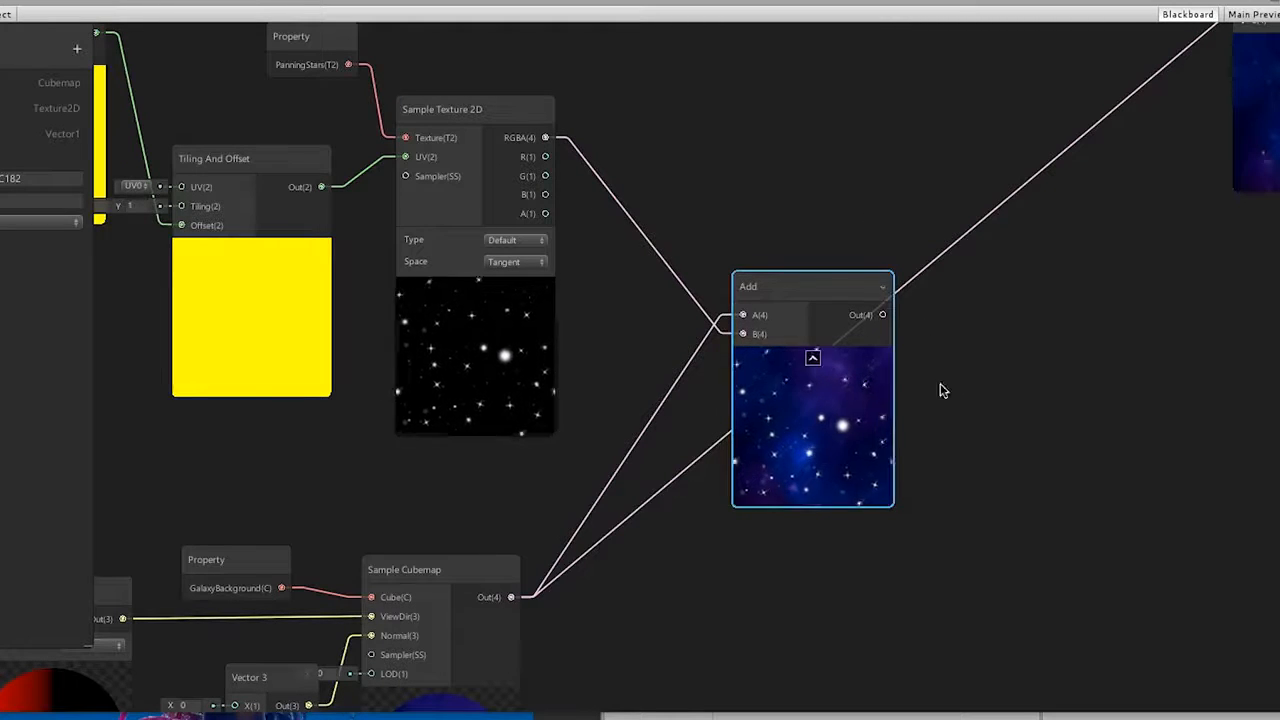
middle_drag(1020, 271, 533, 450)
drag(420, 487, 779, 193)
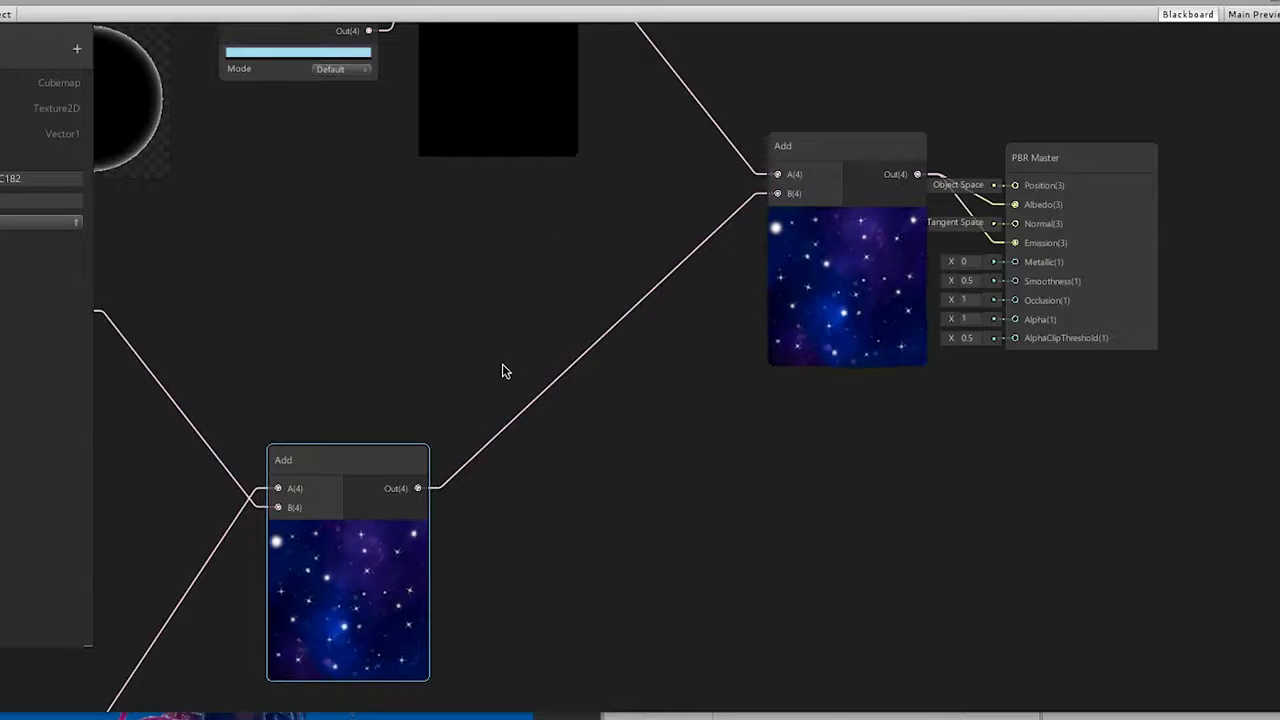
- Save the FortniteGalaxySkin shader graph and close its editor window
scroll(560, 370, down, 3)
scroll(575, 372, up, 2)
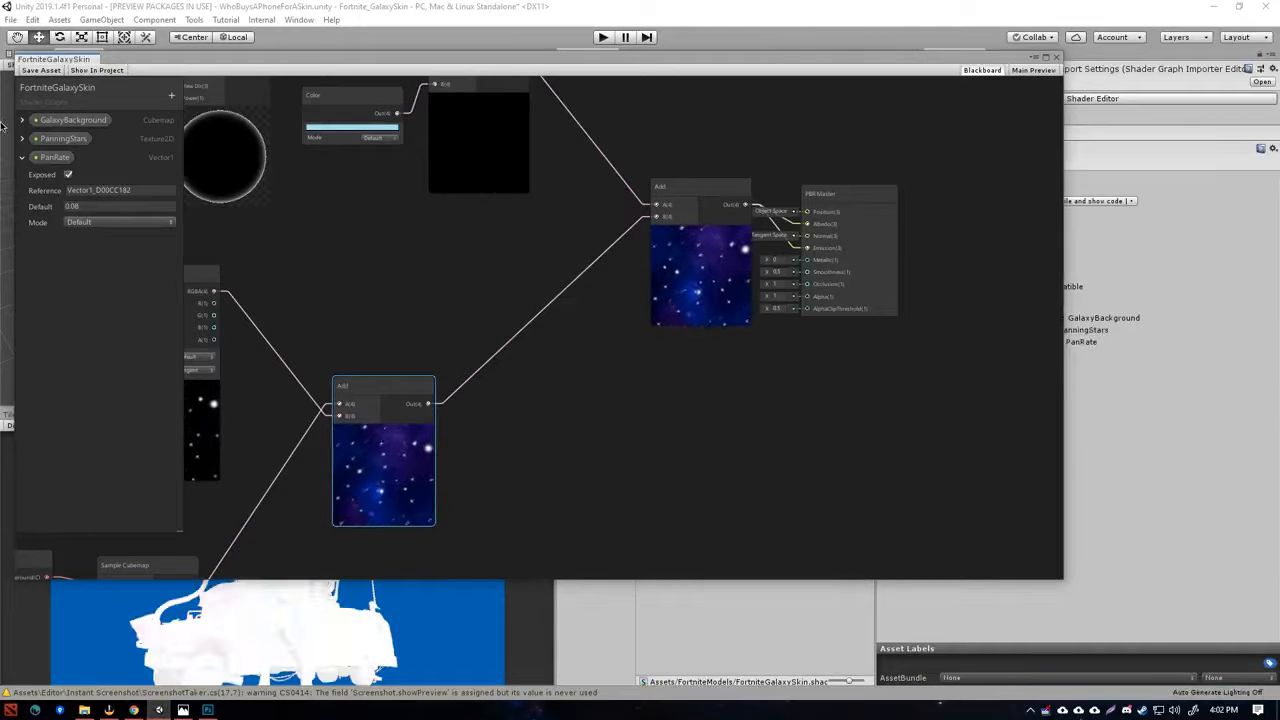
click(1054, 60)
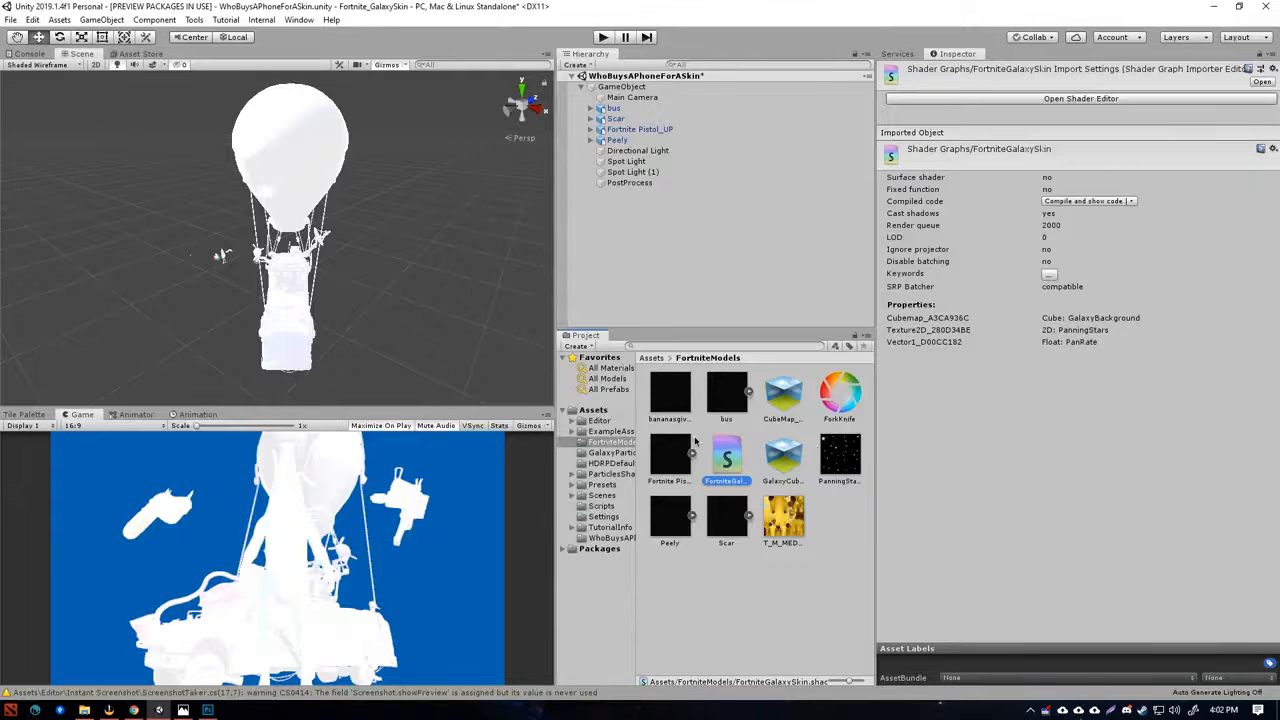
- Assign the panning stars texture to the bananasgivepotassium material's PanningStars slot and preview the scene in play mode
click(672, 392)
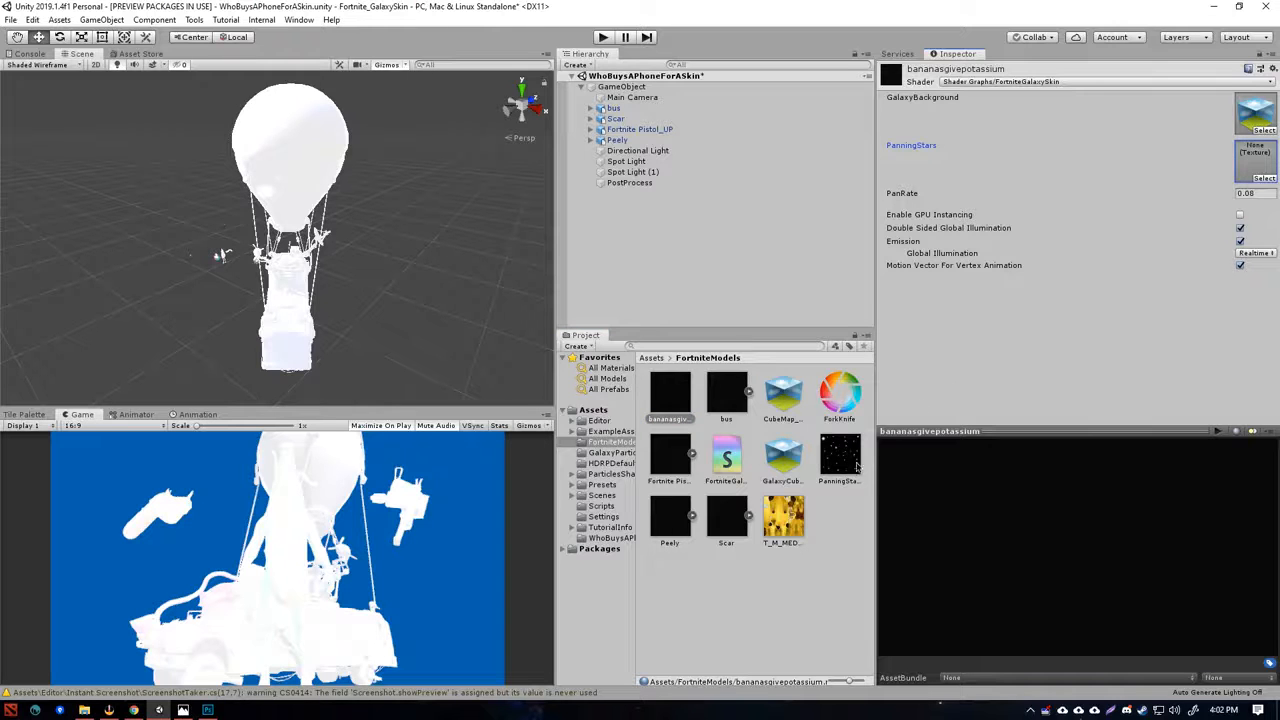
drag(857, 468, 1137, 277)
drag(1250, 160, 1250, 160)
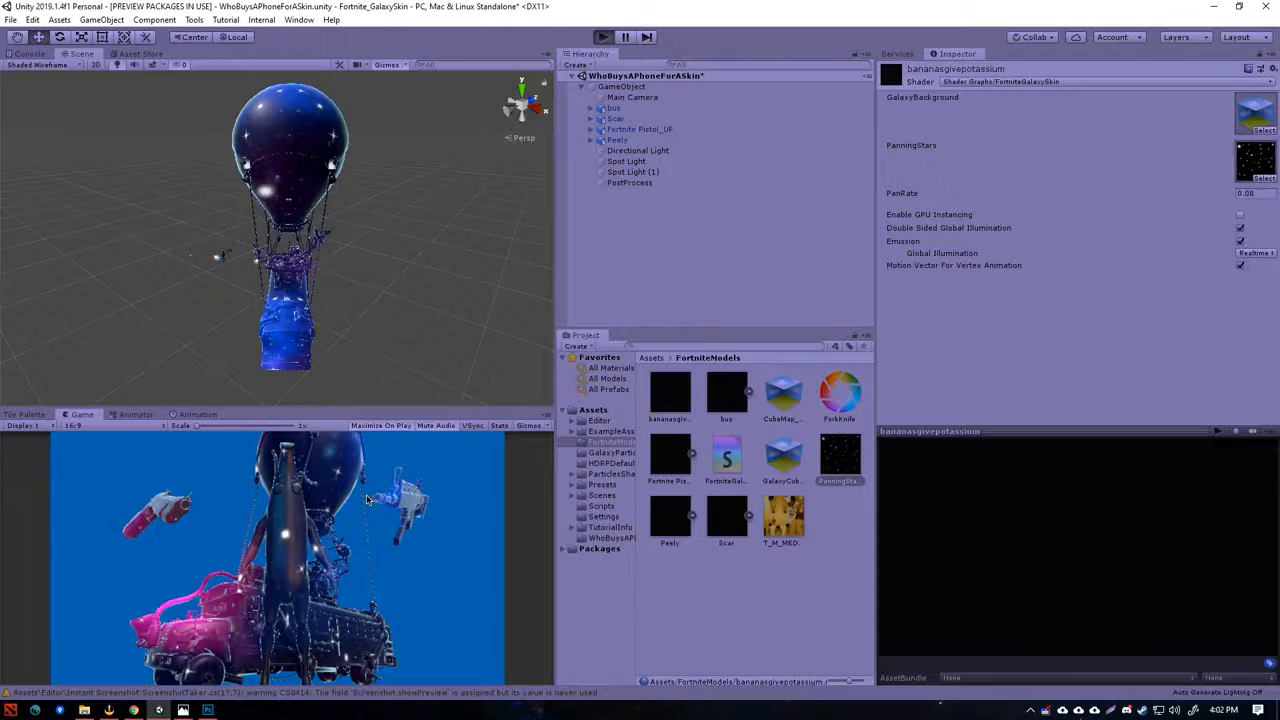
key(shift+space)
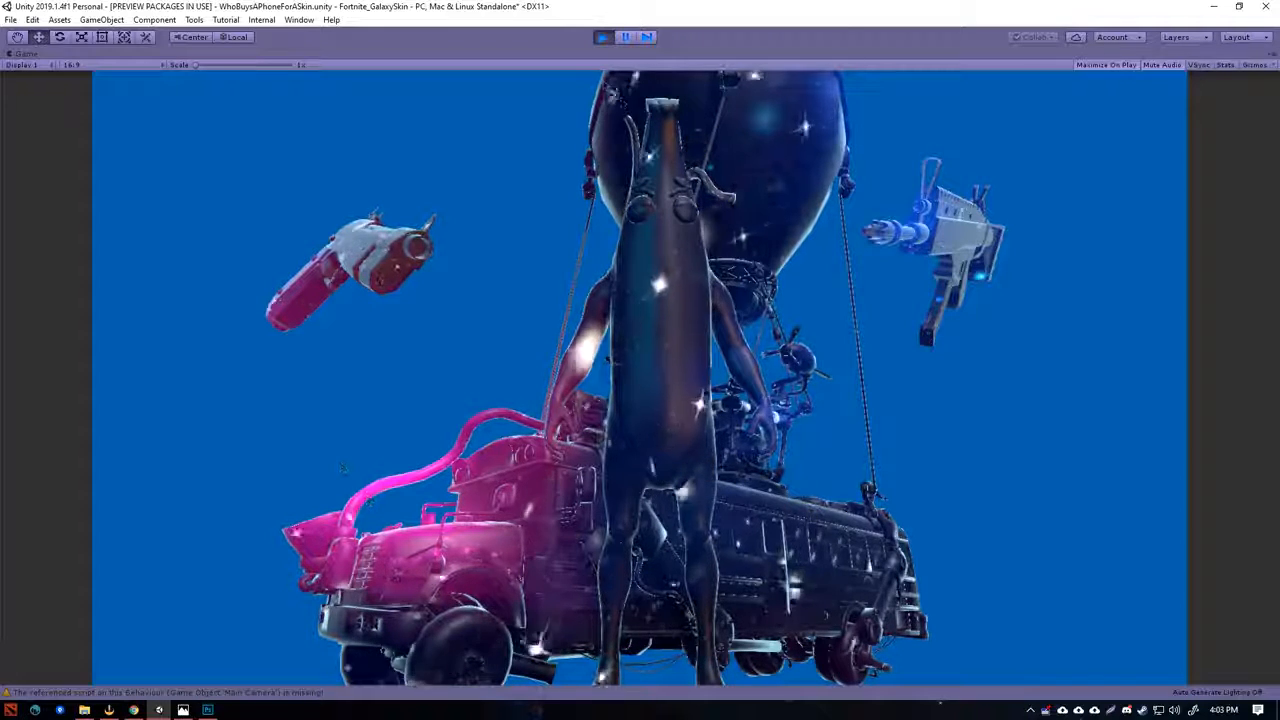
click(602, 37)
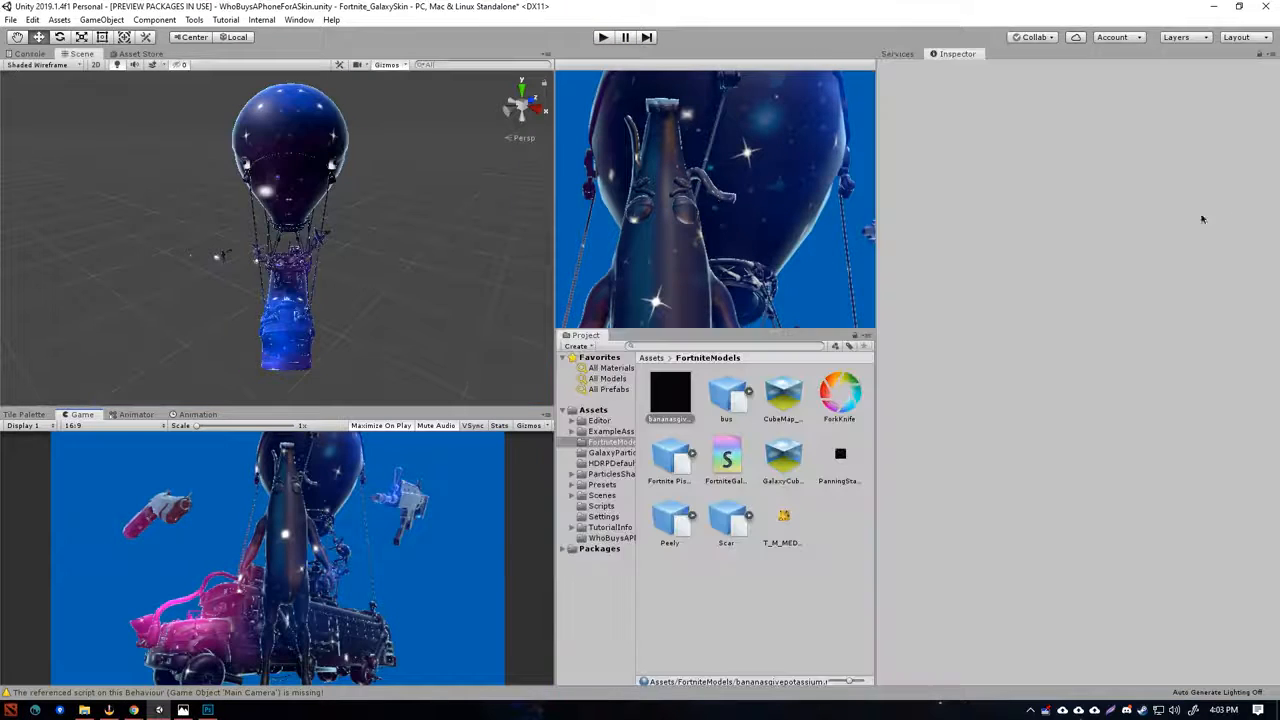
- Set the bananasgivepotassium material's PanRate to 0.04 and preview the slower star movement in play mode
click(697, 419)
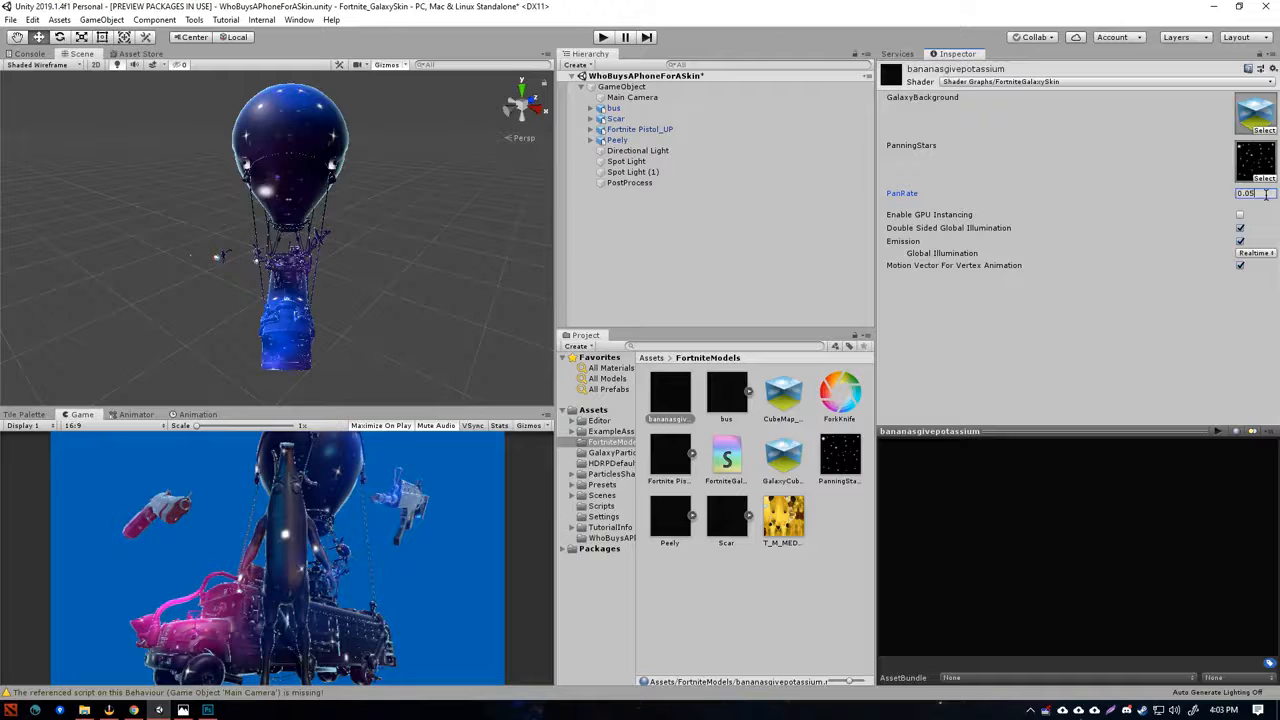
key(BackSpace)
text(3)
key(BackSpace)
text(4)
click(1035, 482)
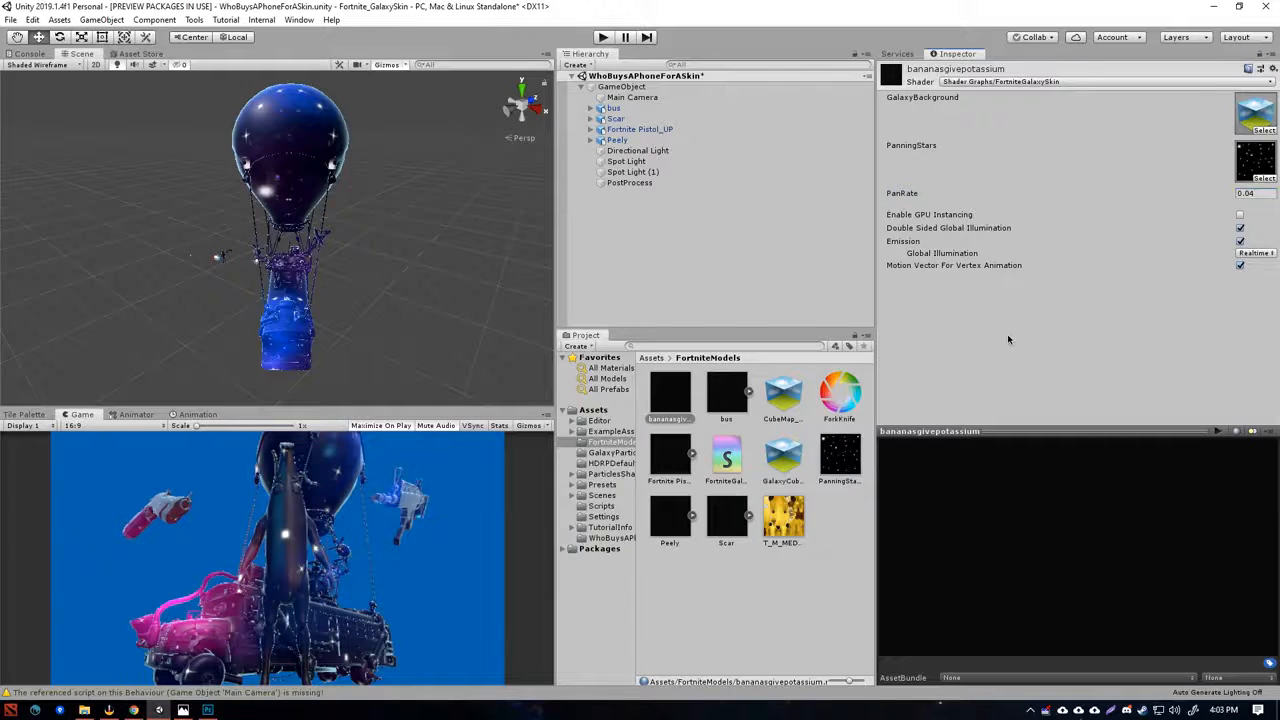
click(603, 36)
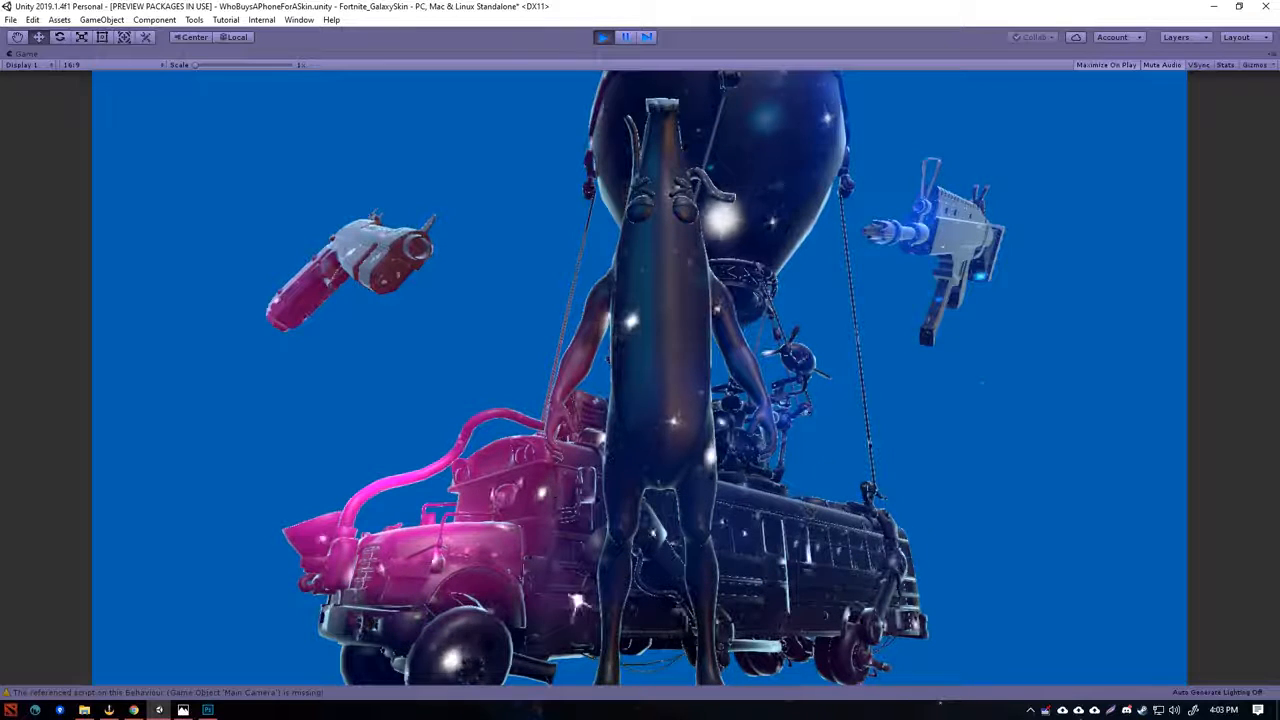
click(603, 36)
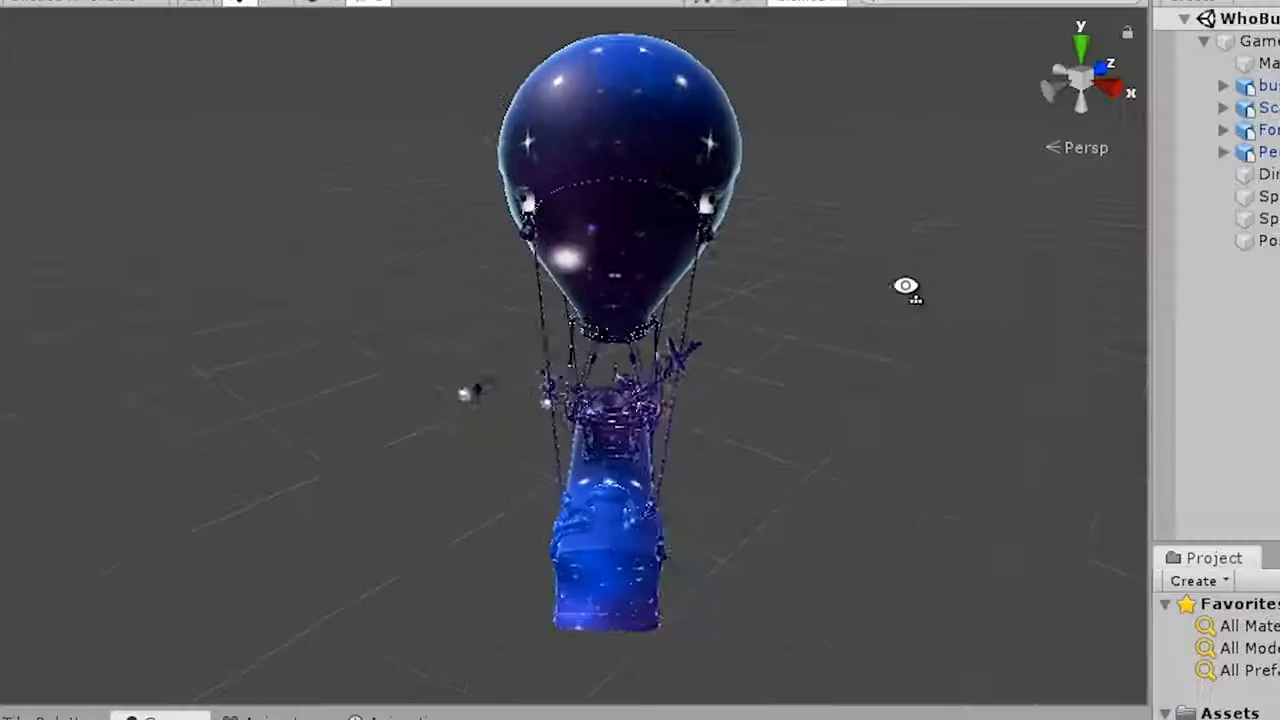
- Examine the galaxy skin on the bus and its balloon from several angles and distances in the scene
alt+drag(439, 244, 378, 204)
alt+drag(782, 283, 520, 705)
right_drag(520, 705, 1255, 287)
alt+drag(1120, 270, 486, 429)
click(590, 400)
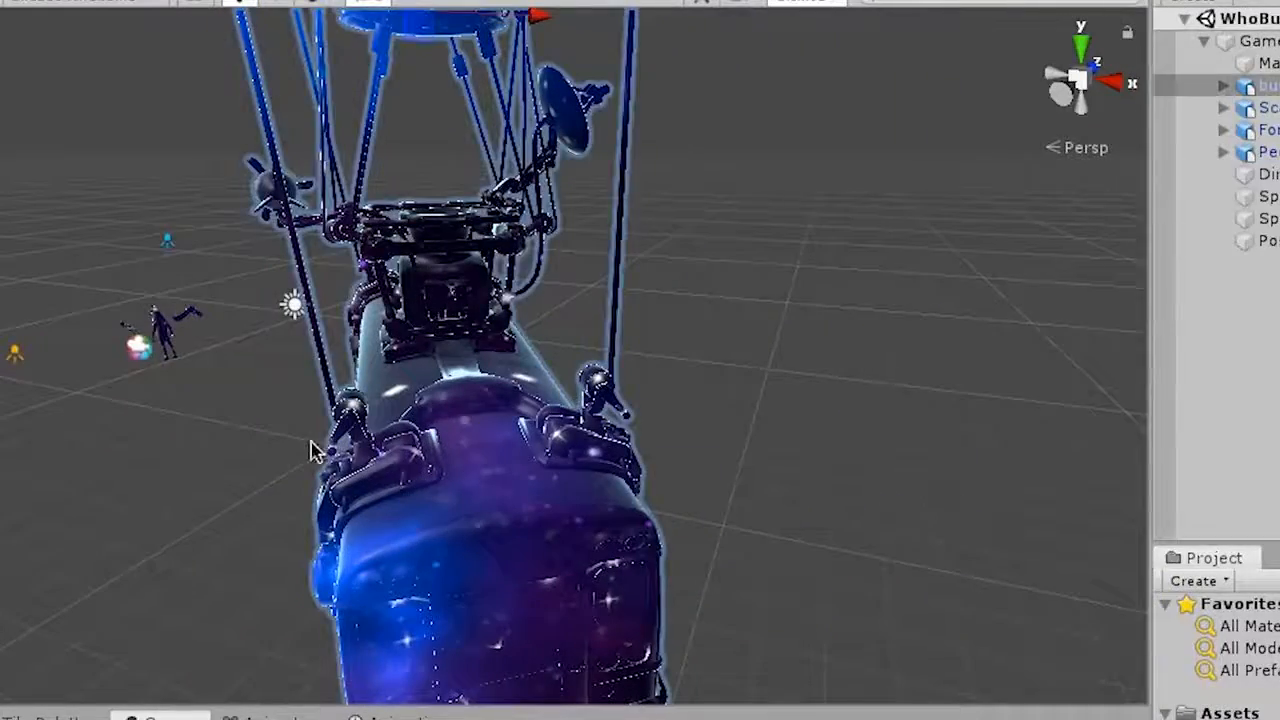
alt+drag(674, 477, 660, 290)
key(w)
right_drag(771, 289, 1142, 478)
key(s)
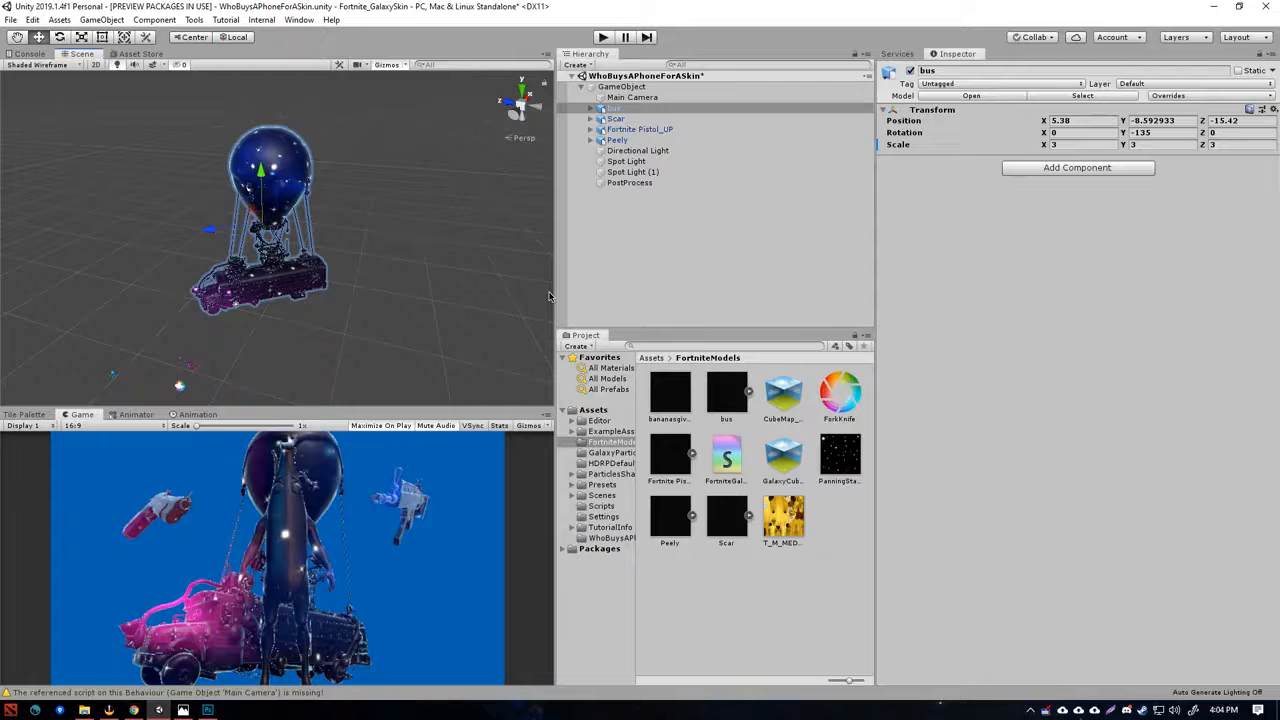
alt+drag(549, 296, 369, 354)
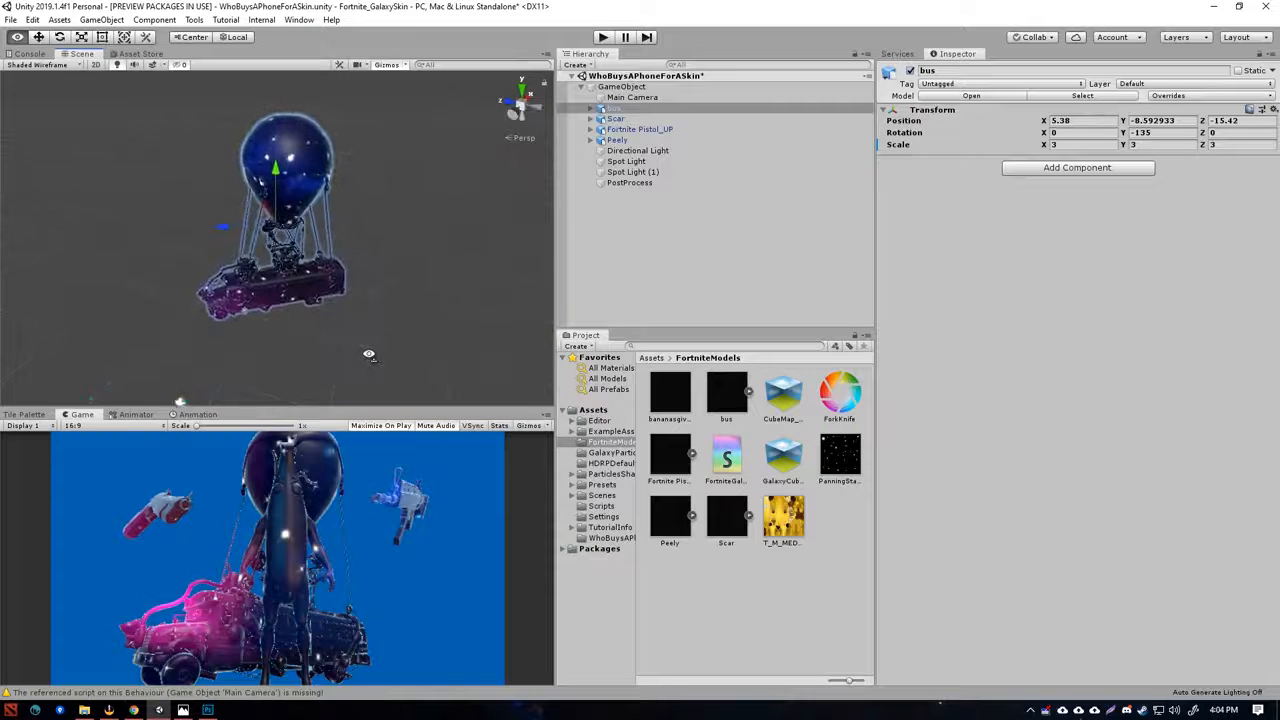
key(w)
right_drag(369, 354, 348, 338)
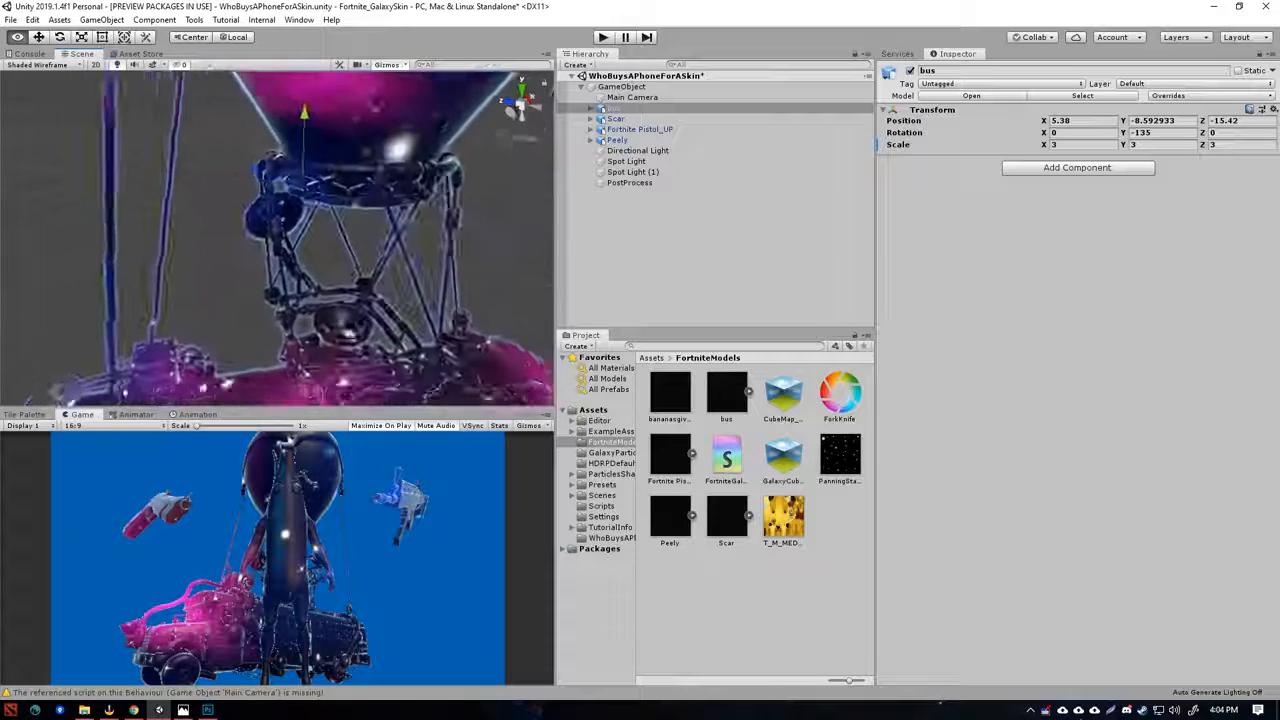
key(f)
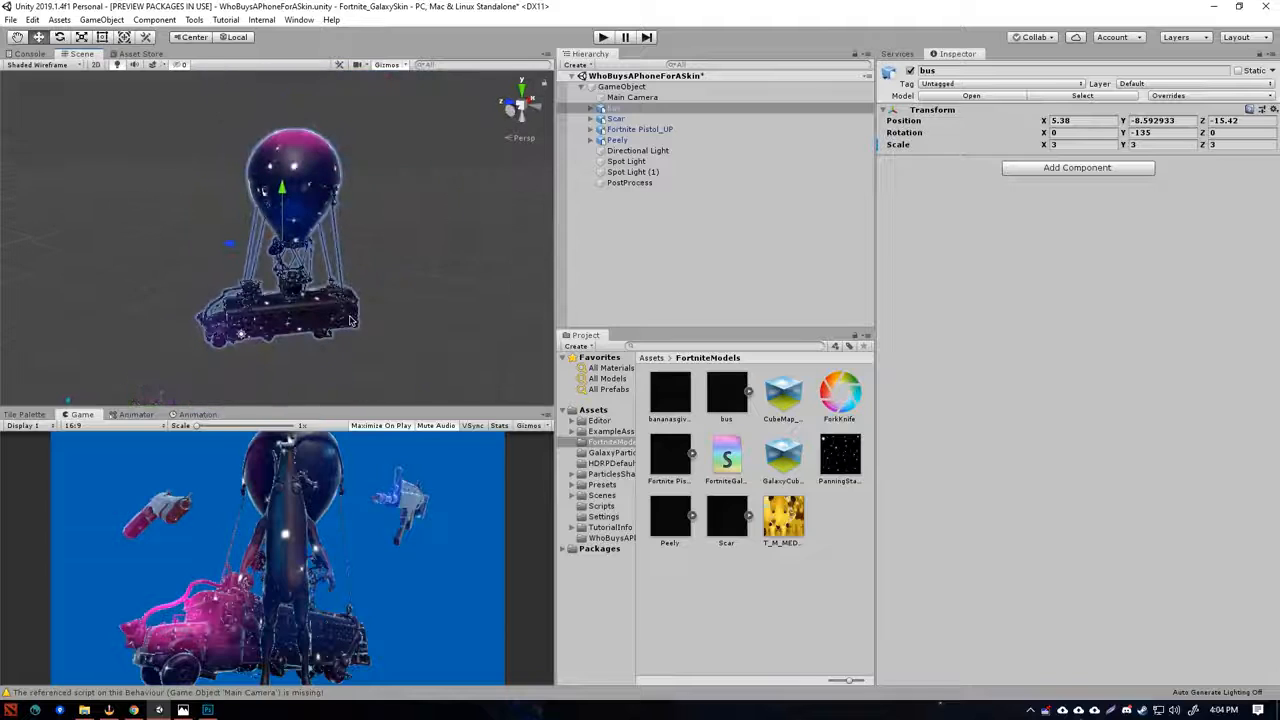